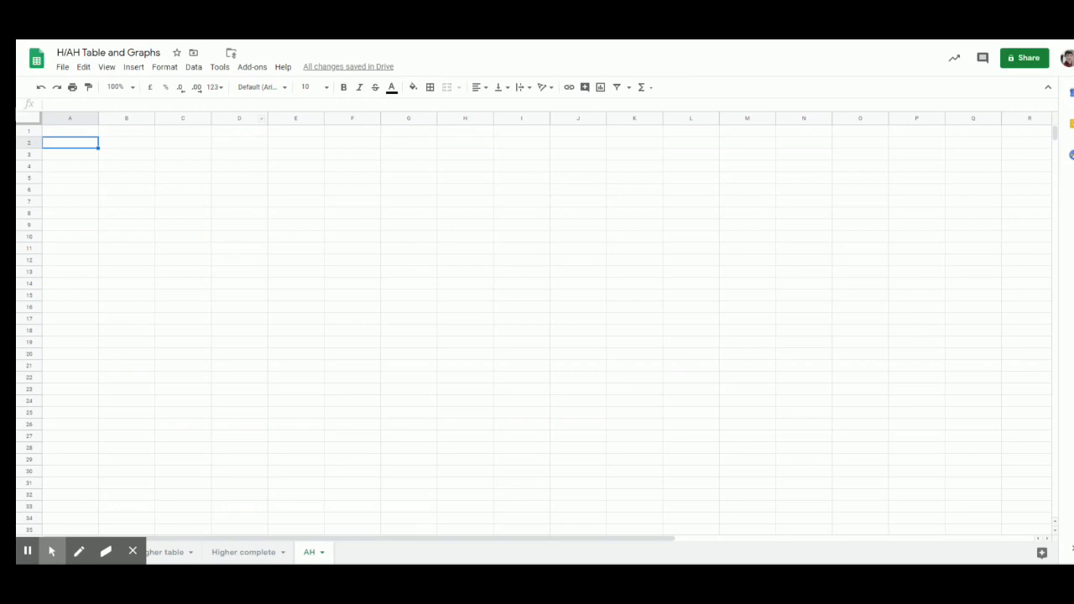
Step: Enter the heading text L (m) in cell A2 of the AH sheet
left_click(65, 142)
type("L (m)")
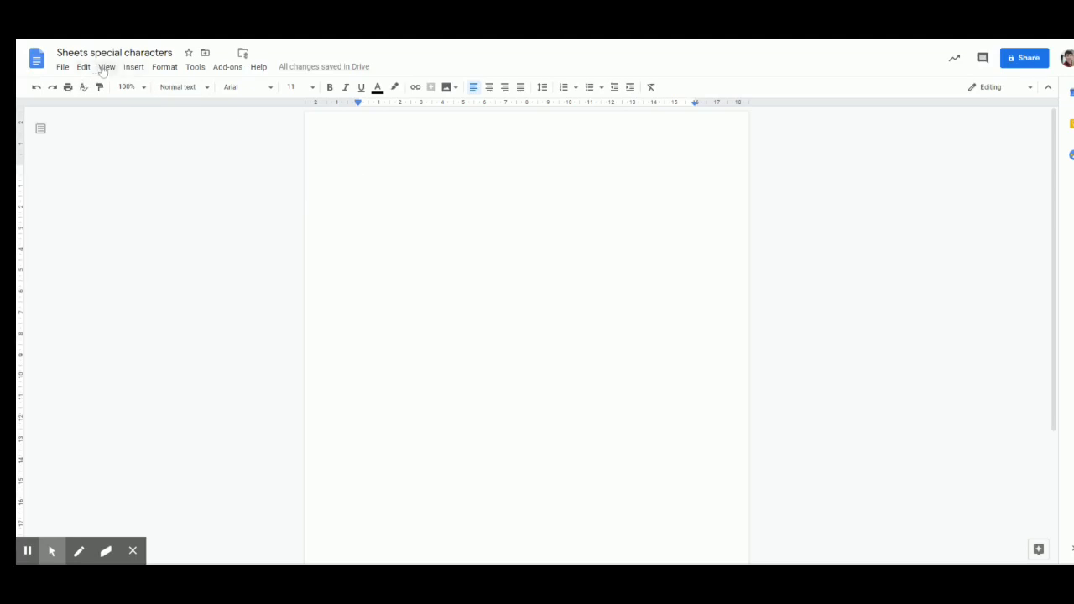
Step: In the Google Docs document Sheets special characters, insert a ± special character by sketching the symbol, and copy it
left_click(103, 68)
mouse_move(137, 69)
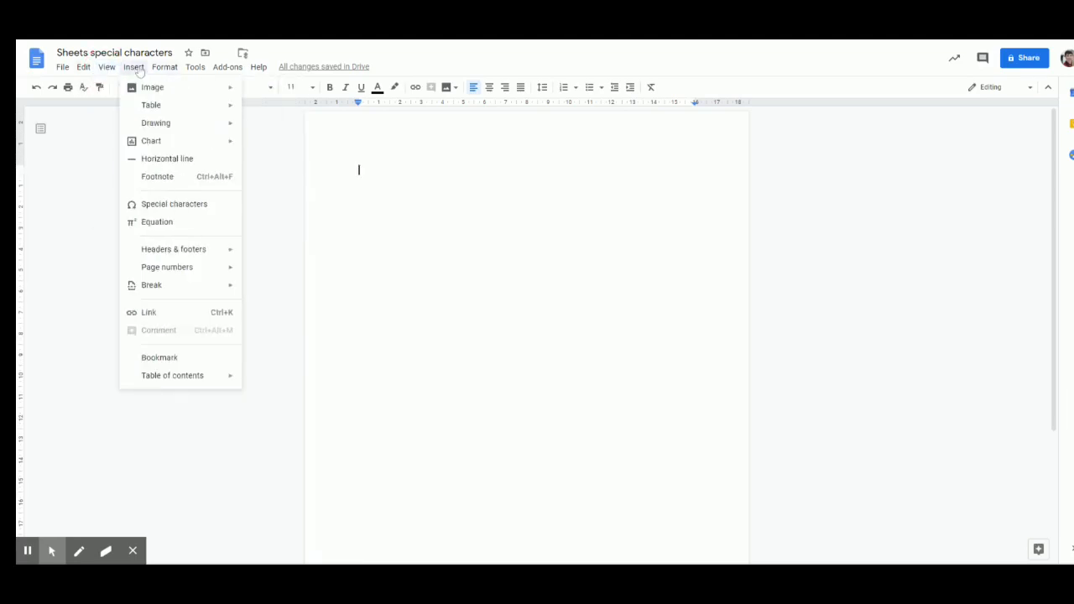
mouse_move(165, 250)
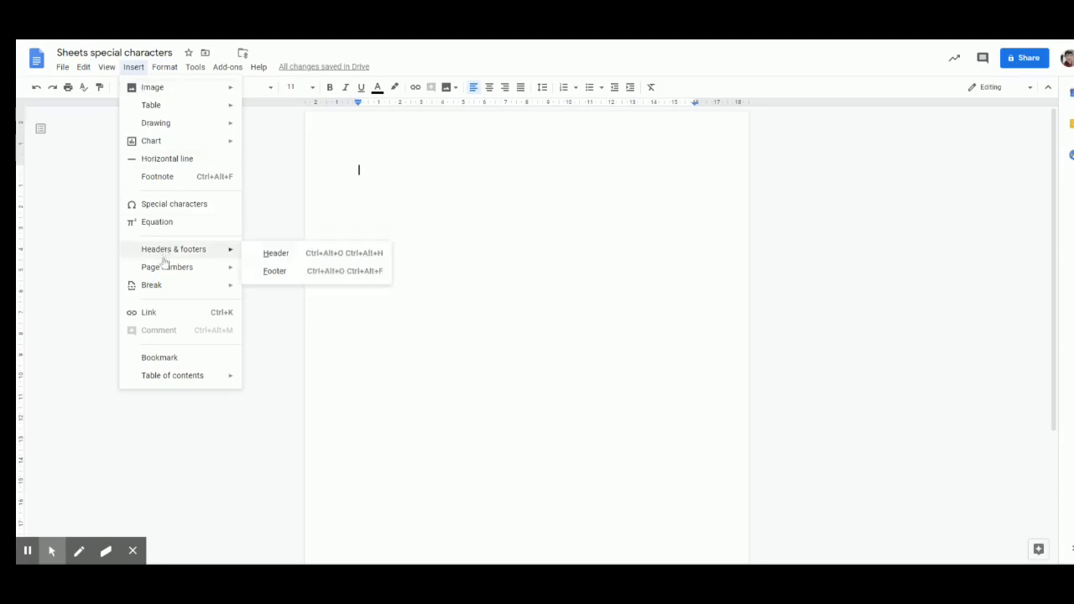
left_click(169, 207)
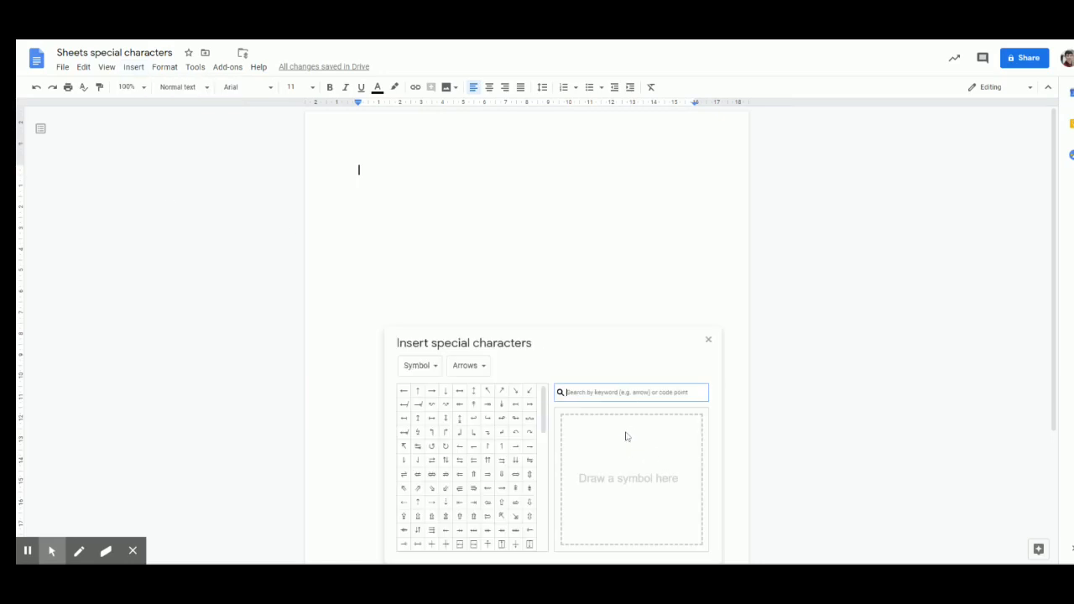
mouse_move(627, 431)
left_mouse_down()
mouse_move(633, 464)
mouse_move(625, 445)
mouse_move(638, 444)
mouse_move(624, 472)
mouse_move(645, 472)
left_mouse_up()
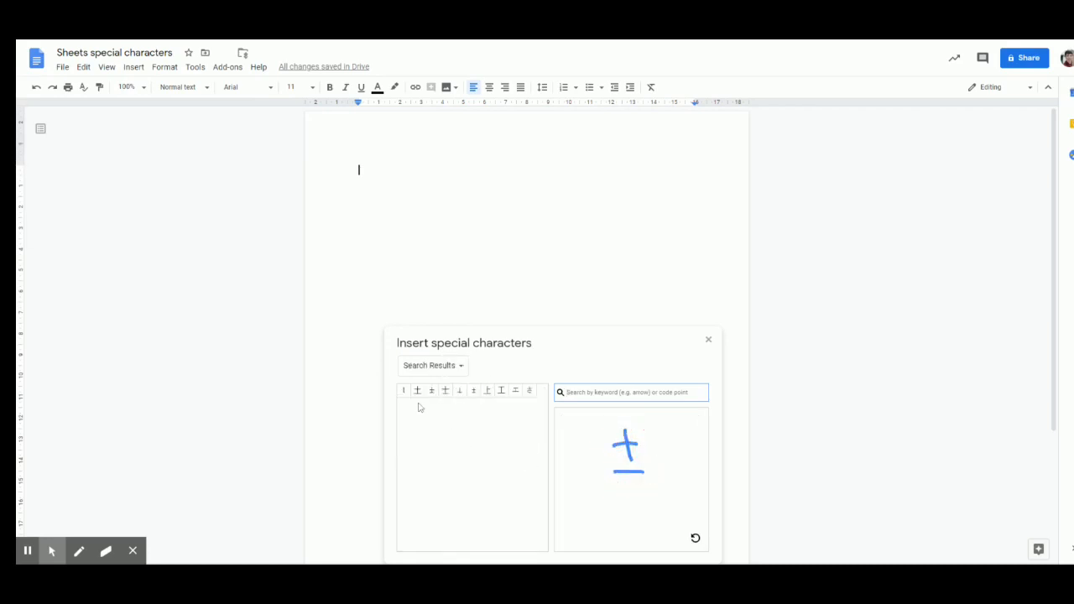
mouse_move(419, 398)
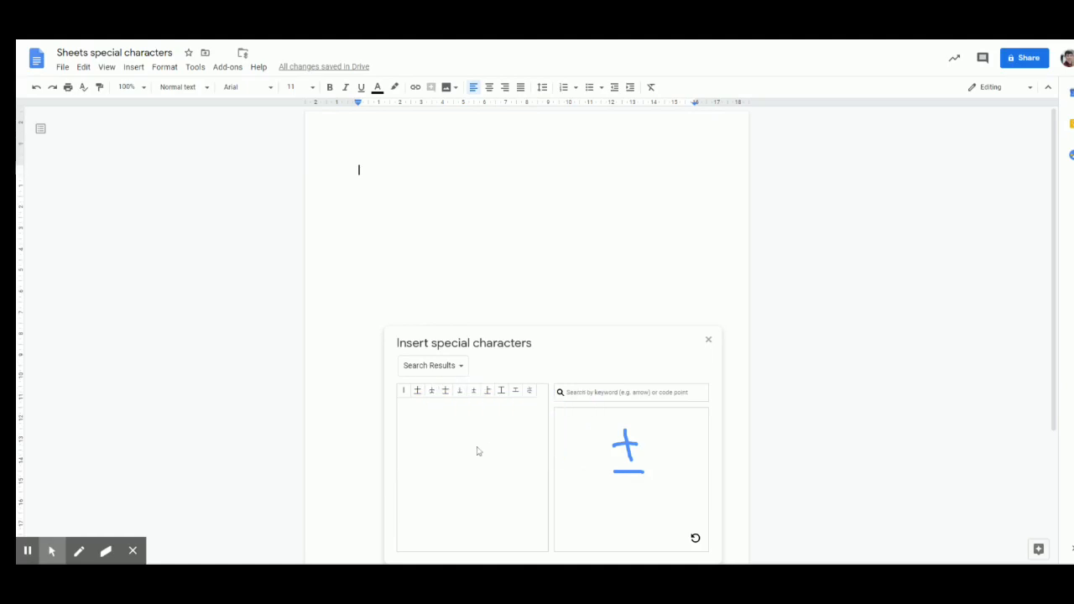
left_click(474, 392)
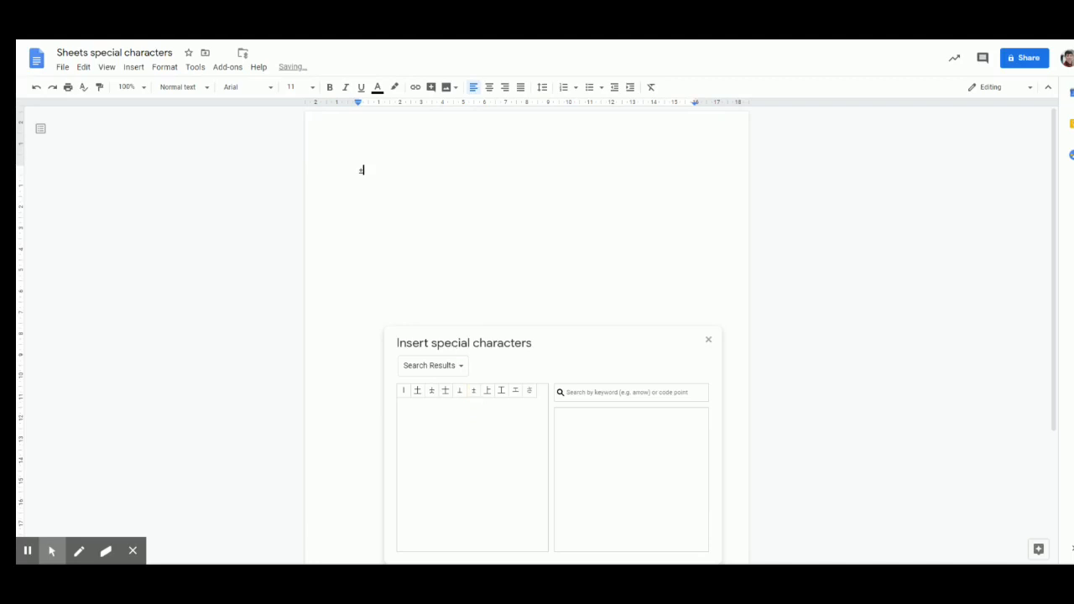
double_click(361, 172)
key("ctrl+c")
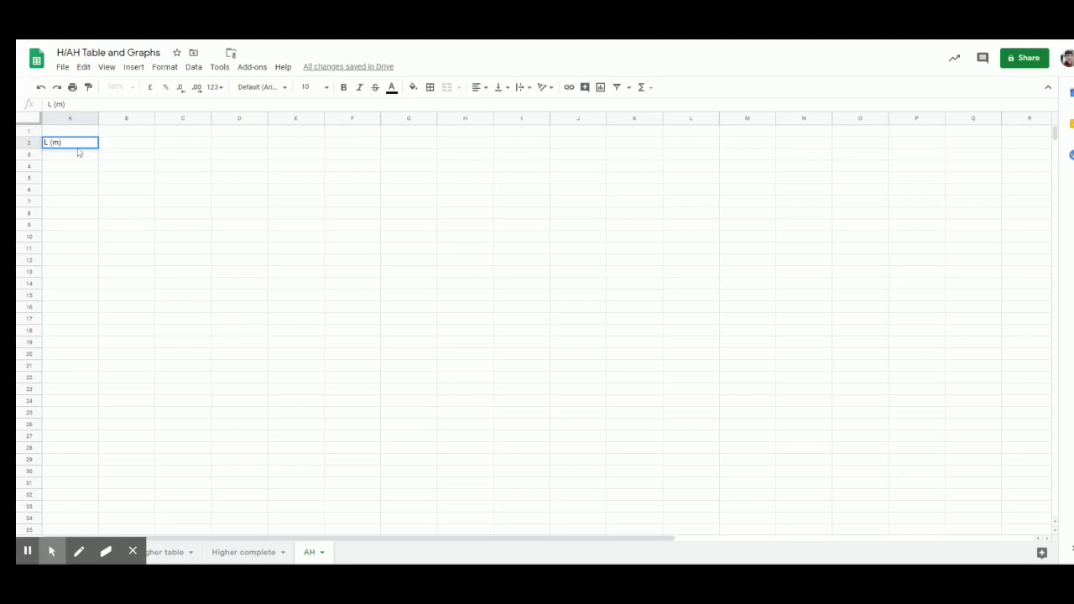
Step: Back in the spreadsheet, complete the A2 heading as L (m) (± 0.005m) and widen column A slightly to fit it
type("(m) (")
key("ctrl+v")
double_click(85, 143)
type("0")
type("0")
type("01)")
left_click(89, 142)
key("BackSpace")
type("5")
type("m")
key("Return")
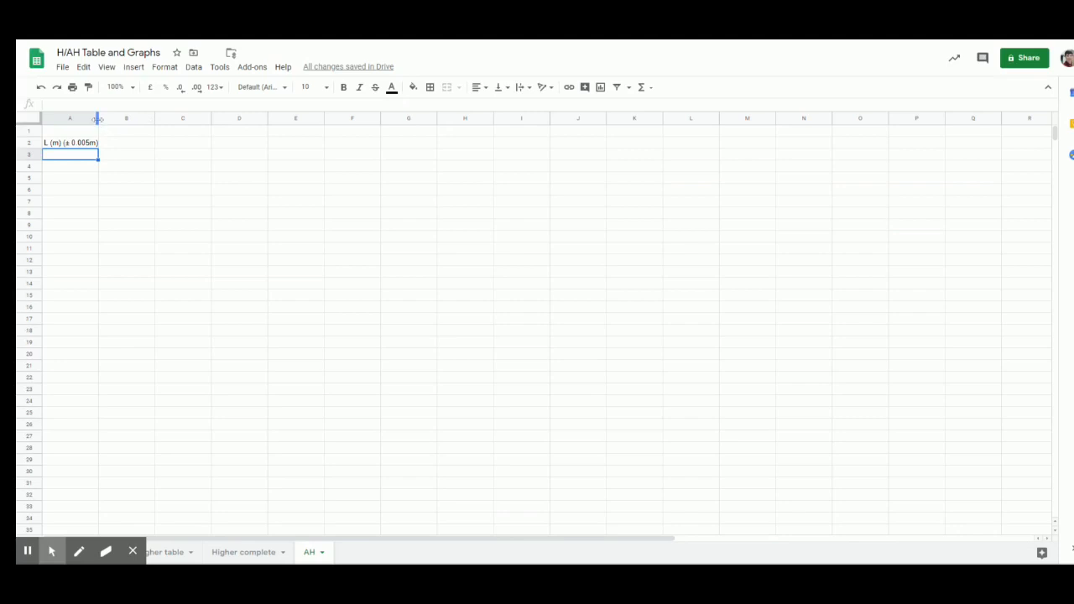
left_click_drag(97, 119, 100, 119)
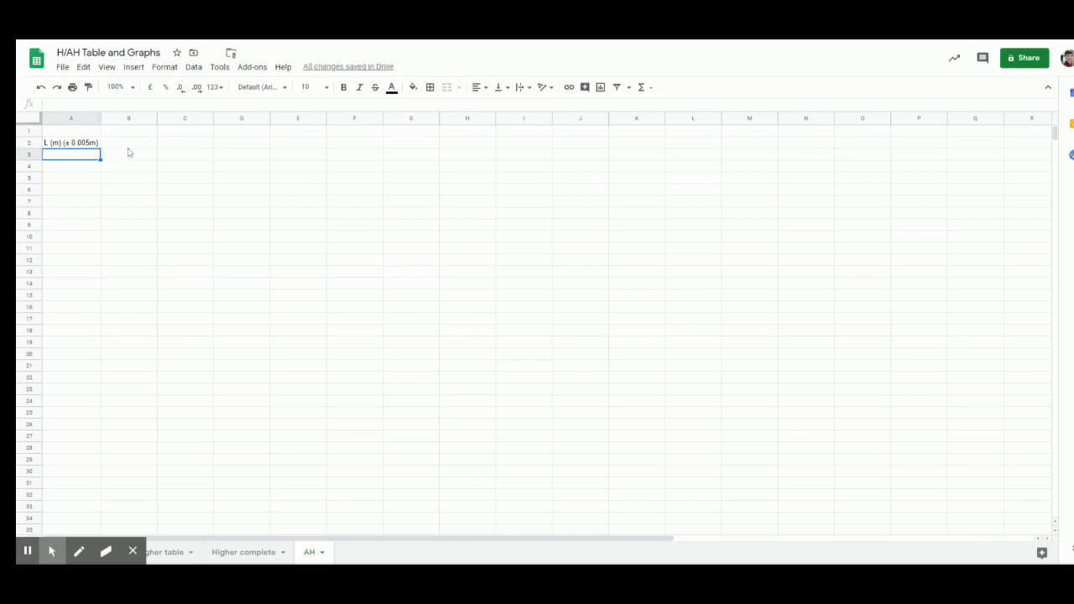
Step: In the Sheets special characters document, insert the Greek capital letter delta (Δ) below the ± by sketching a triangle, and copy it
left_click(129, 147)
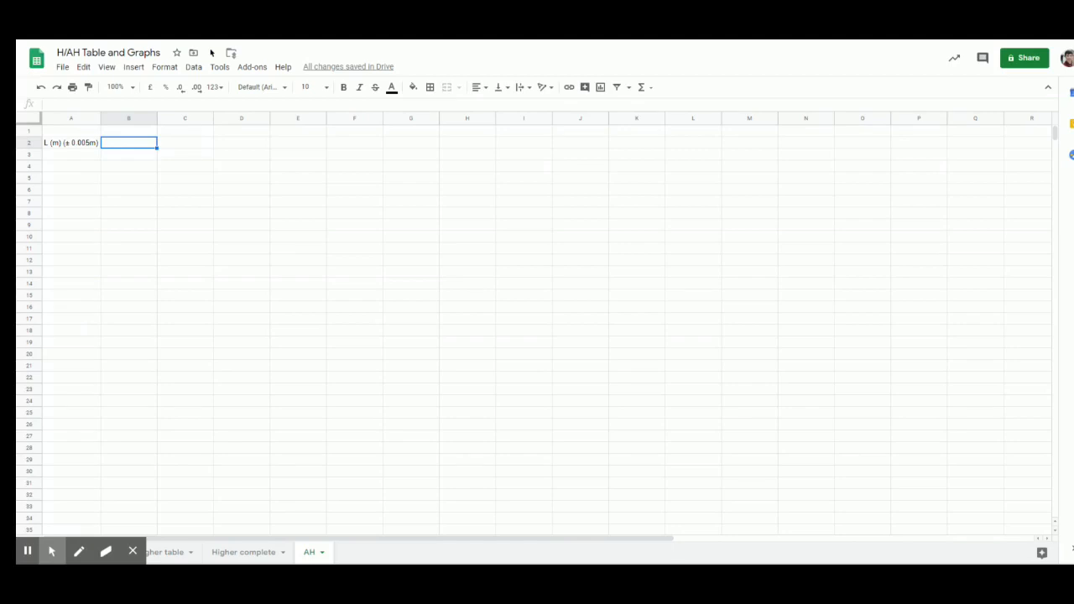
left_click(122, 157)
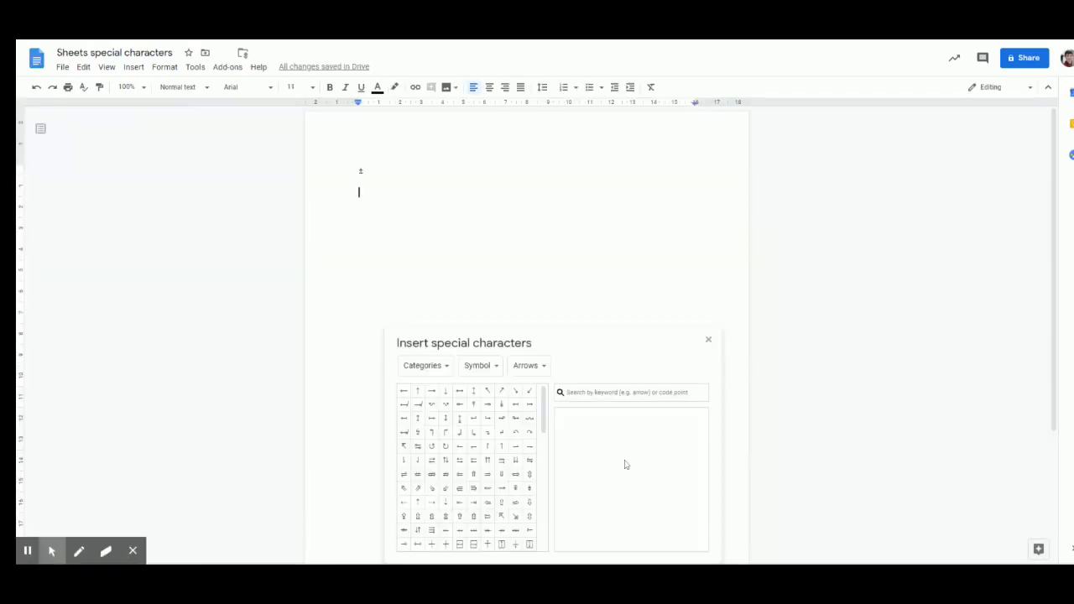
mouse_move(628, 426)
left_mouse_down()
mouse_move(590, 494)
mouse_move(675, 492)
mouse_move(628, 428)
left_mouse_up()
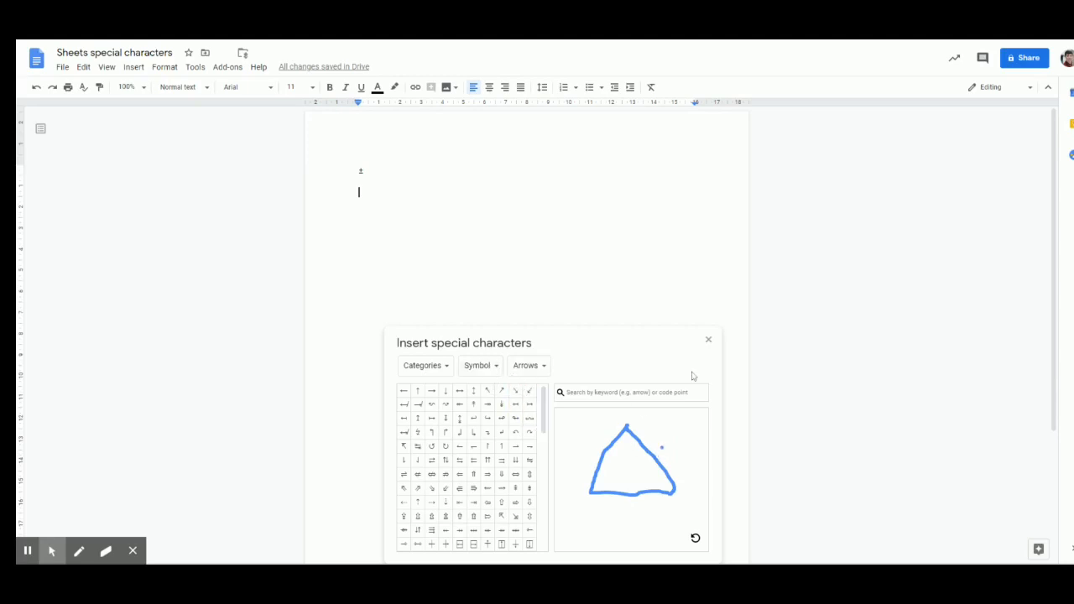
left_click(710, 338)
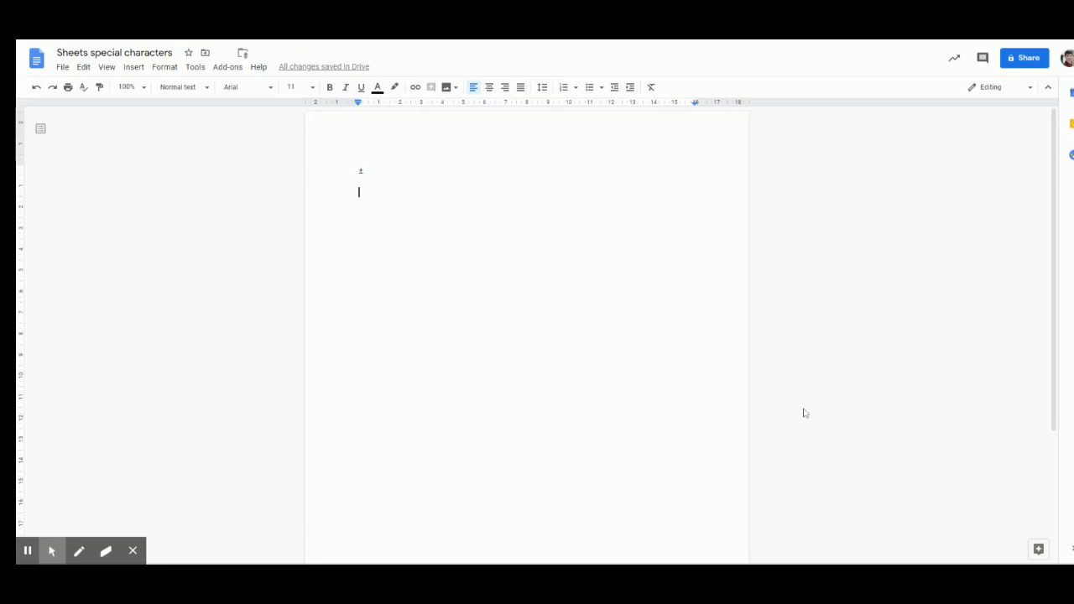
left_click(134, 67)
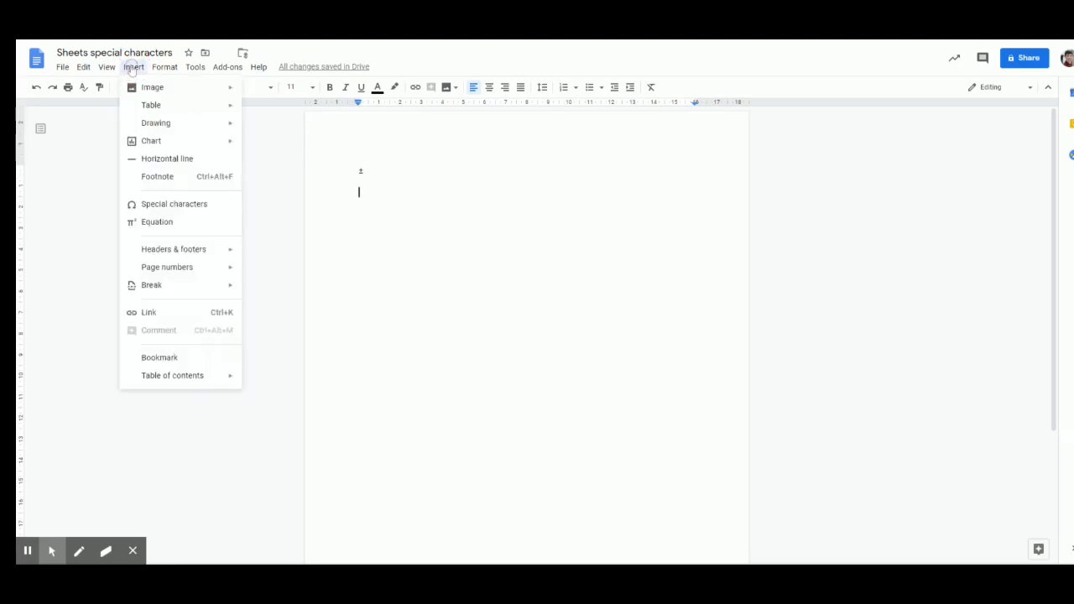
left_click(162, 203)
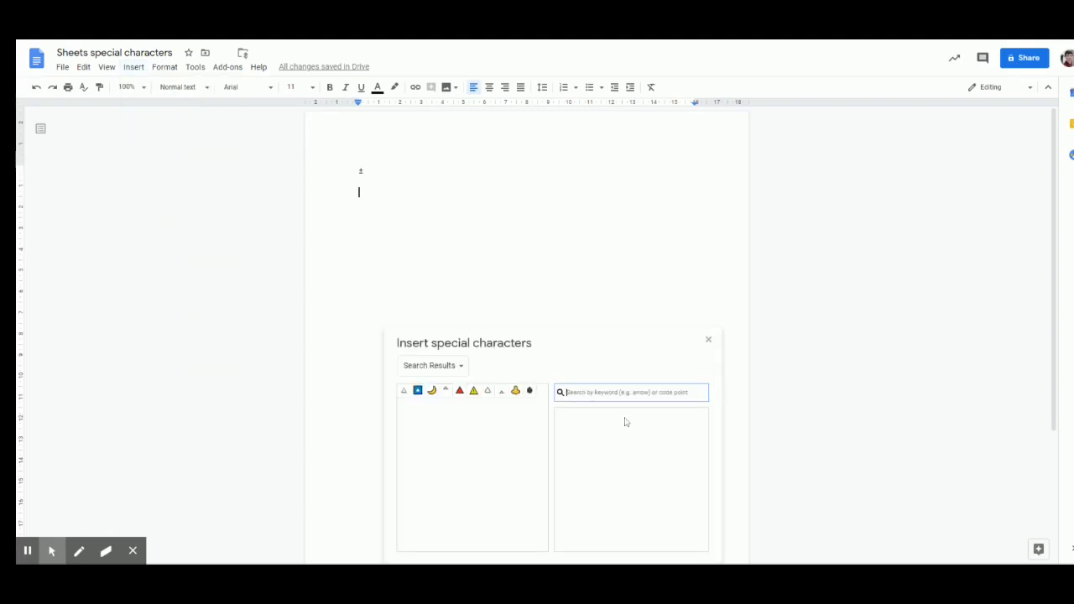
mouse_move(620, 430)
left_mouse_down()
mouse_move(586, 493)
mouse_move(694, 486)
mouse_move(621, 423)
left_mouse_up()
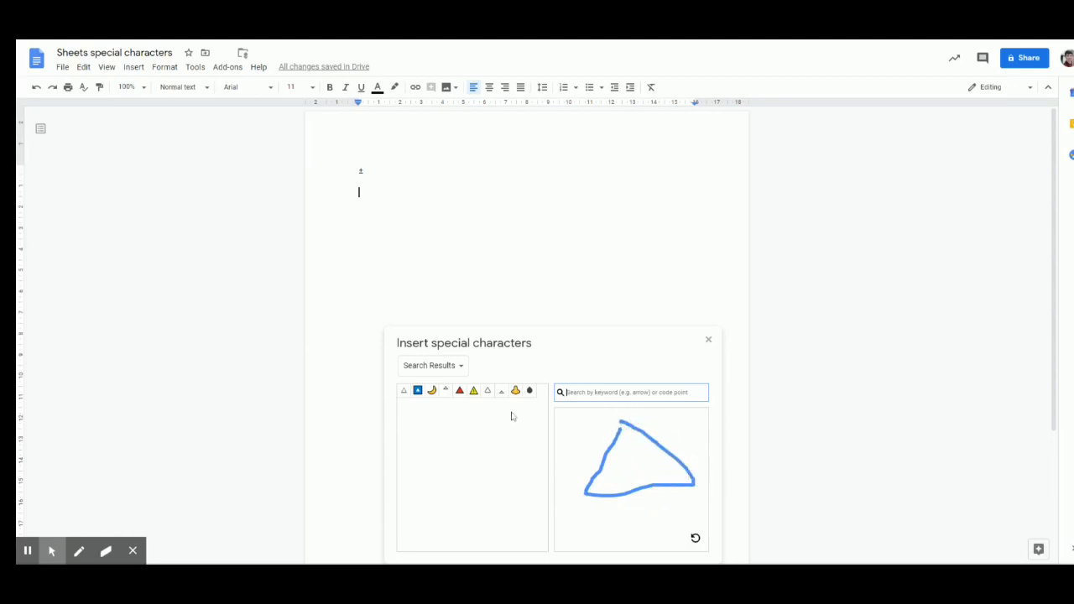
mouse_move(486, 395)
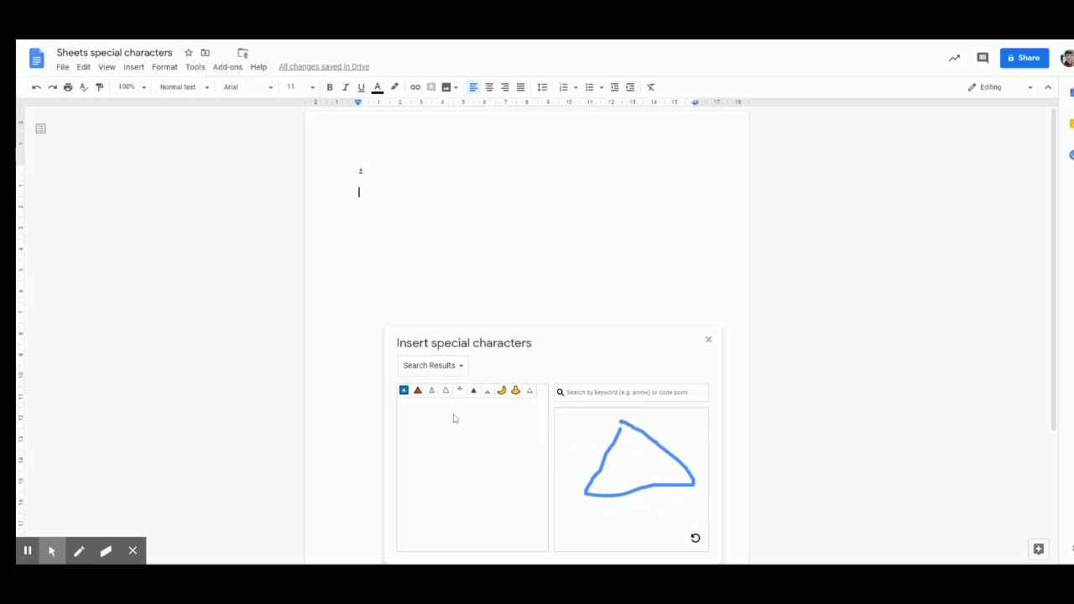
mouse_move(430, 400)
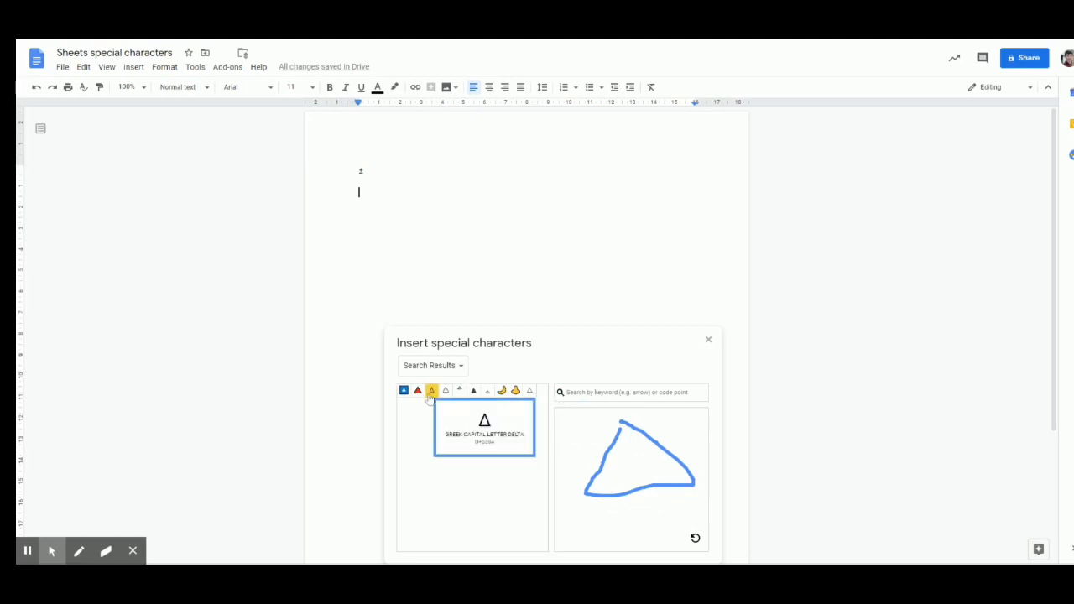
left_click(430, 394)
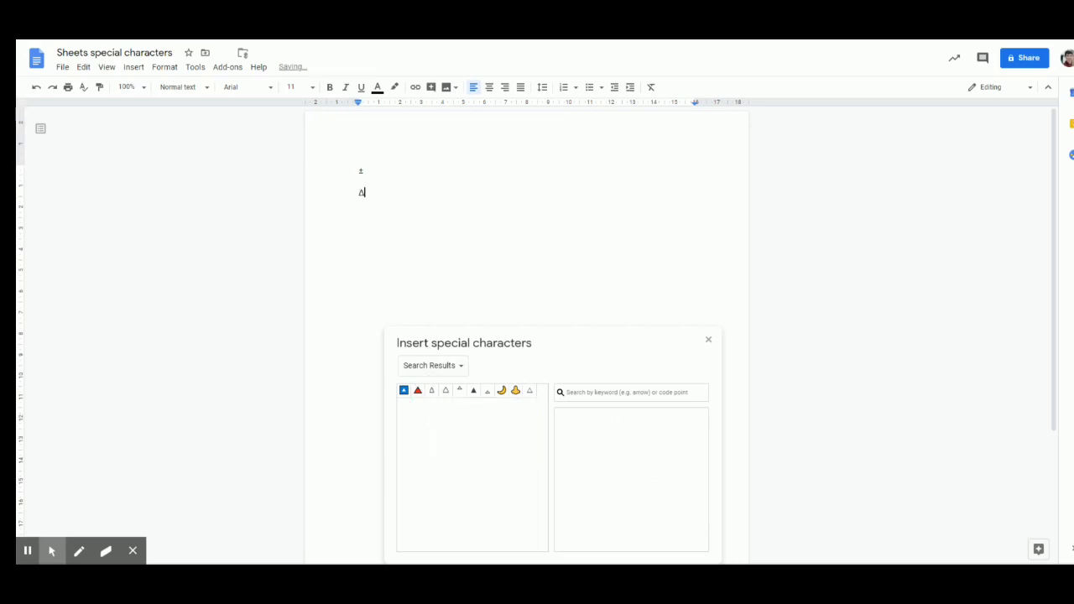
double_click(362, 193)
key("ctrl+c")
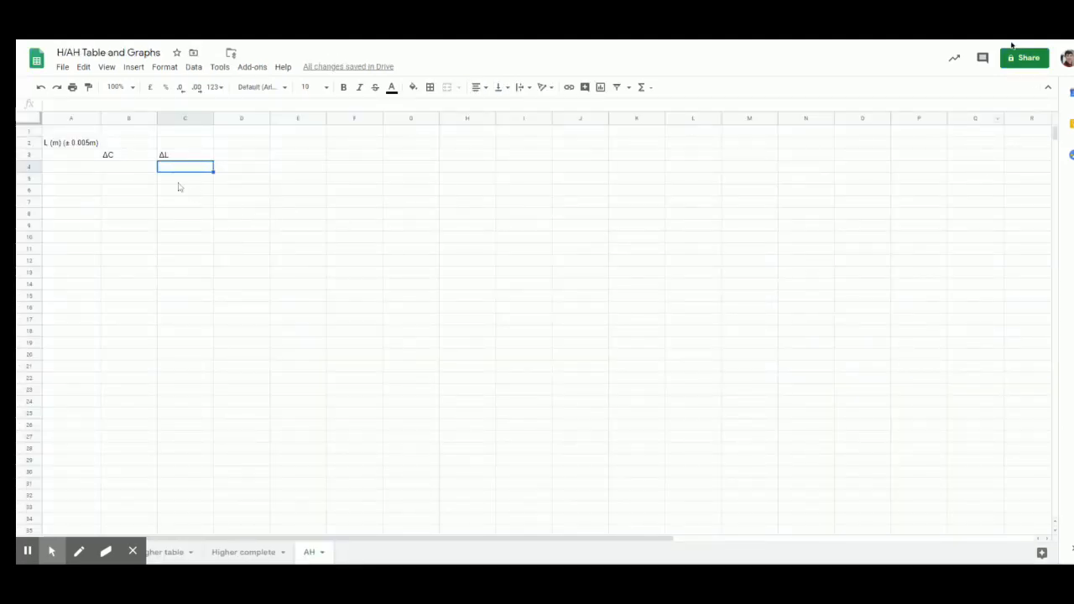
Step: In the spreadsheet, enter the heading T (s) (± 0.01s) on a single line in cell D2
left_click(126, 180)
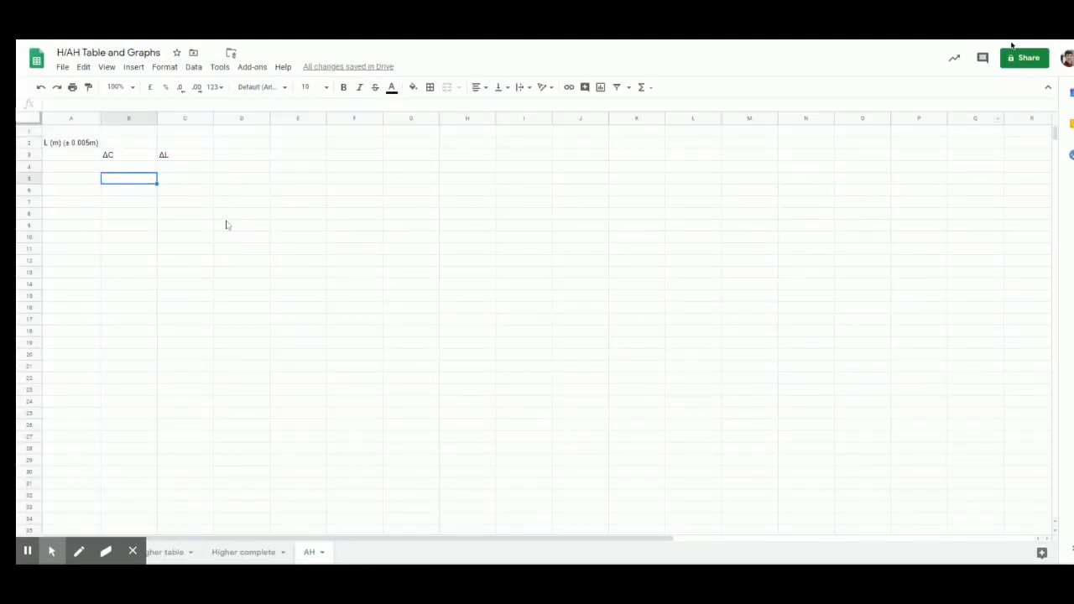
left_click(225, 143)
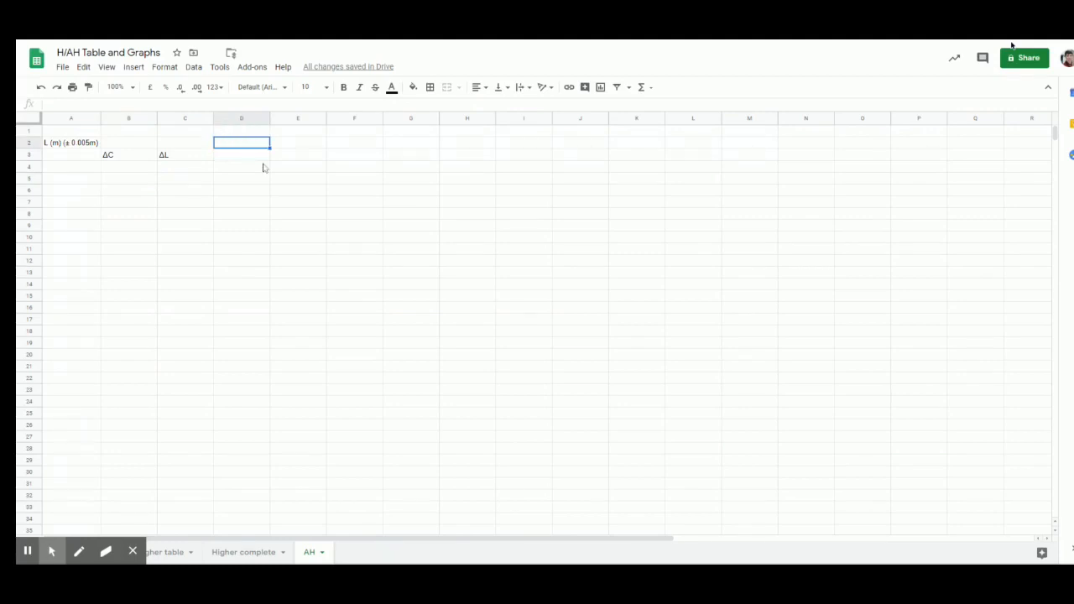
type("T (s) (±")
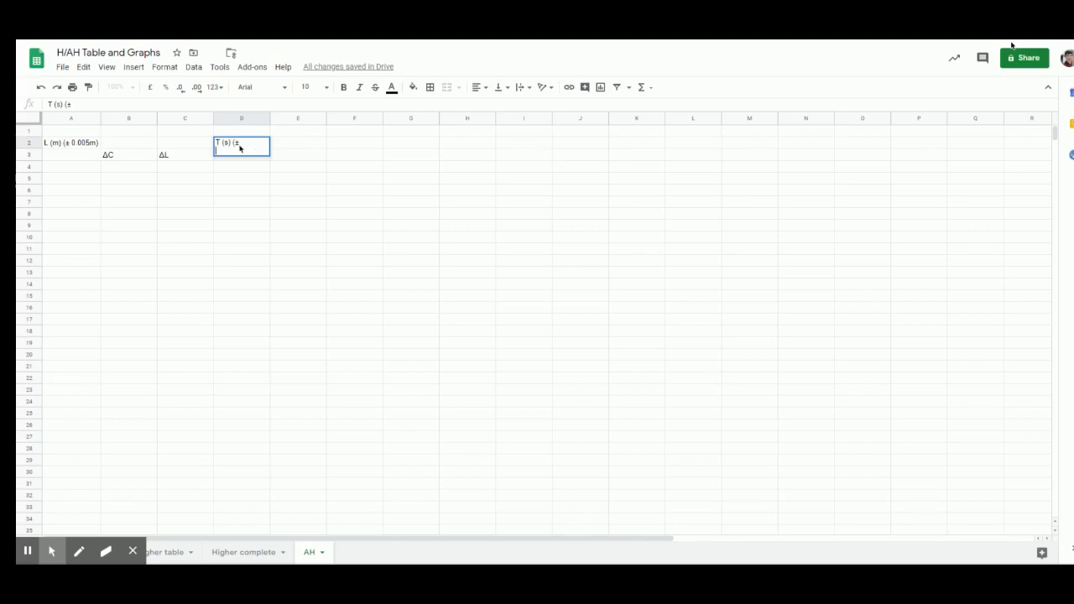
type("0.01s")
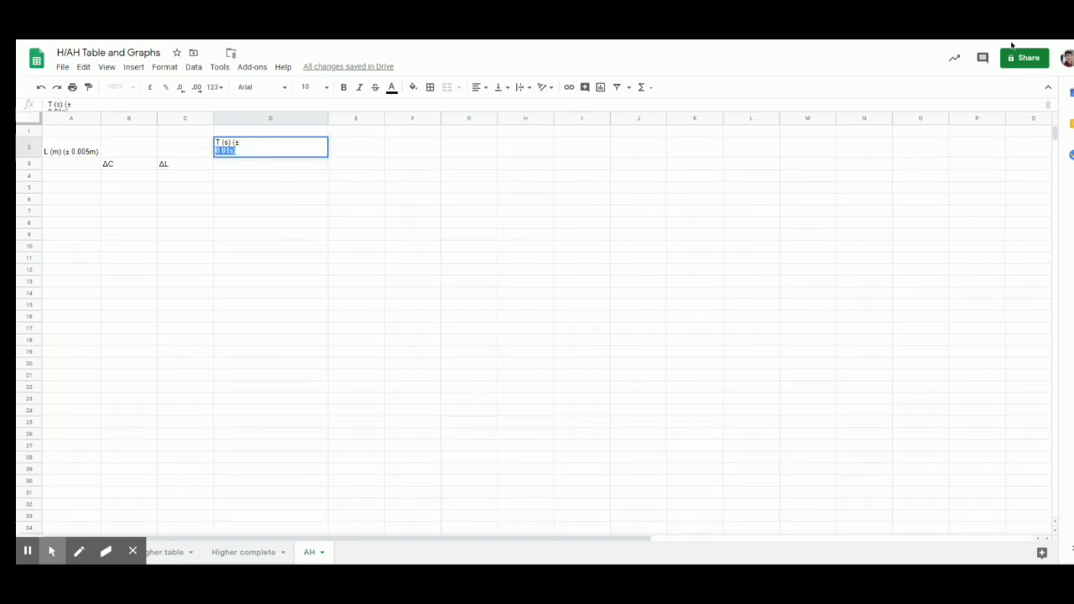
key("Left")
key("BackSpace")
left_click(214, 172)
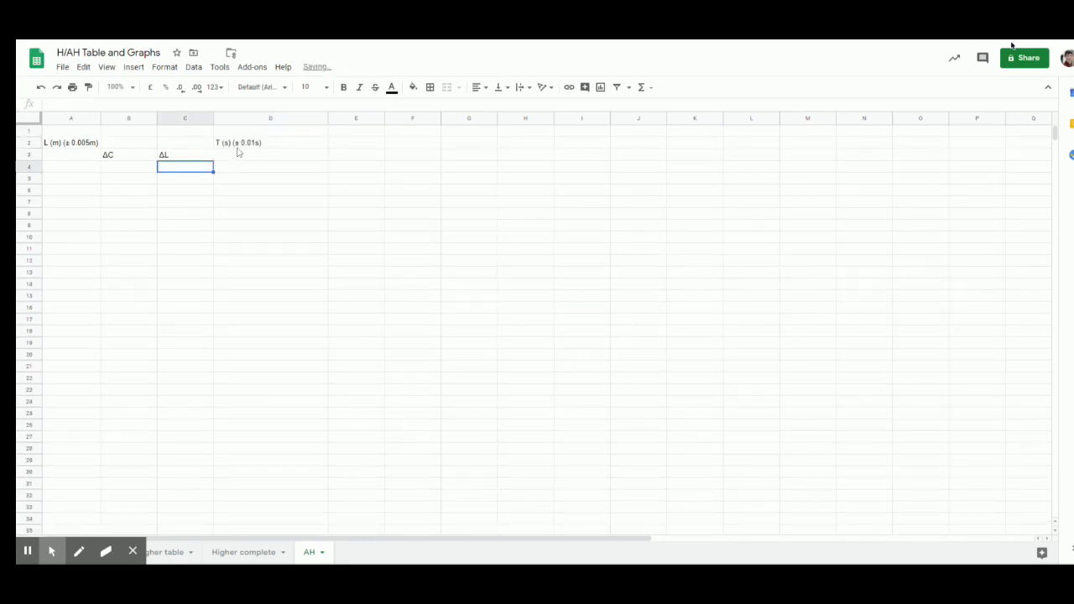
left_click(280, 143)
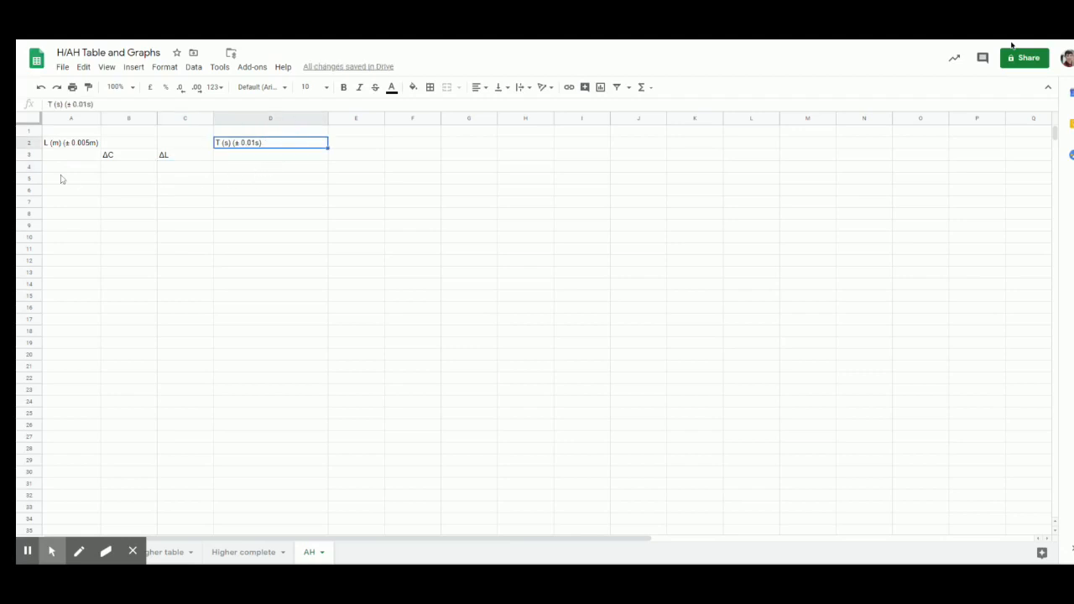
Step: Fill row 3 under the T heading with repeat numbers 1 to 5 in D3:H3 and mean in I3
left_click(319, 160)
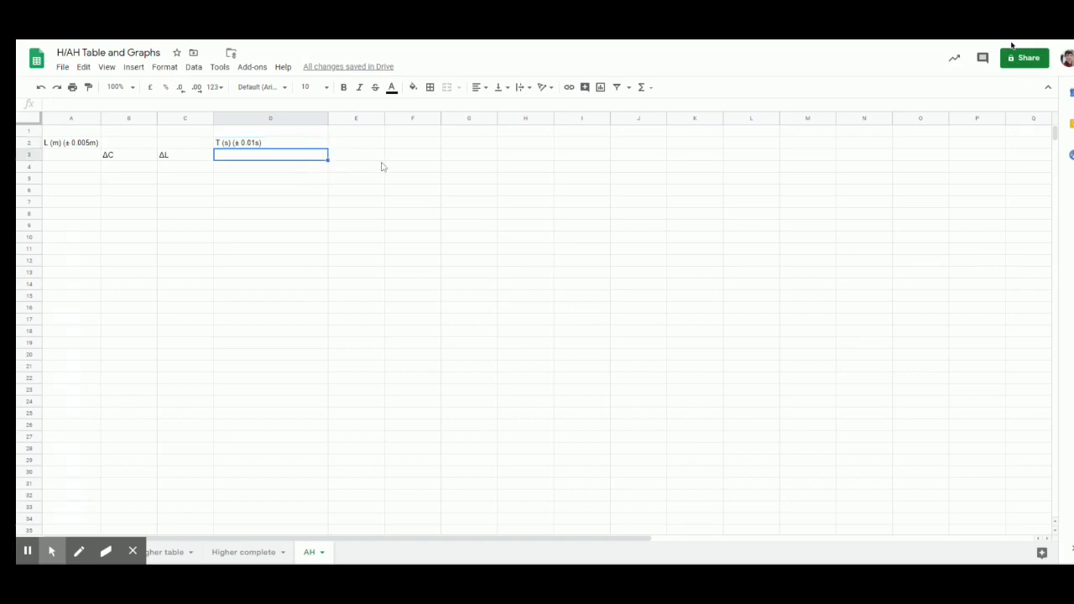
type("1")
key("Tab")
type("2")
key("Tab")
type("3")
key("Tab")
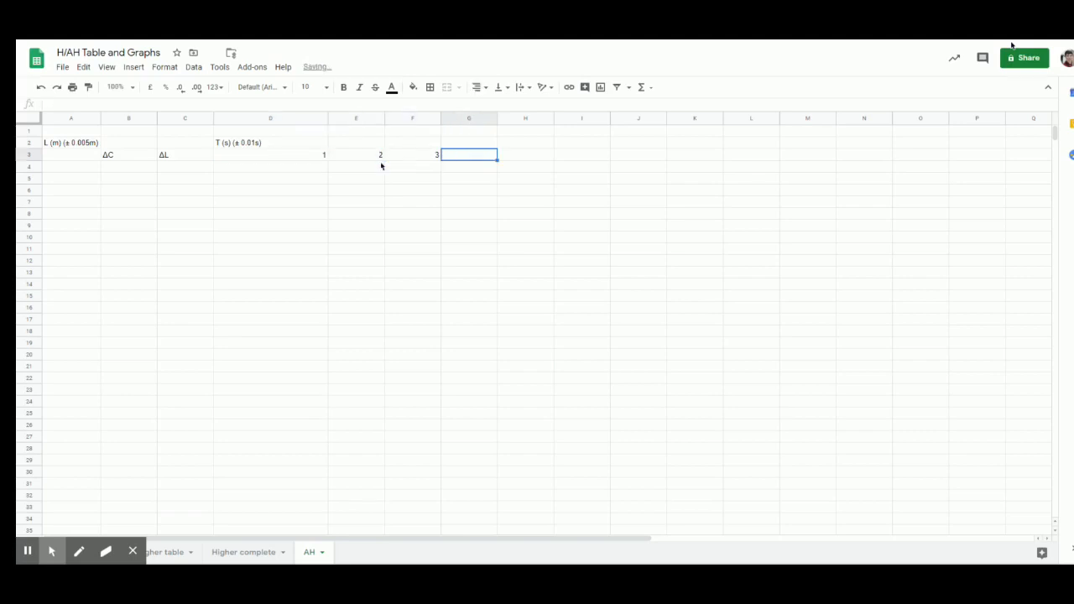
type("4")
key("Tab")
type("5")
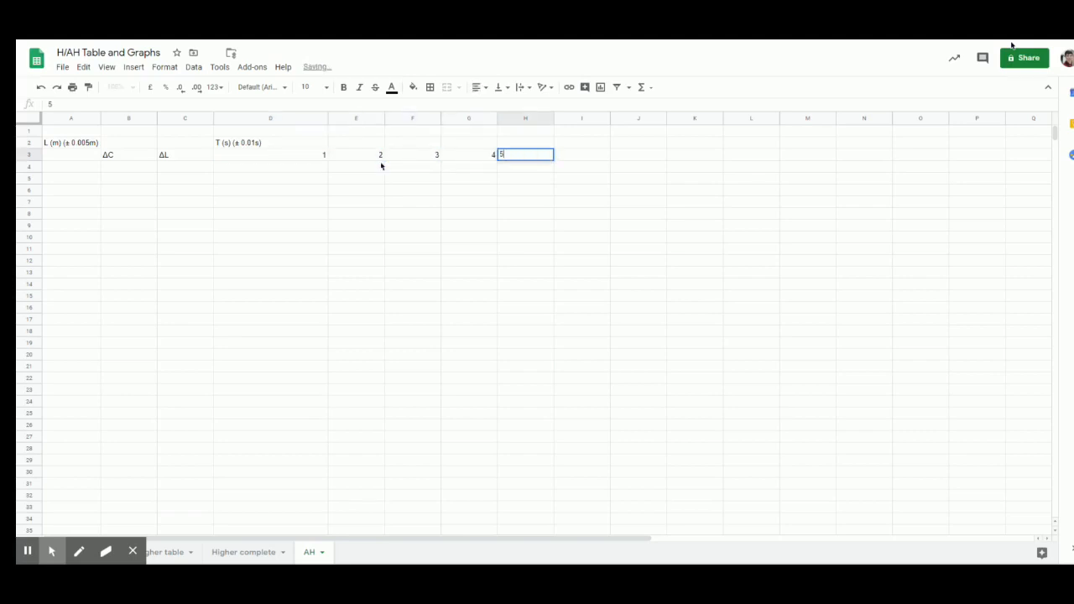
key("Tab")
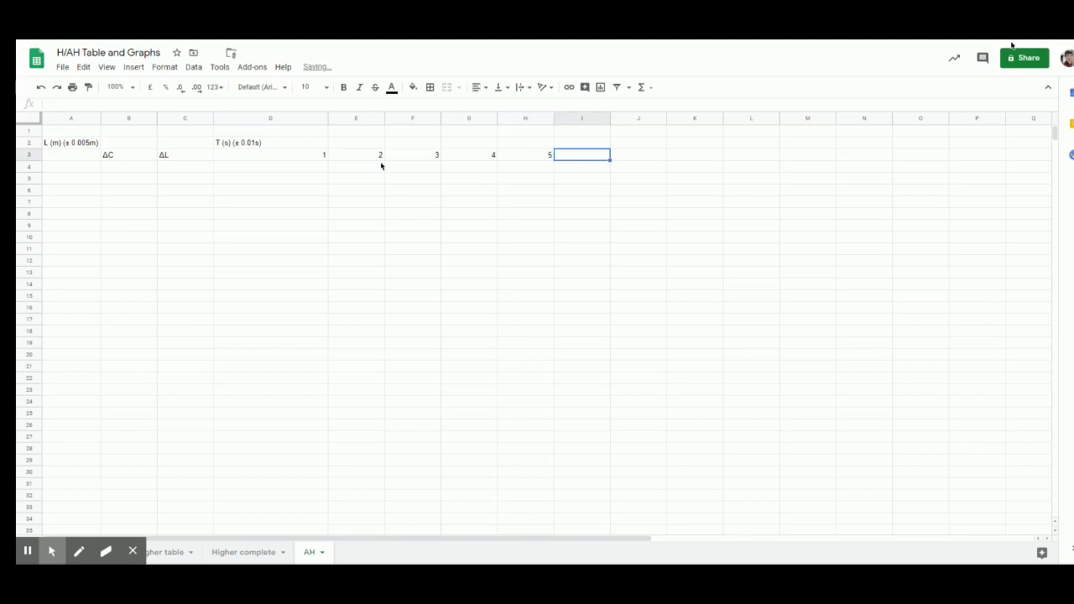
type("mean")
key("Tab")
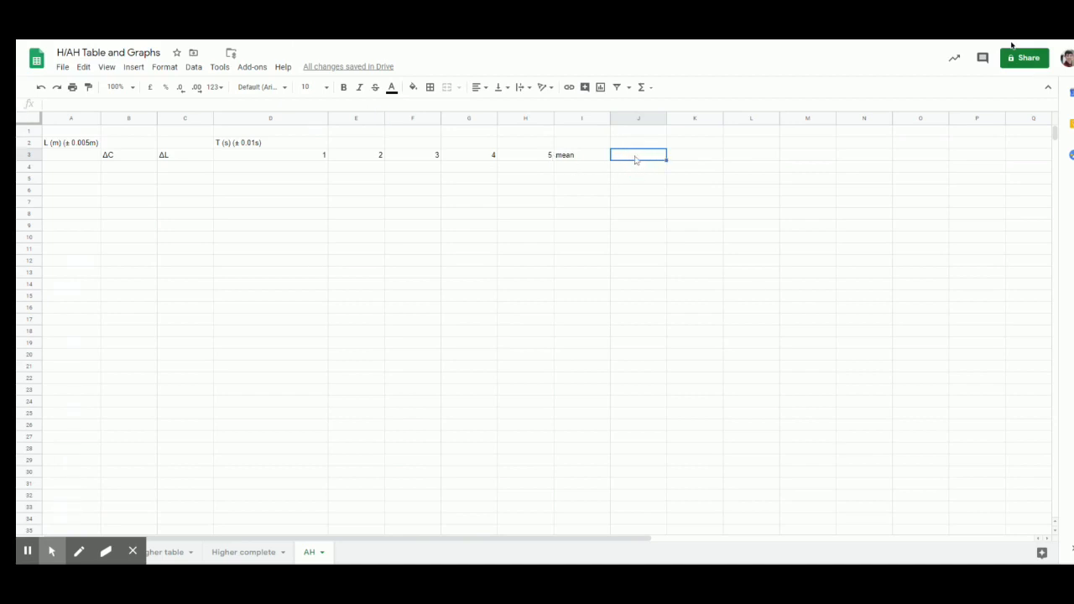
Step: Enter the subheading ΔC in cell J3, using the copied delta symbol
key("ctrl+v")
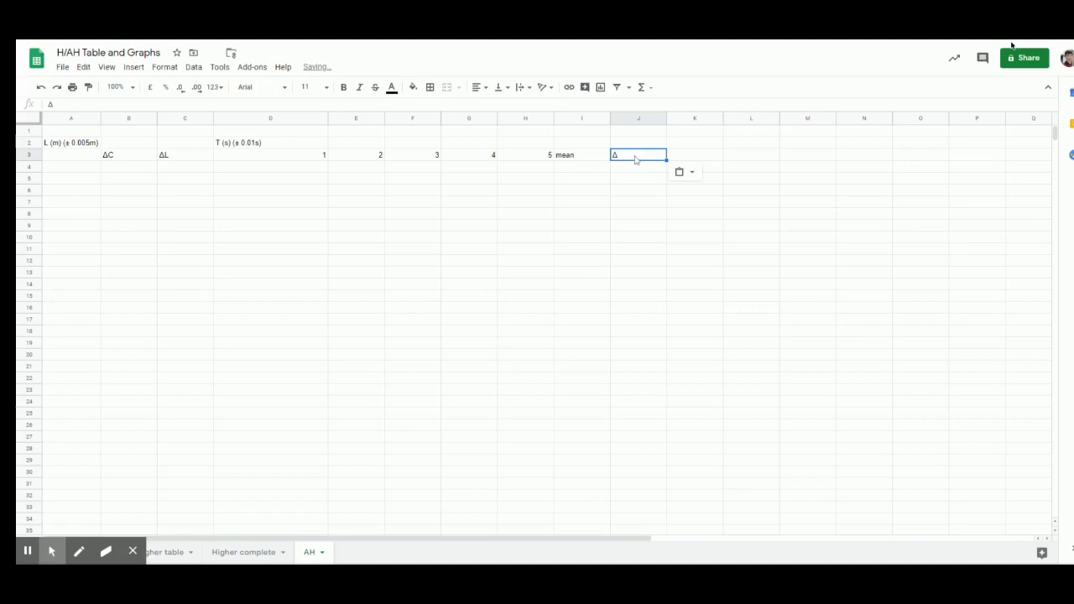
left_click(636, 160)
double_click(636, 160)
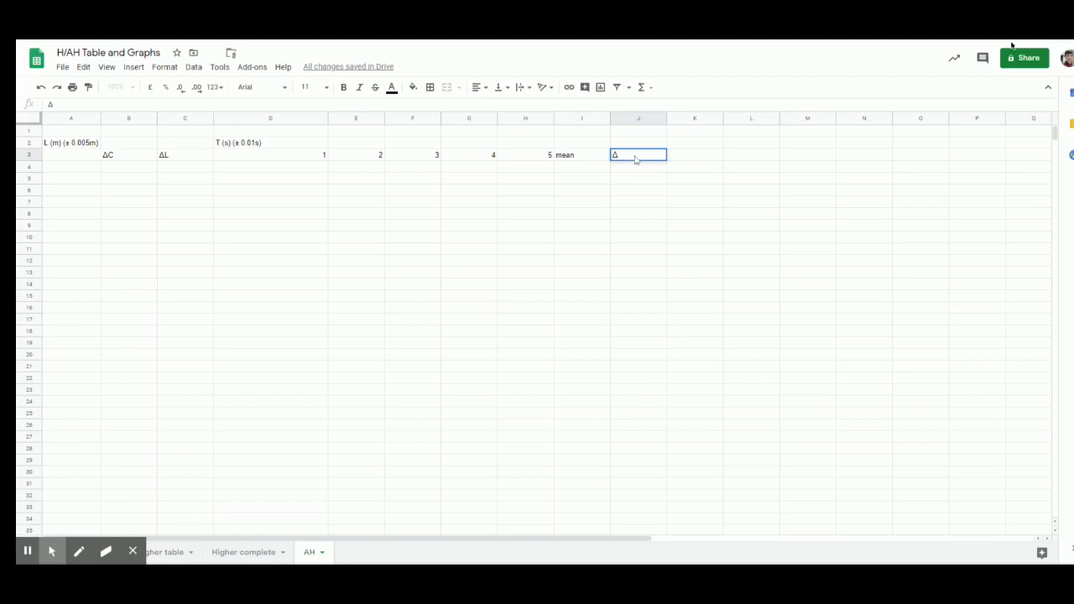
type("C")
key("Return")
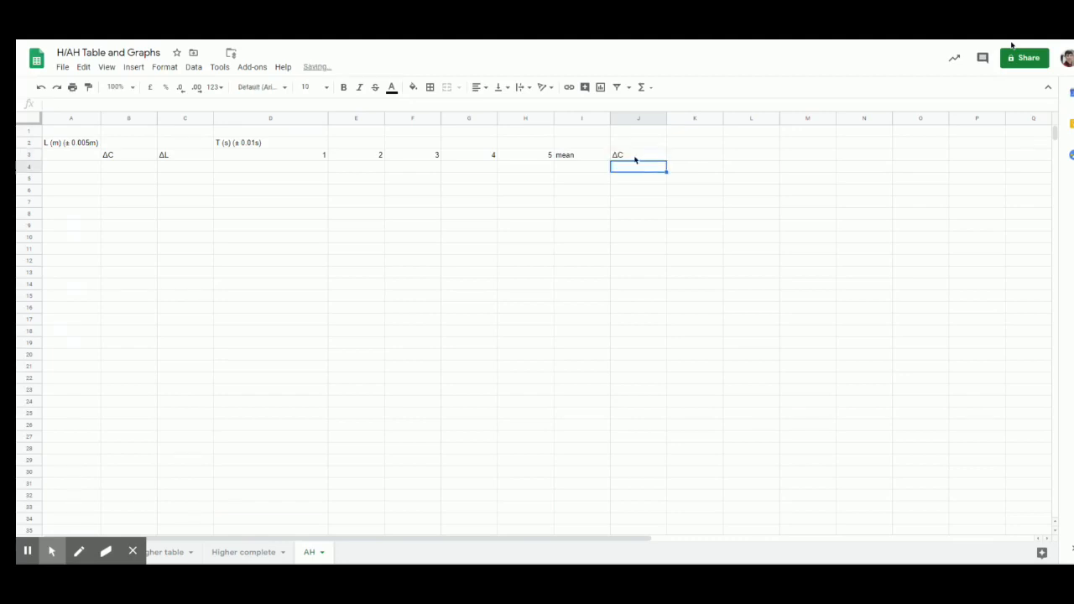
Step: Enter the subheading ΔT in cell K3, using the copied delta symbol
key("Right")
key("Up")
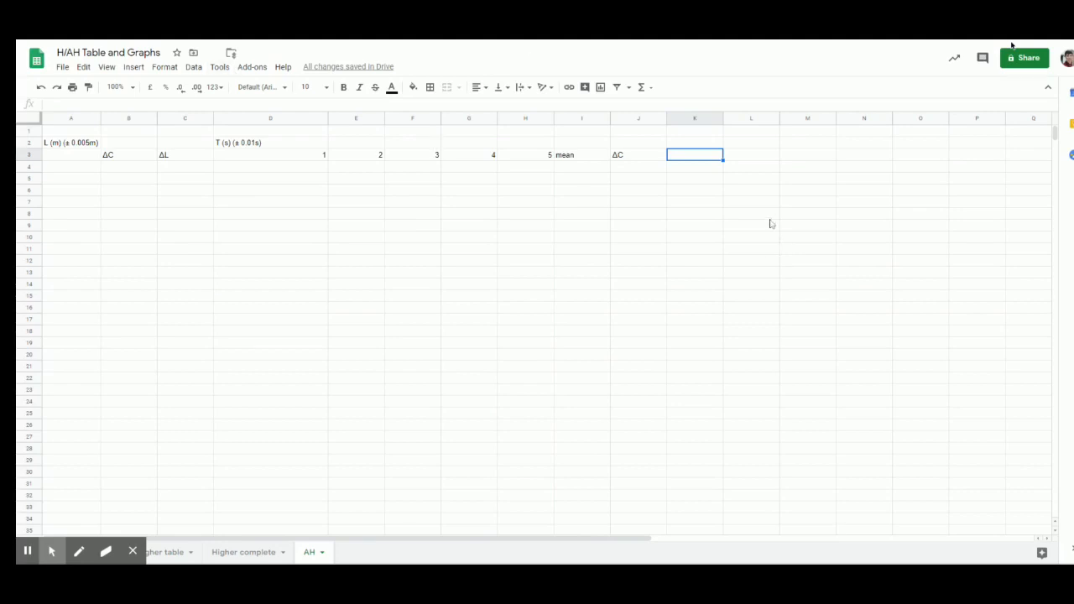
key("ctrl+v")
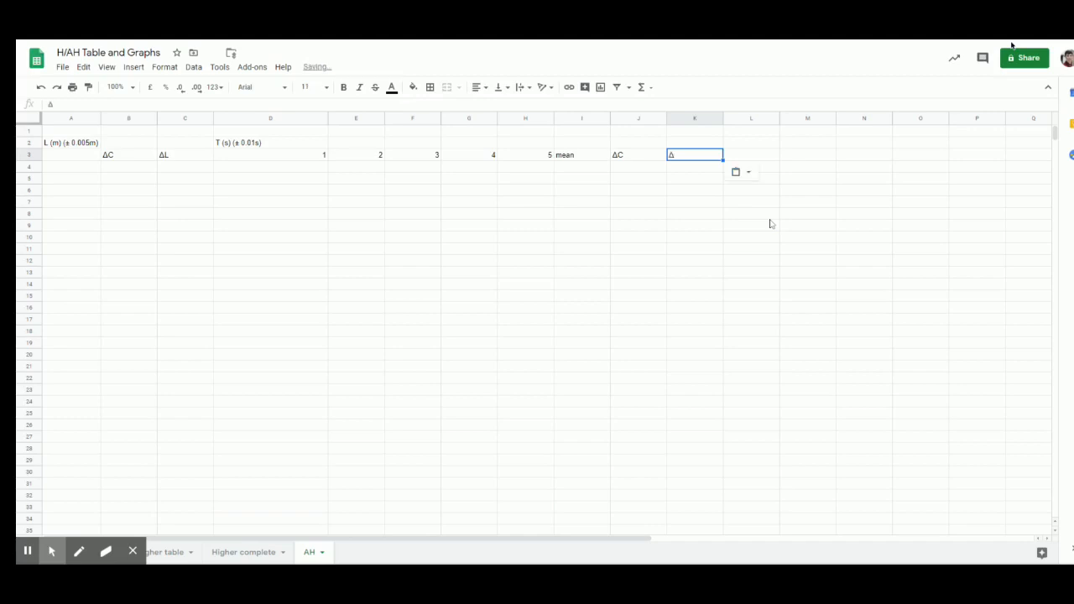
double_click(694, 158)
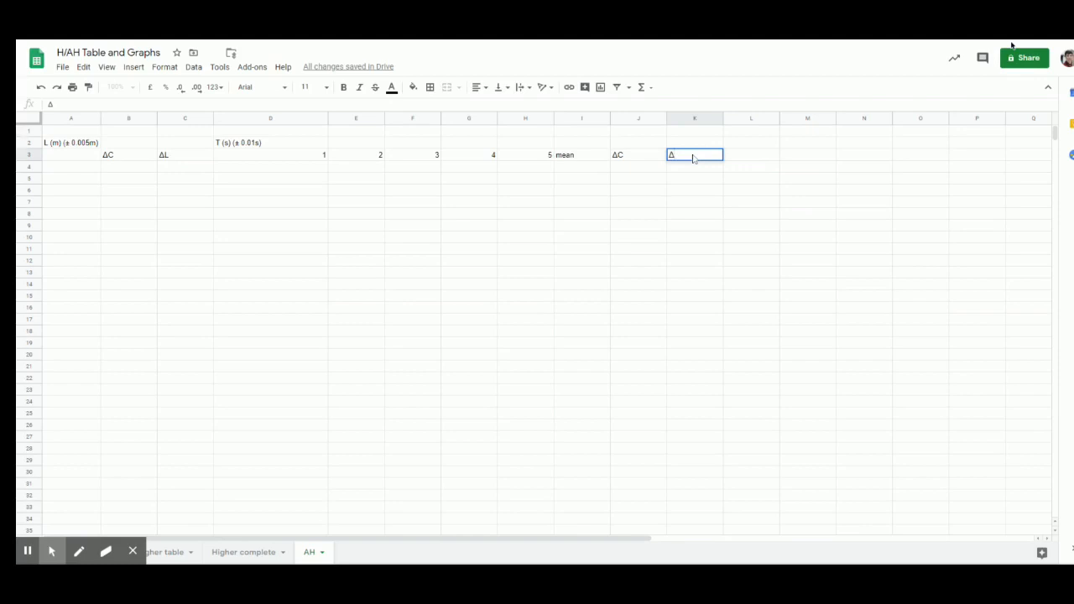
type("T")
left_click(750, 145)
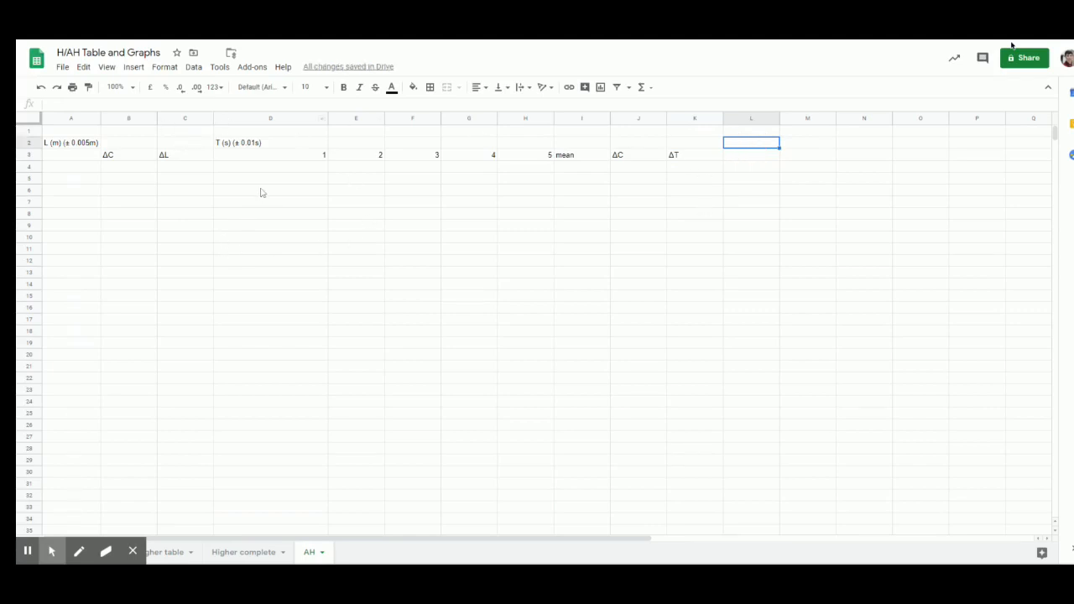
Step: Merge cells A2:C2 and centre the L (m) heading horizontally across them
left_click(72, 148)
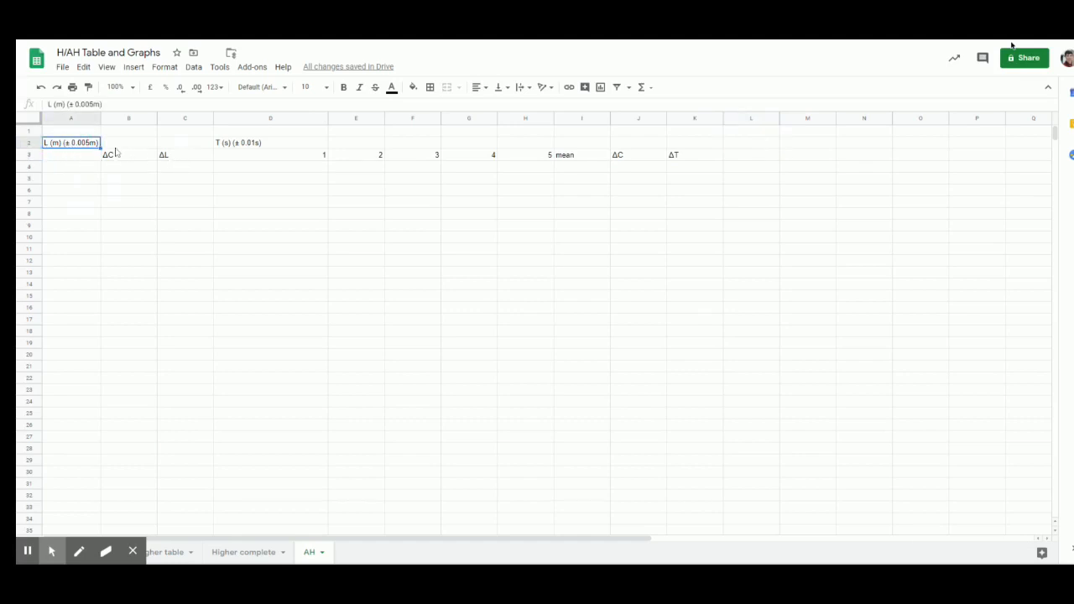
left_click(84, 146)
left_click_drag(84, 146, 187, 152)
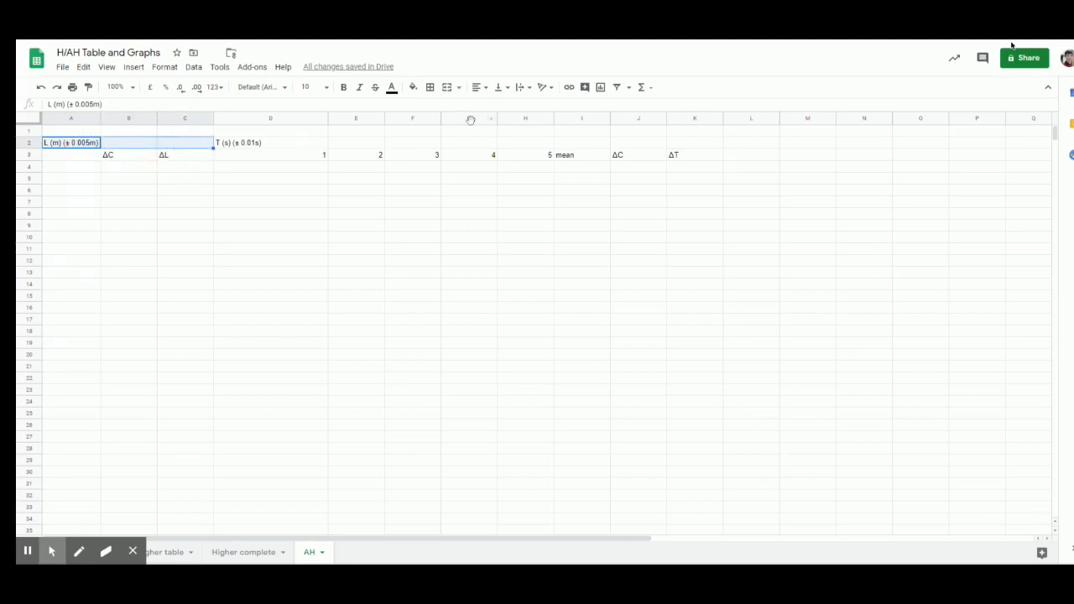
left_click(446, 88)
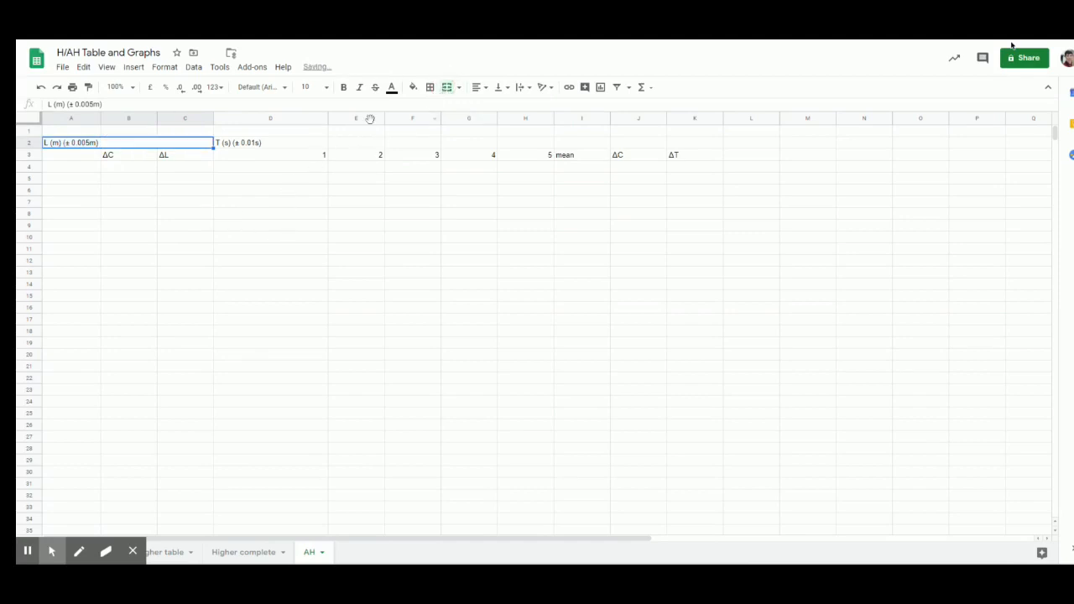
left_click(478, 88)
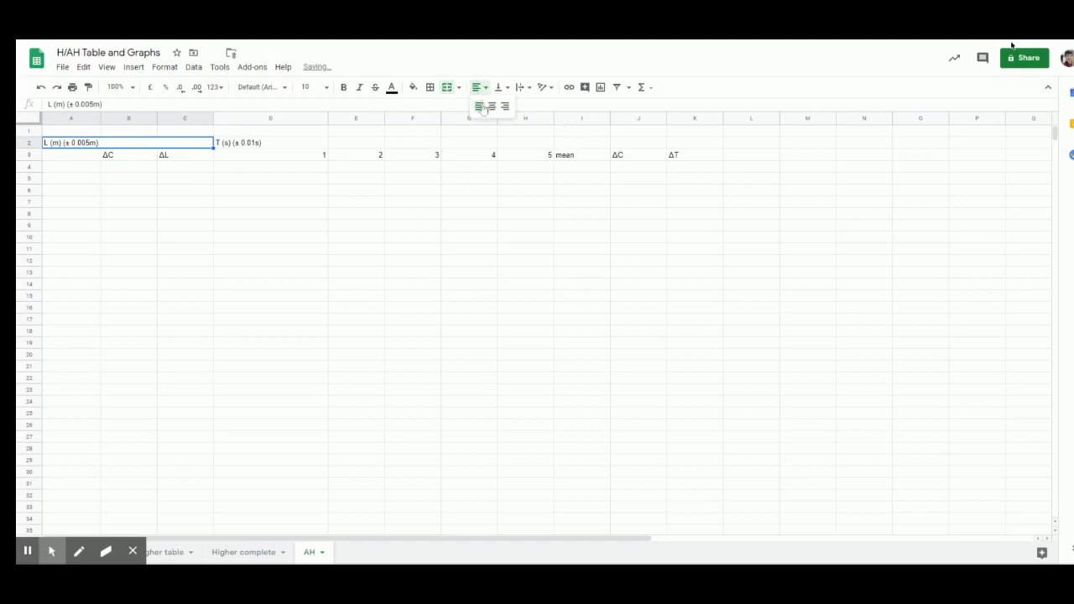
left_click(491, 105)
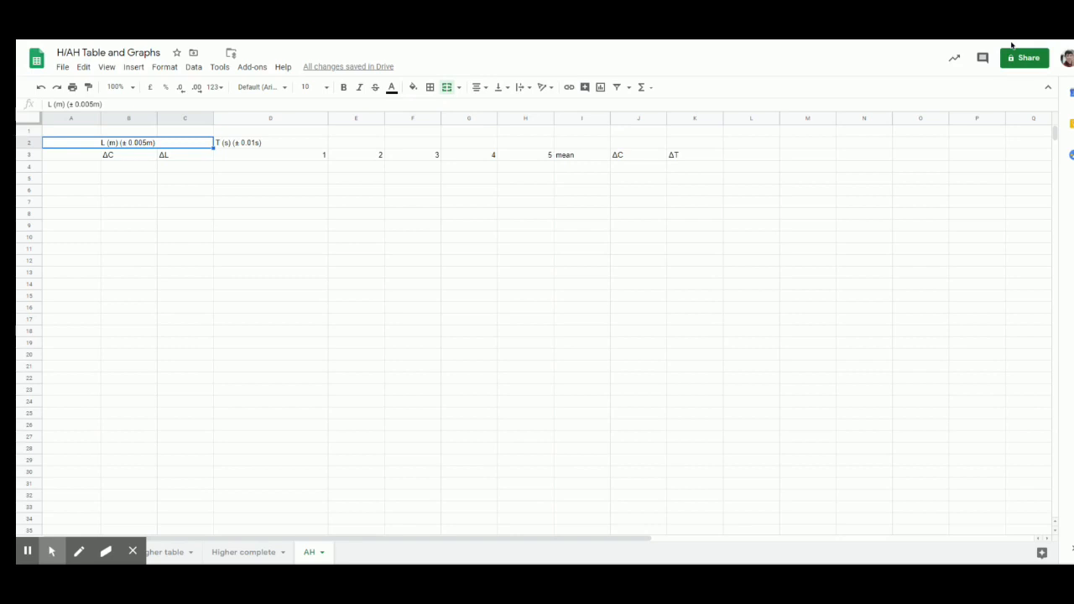
left_click(312, 298)
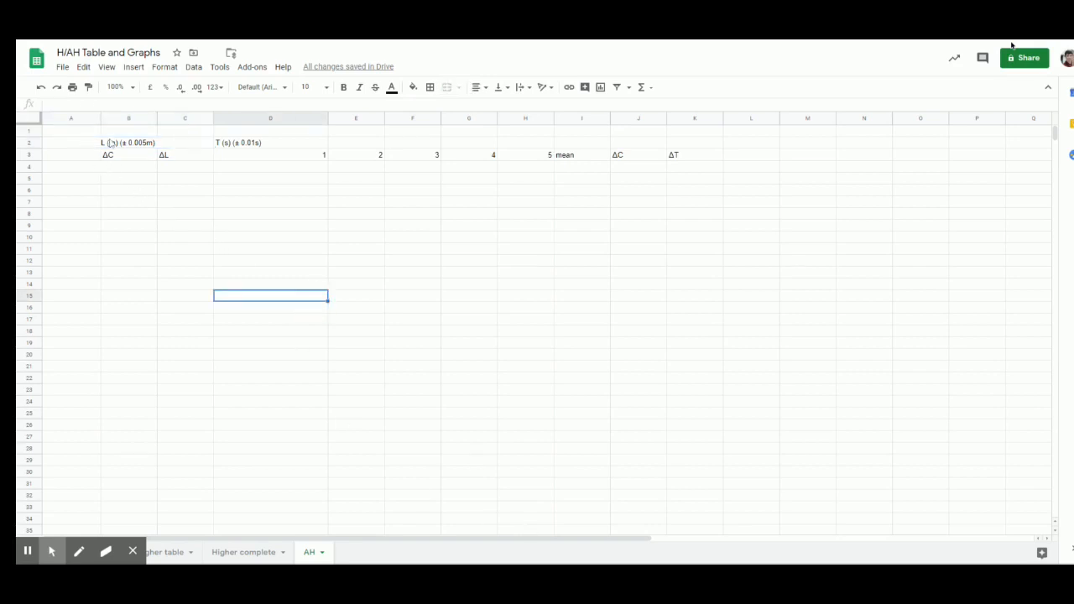
Step: Apply an outer border around the length section, A2:C8
left_click(87, 145)
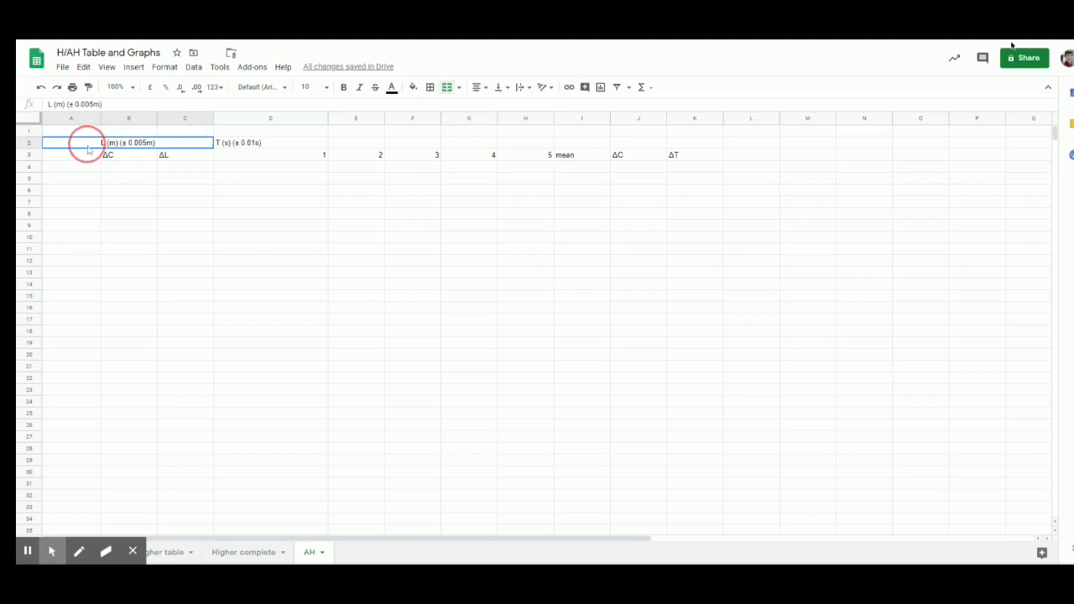
left_click_drag(86, 145, 130, 218)
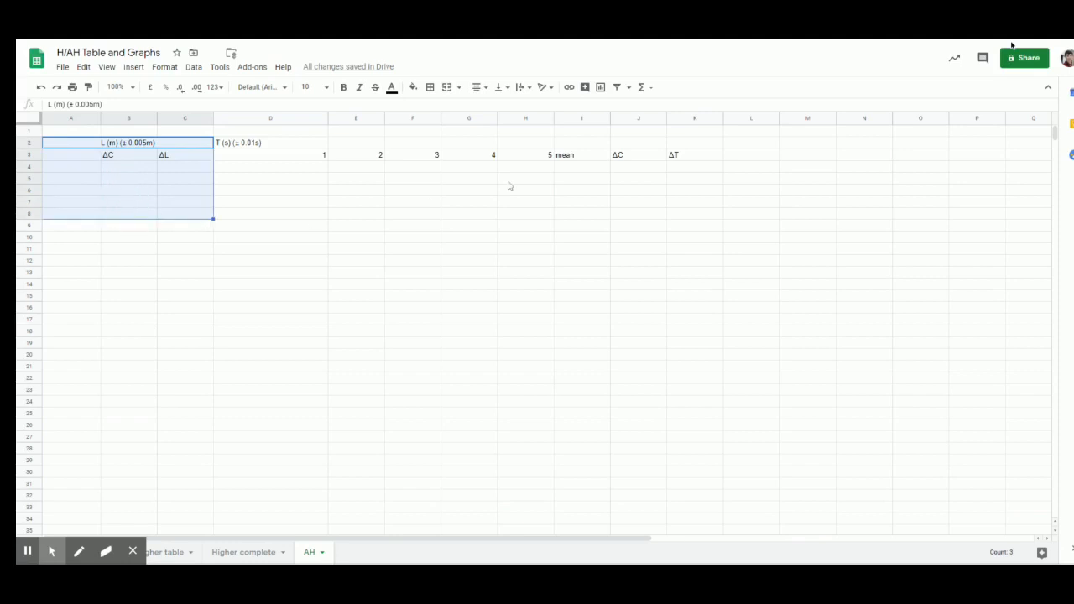
left_click(429, 88)
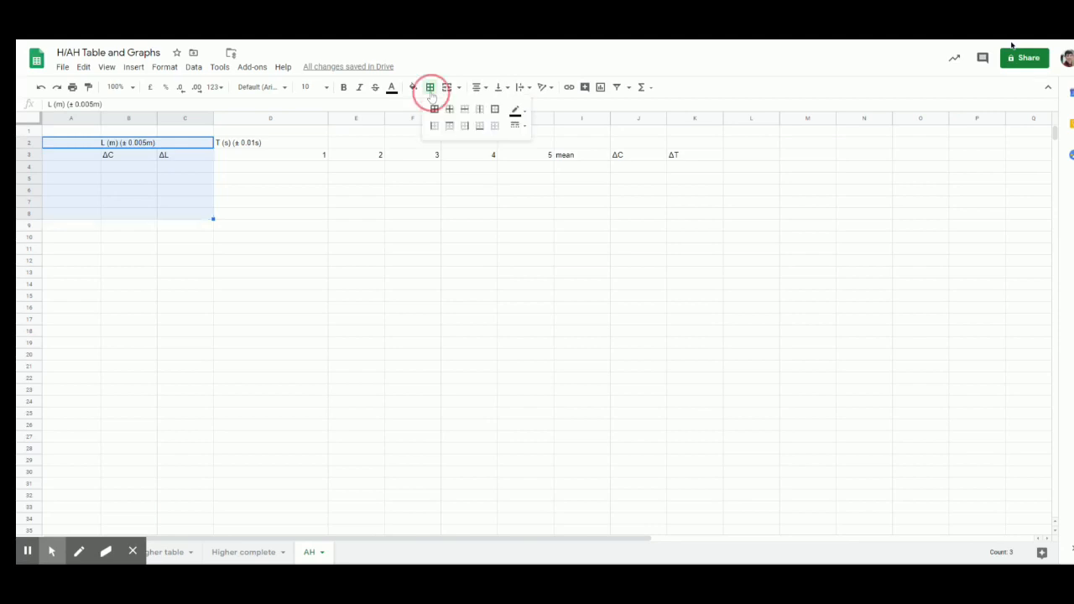
left_click(496, 110)
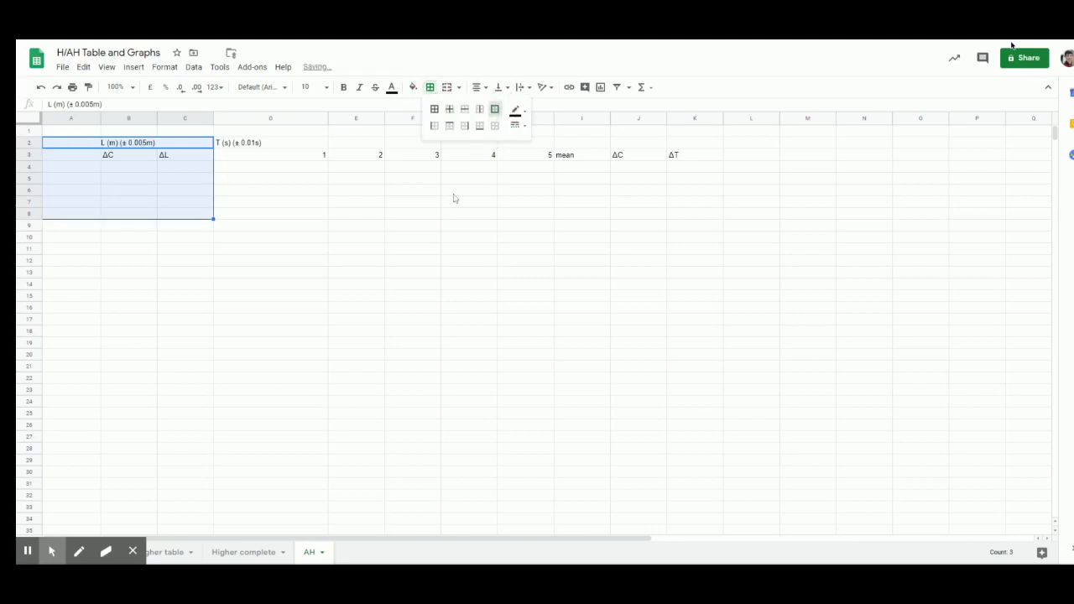
left_click(294, 241)
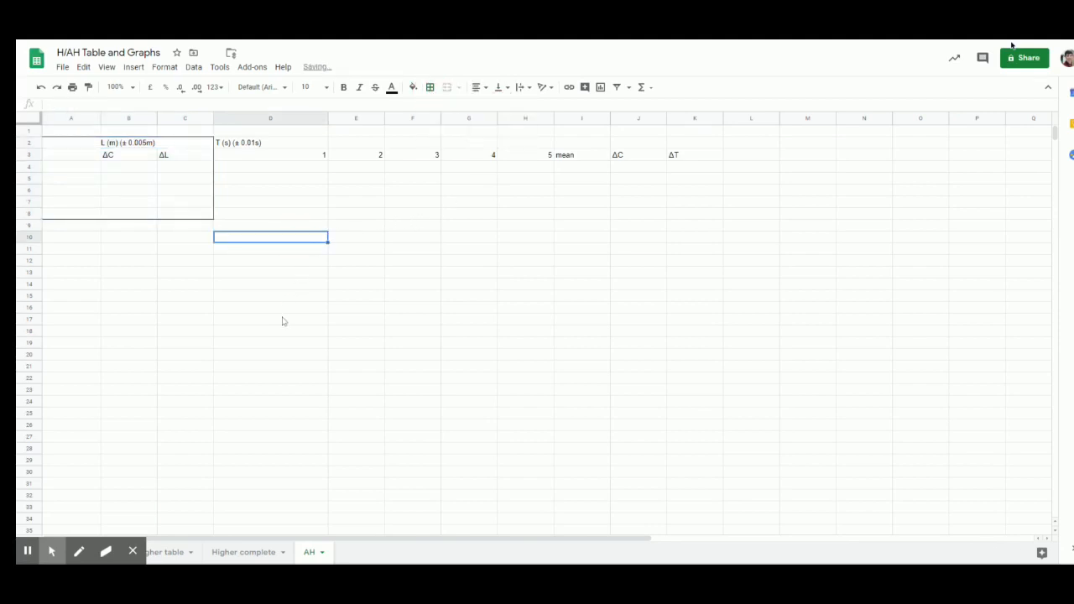
Step: Apply an outer border around the merged L (m) heading cell, A2:C2
left_click(111, 143)
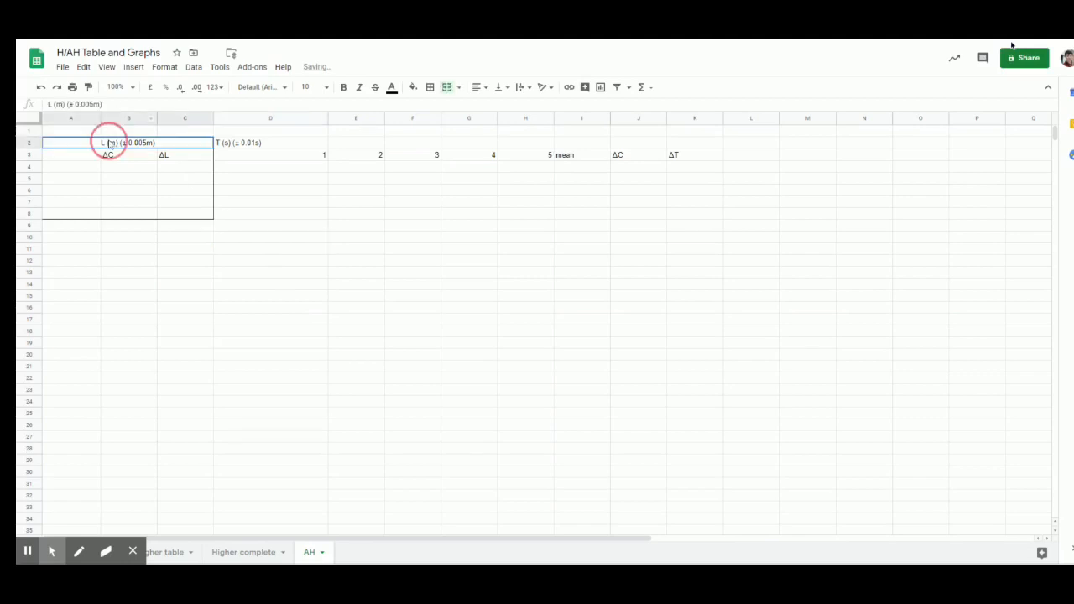
left_click(431, 89)
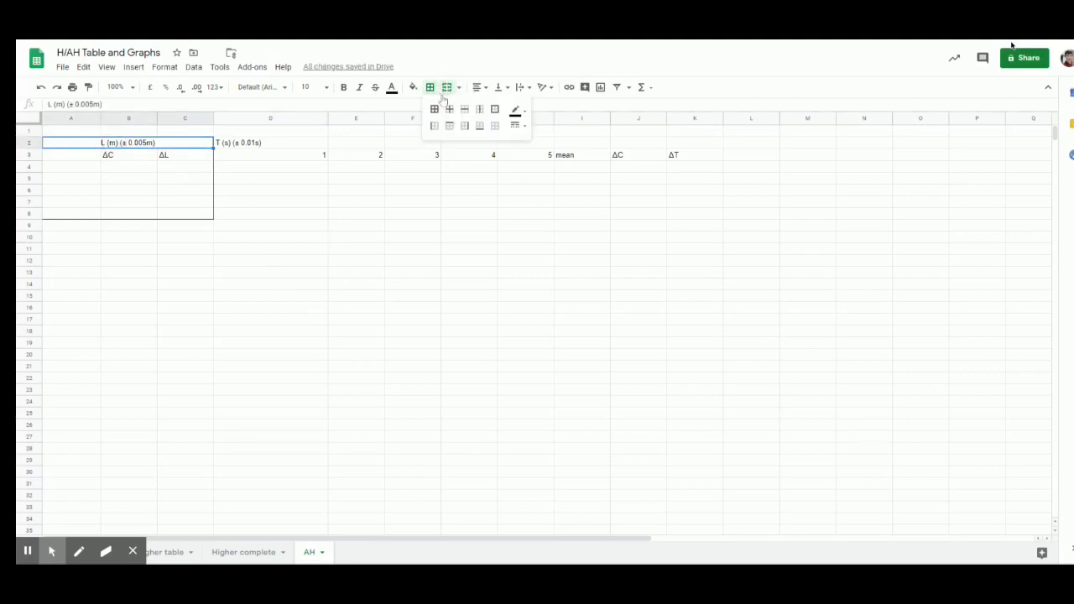
left_click(503, 109)
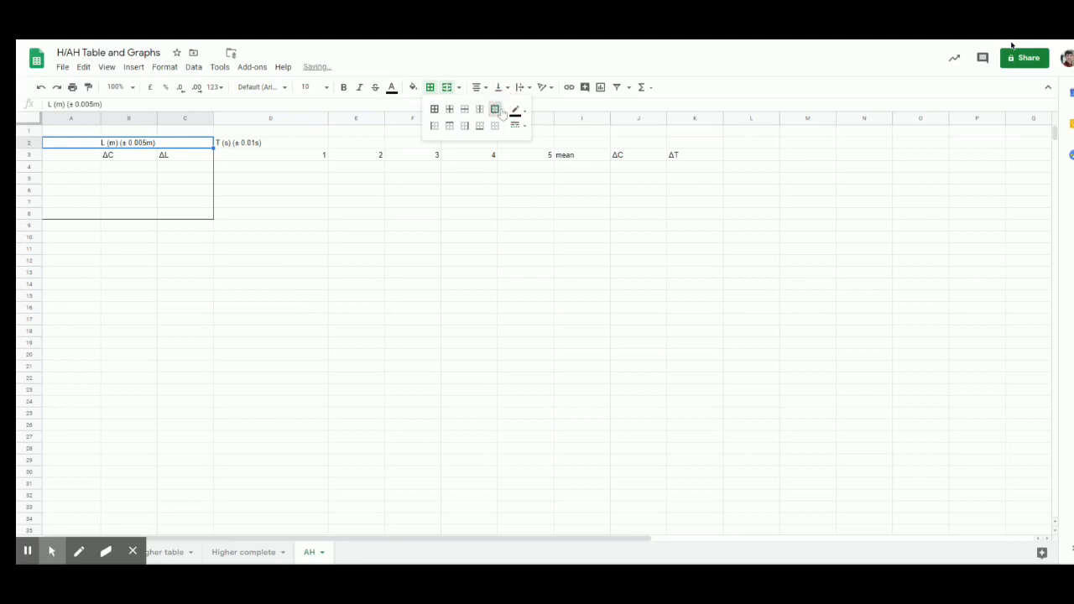
left_click(423, 186)
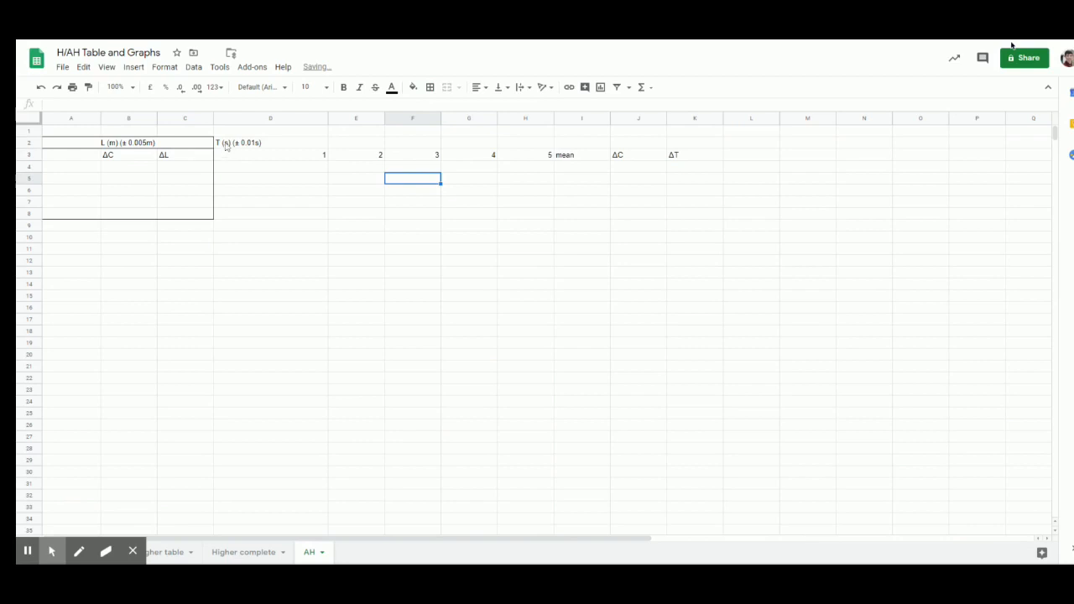
Step: Merge cells D2:K2 and centre the T (s) heading horizontally across them
left_click_drag(225, 143, 690, 146)
left_click_drag(689, 144, 670, 149)
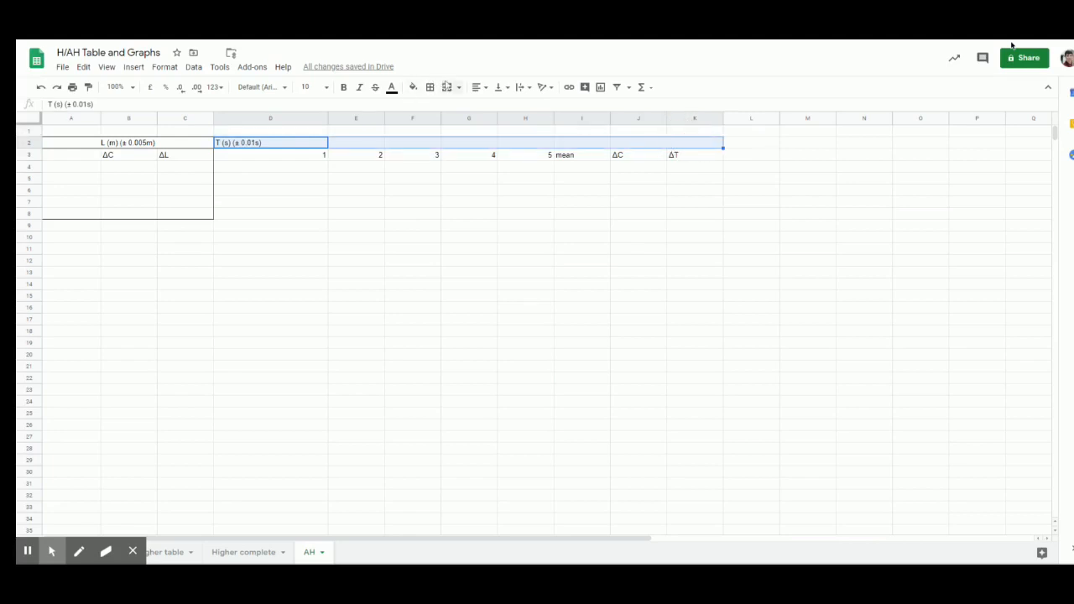
left_click(447, 87)
left_click(476, 87)
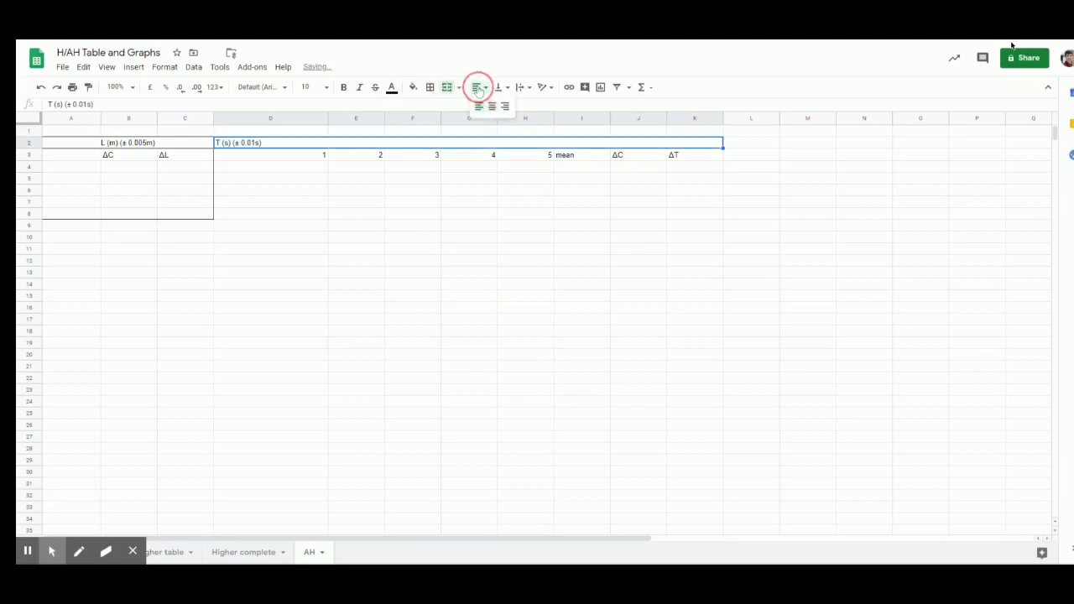
left_click(489, 108)
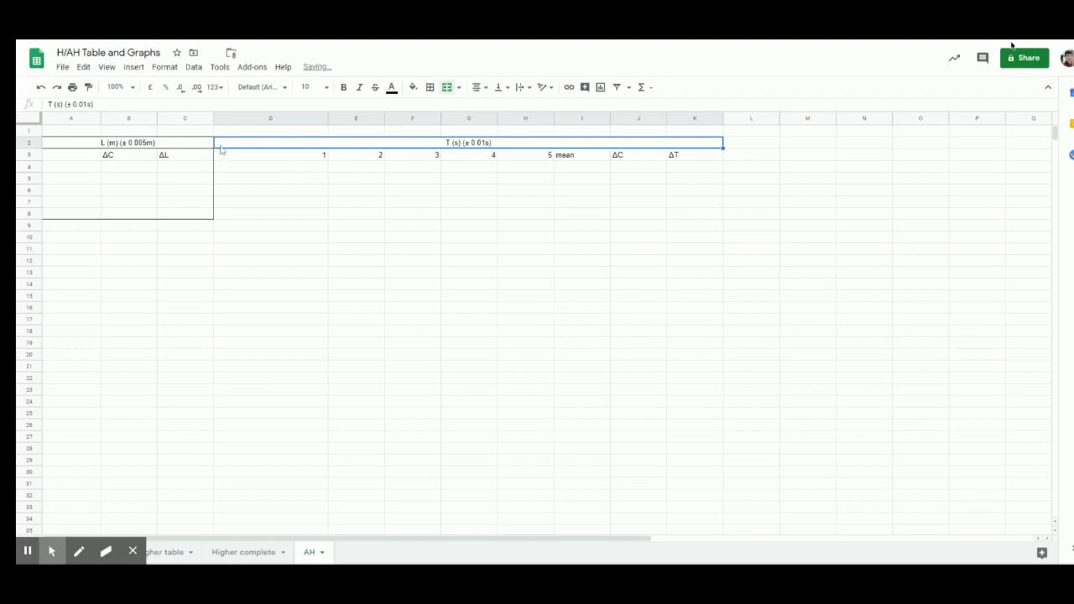
Step: Apply an outer border around the time section, D2:K8
left_click_drag(221, 143, 423, 228)
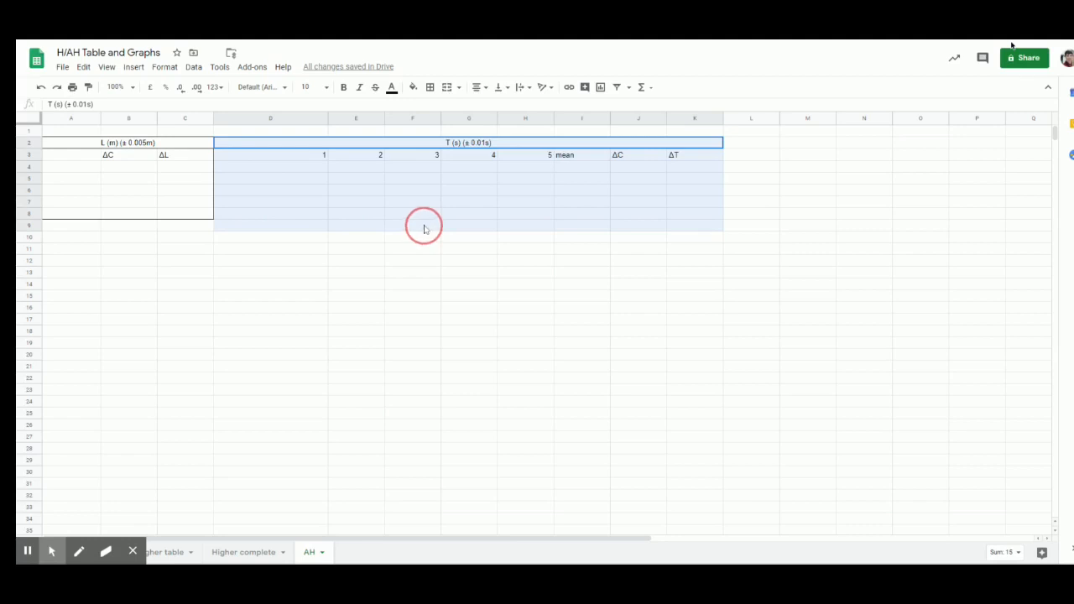
left_click(370, 205)
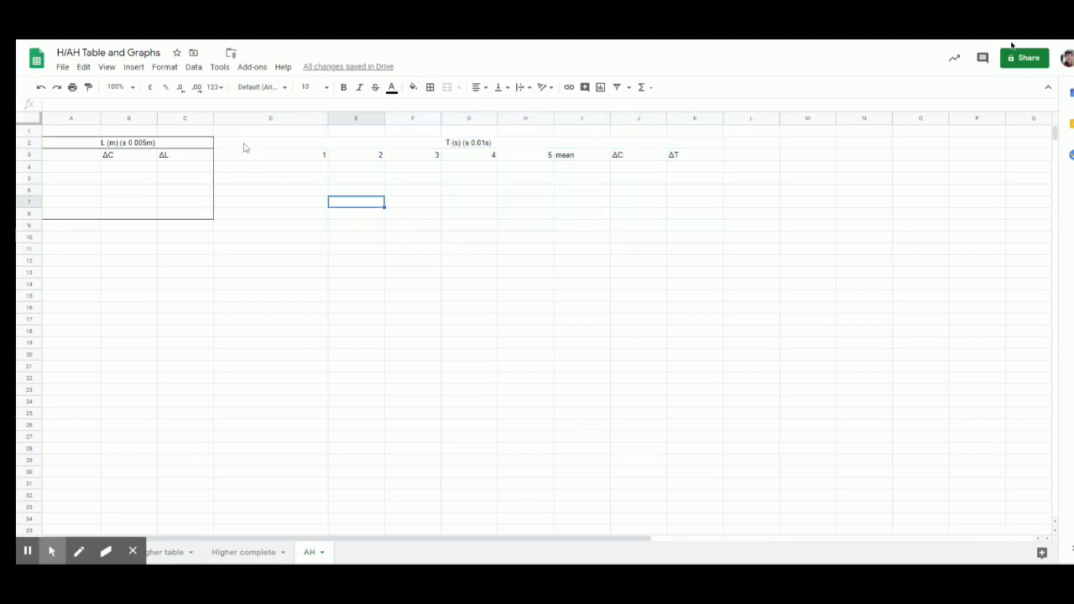
left_click_drag(242, 142, 649, 223)
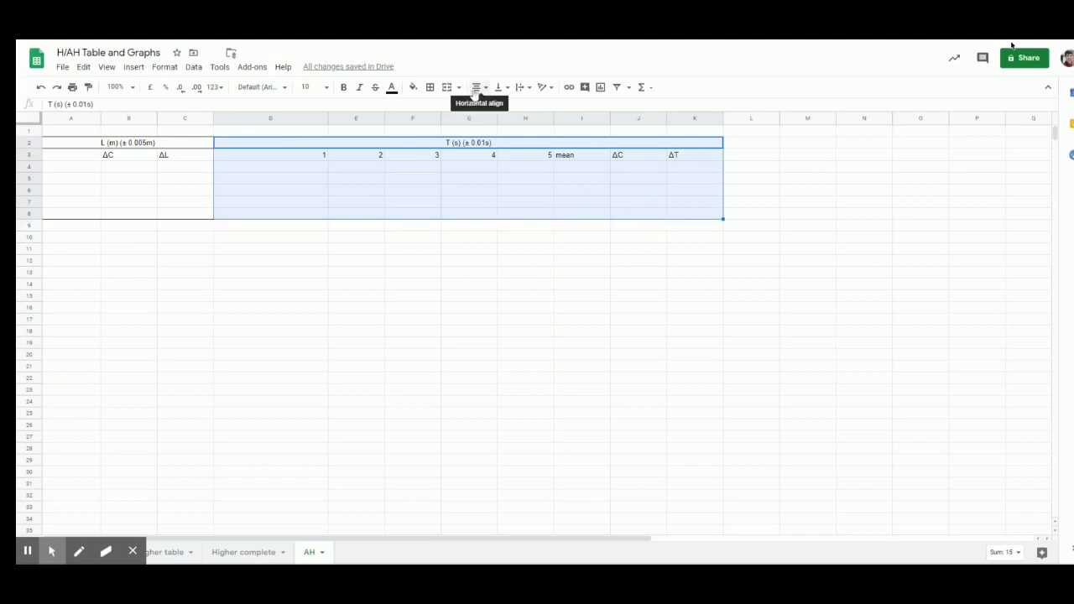
left_click(430, 87)
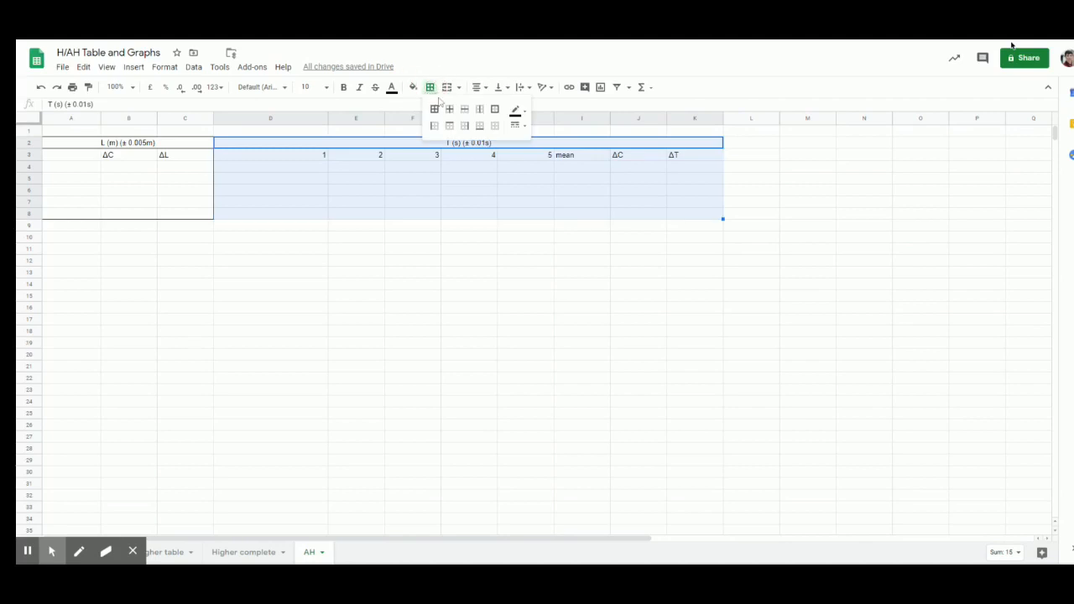
left_click(497, 110)
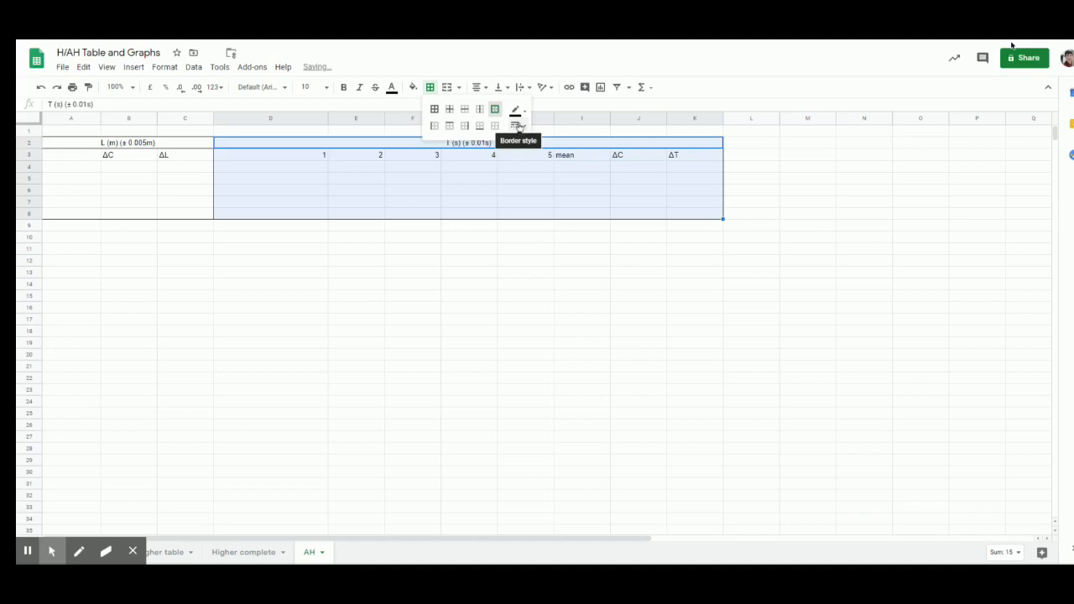
left_click(411, 169)
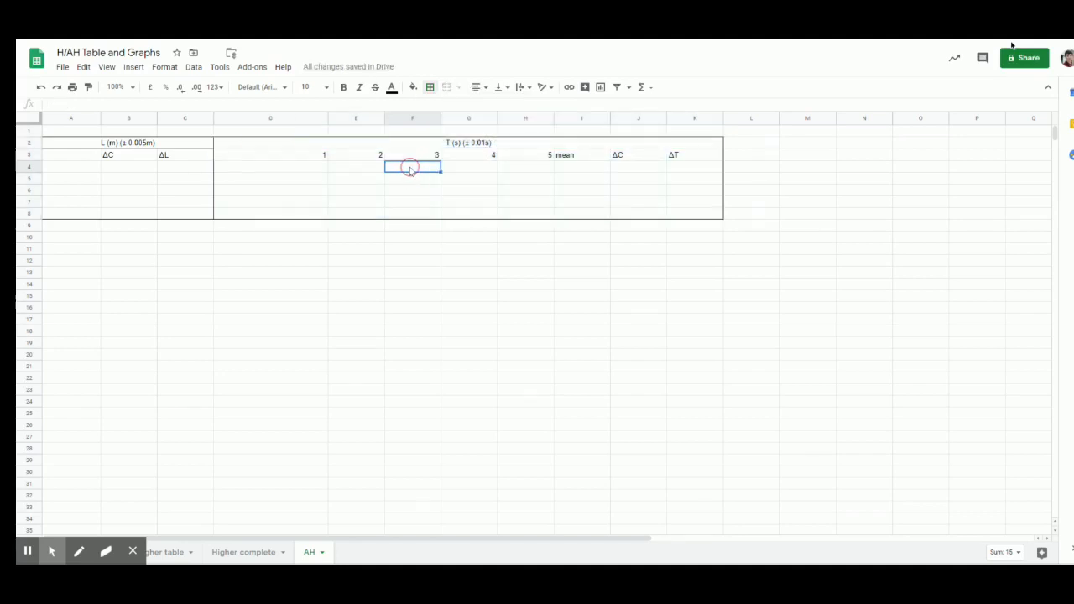
Step: Apply an outer border around the merged T (s) heading cell, D2:K2
left_click(412, 143)
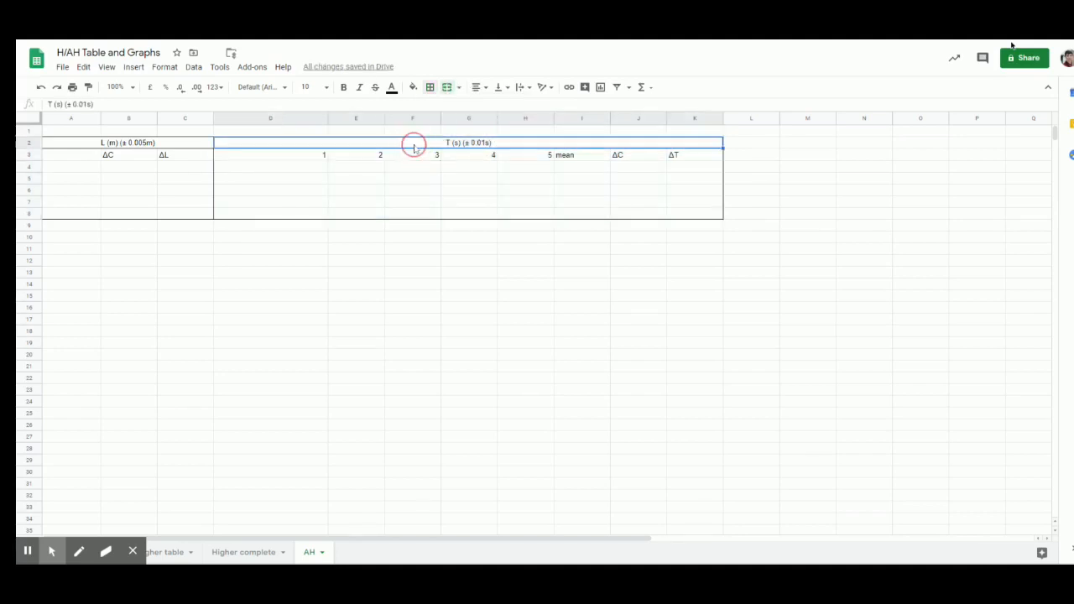
left_click(431, 87)
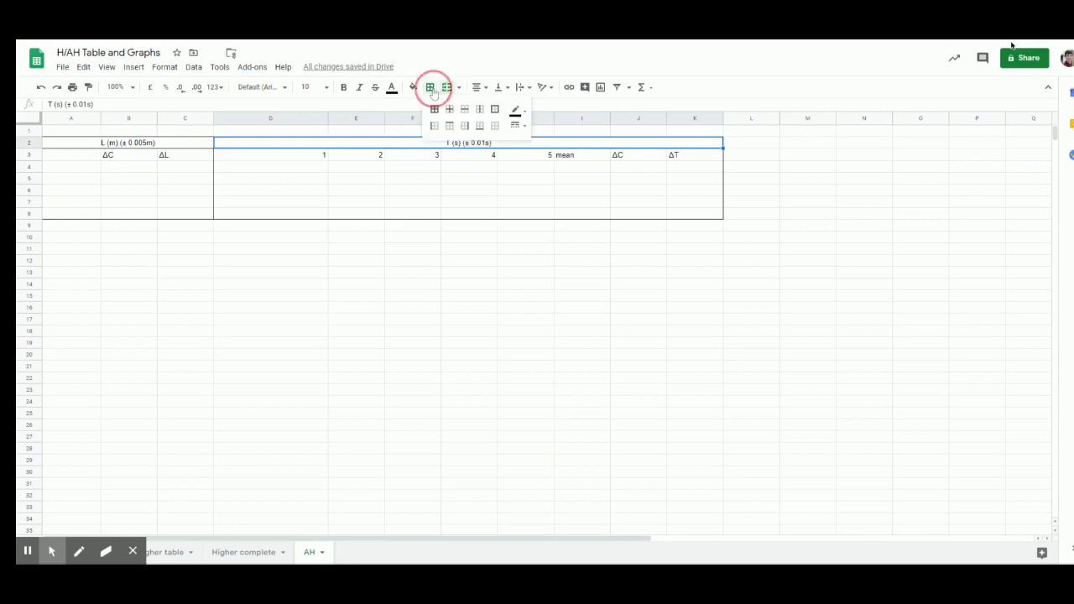
left_click(495, 109)
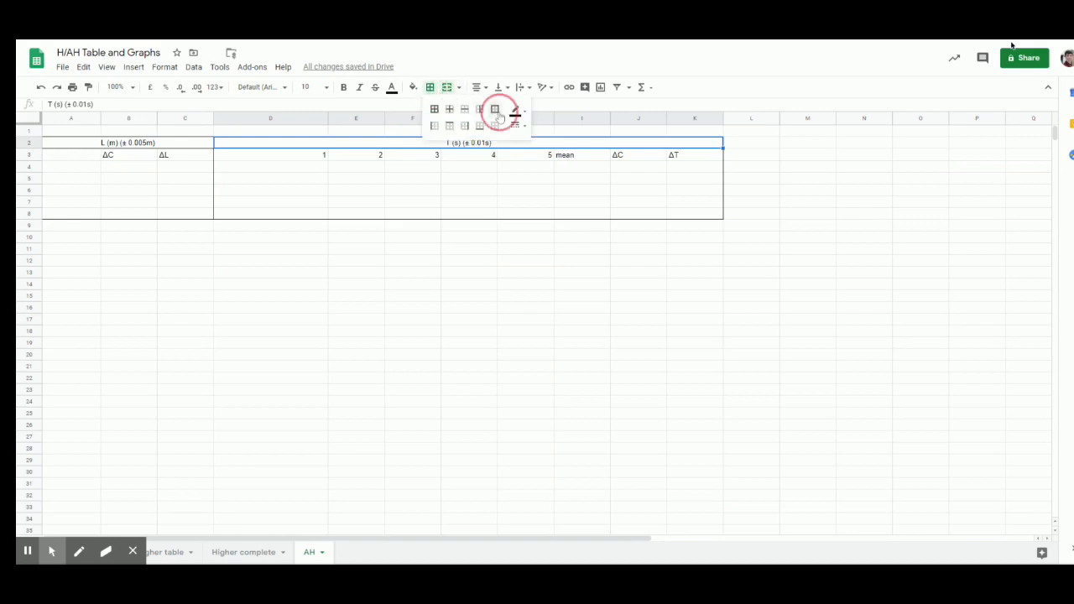
left_click(513, 160)
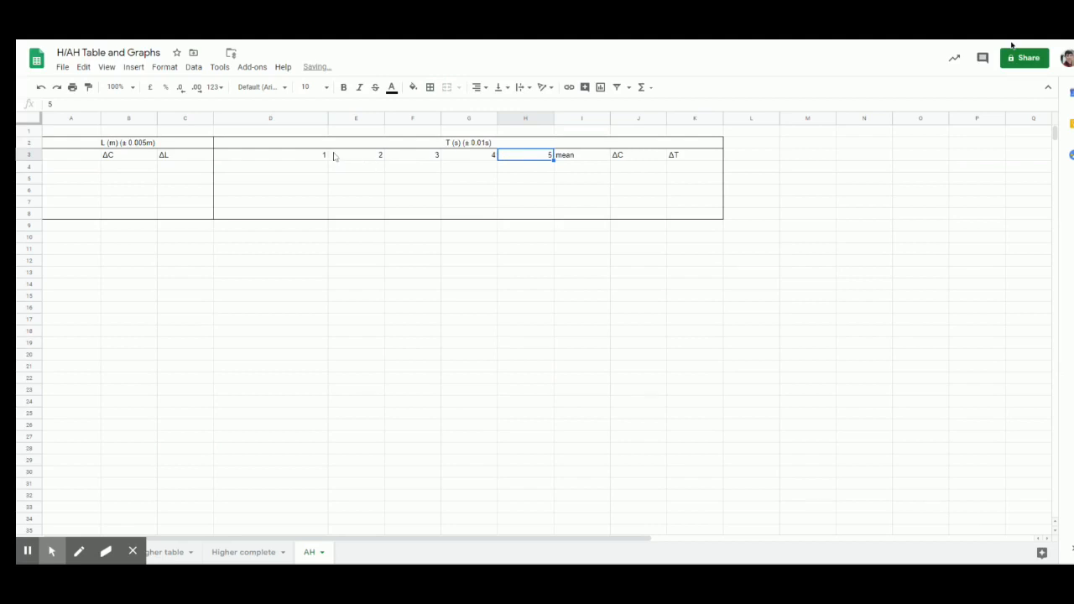
Step: Apply an outer border around the time subheadings in D3:K3
left_click_drag(309, 158, 705, 159)
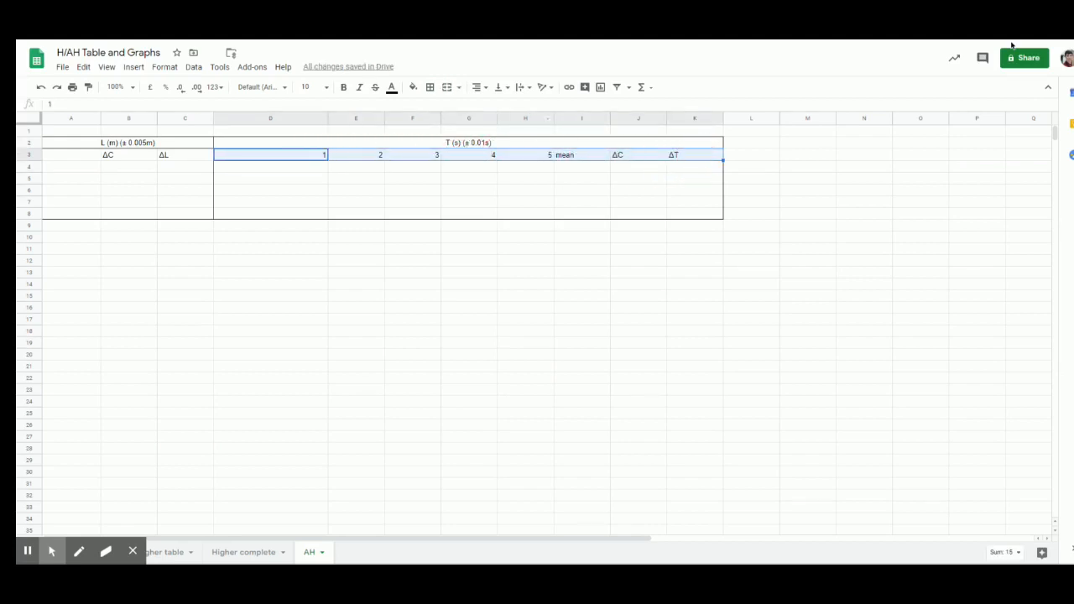
left_click(430, 88)
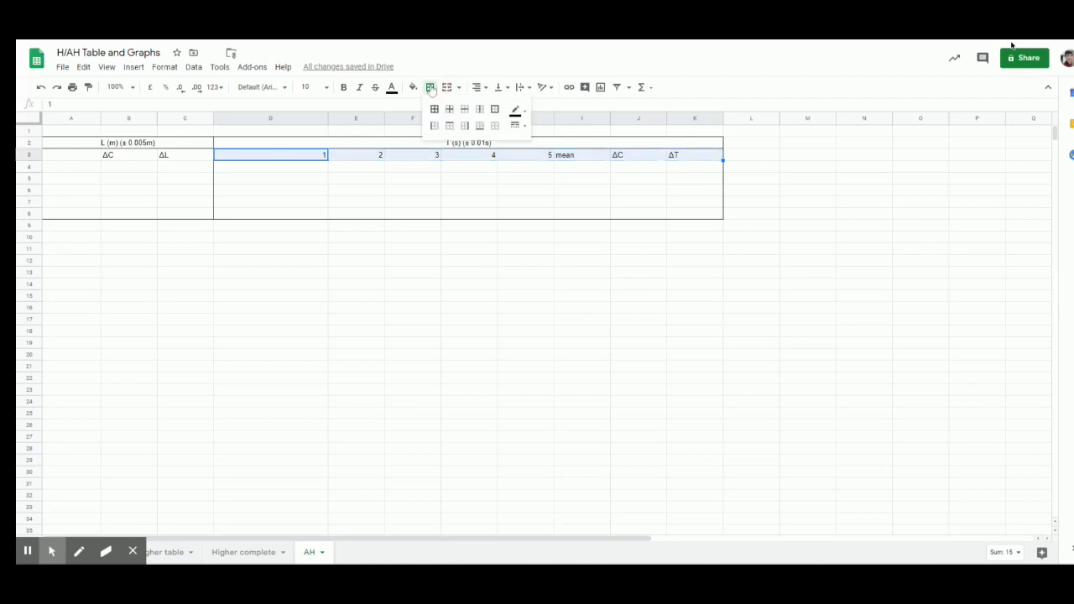
left_click(497, 111)
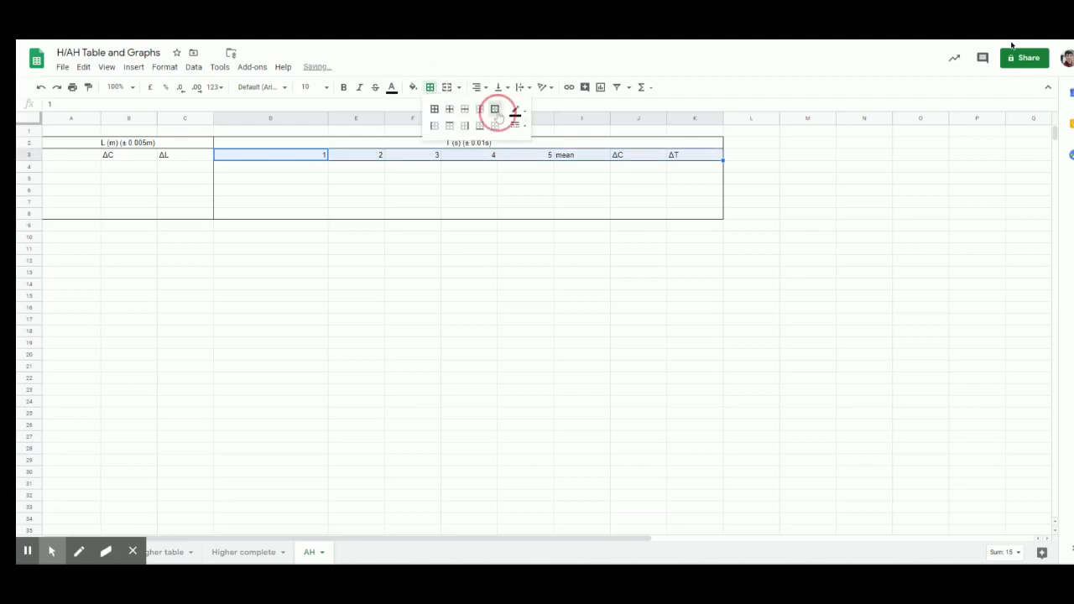
Step: Apply an outer border around the mean column of the time section, I3:I8
left_click(477, 190)
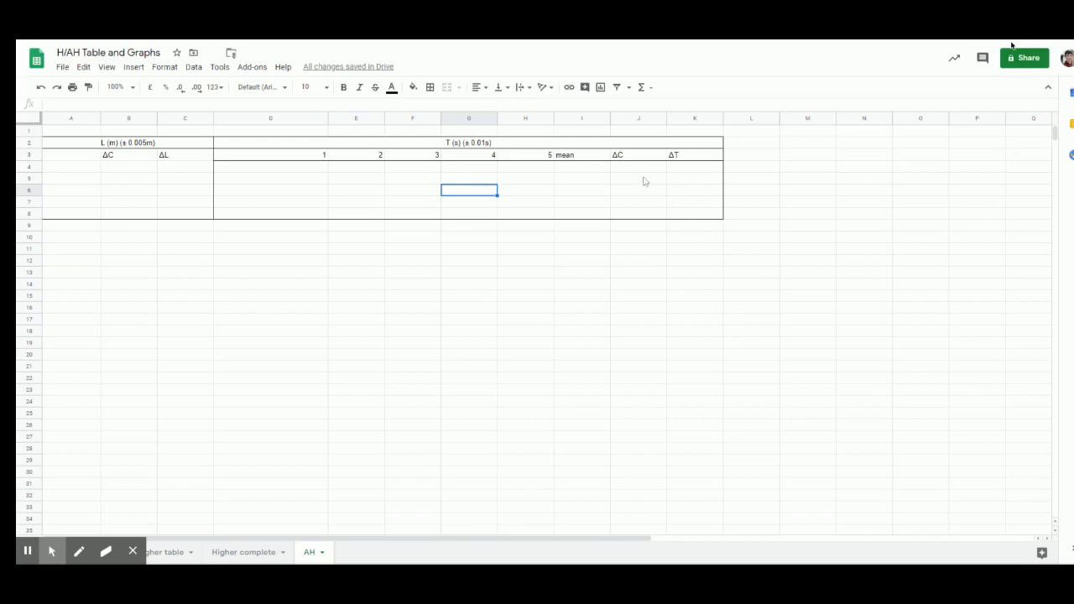
left_click_drag(574, 159, 576, 218)
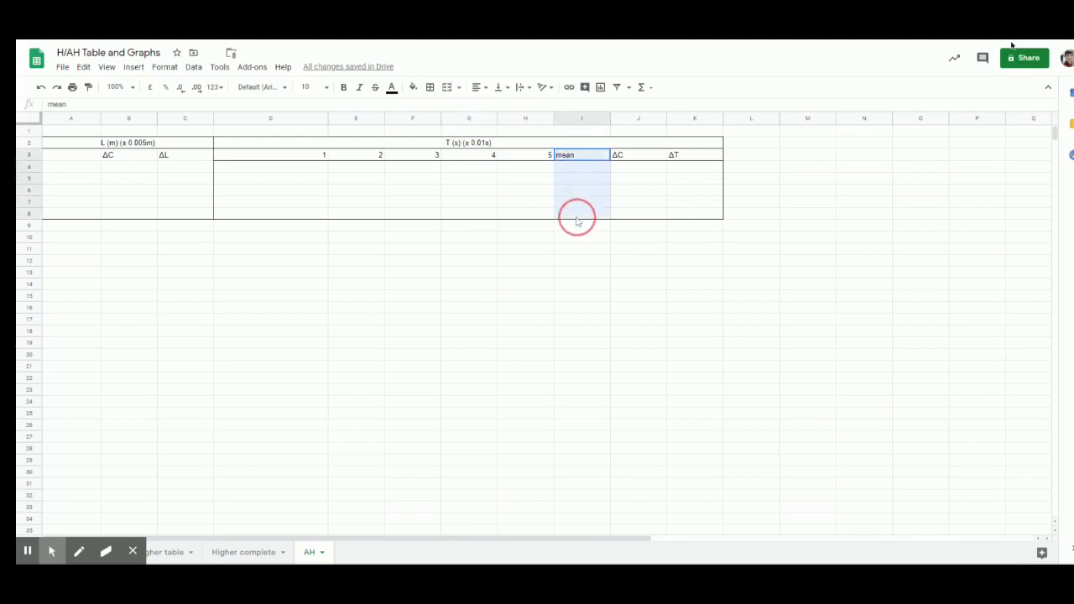
left_click(430, 87)
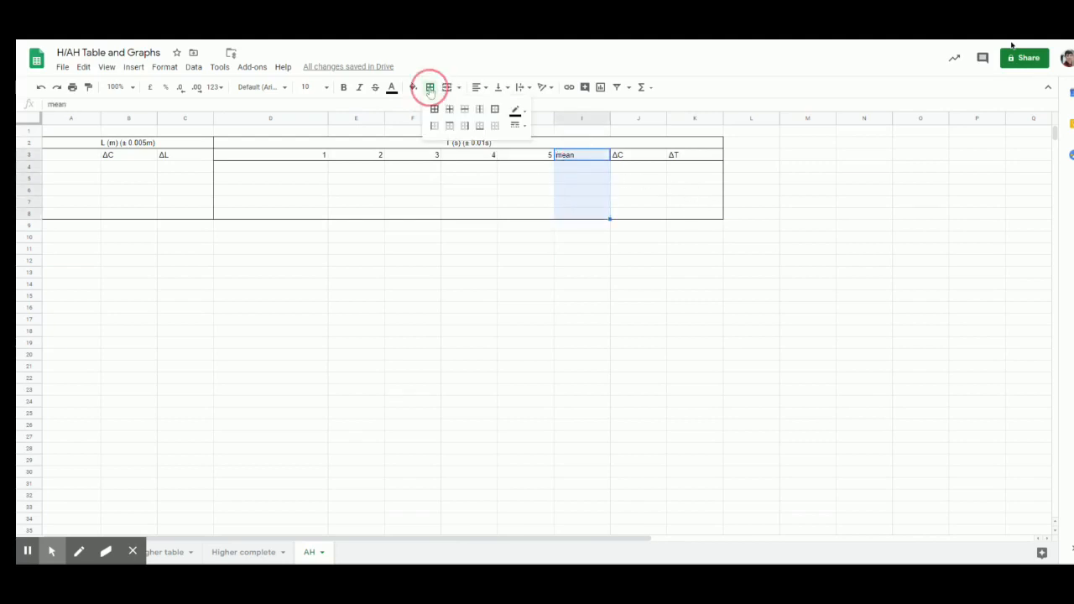
left_click(495, 109)
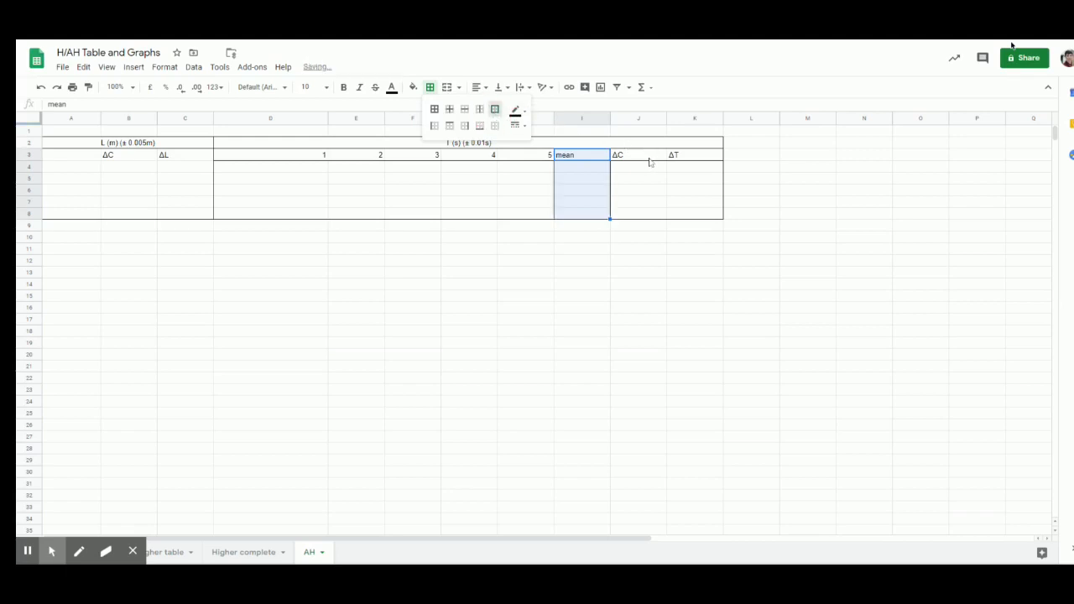
Step: Apply an outer border around the ΔC column of the time section, J3:J8
left_click_drag(649, 162, 650, 219)
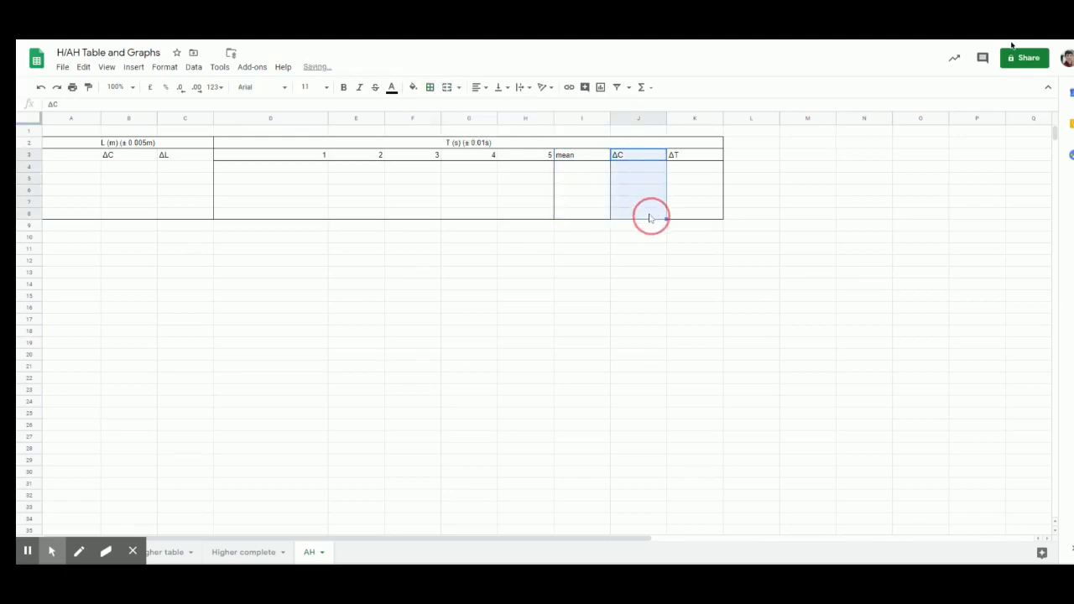
left_click(433, 88)
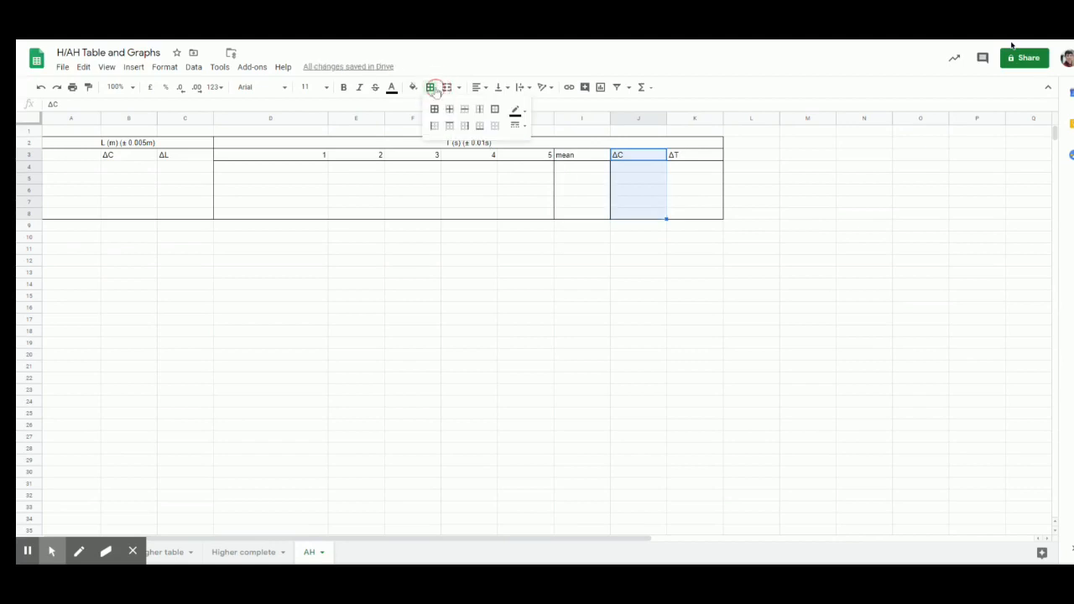
left_click(495, 111)
left_click(763, 204)
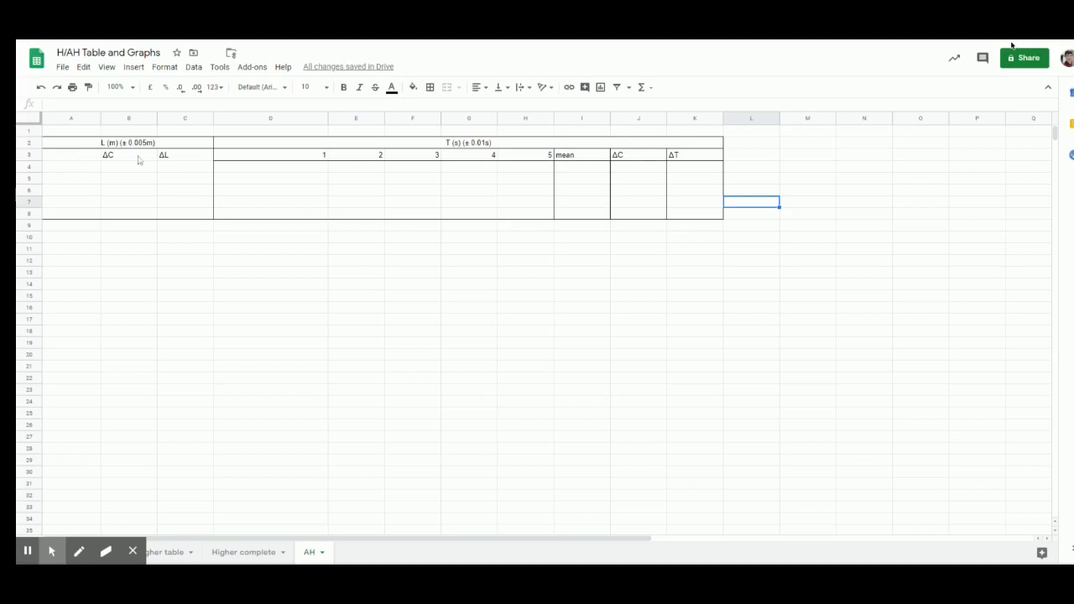
Step: Apply an outer border around the ΔC column of the length section, B3:B8
left_click_drag(118, 159, 132, 213)
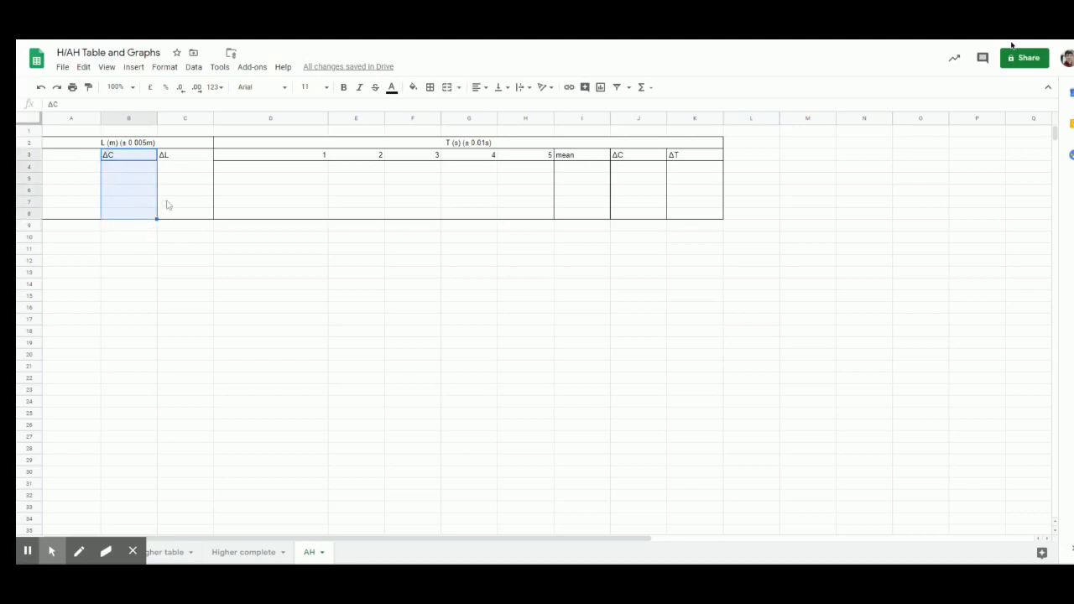
left_click(430, 87)
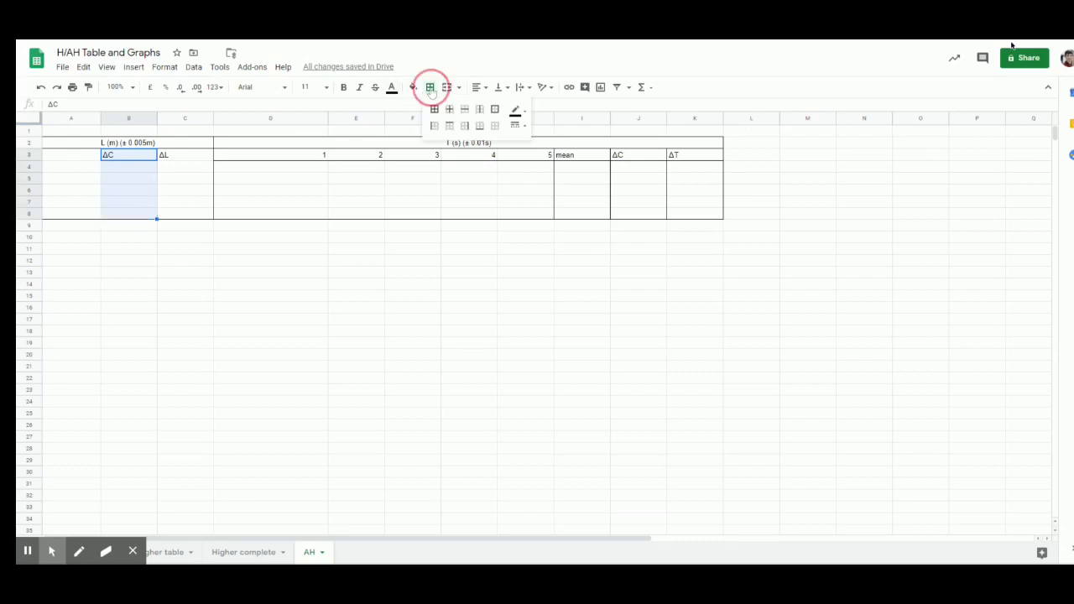
left_click(497, 109)
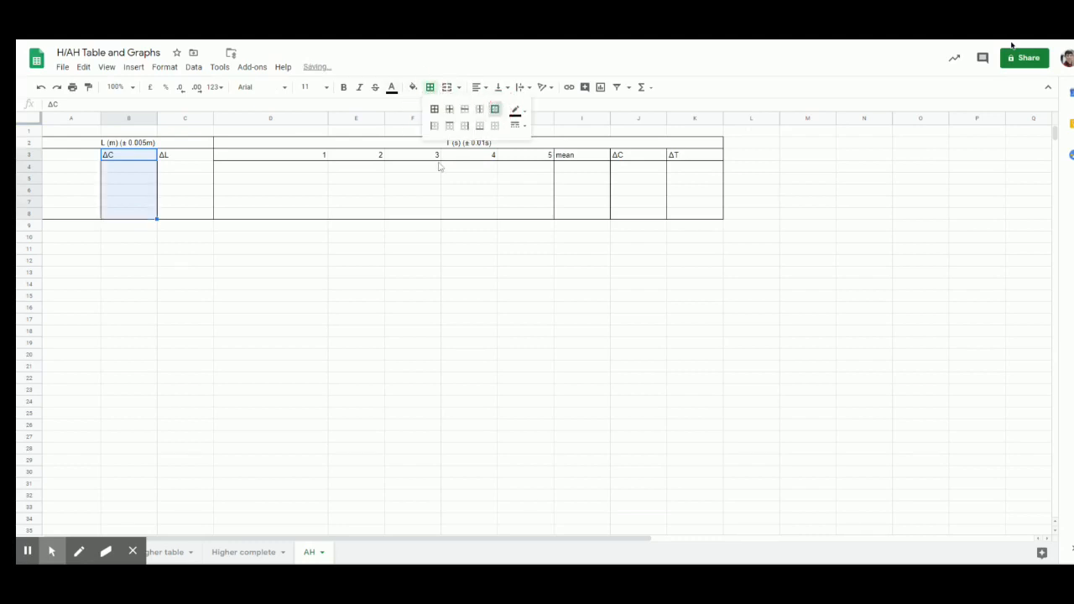
left_click(289, 238)
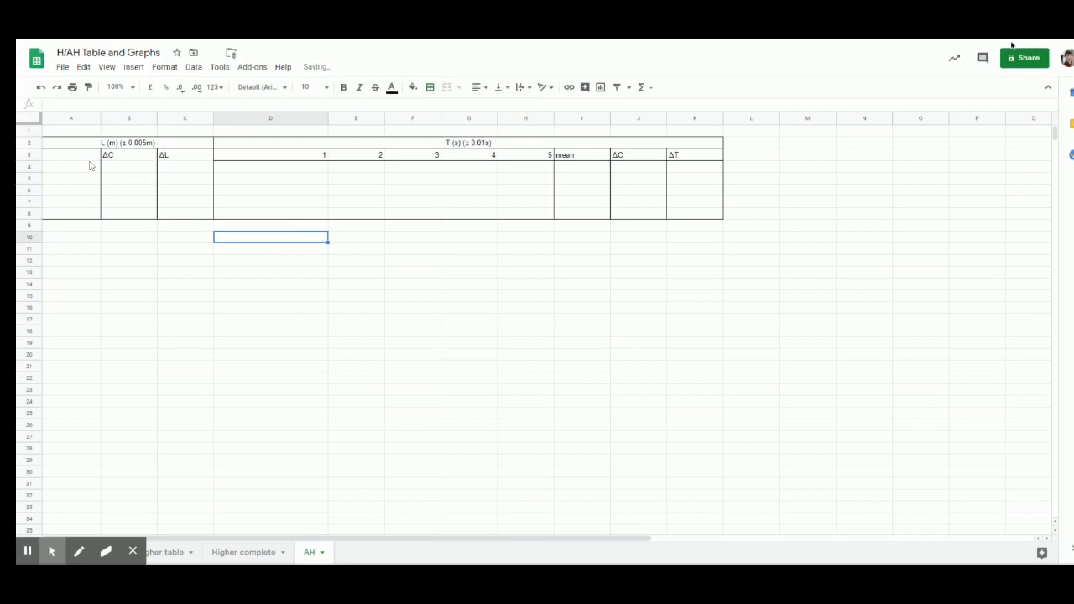
Step: Apply an outer border around the ΔC and ΔL subheadings in B3:C3
left_click_drag(120, 159, 189, 160)
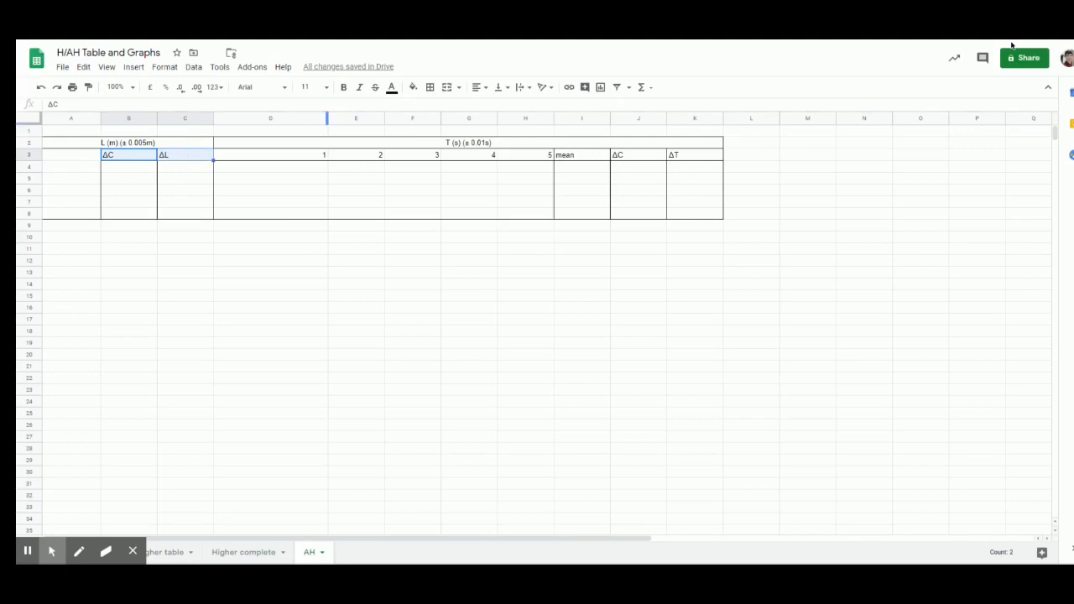
left_click(432, 87)
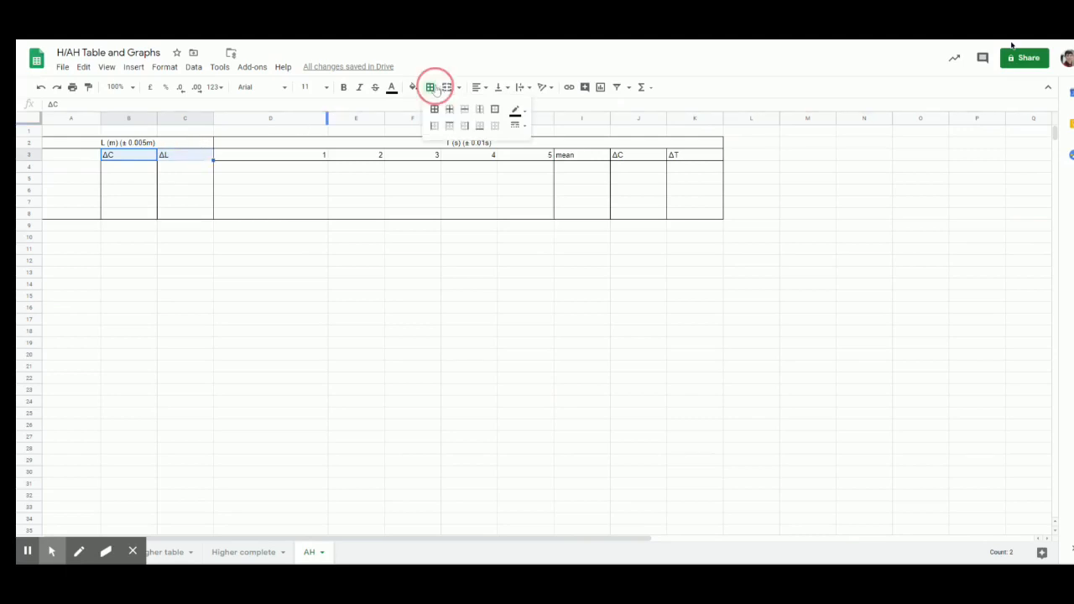
left_click(504, 116)
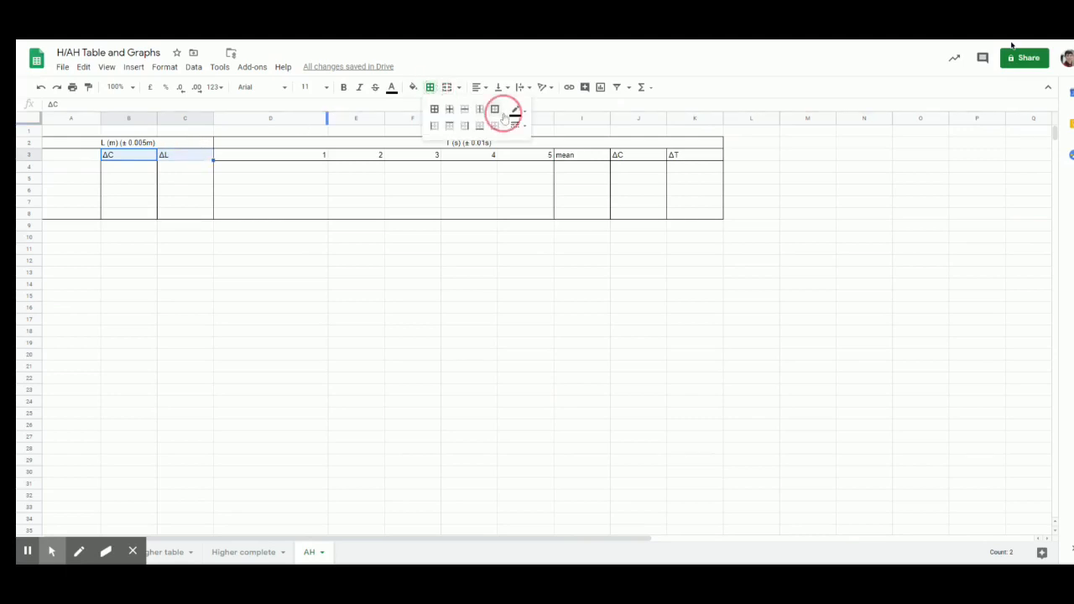
left_click(359, 273)
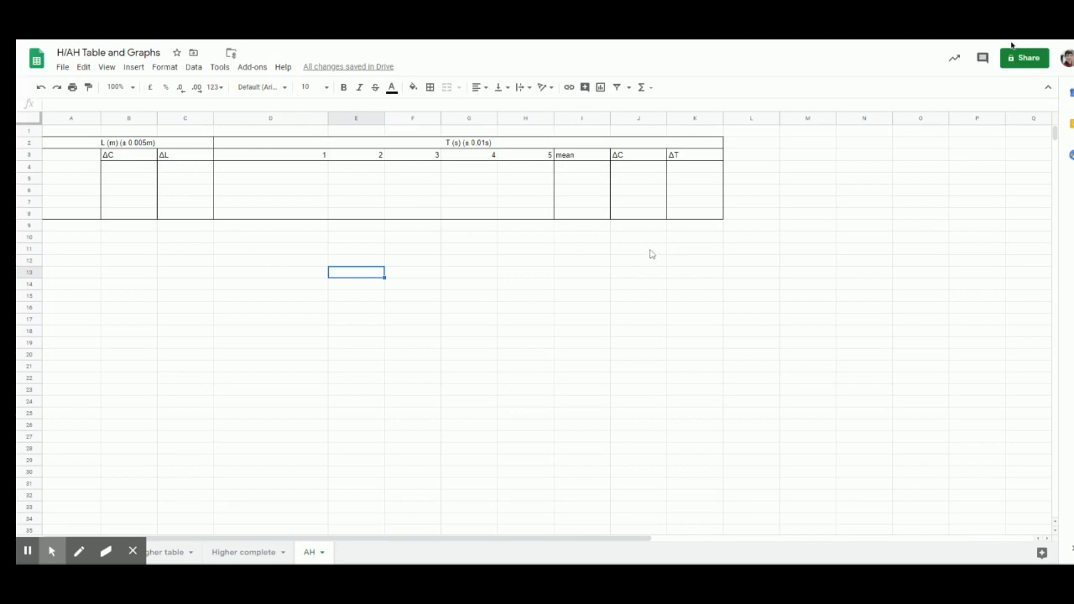
Step: Copy the x character string with superscript and subscript digits from the super/sub script for Sheets spreadsheet into cell L2 of the AH sheet
mouse_move(751, 144)
left_mouse_down()
mouse_move(748, 173)
mouse_move(753, 148)
left_mouse_up()
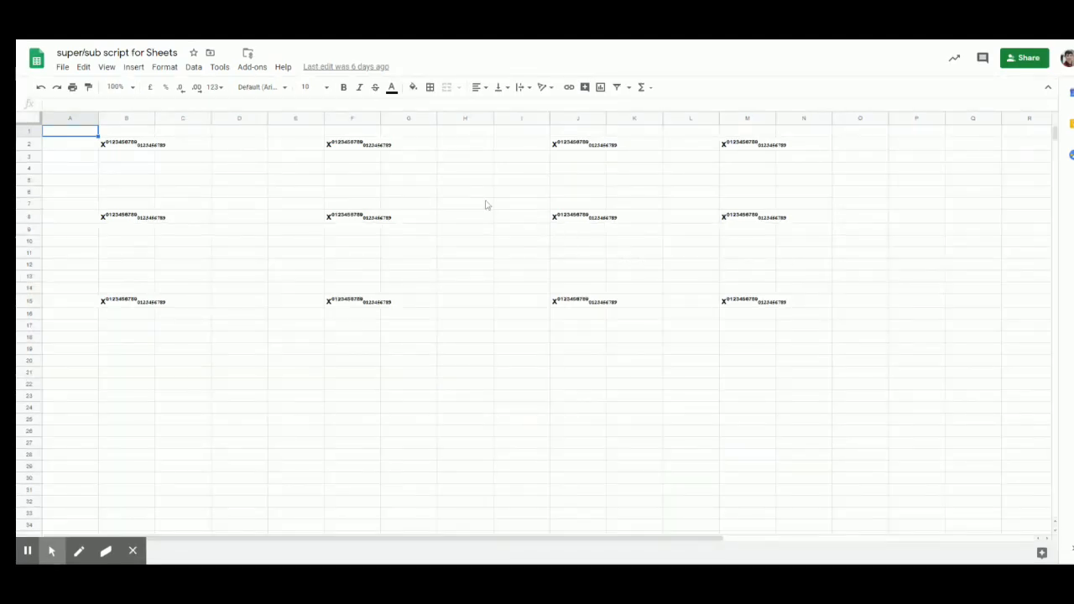
left_click(340, 147)
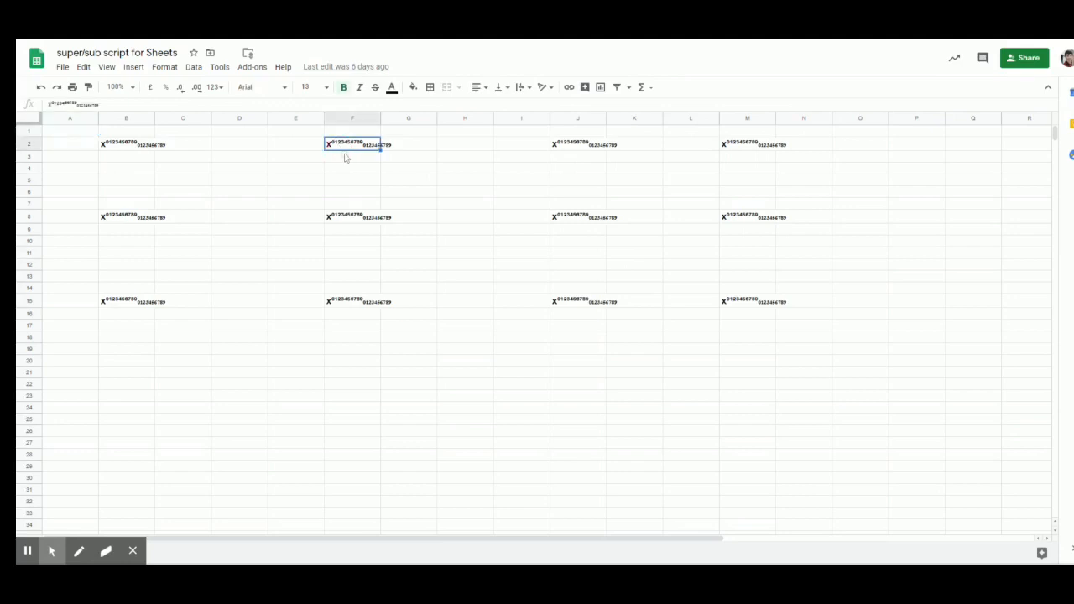
left_click(332, 216)
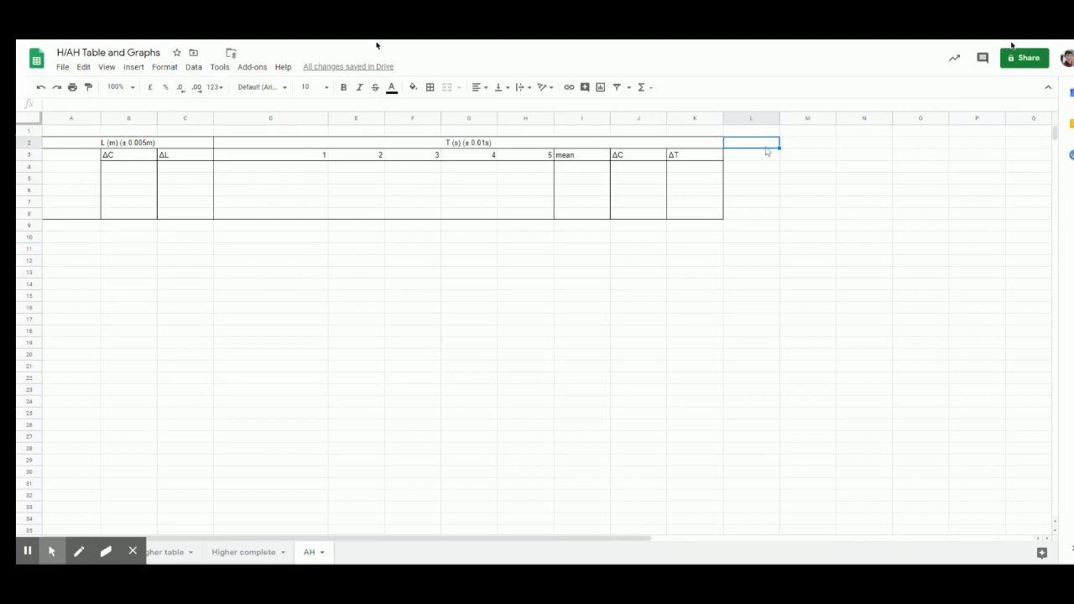
type("x⁰¹²³⁴⁵⁶⁷⁸⁹₀₁₂₃₄₅₆₇₈₉")
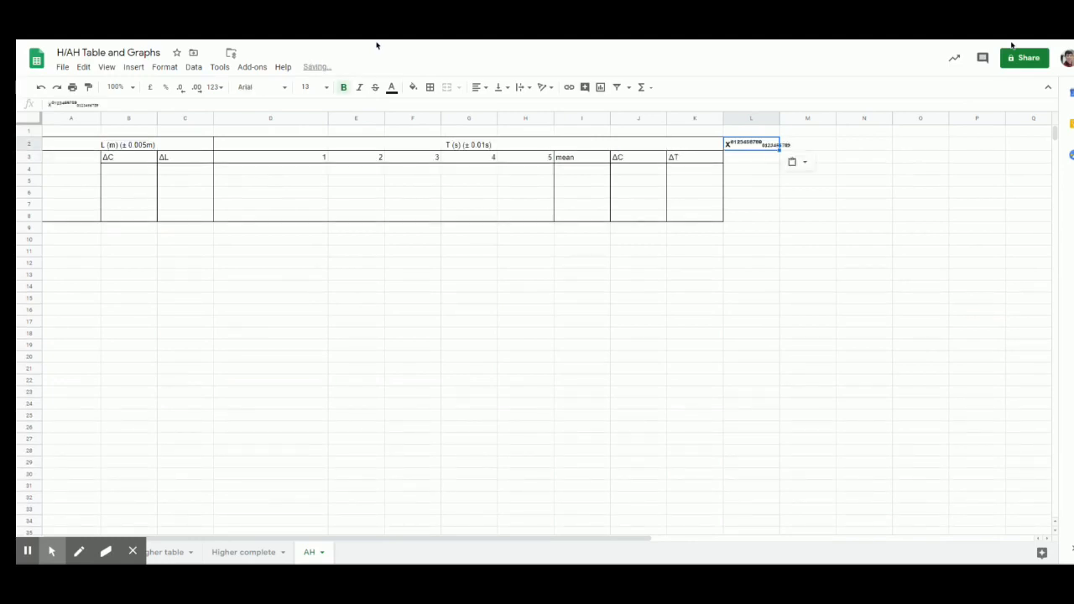
Step: Replace the x in L2 with T and delete every superscript and subscript digit except the superscript 2, leaving T²
double_click(728, 146)
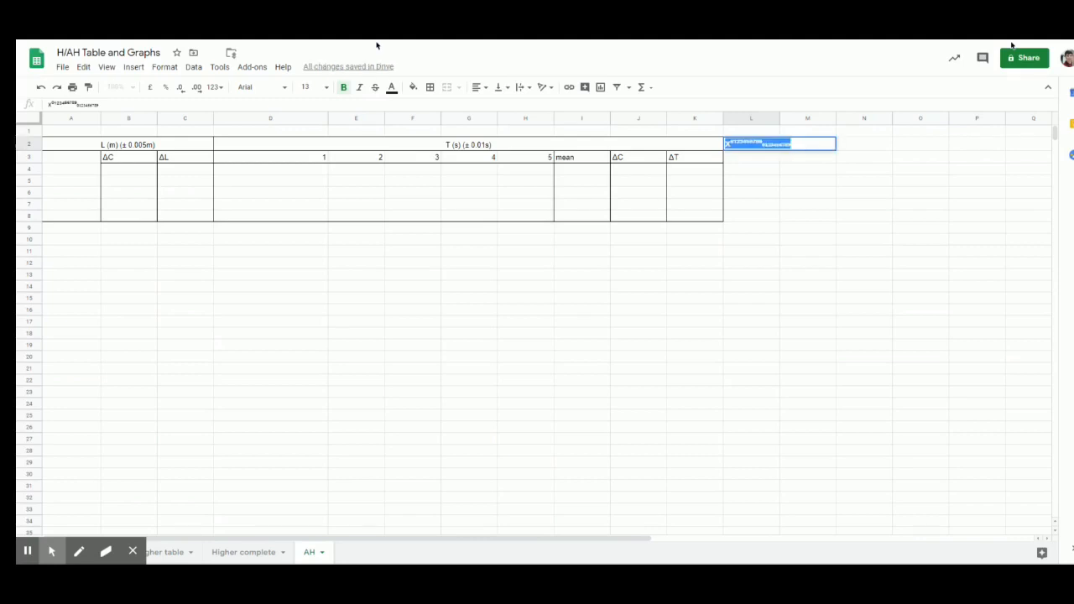
left_click(728, 144)
key("Delete")
type("T")
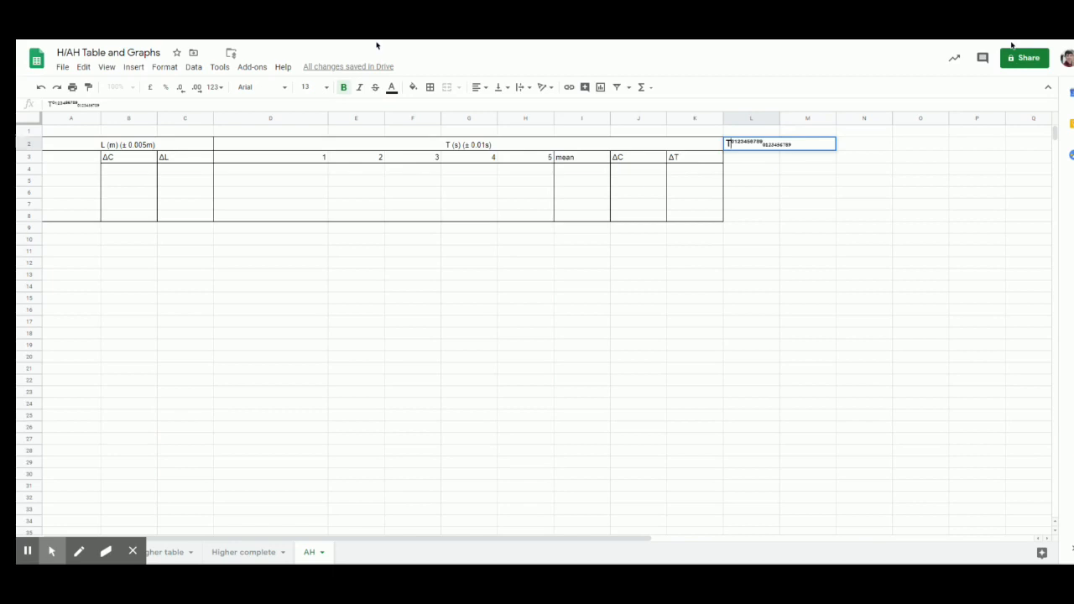
key("BackSpace")
type("00")
key("BackSpace")
key("BackSpace")
key("Delete")
key("Delete")
key("Delete")
key("Delete")
key("Delete")
key("Delete")
key("Delete")
key("Delete")
key("Delete")
key("Delete")
key("Delete")
key("Delete")
key("Delete")
key("Delete")
key("Delete")
key("Delete")
key("Delete")
Step: Add the unit (s²) after T² in L2, pasting the script characters again and trimming them to the superscript 2
type("(x")
type("⁰¹²³⁴⁵⁶⁷⁸⁹₀₁₂₃₄₅₆₇₈₉")
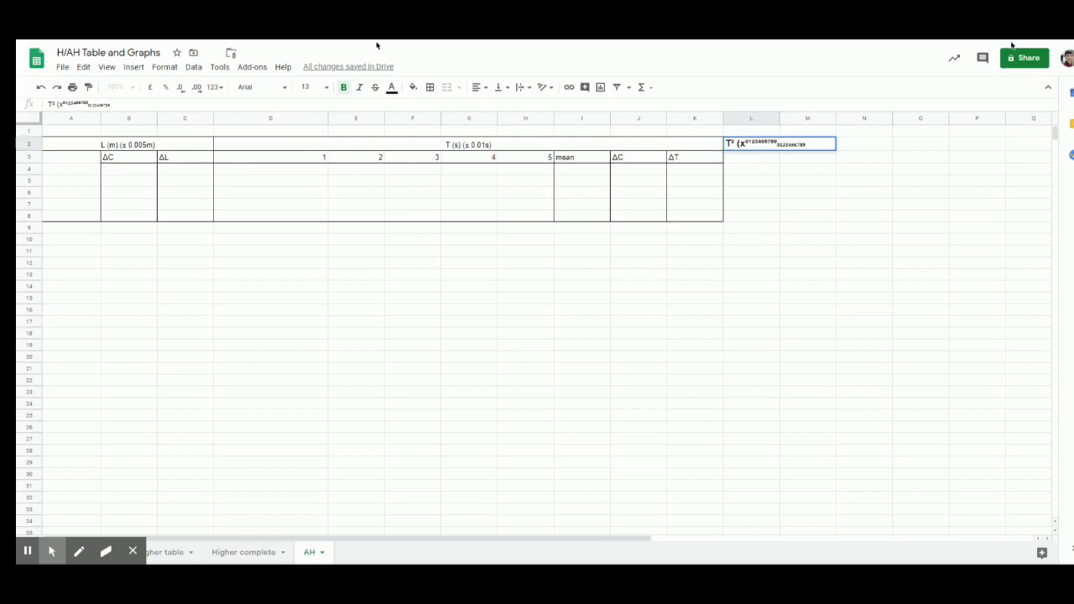
left_click(746, 144)
key("BackSpace")
type("s")
key("Delete")
key("Delete")
key("Right")
key("Delete")
key("Delete")
key("Delete")
key("Delete")
key("Delete")
key("Delete")
key("Delete")
key("Delete")
key("Delete")
key("Delete")
key("Delete")
key("Delete")
key("Delete")
key("Delete")
key("Delete")
key("Delete")
key("Delete")
type(")")
left_click(740, 160)
Step: Remove the bold from the T² (s²) heading in L2 and set its font size to 10
left_click(739, 146)
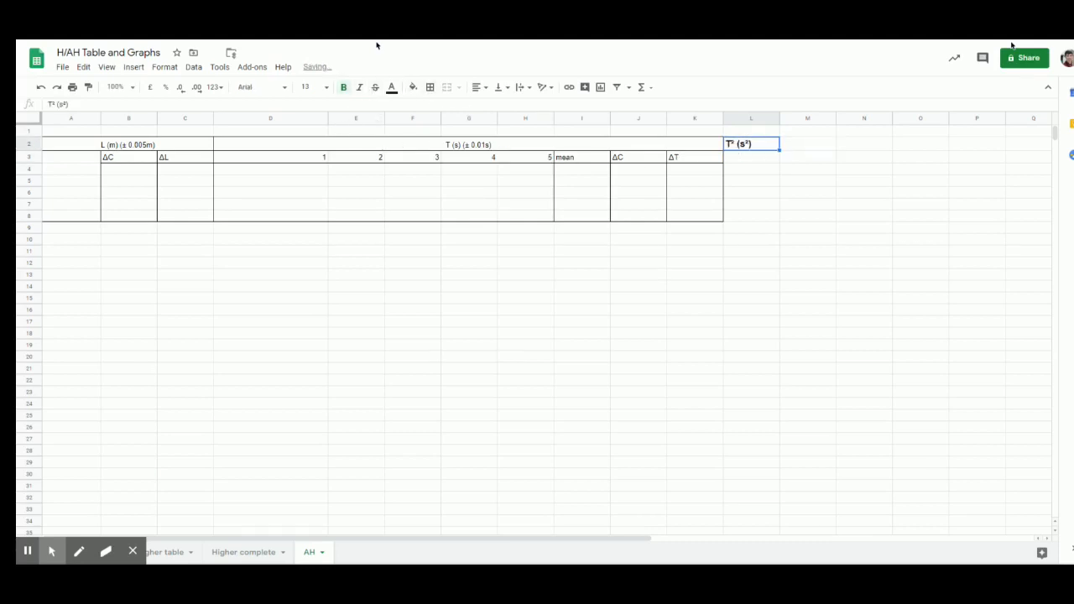
left_click(345, 88)
left_click(380, 145)
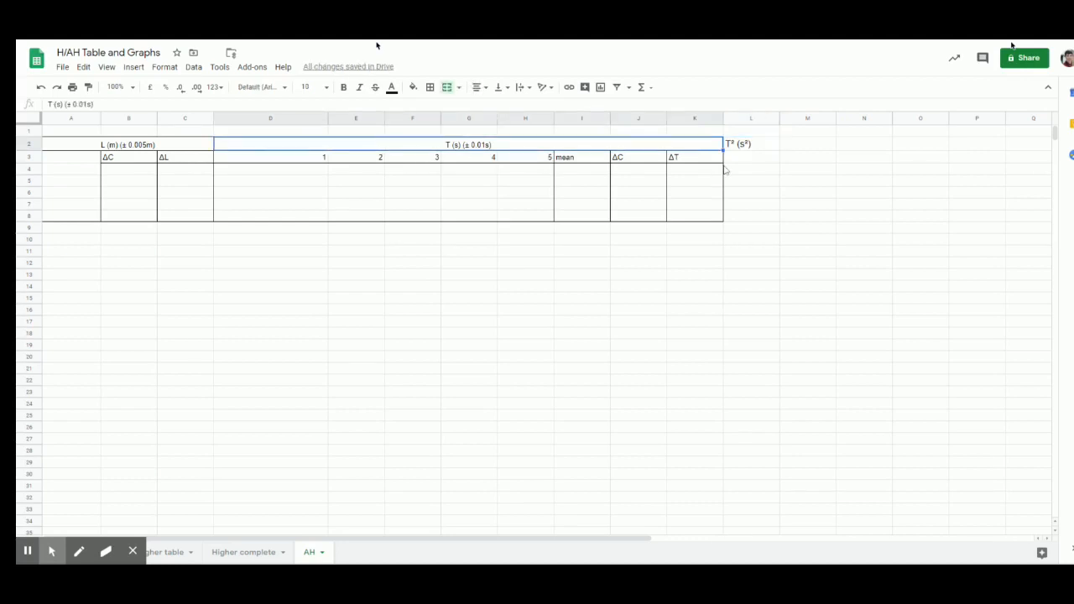
left_click(734, 146)
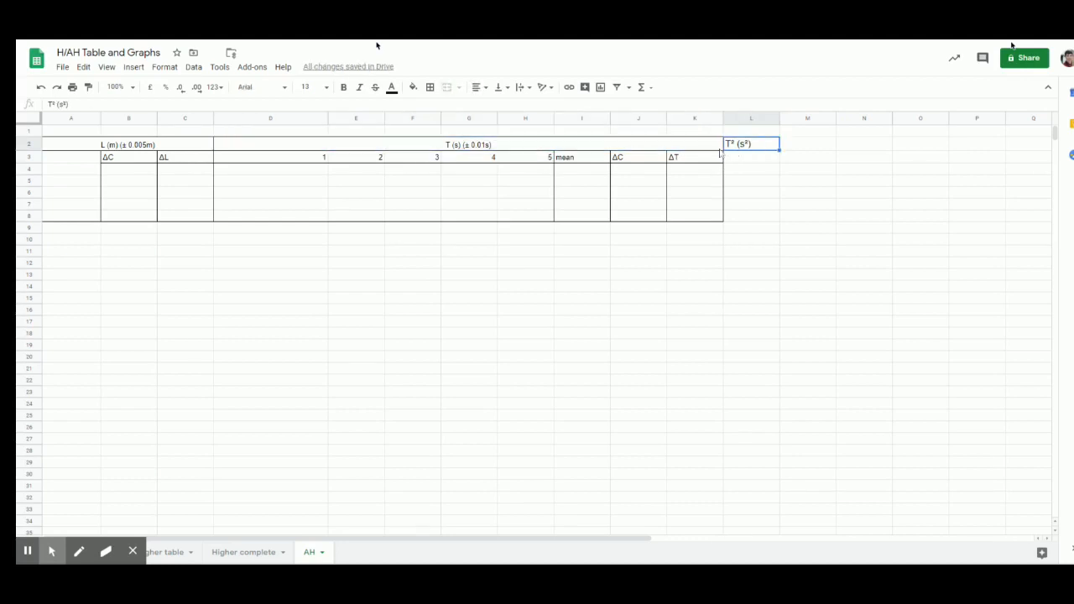
left_click(328, 89)
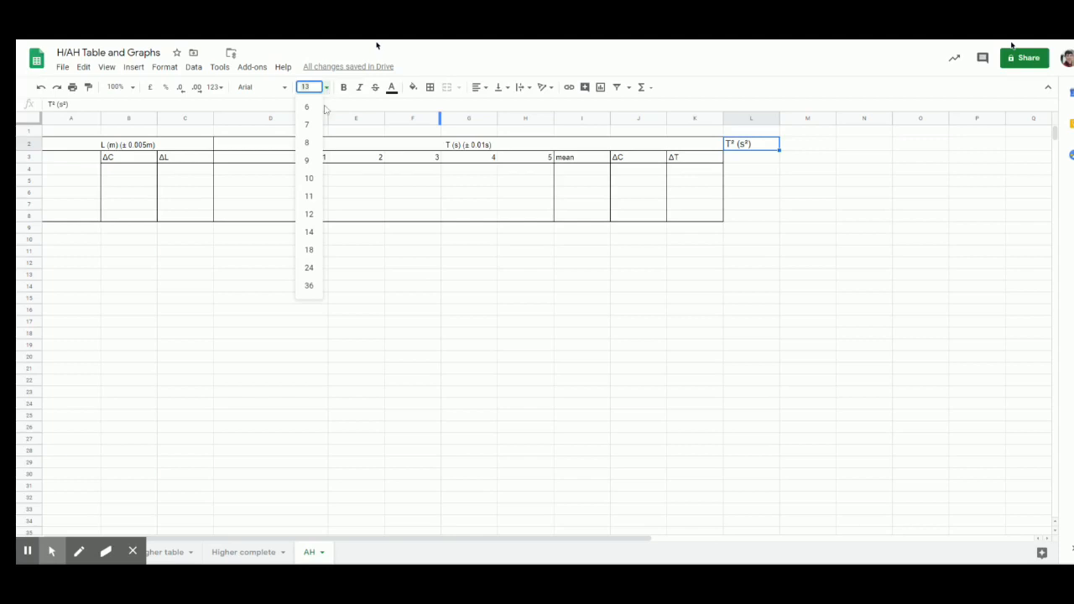
left_click(309, 178)
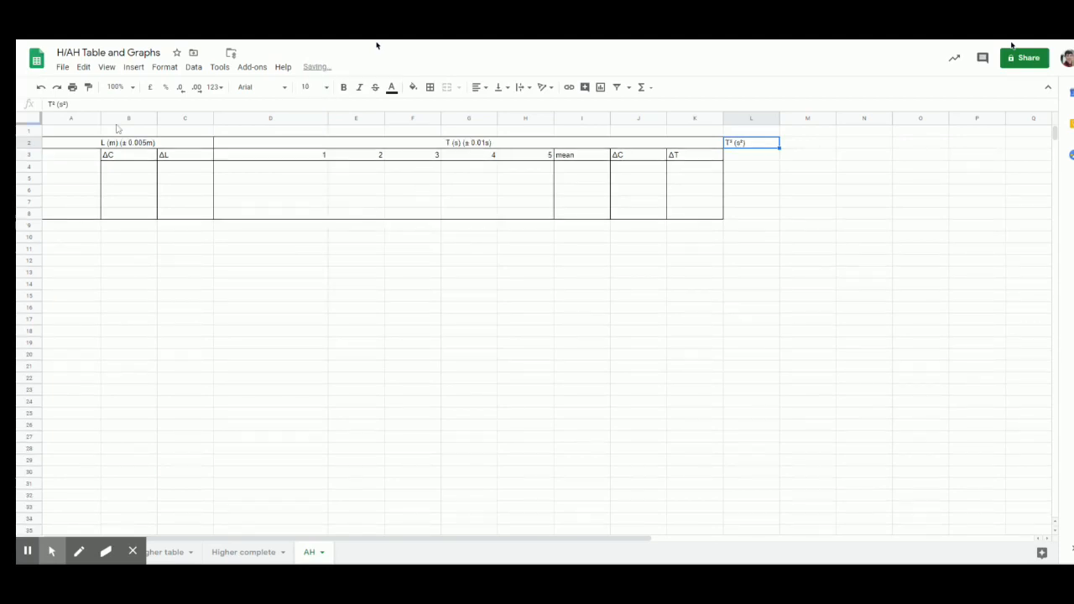
Step: Set the main headings in row 2 to font size 12 and make them bold
left_click(32, 143)
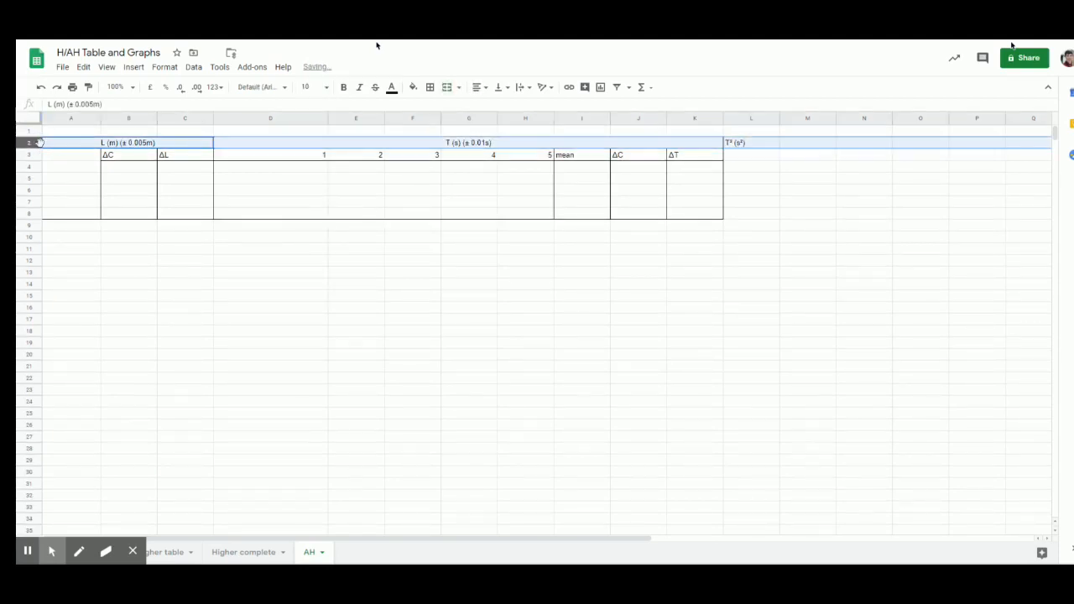
left_click(327, 88)
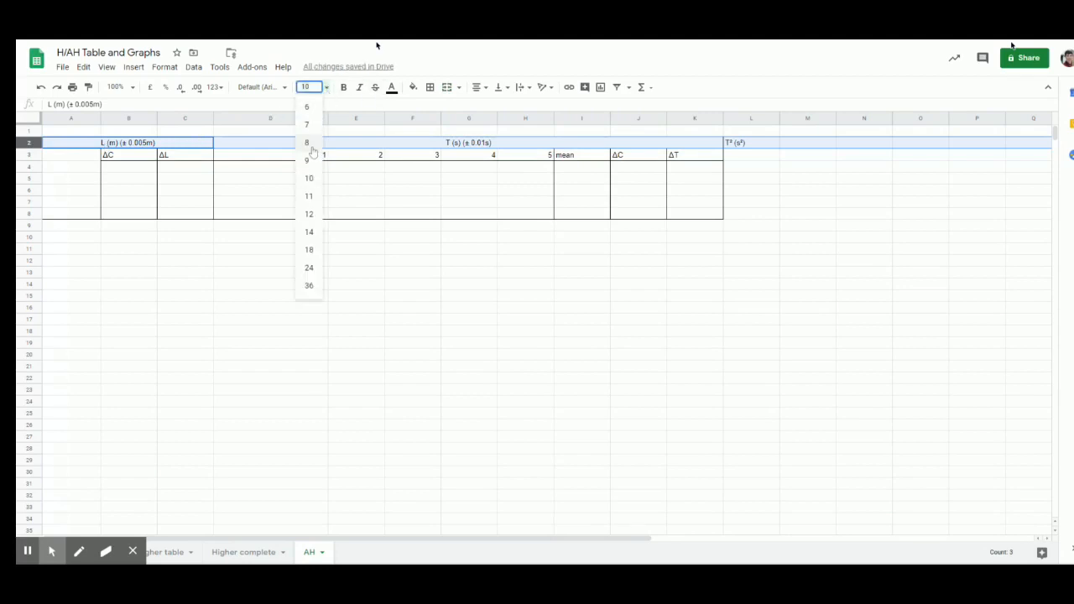
left_click(309, 214)
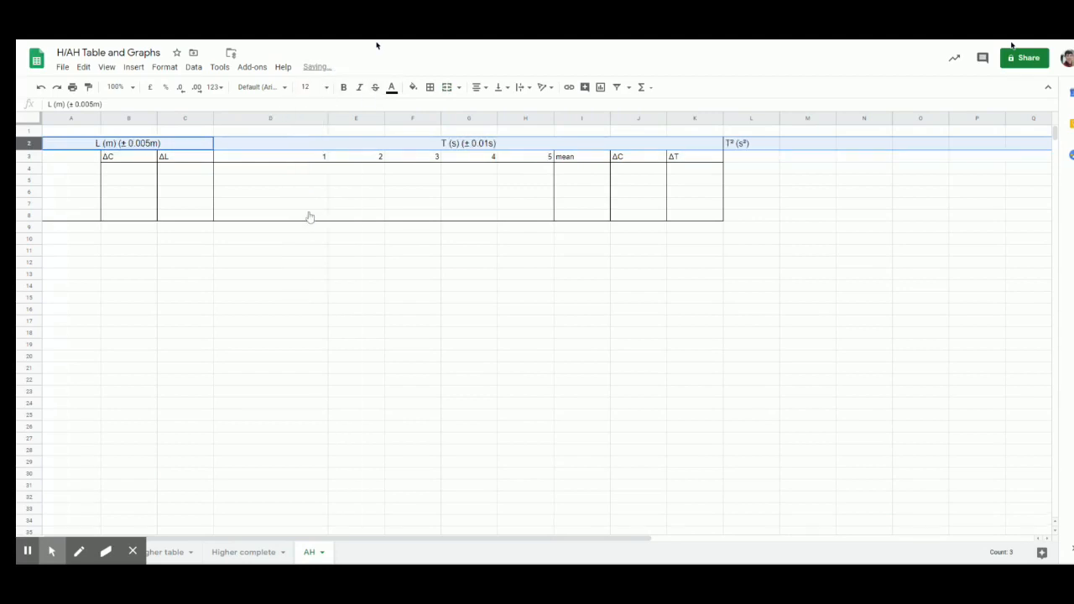
left_click(344, 88)
left_click(720, 264)
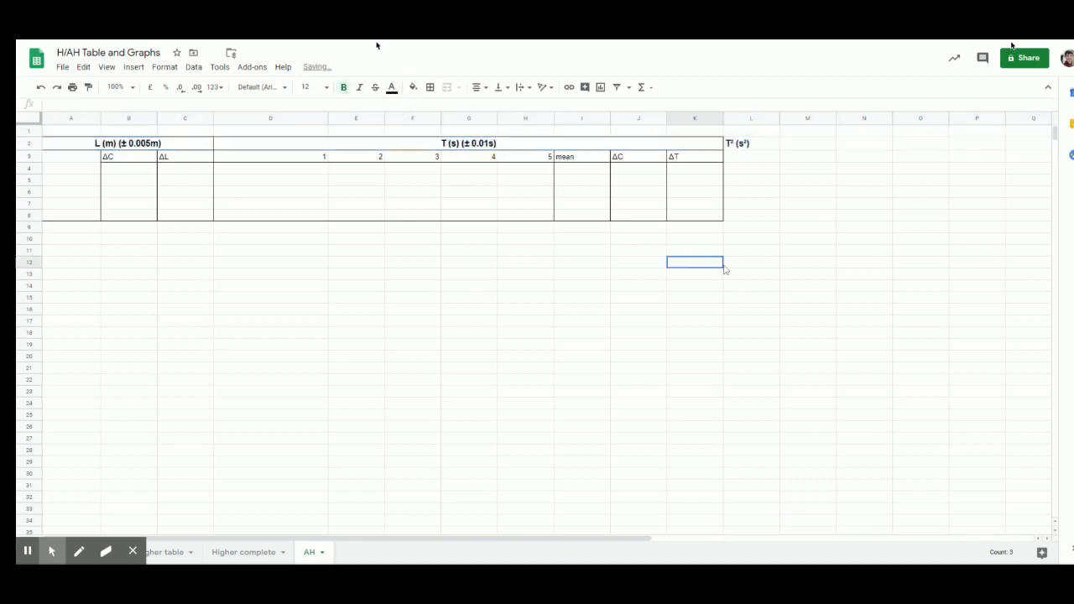
Step: Make the subheadings in row 3 bold
left_click(38, 158)
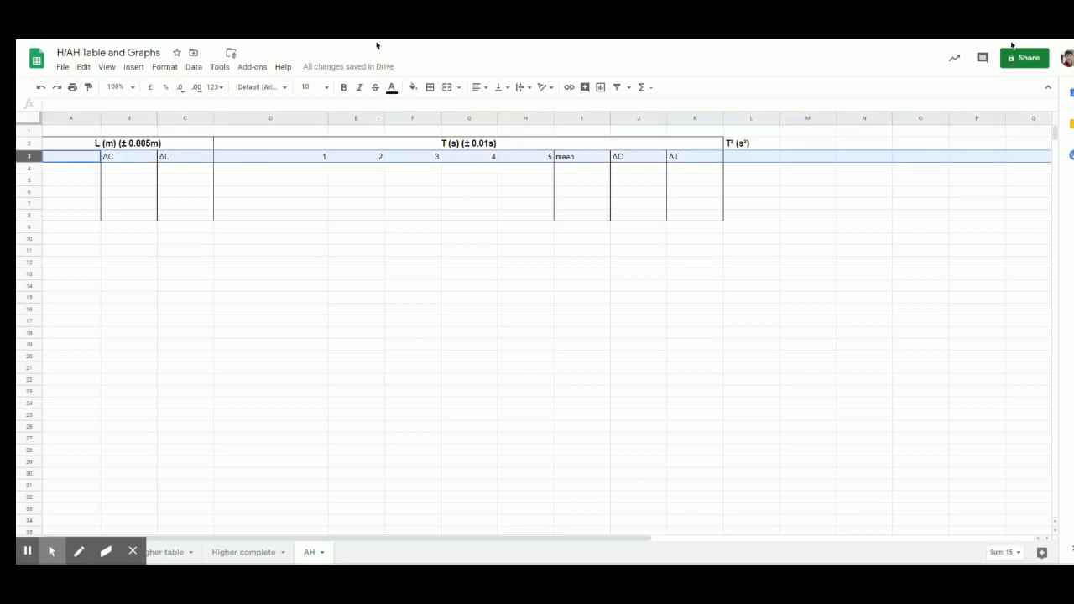
left_click(344, 88)
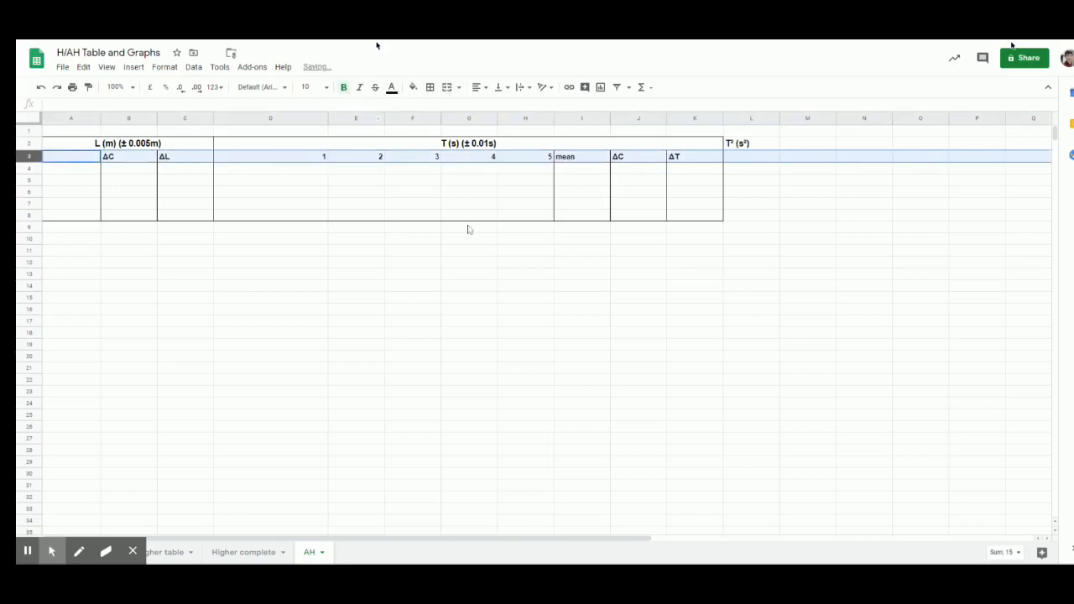
left_click(492, 249)
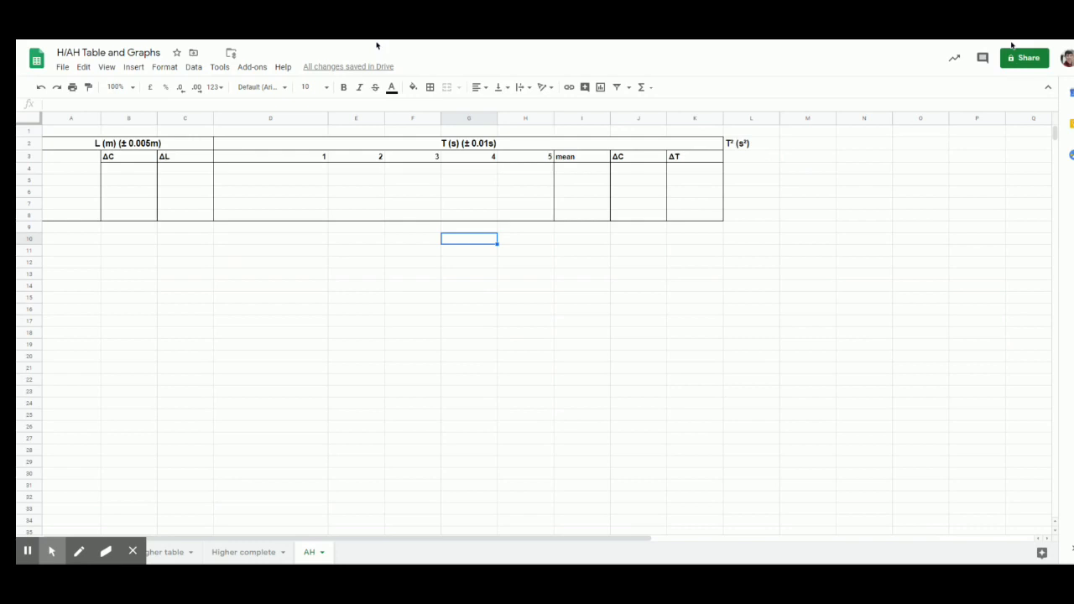
left_click(794, 162)
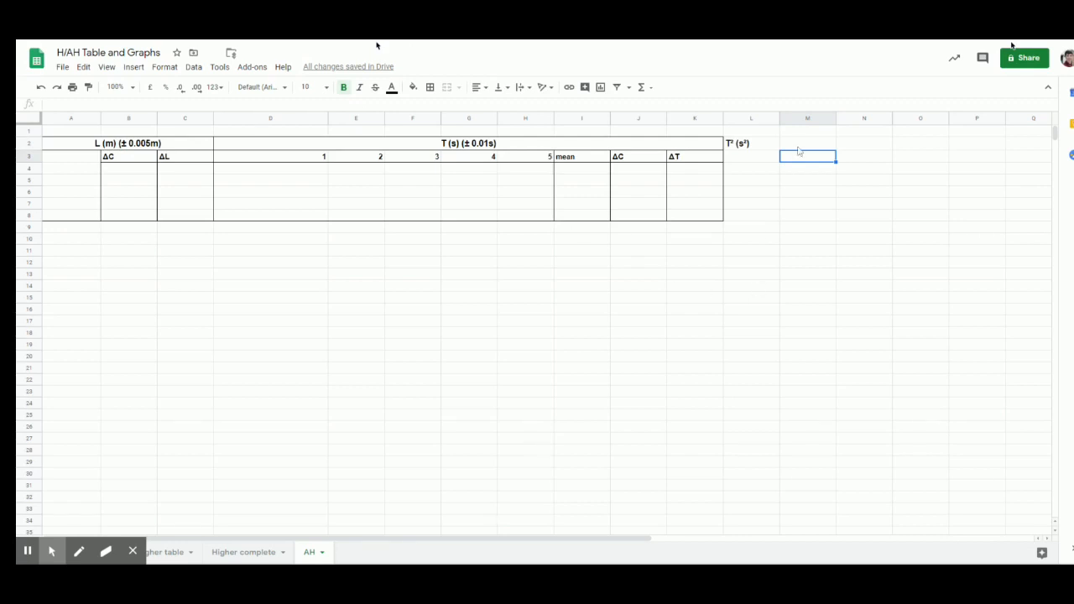
Step: Enter the subheading ΔT² in M3, reusing the T² copied from the heading in L2
type("Δ")
double_click(742, 144)
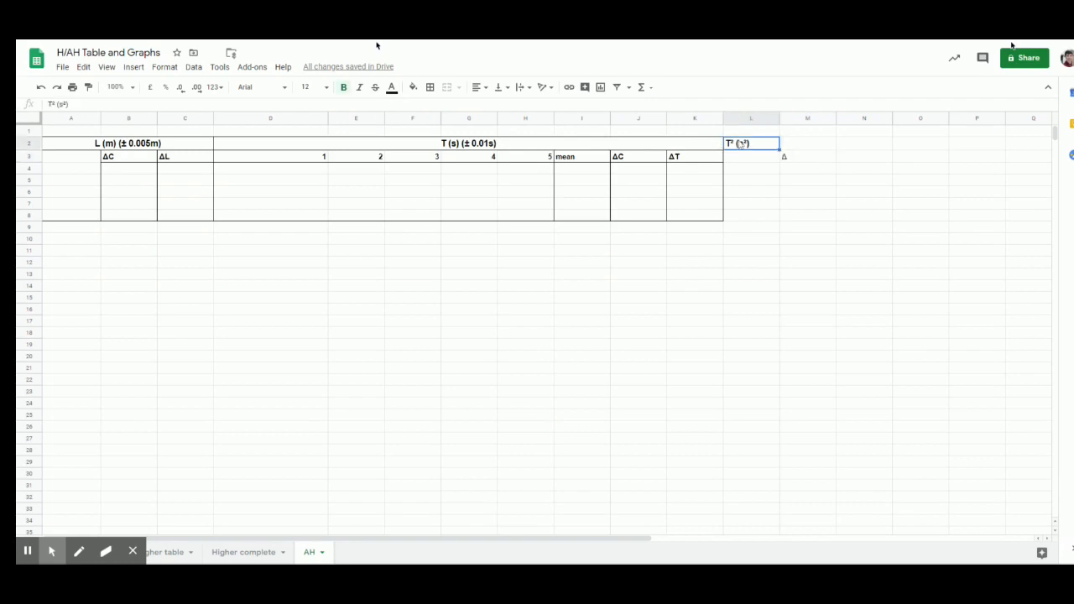
key("Left")
key("Left")
key("Left")
key("Left")
key("Left")
key("Left")
key("End")
left_click_drag(736, 144, 725, 144)
key("ctrl+c")
left_click(803, 159)
double_click(794, 159)
key("ctrl+v")
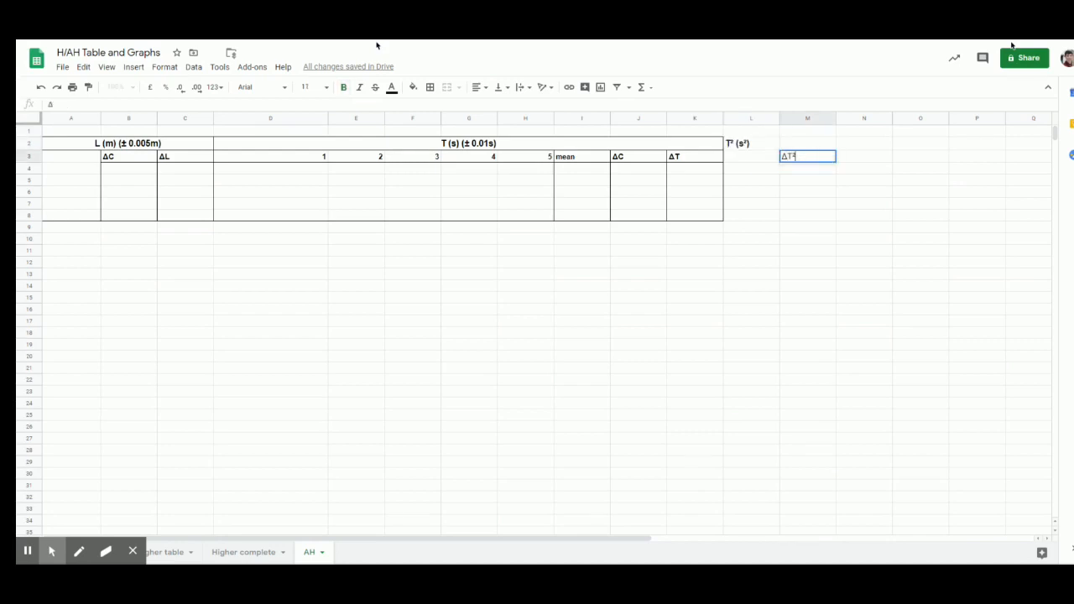
left_click(812, 185)
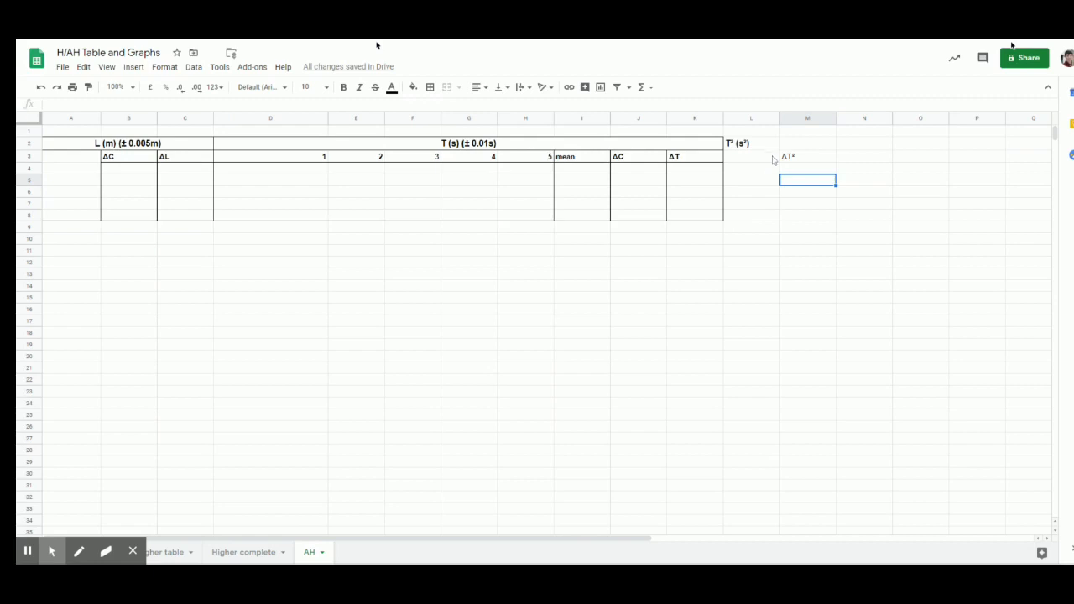
Step: Start a new main heading in N2 with the number 4
left_click(855, 146)
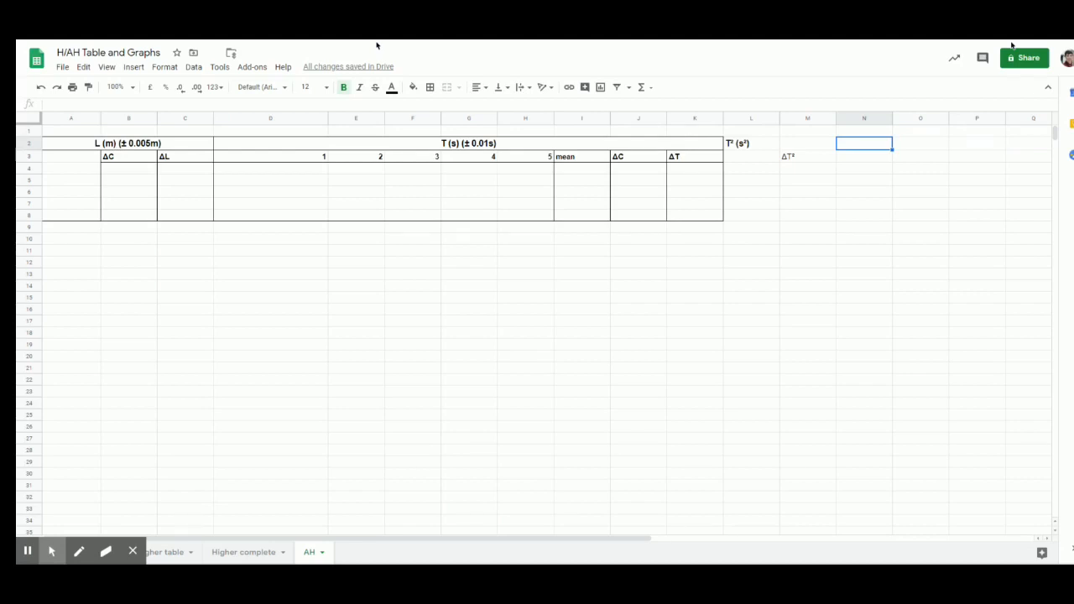
left_click(345, 165)
left_click(859, 148)
type("4")
Step: Switch to the Sheets special characters document, find π by sketching it, insert it on a new line below Δ and select it for copying
left_click(333, 46)
key("Right")
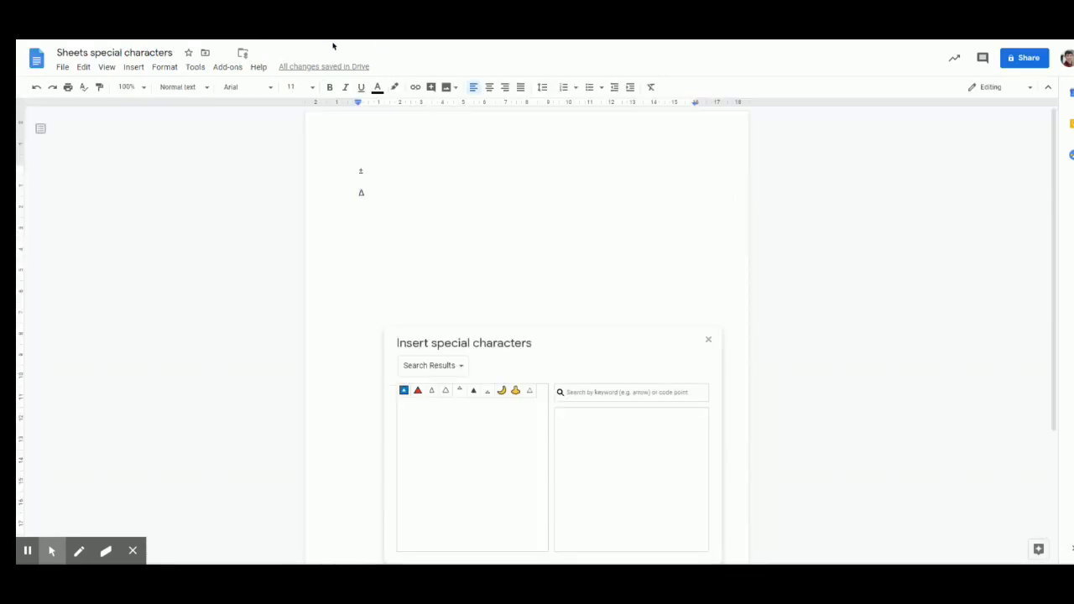
key("Return")
left_click_drag(601, 454, 611, 520)
left_click_drag(628, 458, 639, 506)
left_click_drag(583, 451, 634, 460)
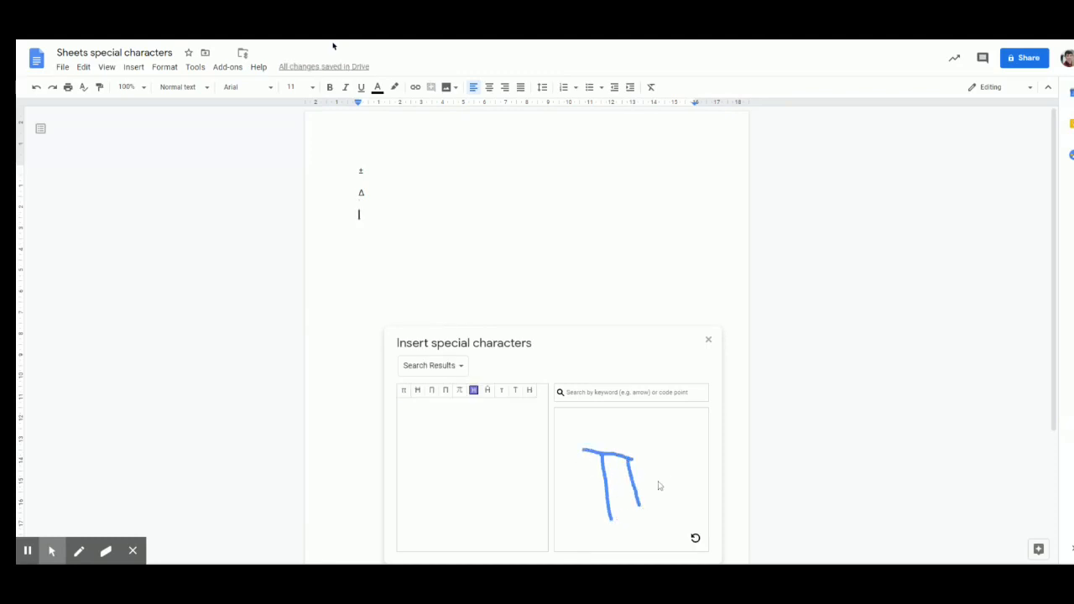
left_click(403, 391)
key("shift+Left")
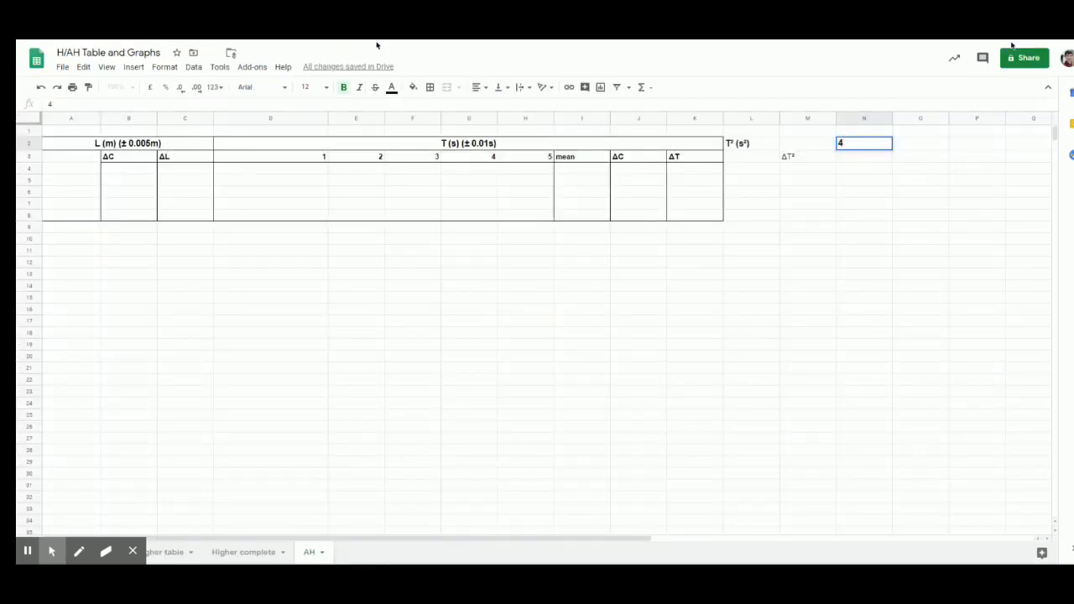
Step: In the H/AH Table and Graphs spreadsheet, add π after the 4 in N2 and append the T² copied from M3
type("π")
left_click(424, 451)
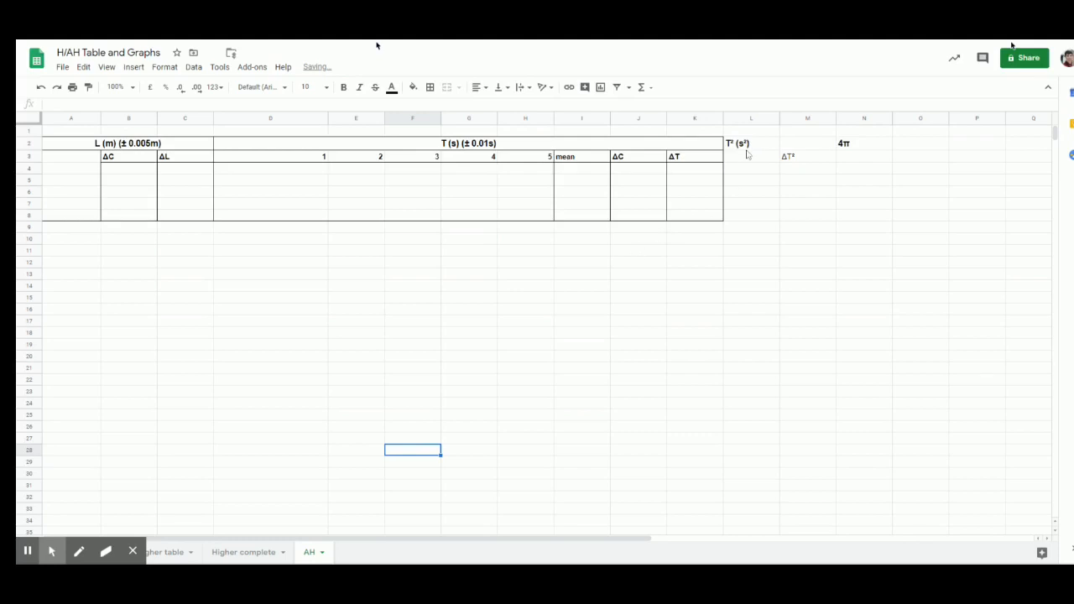
double_click(789, 158)
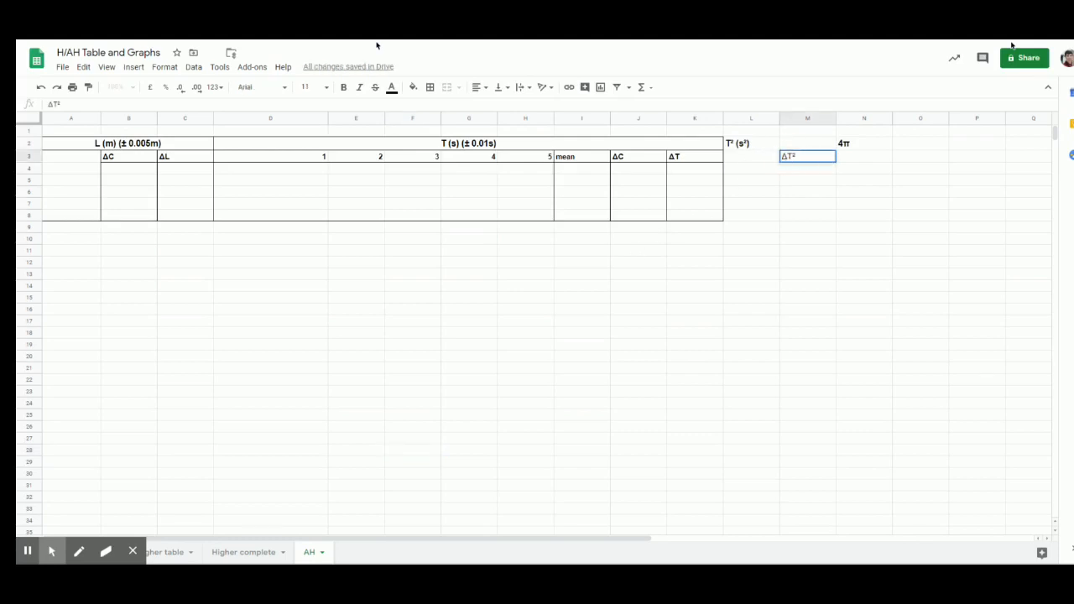
left_click_drag(786, 157, 795, 157)
key("ctrl+c")
left_click(863, 144)
key("ctrl+v")
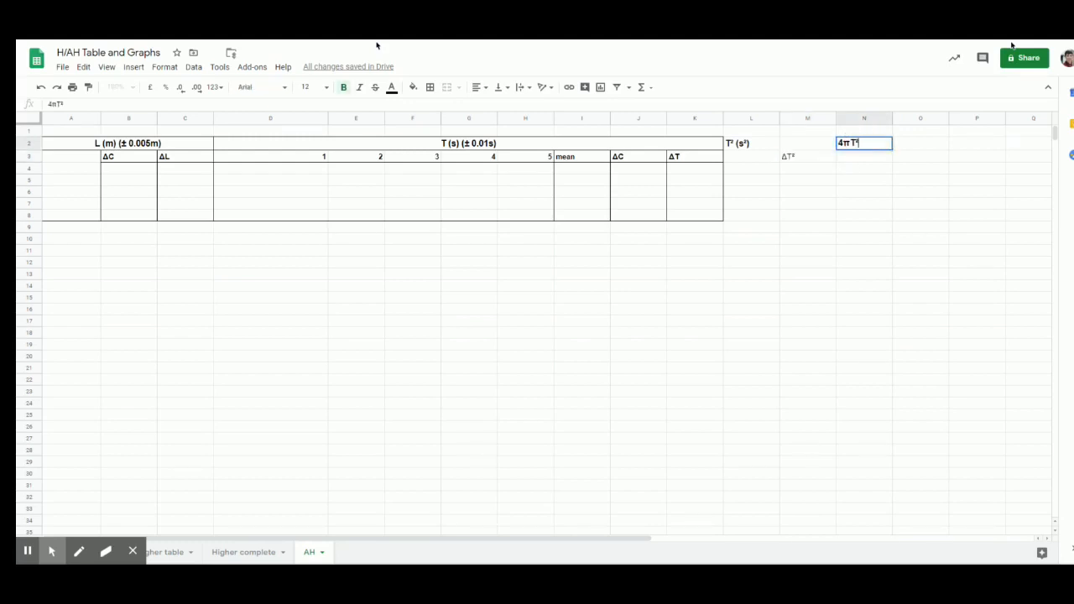
Step: Reduce the pasted T² in N2 to the superscript and complete the heading as 4π² x L (m)
left_click(843, 144)
double_click(850, 143)
left_click_drag(843, 144, 849, 144)
key("ctrl+c")
left_click(857, 143)
left_click_drag(857, 143, 854, 145)
key("ctrl+v")
key("BackSpace")
type("x L (m")
key("Return")
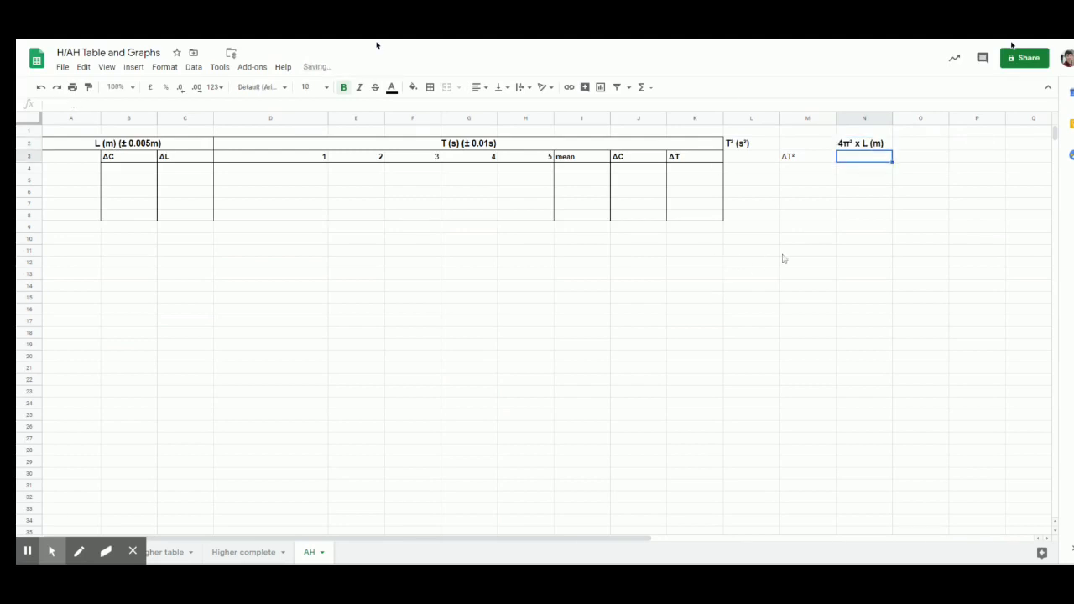
Step: Enter the subheading %ΔL in O3, copying the Δ symbol from M3
key("Tab")
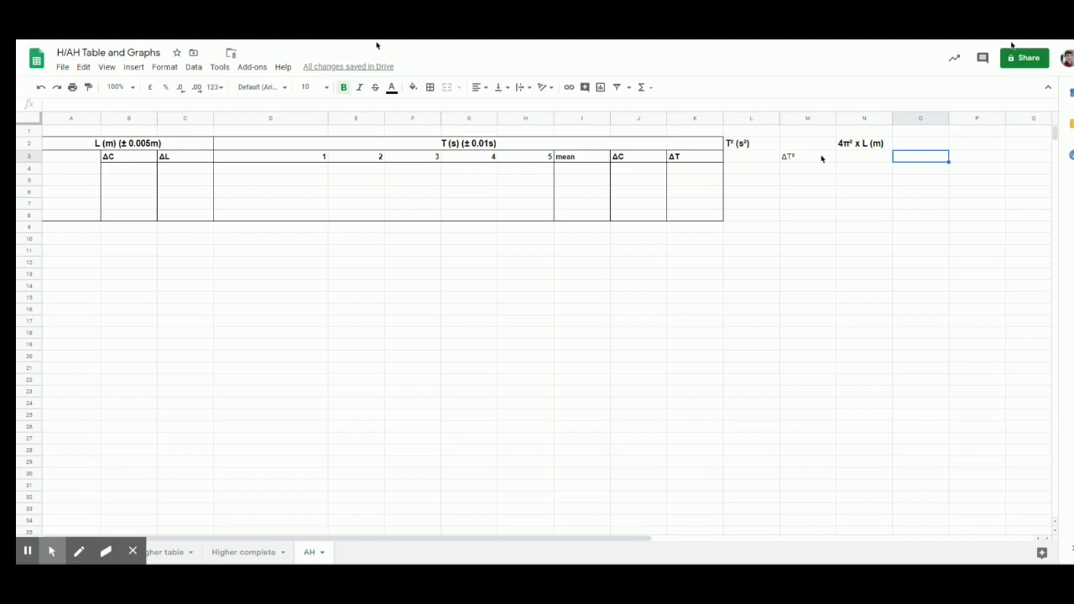
type("%")
double_click(786, 158)
left_click_drag(790, 157, 783, 157)
key("ctrl+c")
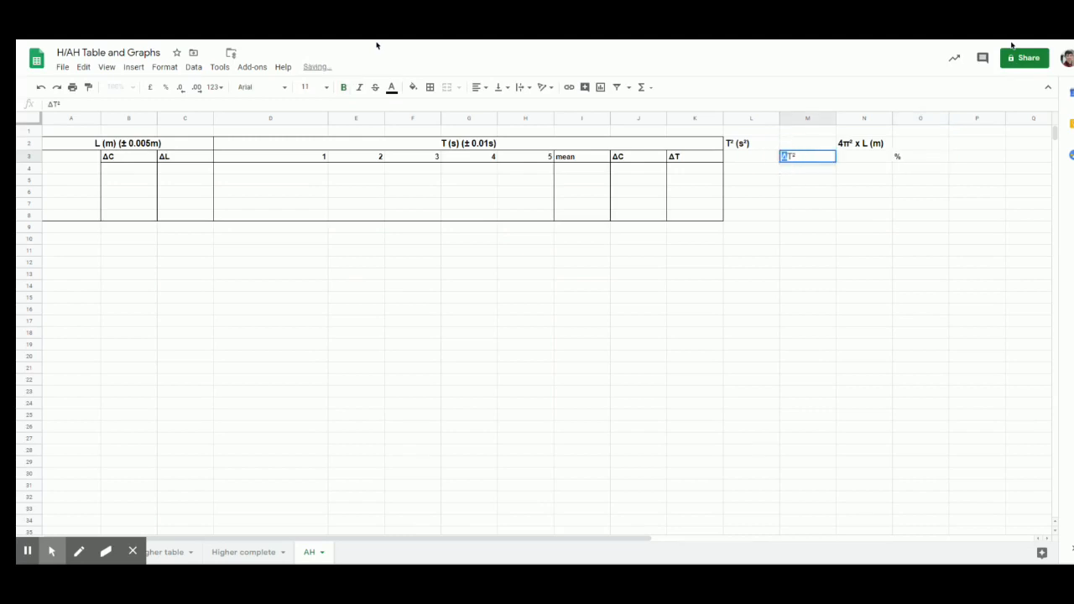
left_click(929, 160)
double_click(921, 157)
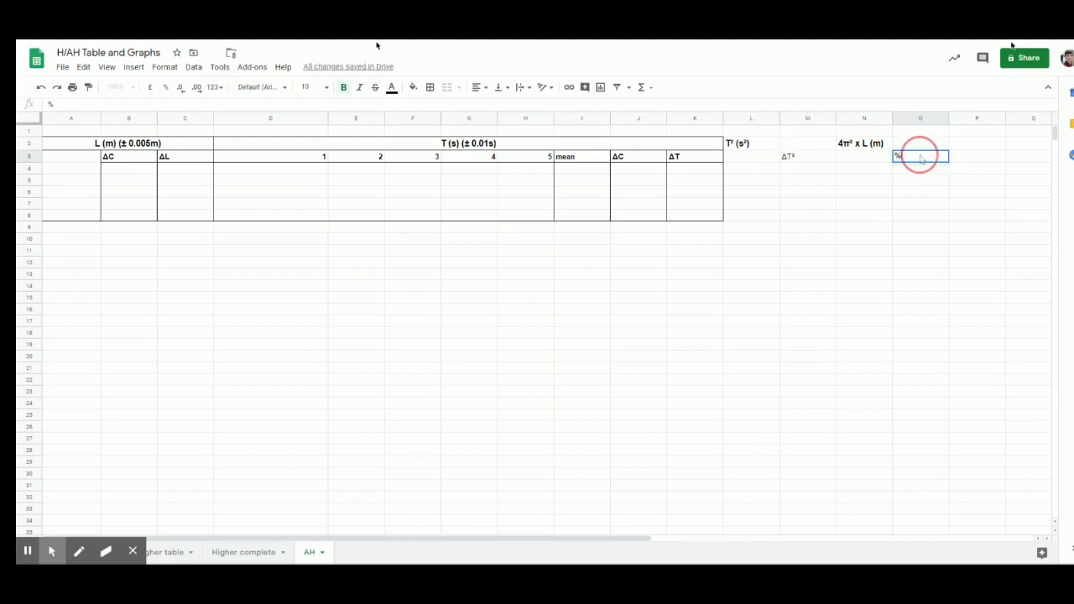
key("ctrl+v")
left_click(920, 157)
type("L")
key("Return")
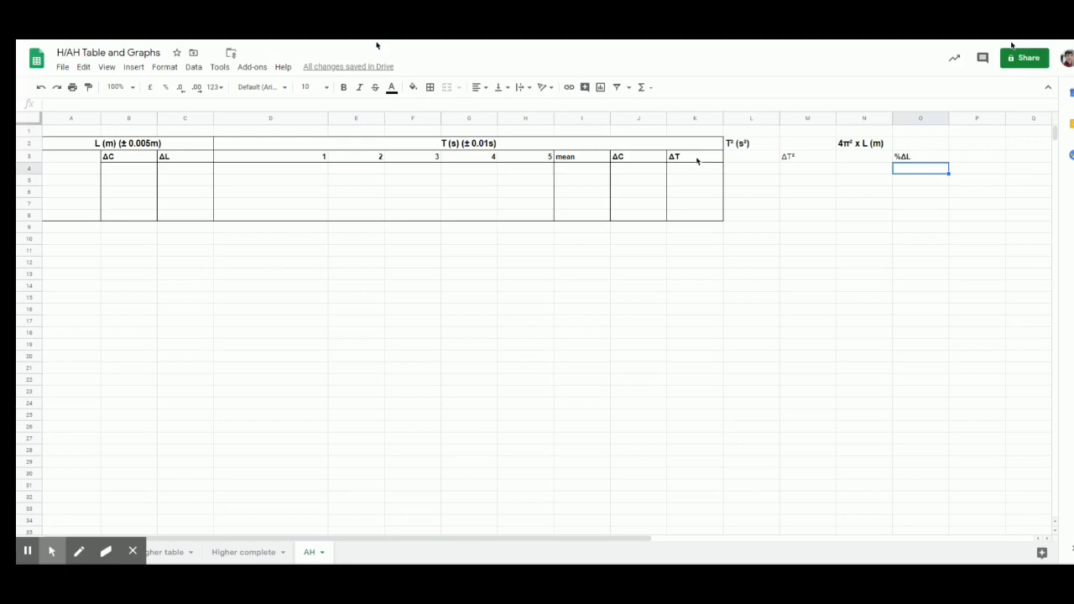
Step: Insert a new column before the ΔT column K
right_click(697, 160)
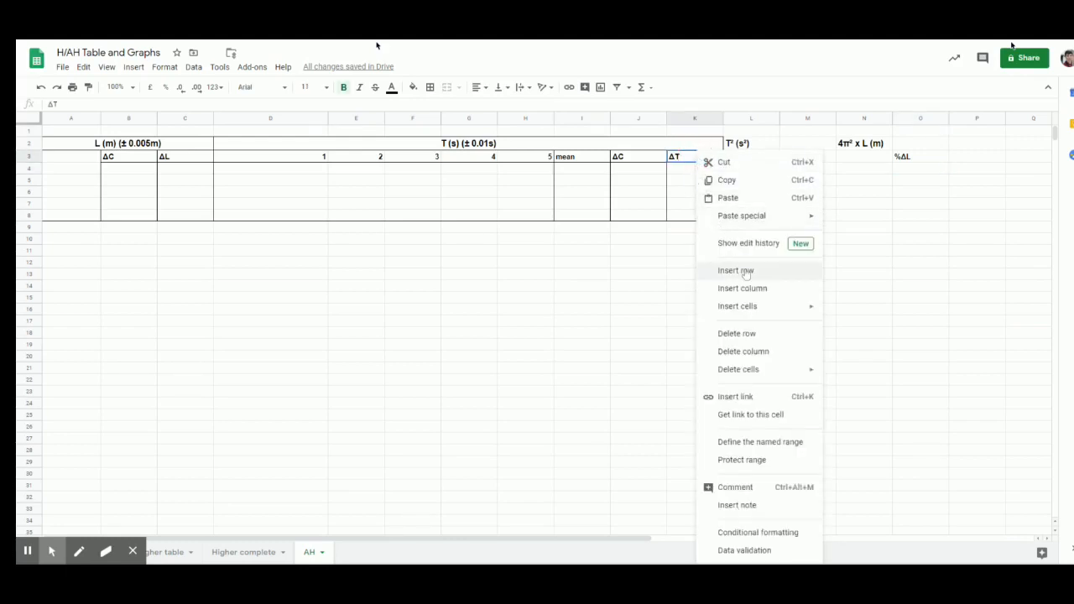
left_click(691, 263)
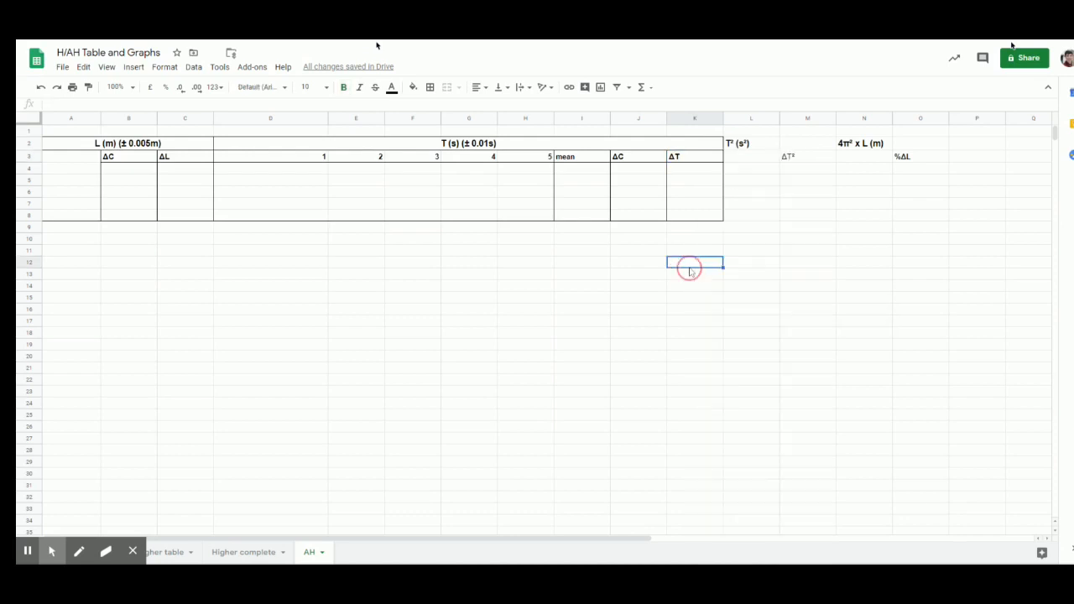
left_click(702, 118)
left_click(696, 158)
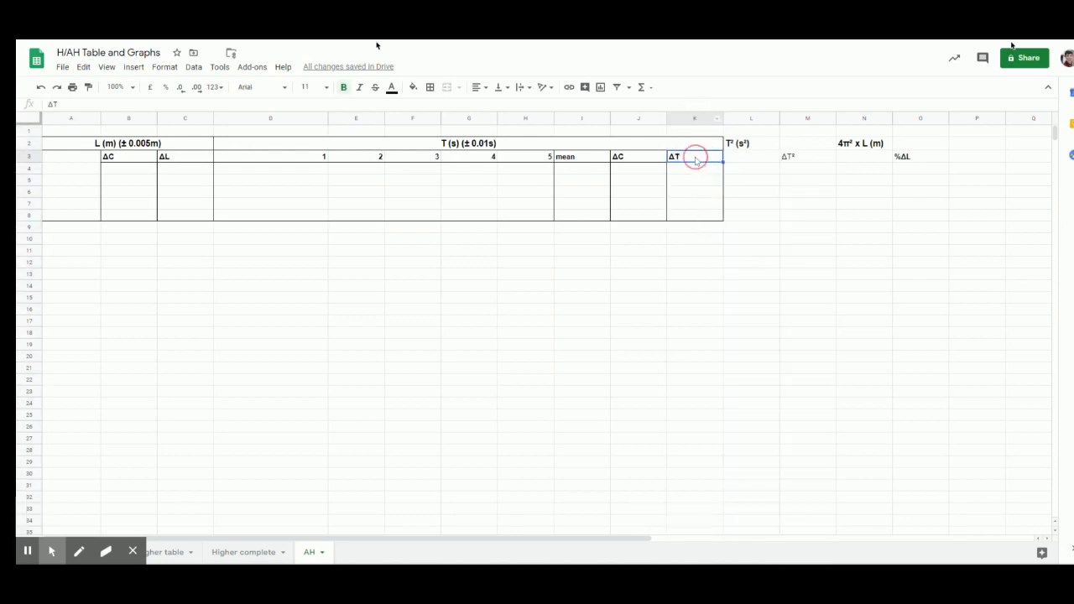
right_click(696, 160)
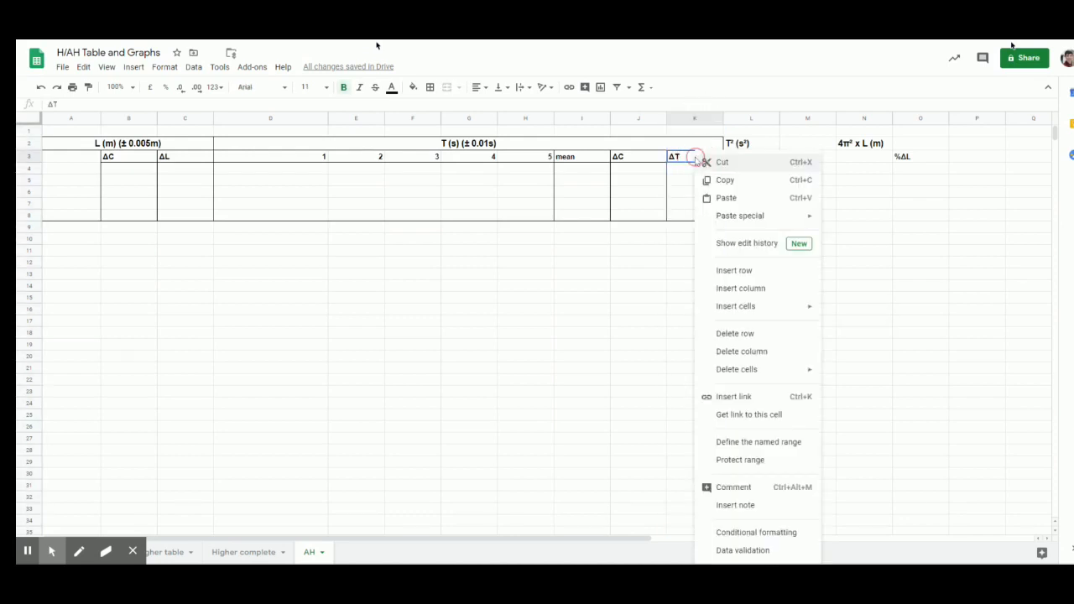
left_click(756, 289)
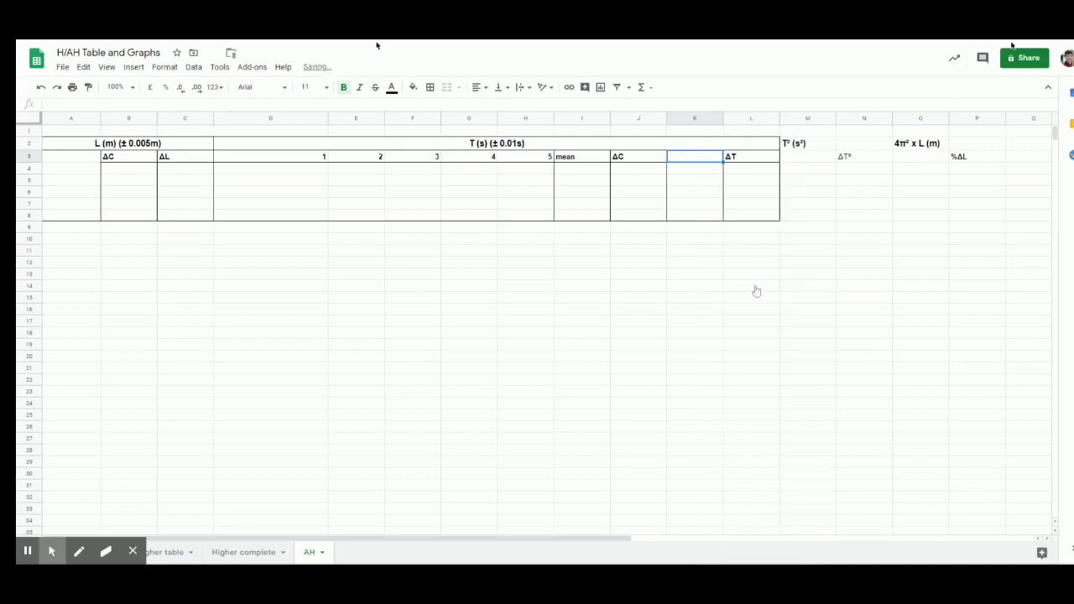
Step: Move the ΔT subheading into K3 and copy it back to L3 as %ΔT
left_click(736, 158)
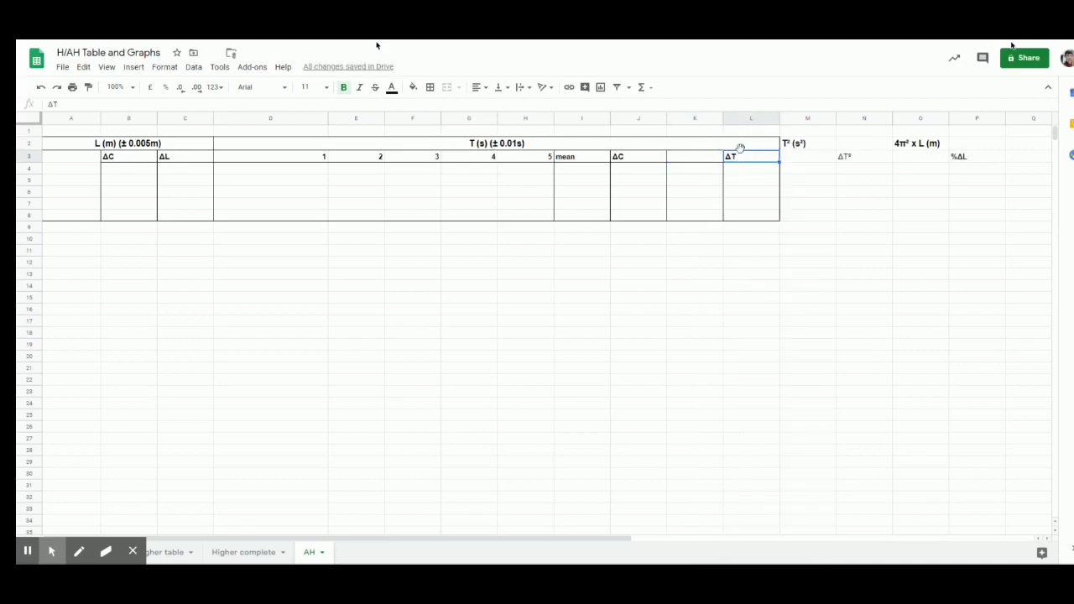
left_click_drag(740, 147, 704, 165)
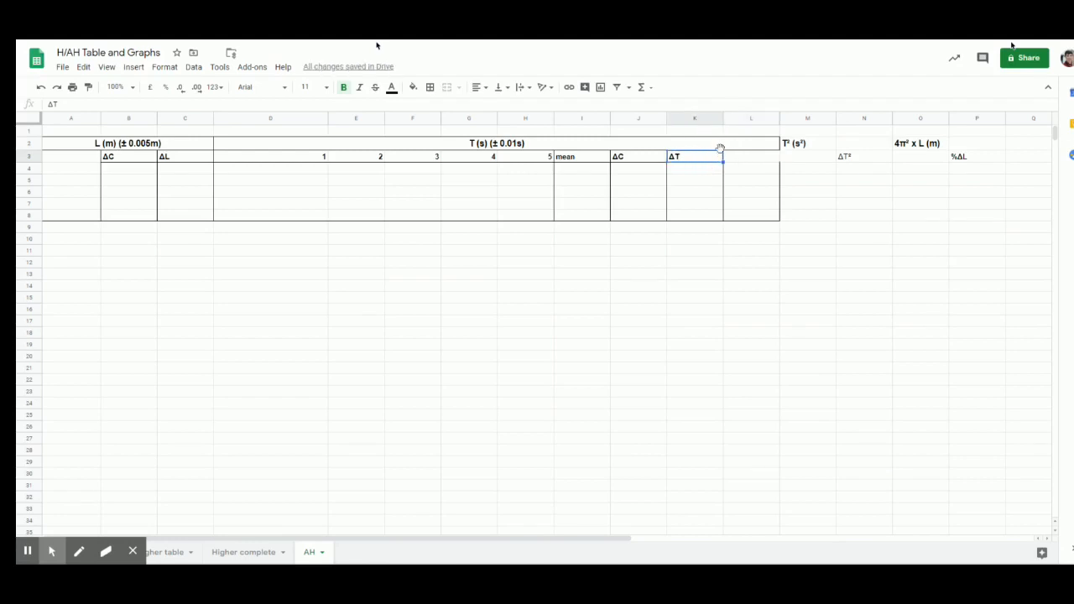
key("ctrl+c")
left_click(769, 159)
key("ctrl+v")
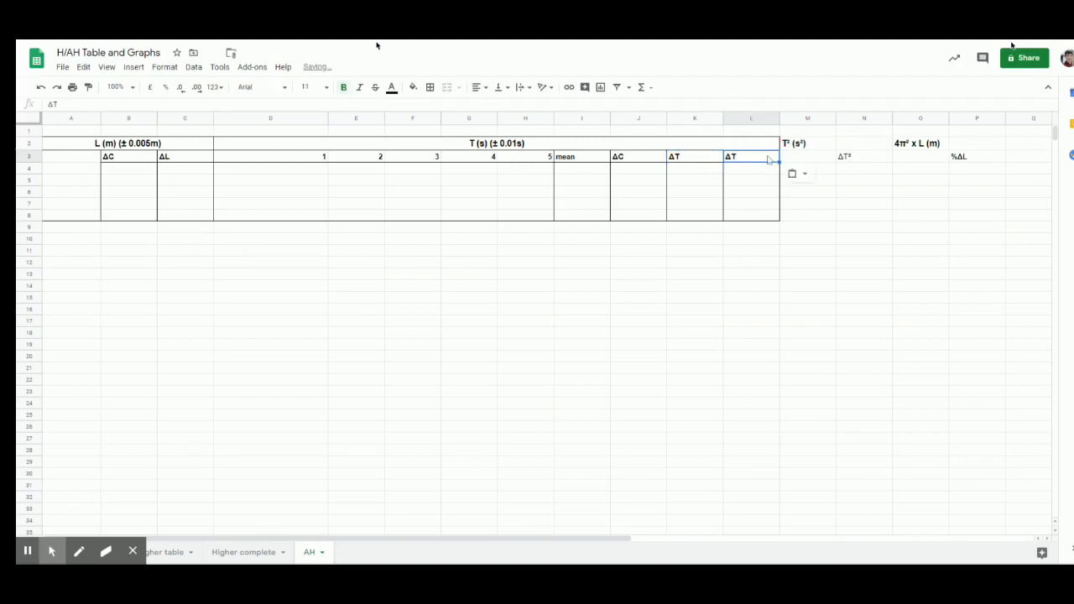
double_click(728, 158)
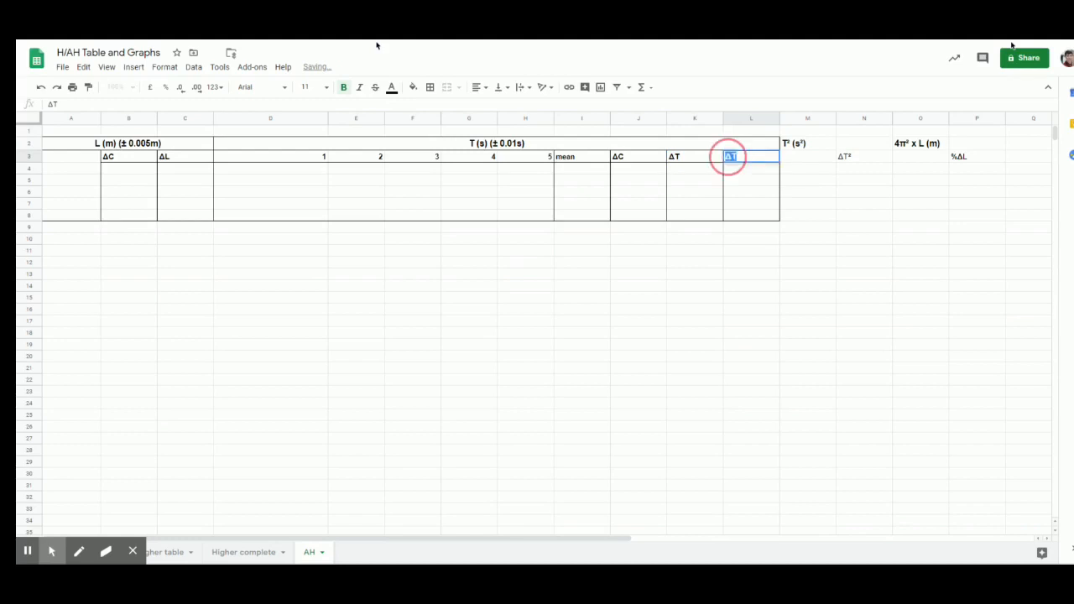
left_click(726, 157)
type("%")
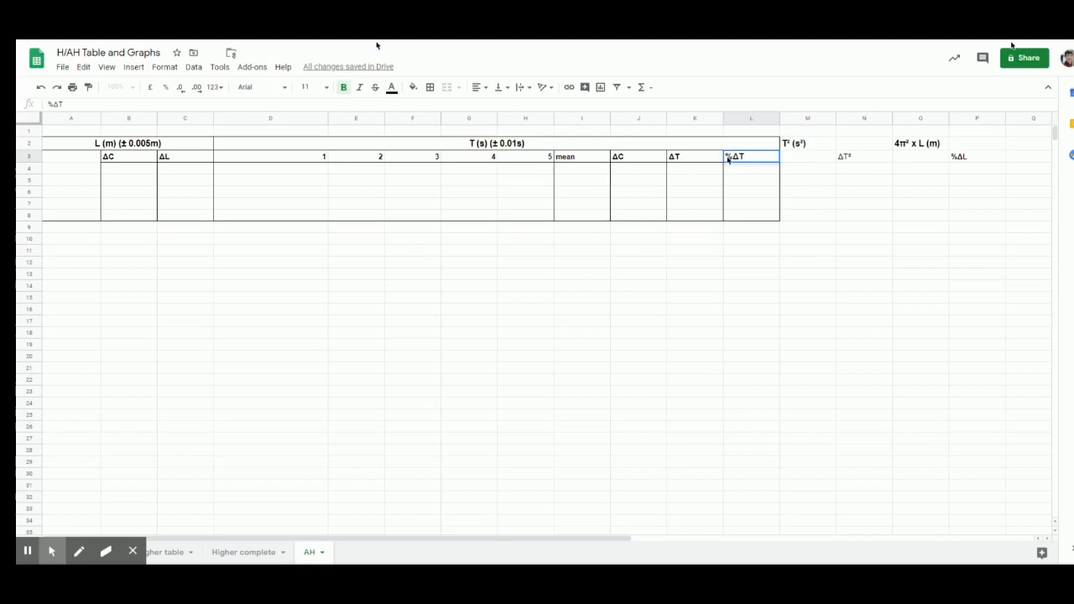
left_click(792, 228)
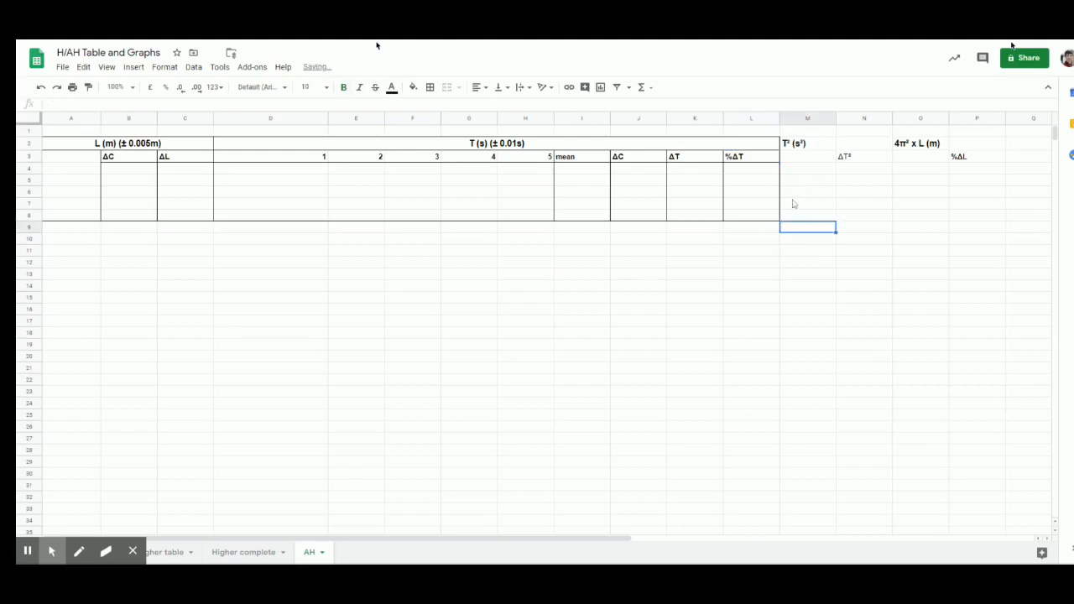
Step: Put an outer border around the T² (s²) block M2:N8
left_click_drag(801, 144, 856, 211)
left_click(851, 189)
left_click_drag(819, 152, 856, 223)
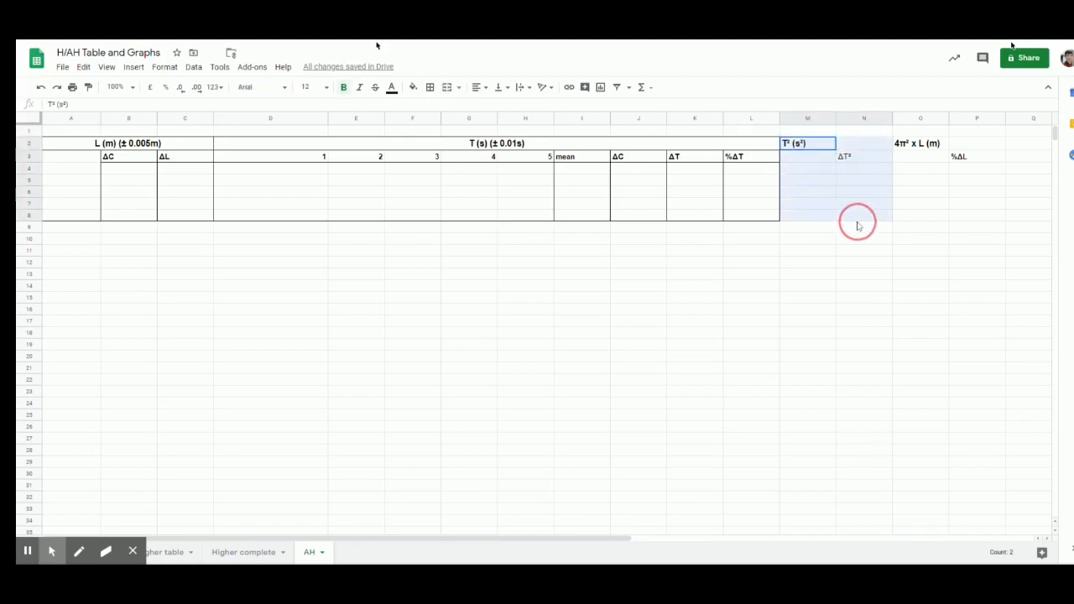
left_click(430, 87)
left_click(496, 109)
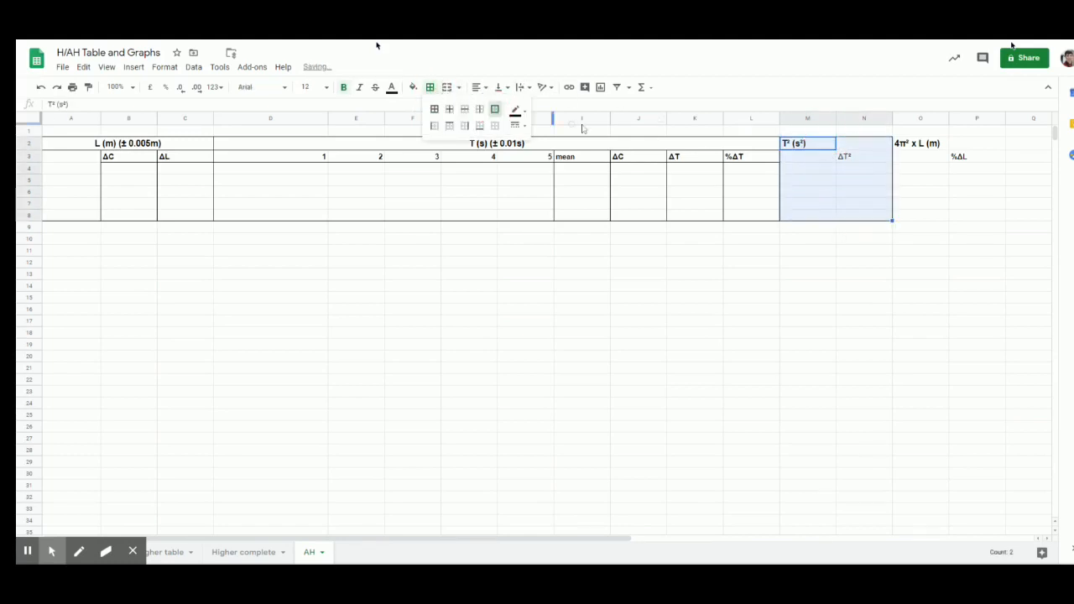
Step: Merge M2 and N2 and centre the T² (s²) heading across them
left_click(807, 145)
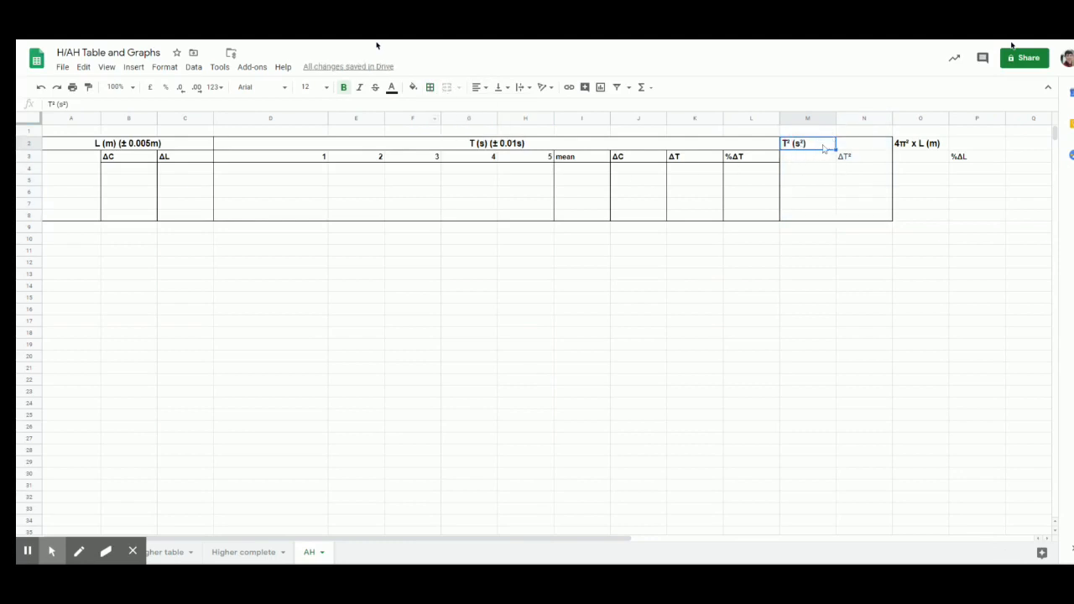
left_click_drag(831, 146, 856, 148)
left_click(447, 86)
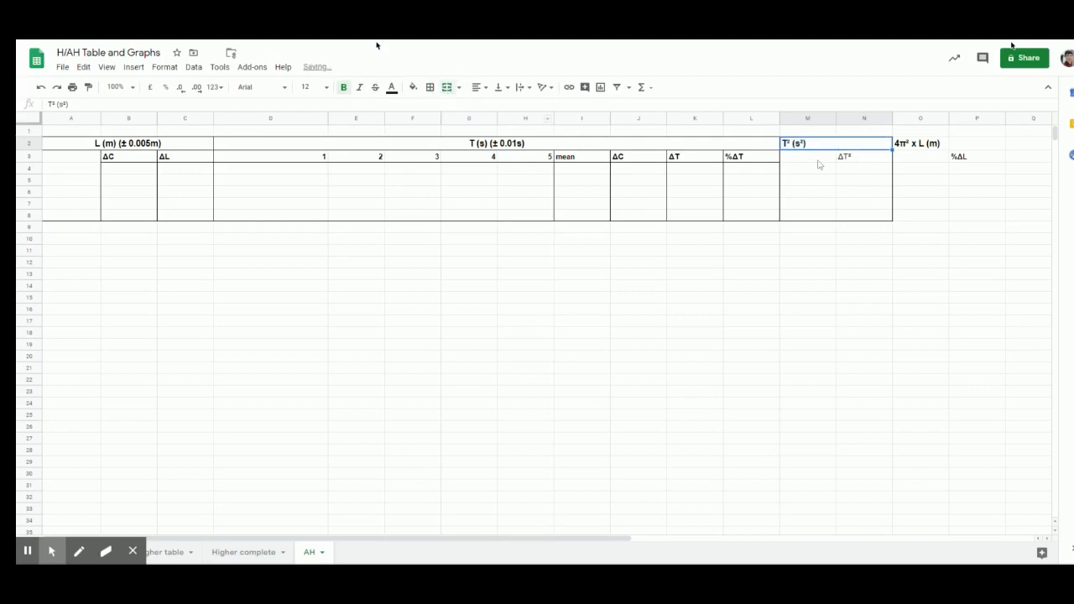
left_click(476, 87)
left_click(492, 105)
left_click(826, 159)
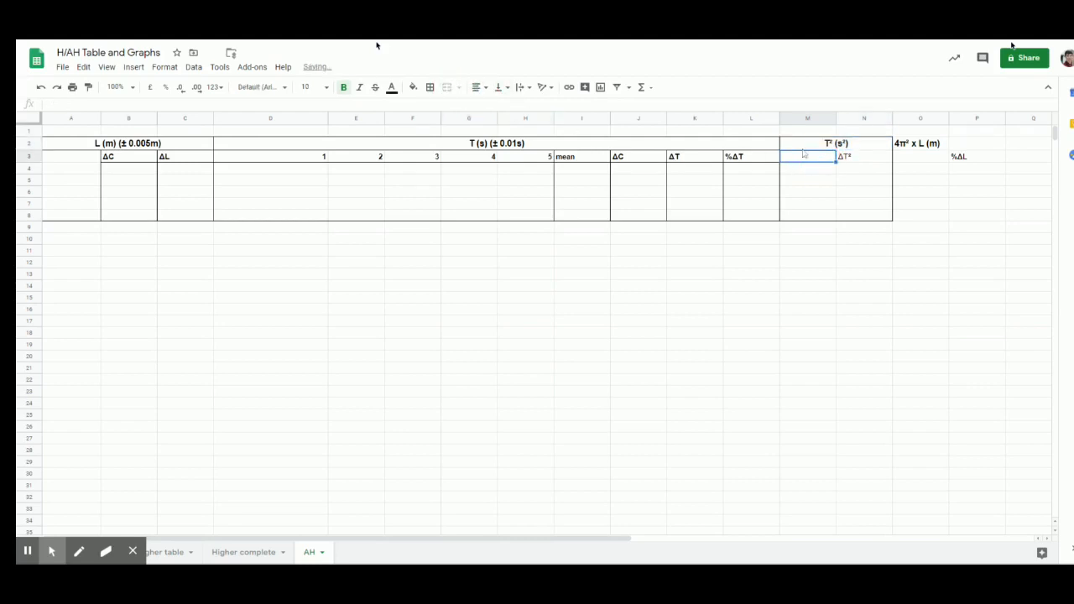
Step: Apply outer borders to the merged T² (s²) heading and to the cells M3:N8 beneath it
left_click(809, 149)
left_click(431, 88)
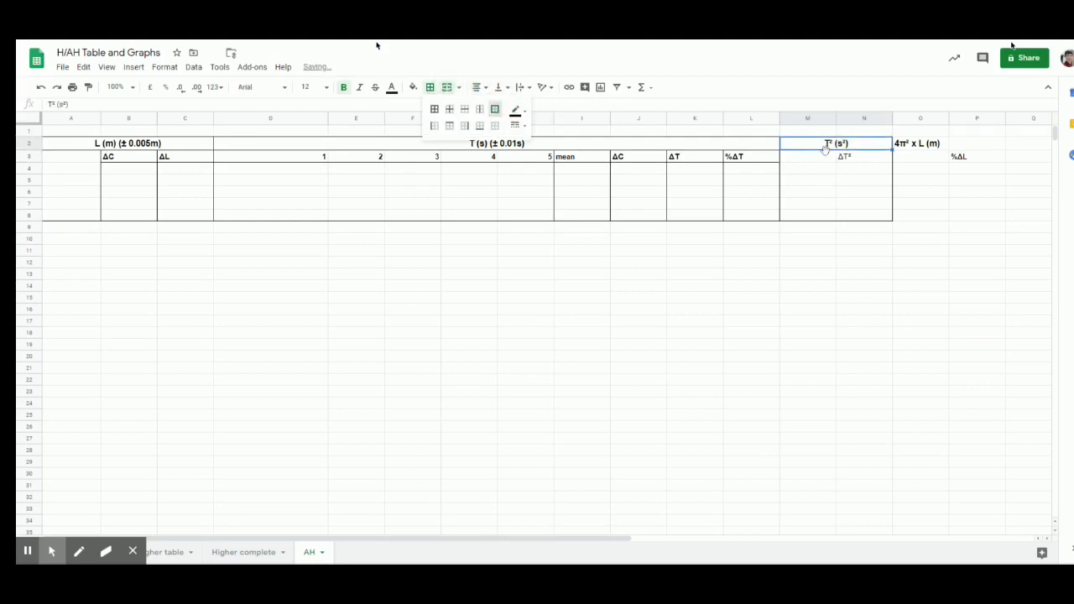
left_click_drag(831, 158, 851, 215)
left_click(430, 87)
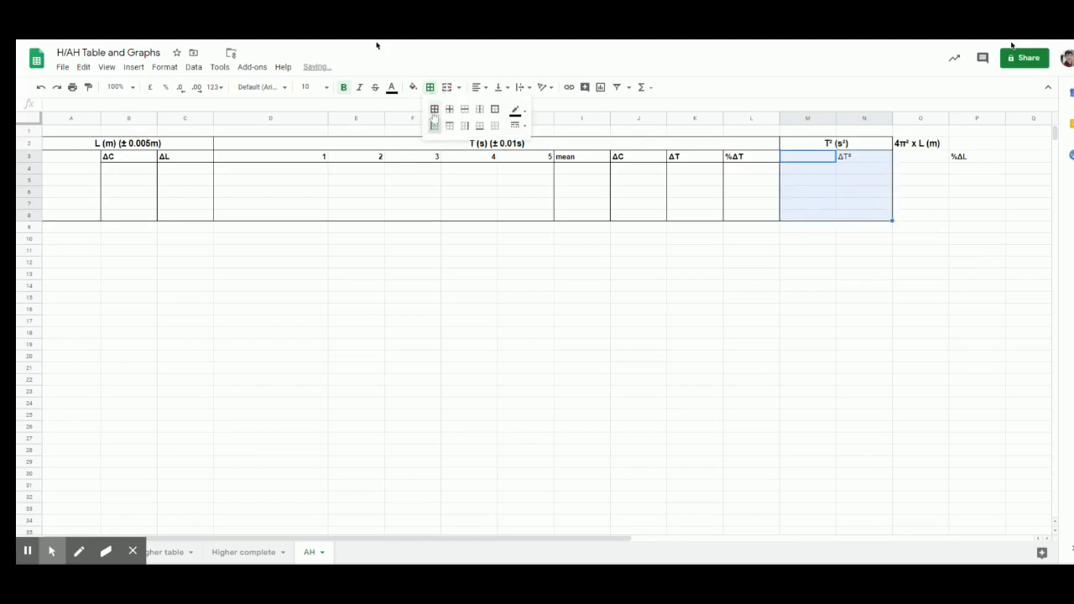
left_click(434, 109)
left_click(498, 115)
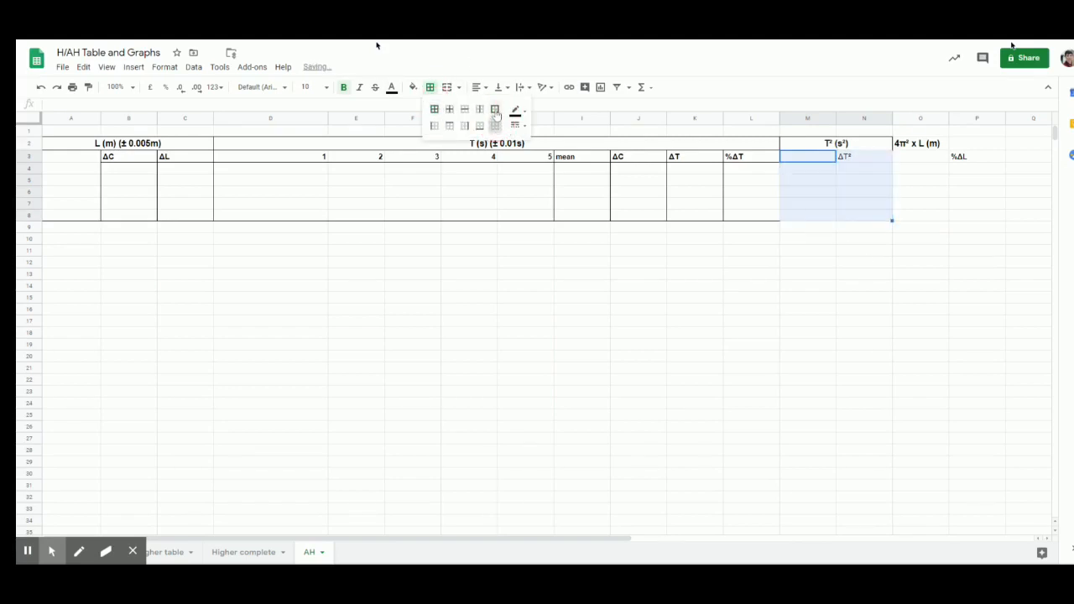
Step: Add a right border down column M from M3 to M8 to separate it from column N
left_click_drag(808, 158, 811, 214)
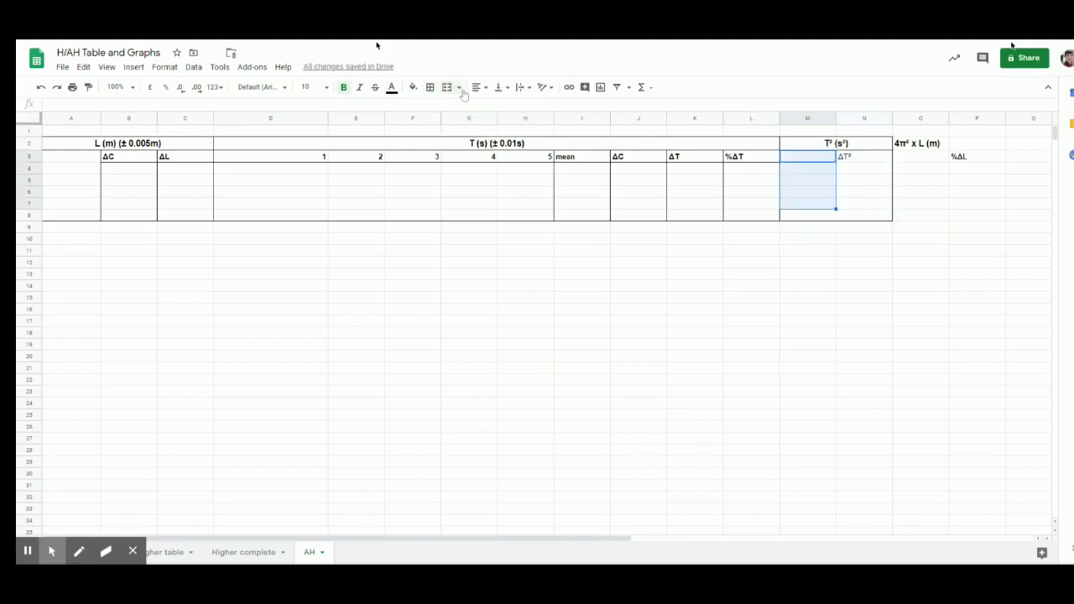
left_click(430, 87)
left_click(464, 123)
left_click(821, 236)
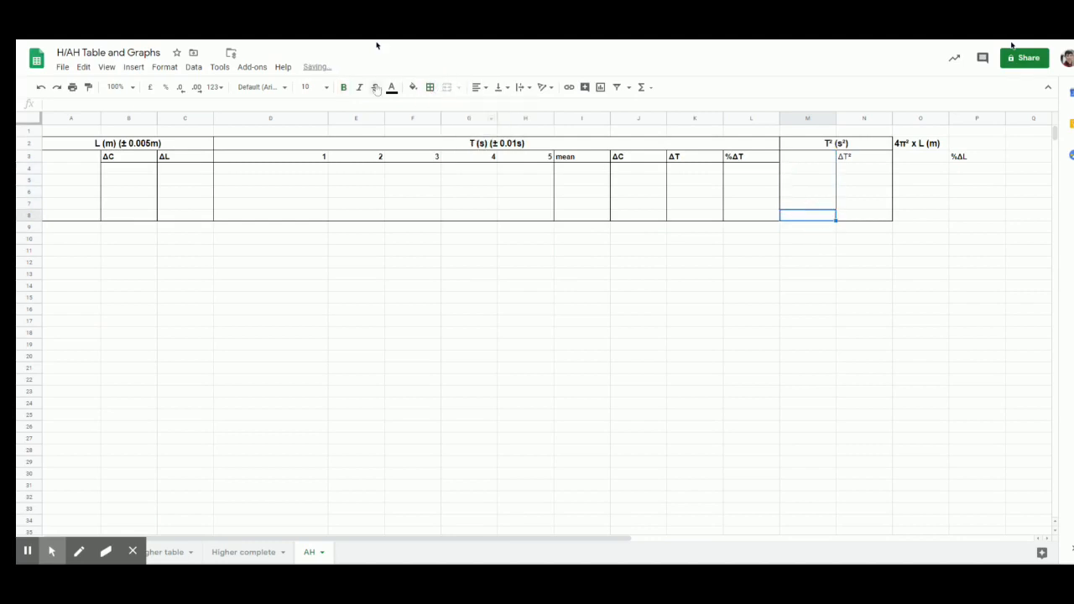
left_click(430, 87)
left_click(464, 124)
left_click(851, 238)
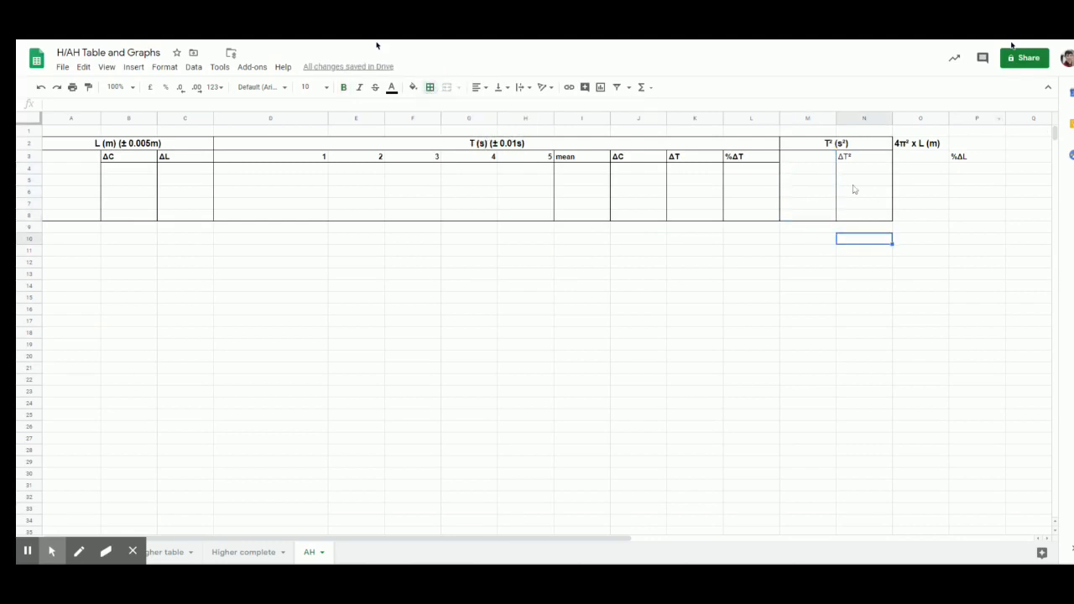
Step: Apply an outer border around the subheading cells M3:N3
left_click_drag(789, 160, 851, 160)
left_click(430, 88)
left_click(495, 111)
left_click(743, 343)
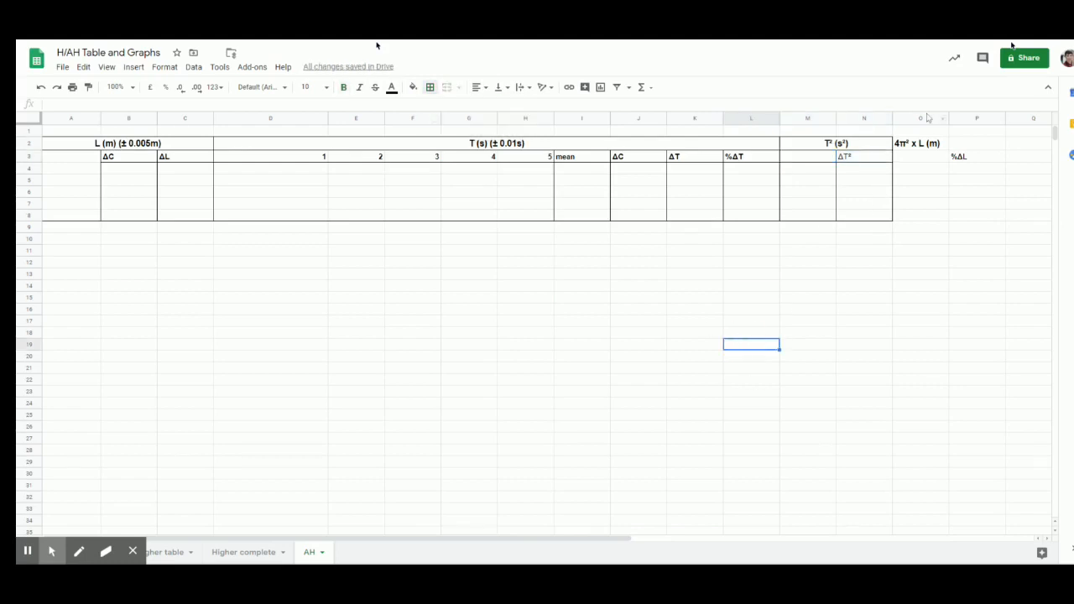
Step: Put an outer border around O2:P8 and merge O2:P2 with the 4π² x L (m) heading centred
left_click_drag(921, 144, 978, 218)
left_click(430, 87)
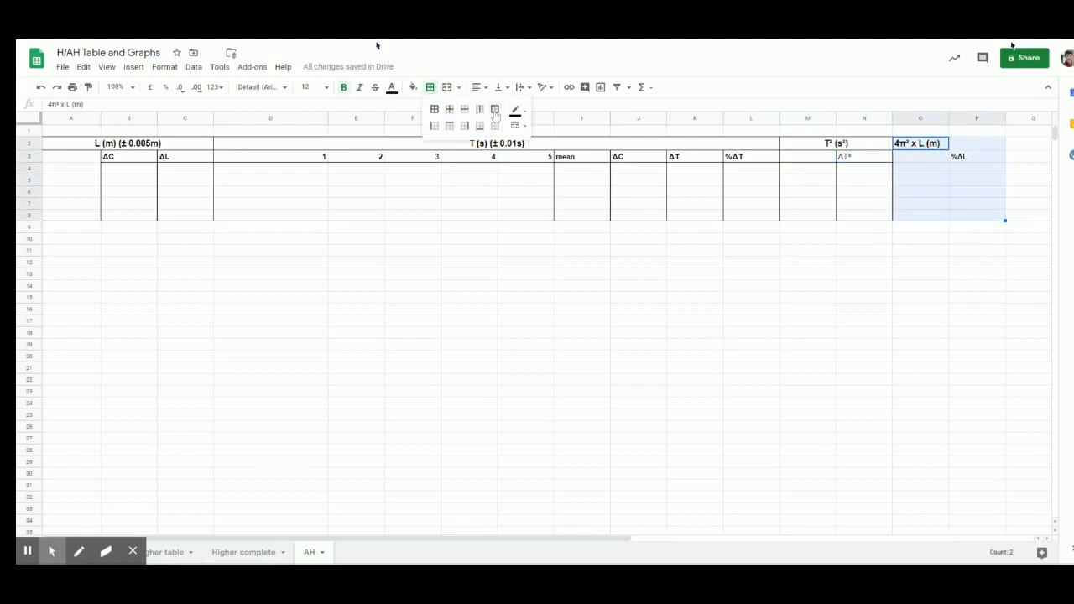
left_click(959, 149, "shift")
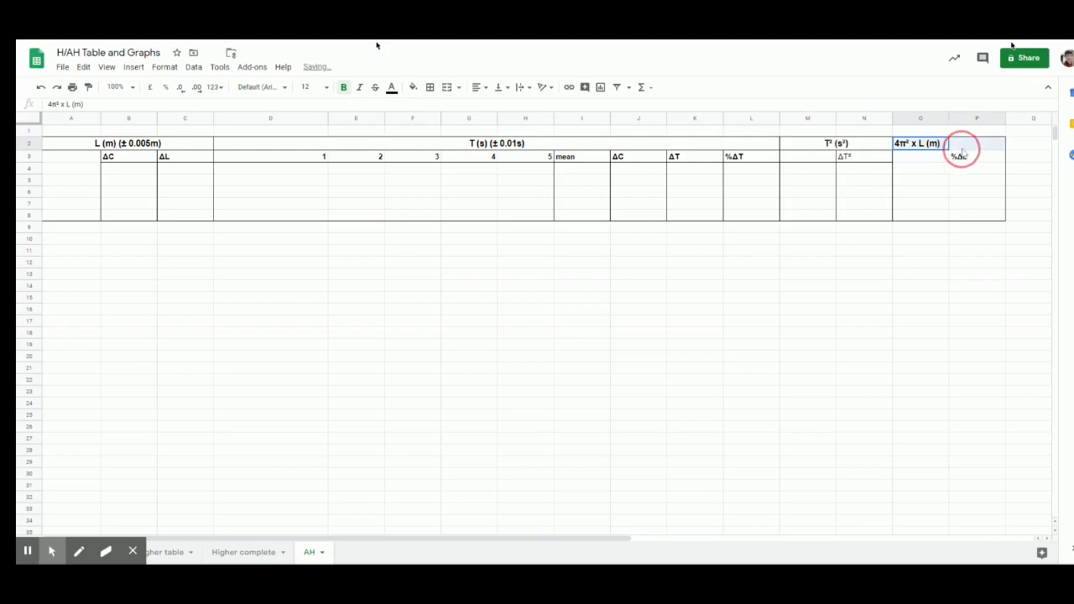
left_click(447, 86)
left_click(478, 86)
left_click(495, 116)
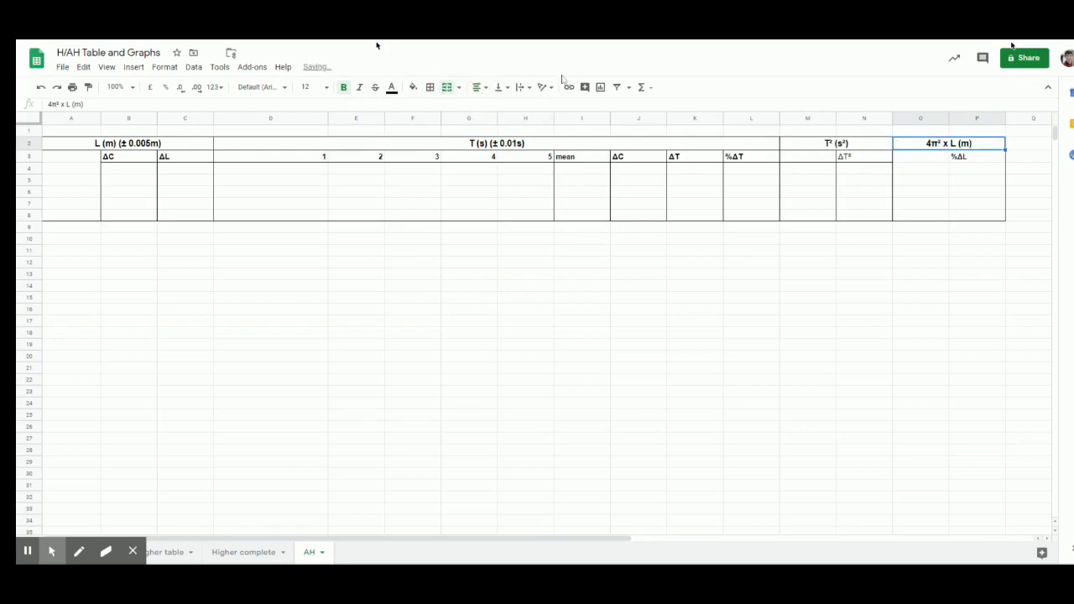
Step: Apply an outer border around the subheading cells O3:P3 under 4π² x L (m)
left_click(938, 158)
left_click(962, 158, "shift")
left_click(430, 86)
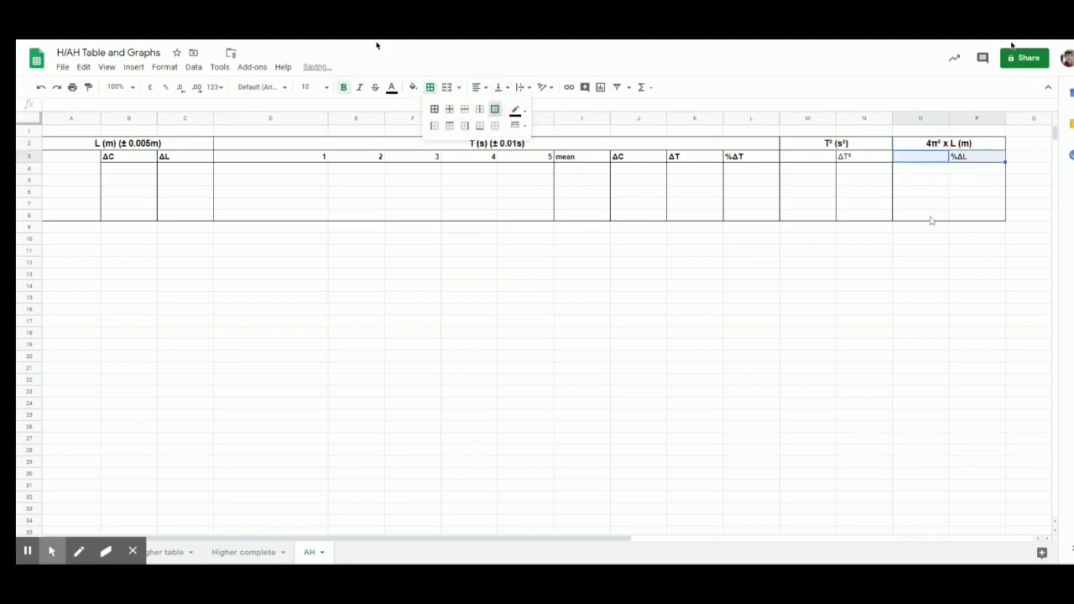
Step: Apply an outer border to O3:O8 to separate it from the %ΔL column
left_click(930, 158)
left_click(930, 218, "shift")
left_click(865, 285)
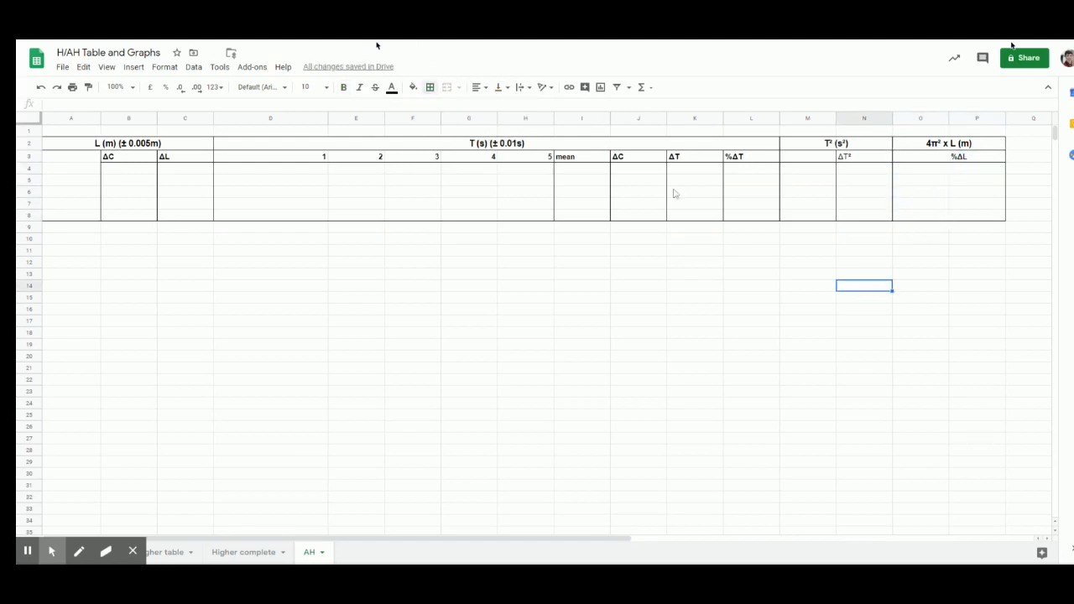
left_click_drag(921, 158, 921, 217)
left_click(428, 86)
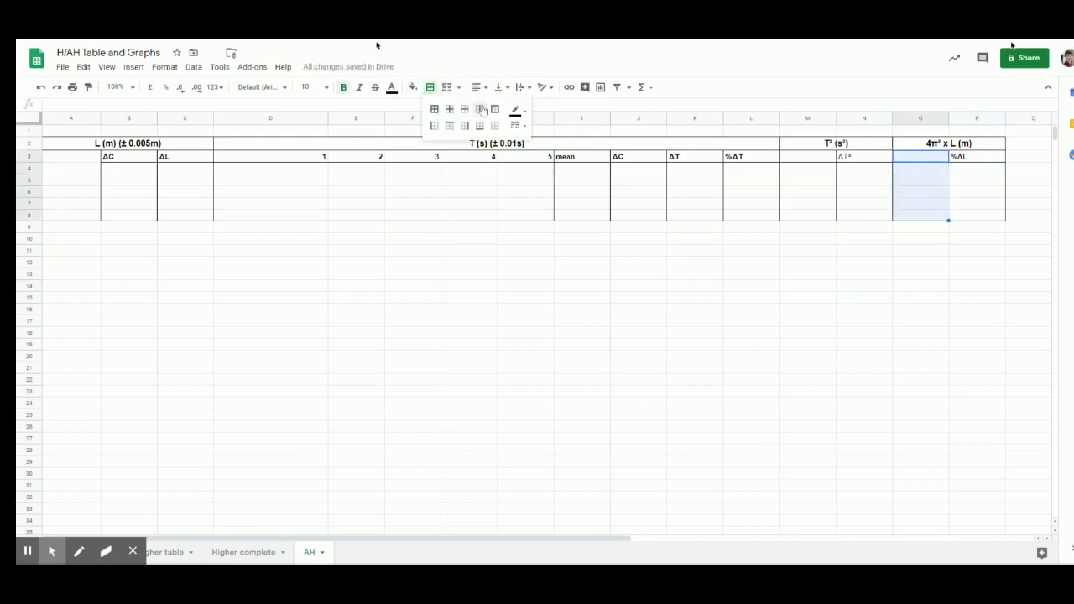
left_click(872, 256)
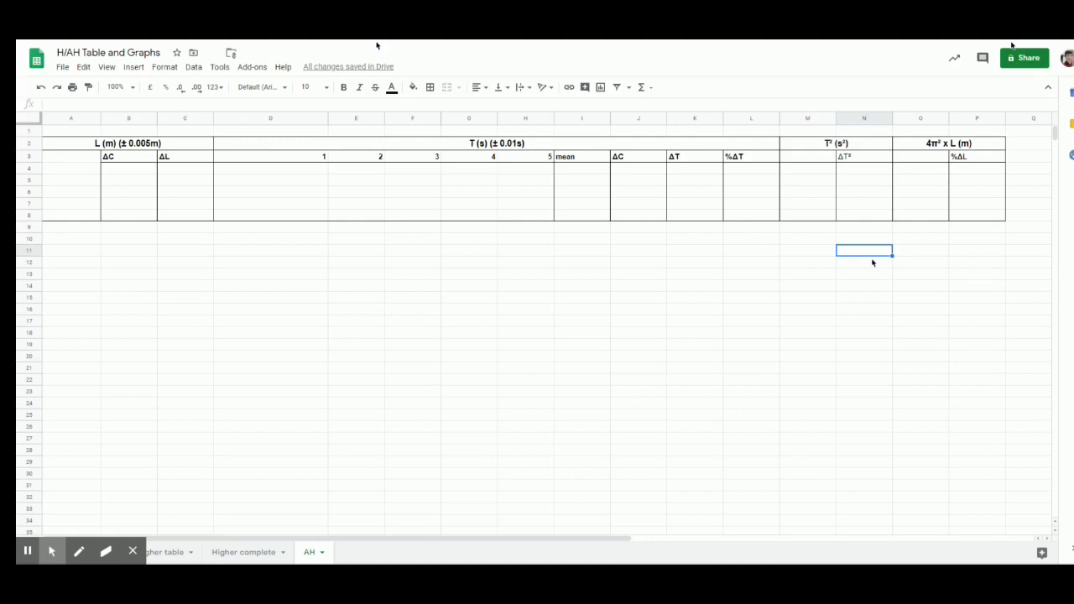
Step: Add a percent sign to the N3 subheading so it reads %ΔT²
left_click(840, 159)
double_click(840, 162)
type("%")
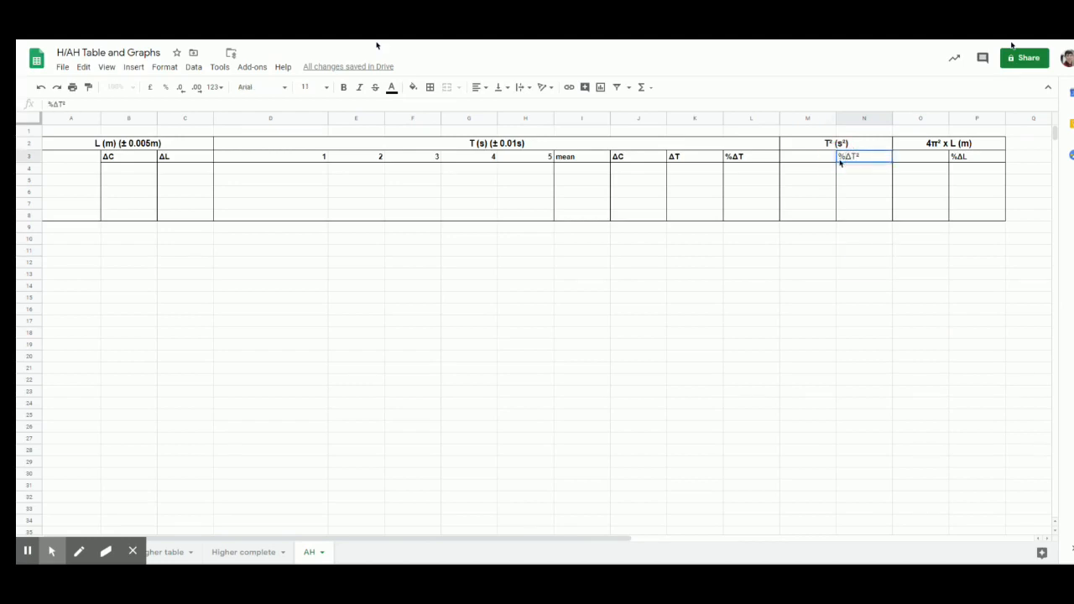
Step: Make all the subheadings in row 3 bold
left_click(36, 160)
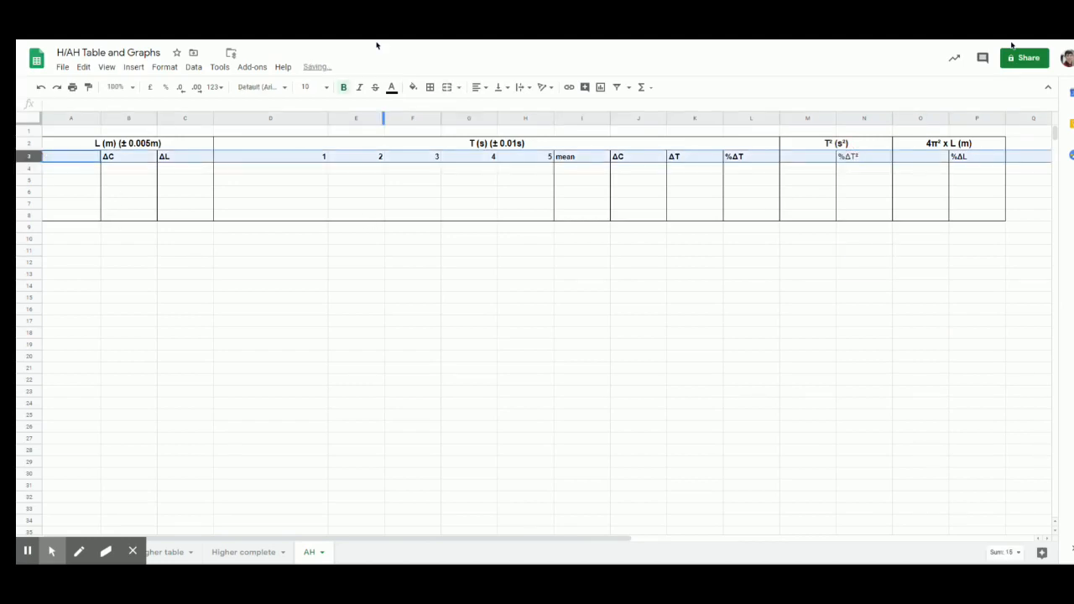
left_click(345, 89)
left_click(344, 90)
left_click(664, 349)
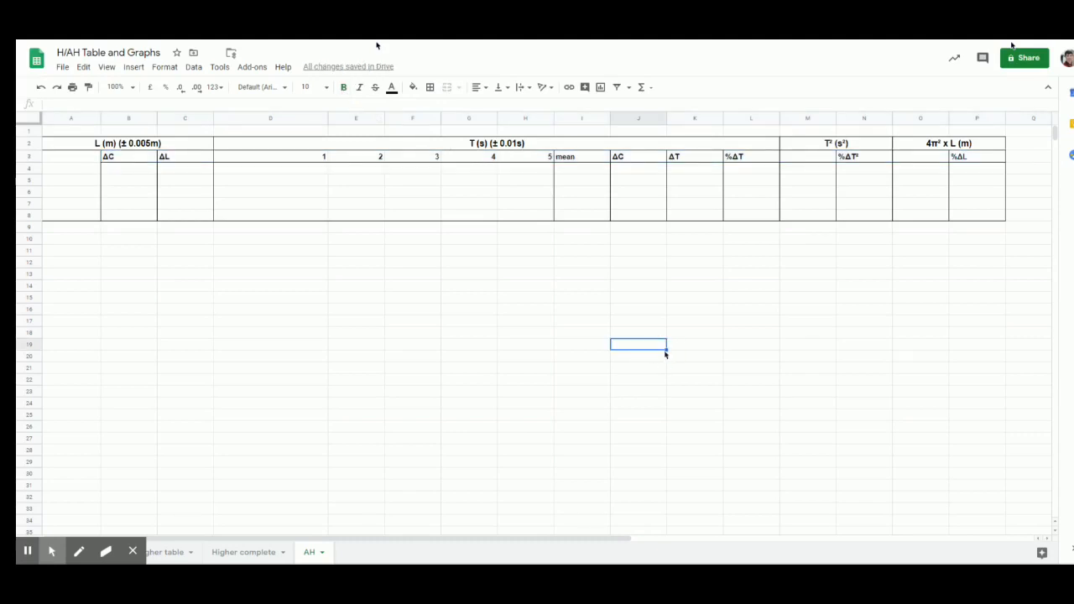
Step: Auto-fit the widths of columns D and A
double_click(328, 118)
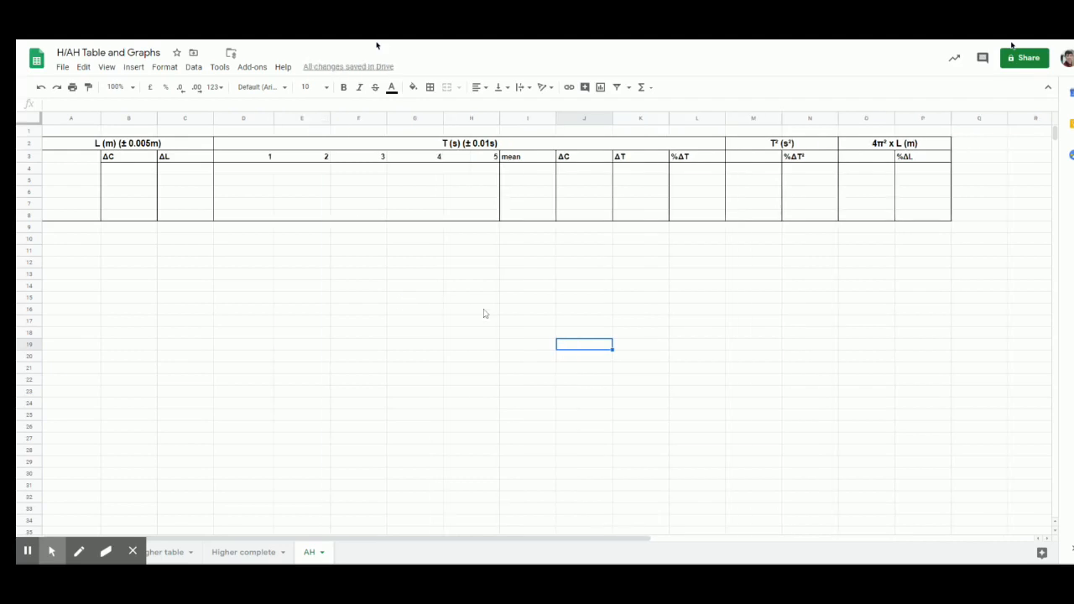
double_click(101, 118)
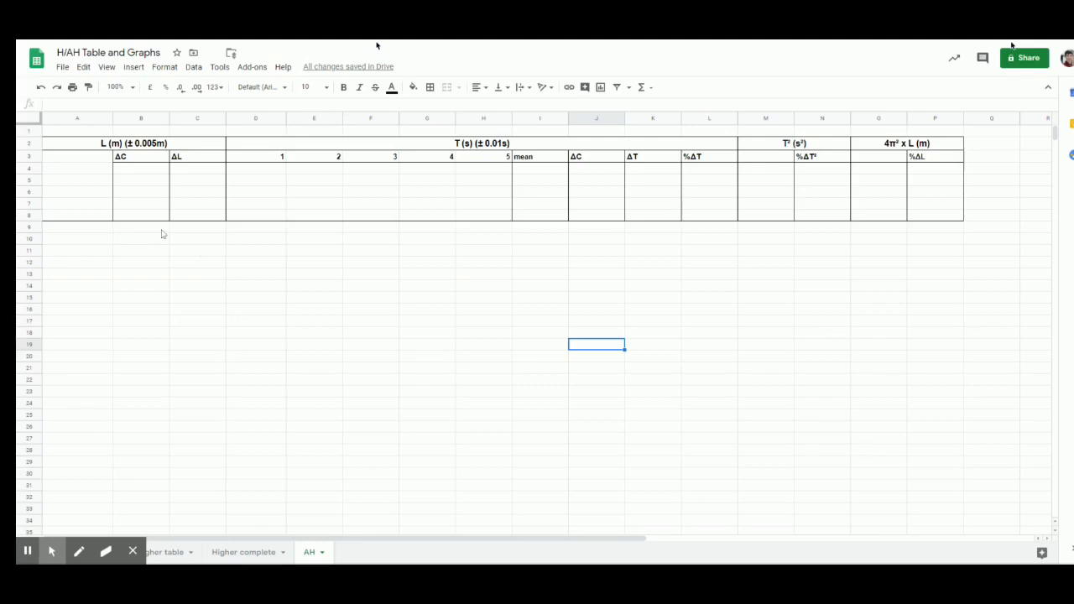
Step: Enter the lengths 1.000, 1.500, 2, 2.5 and 3 in A4:A8
left_click(101, 170)
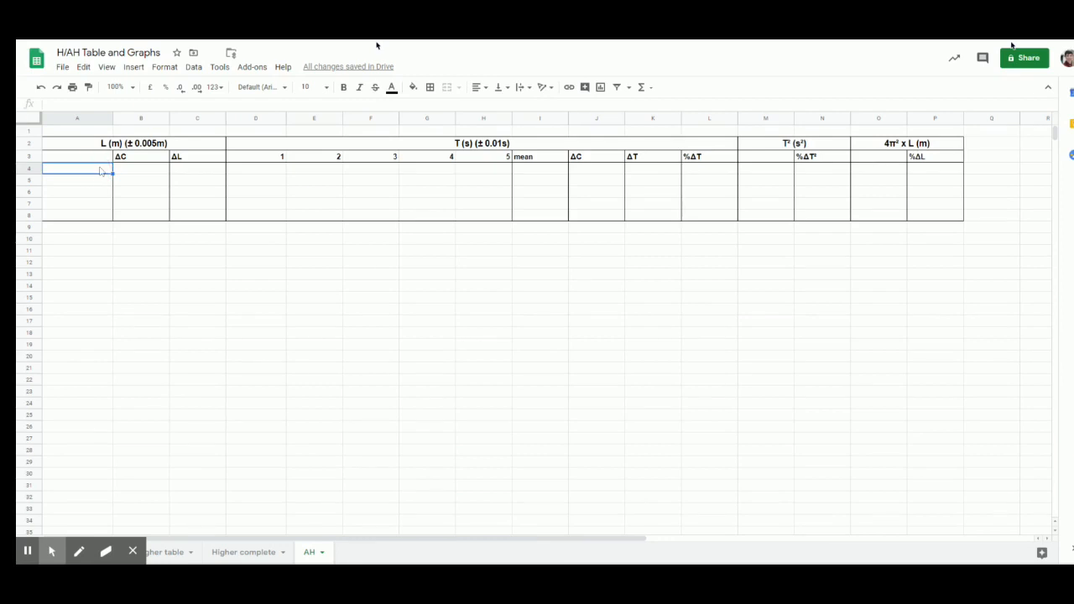
type("1.000")
key("Return")
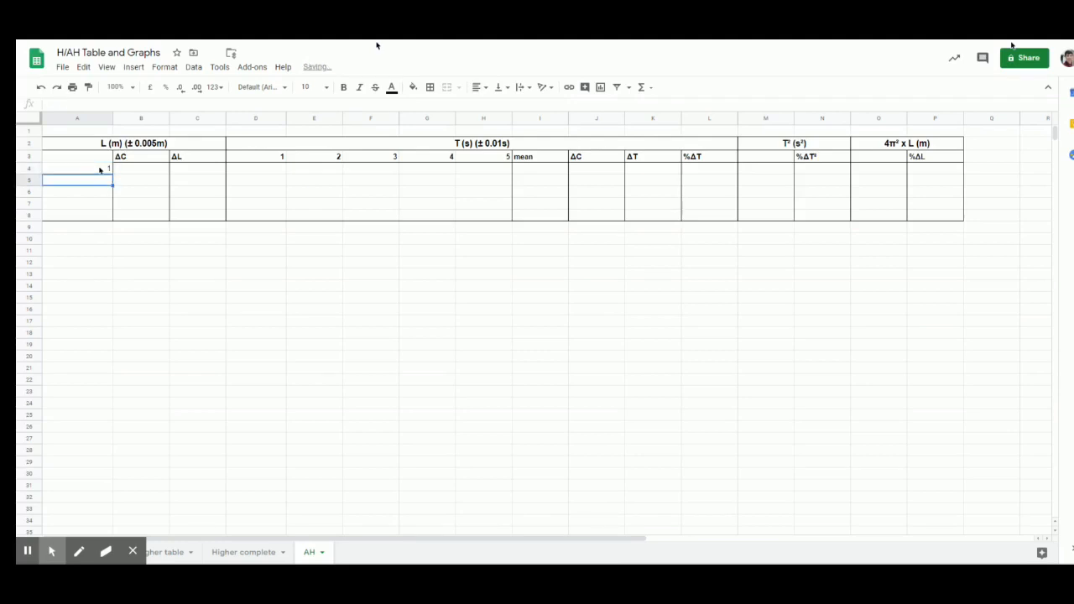
type("1.500")
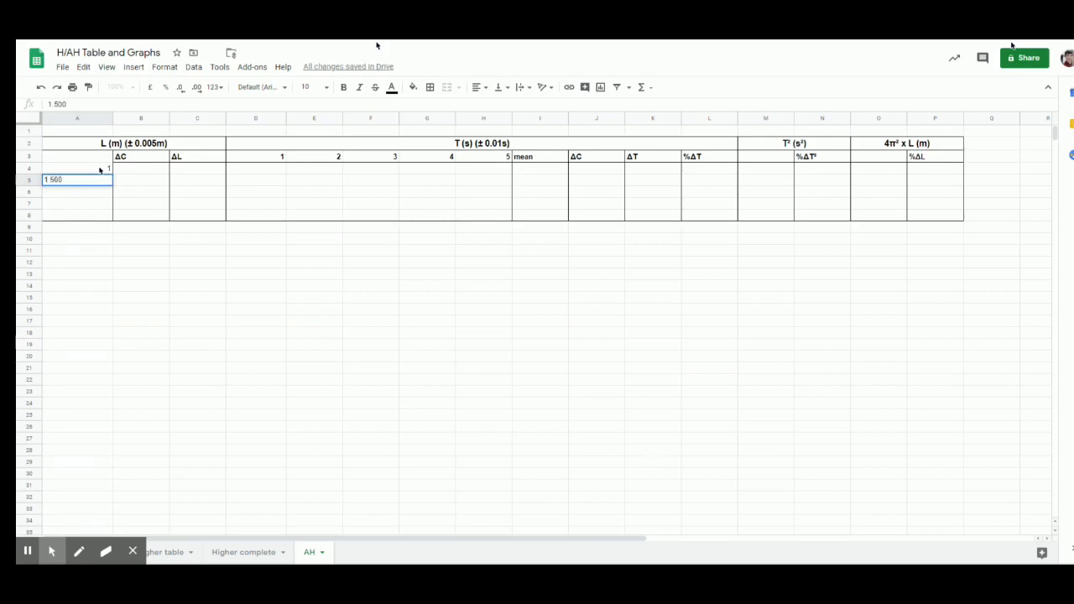
key("Return")
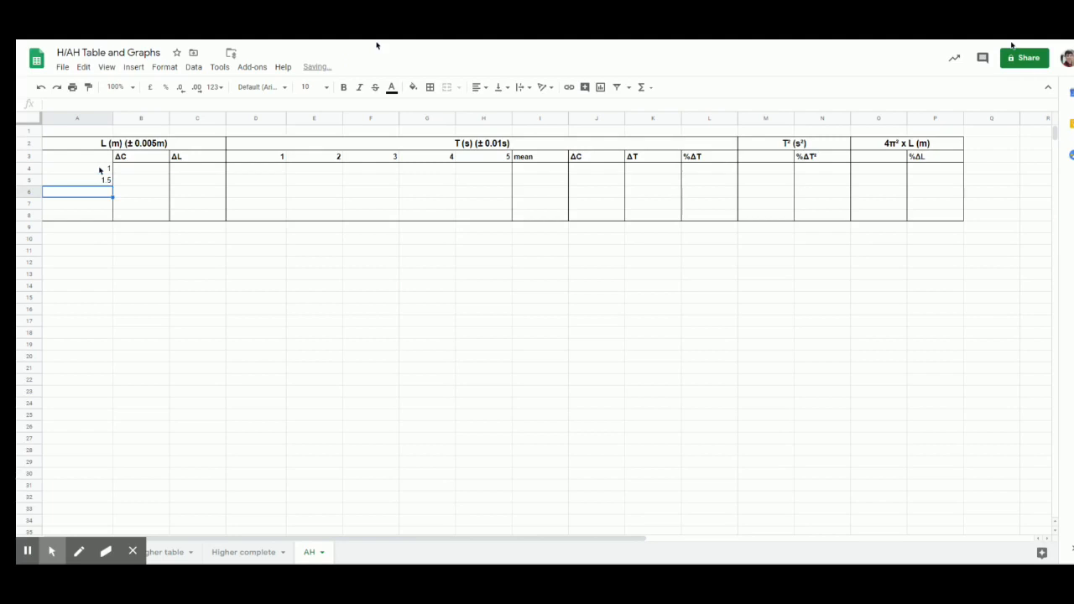
Step: Format the lengths in A4:A8 to show three decimal places
left_click_drag(100, 170, 116, 217)
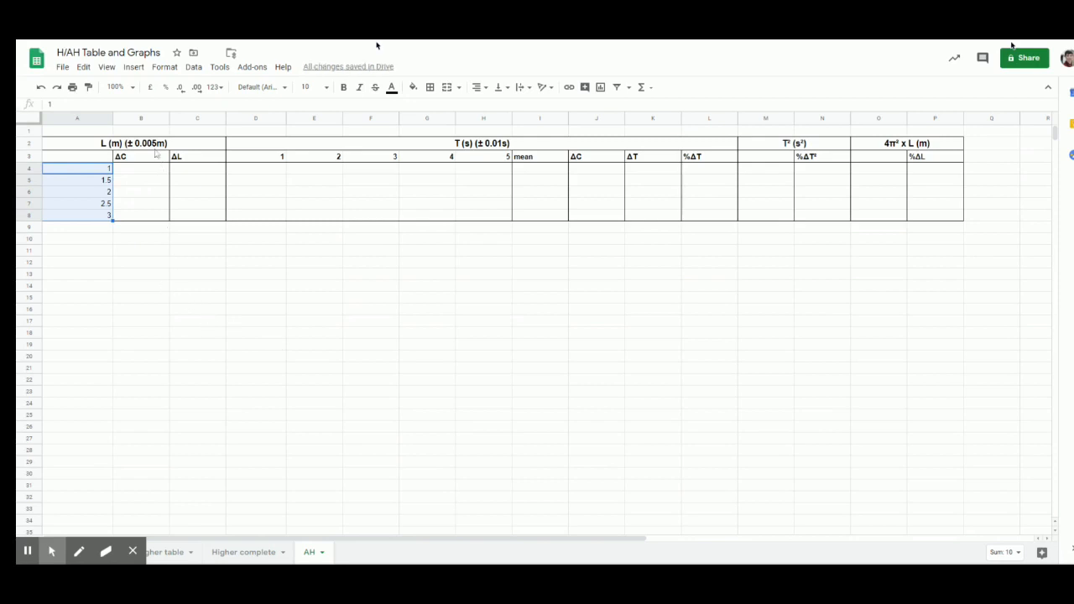
left_click(196, 87)
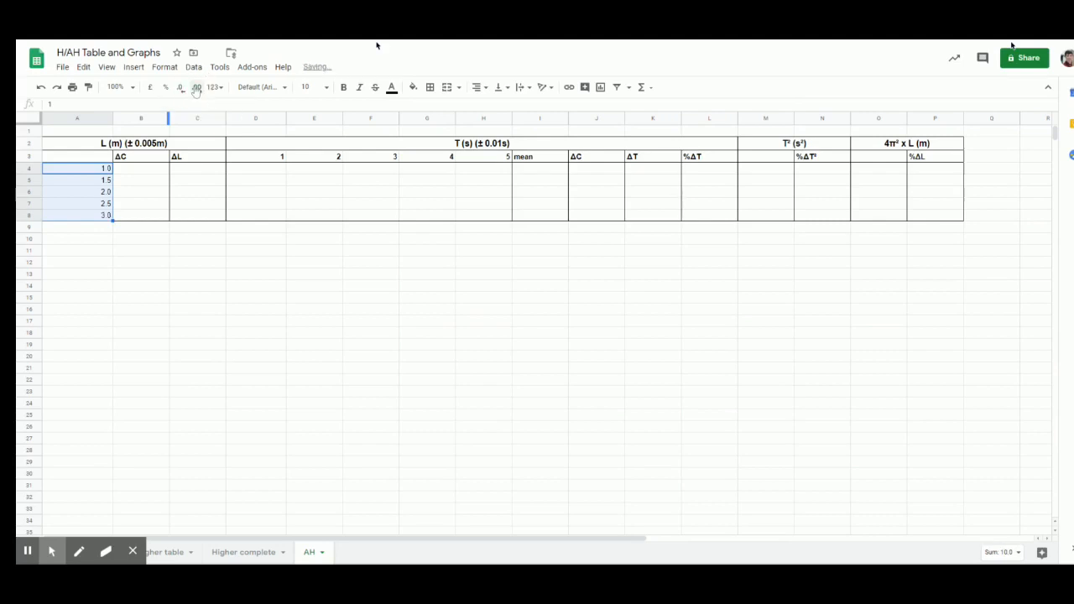
left_click(196, 87)
left_click(196, 88)
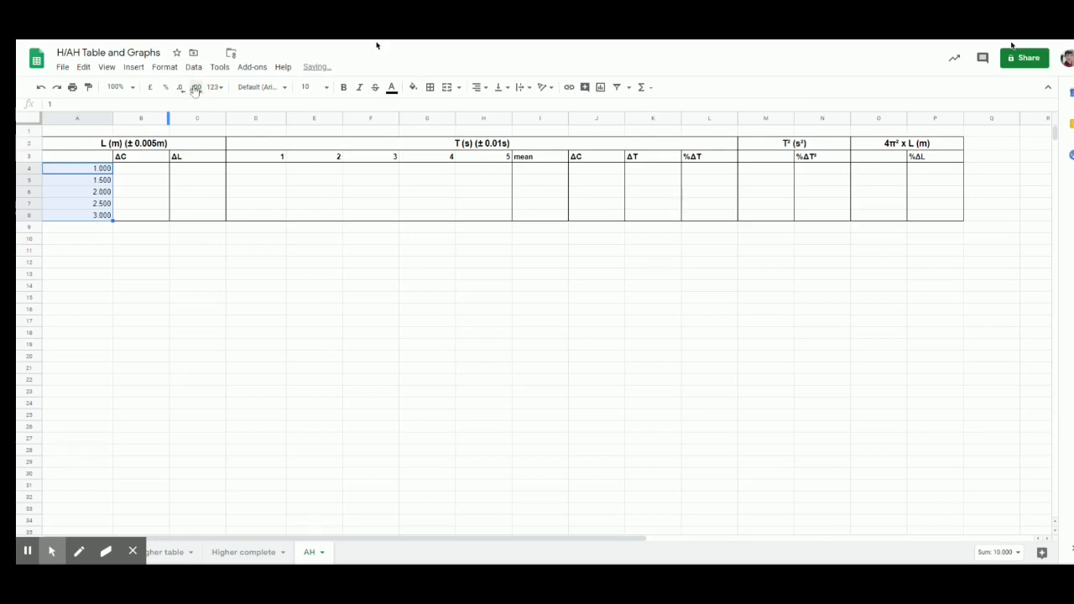
Step: Enter 0.0005 as the ΔC value in B4 and fill it down to B8
left_click(142, 172)
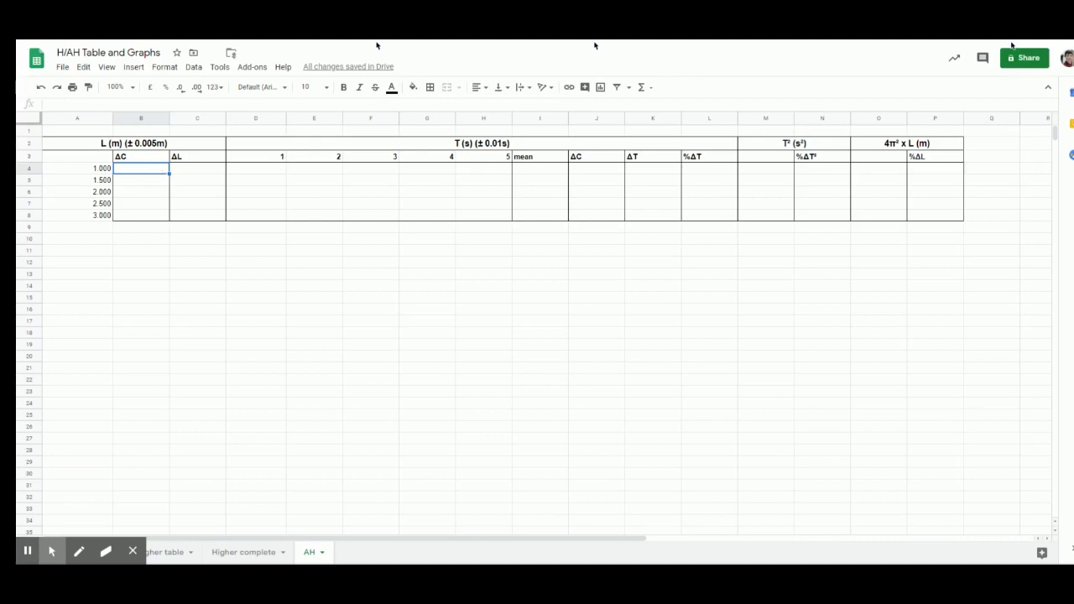
type("0.0005")
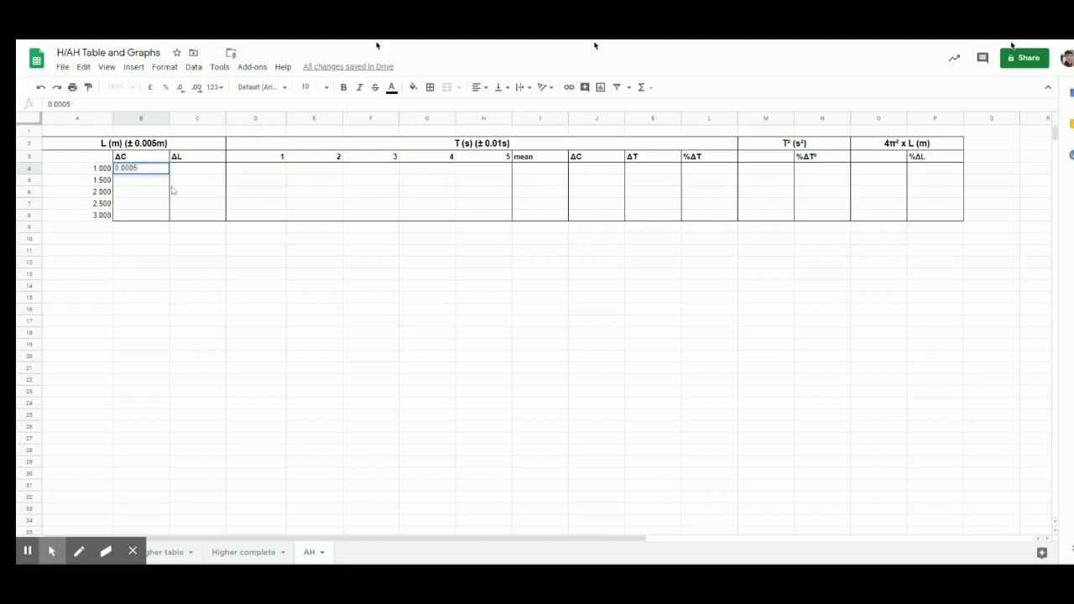
left_click(165, 193)
left_click(162, 172)
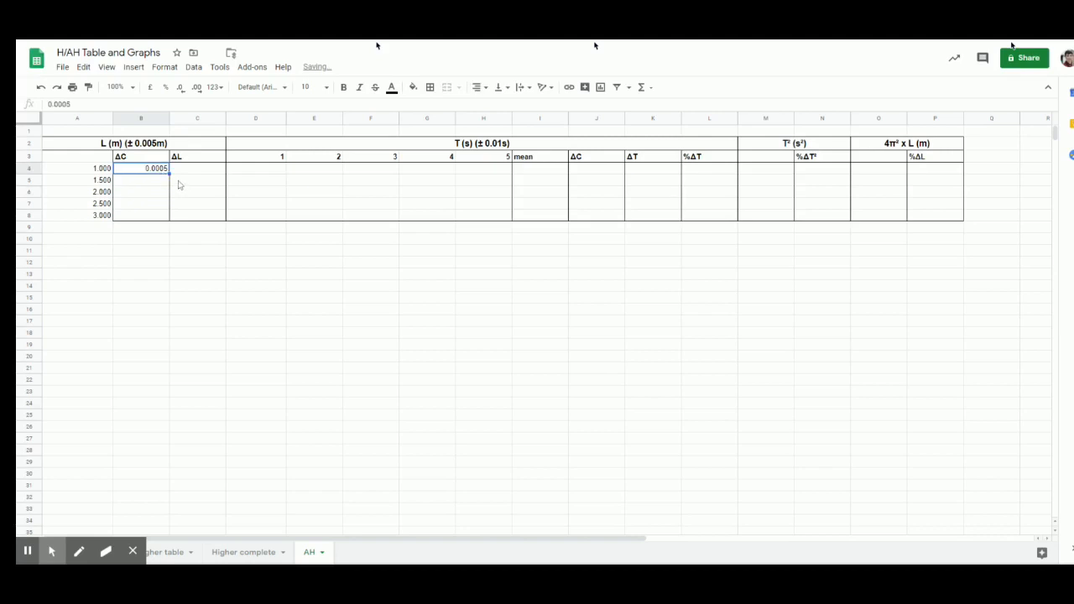
left_click_drag(170, 174, 166, 217)
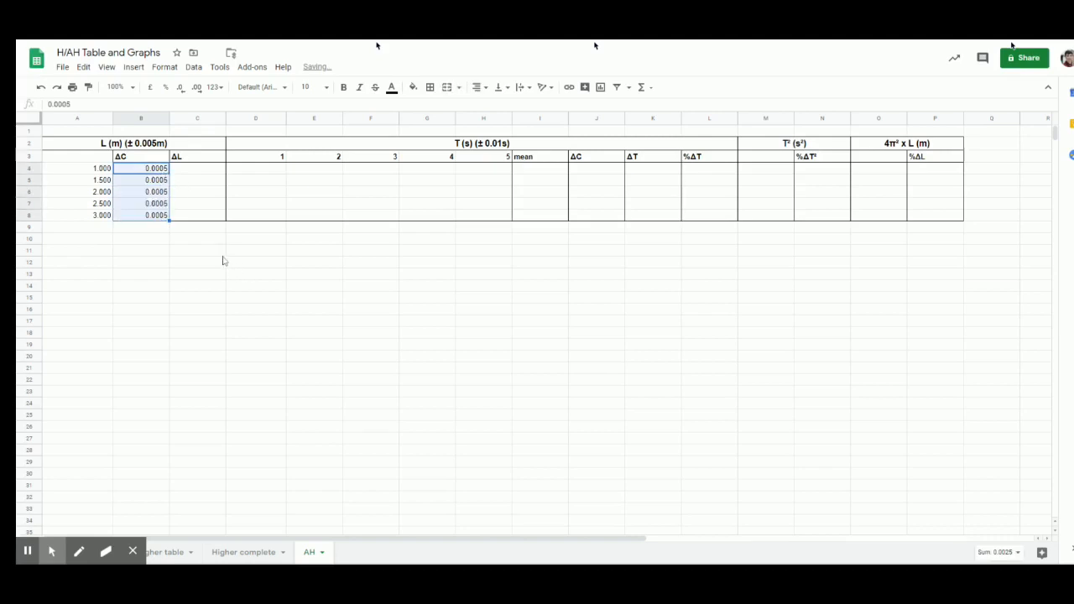
left_click(192, 255)
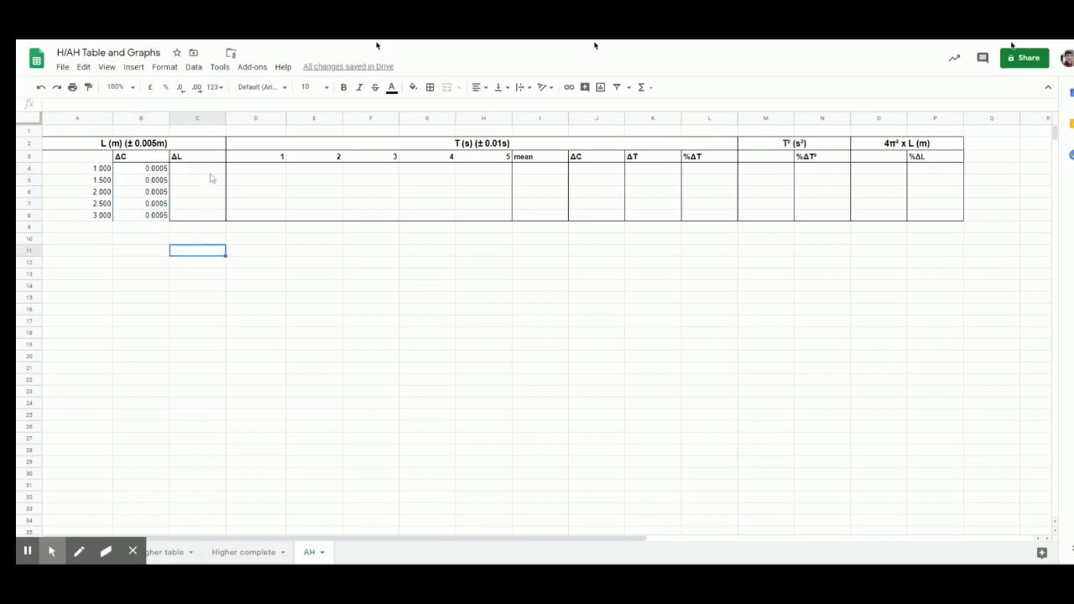
Step: Calculate ΔL in C4 with the formula =SQRT((0.005^2)+(B4^2)) and fill it down to C8
left_click(211, 172)
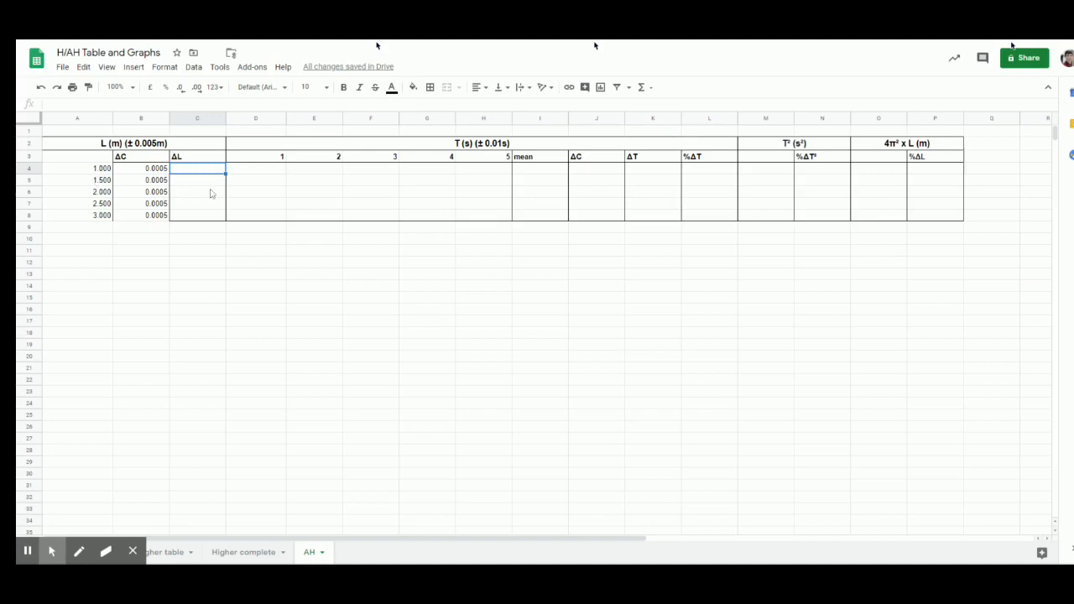
type("=")
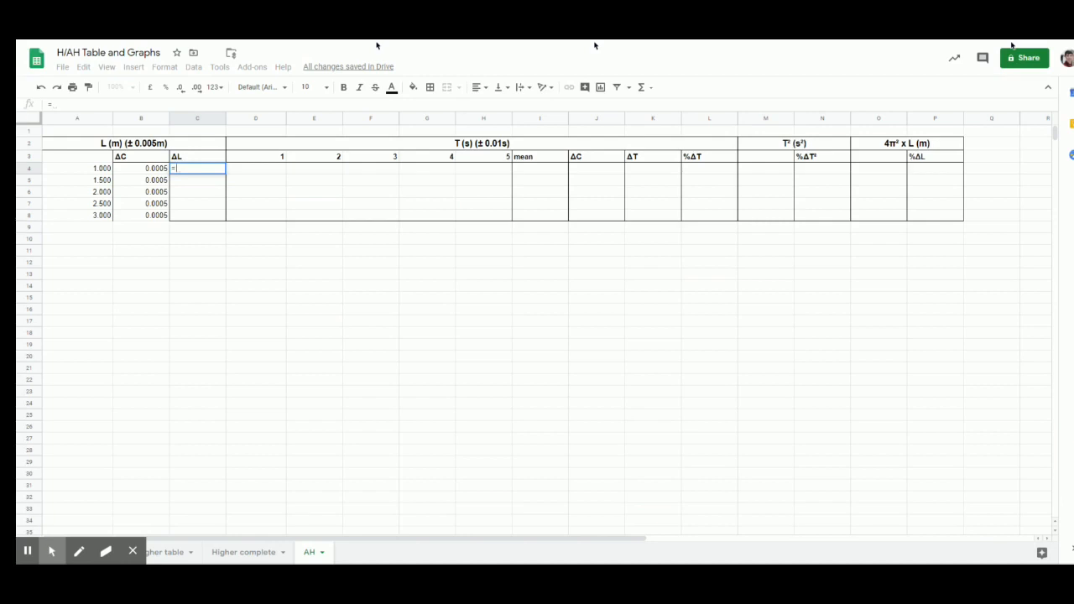
type("suq")
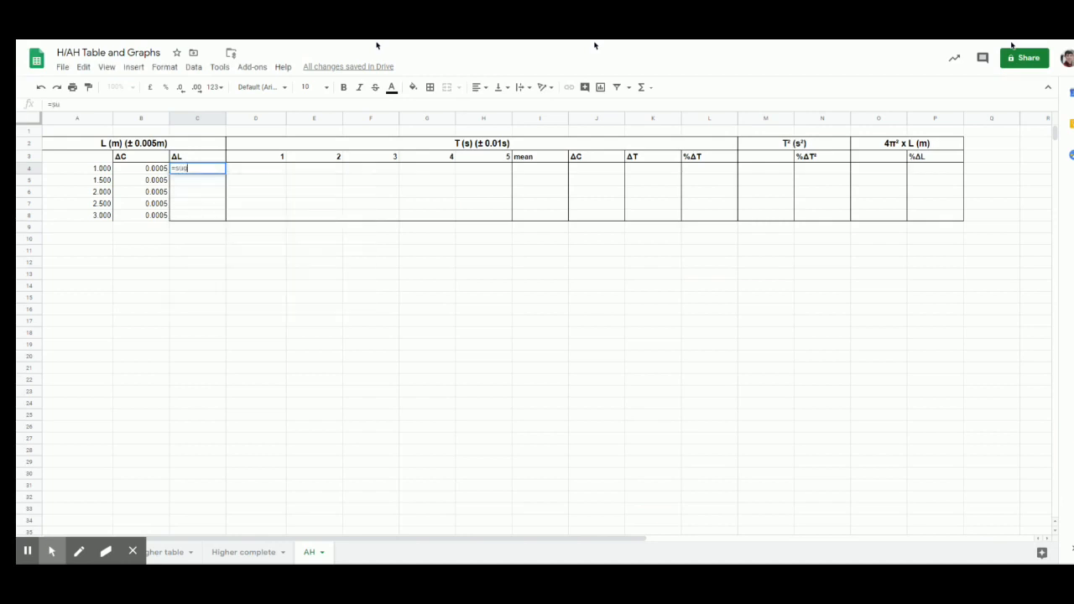
type("a")
key("BackSpace")
key("BackSpace")
key("BackSpace")
type("q")
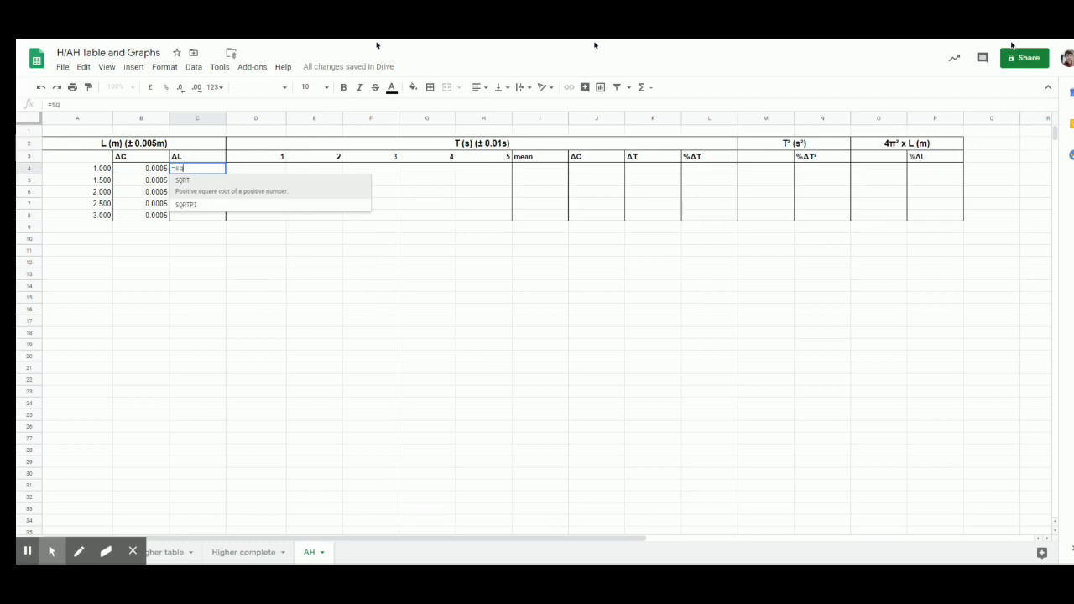
left_click(211, 194)
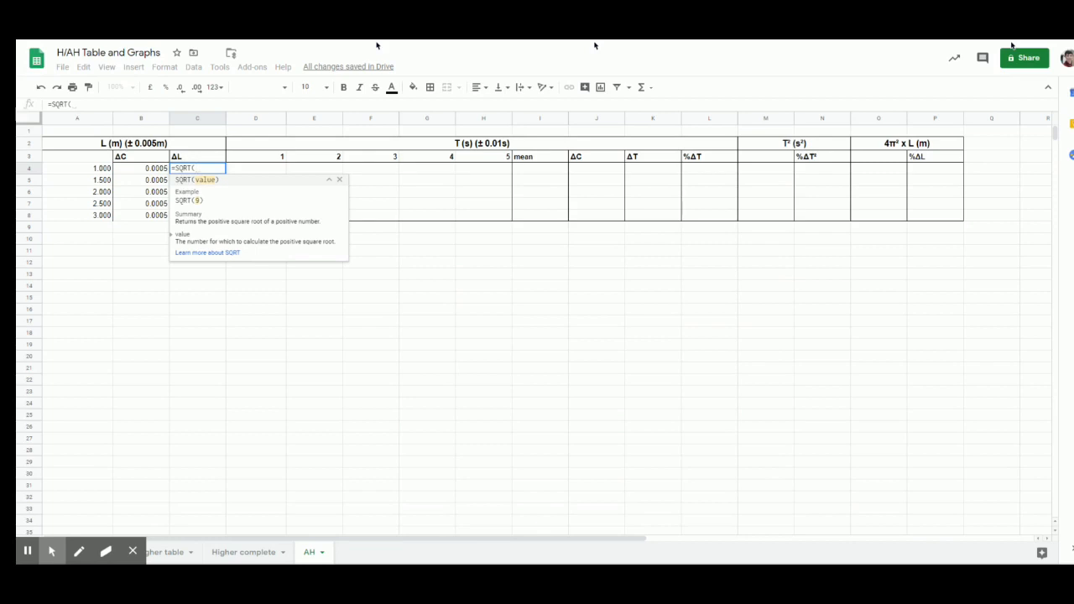
type("(")
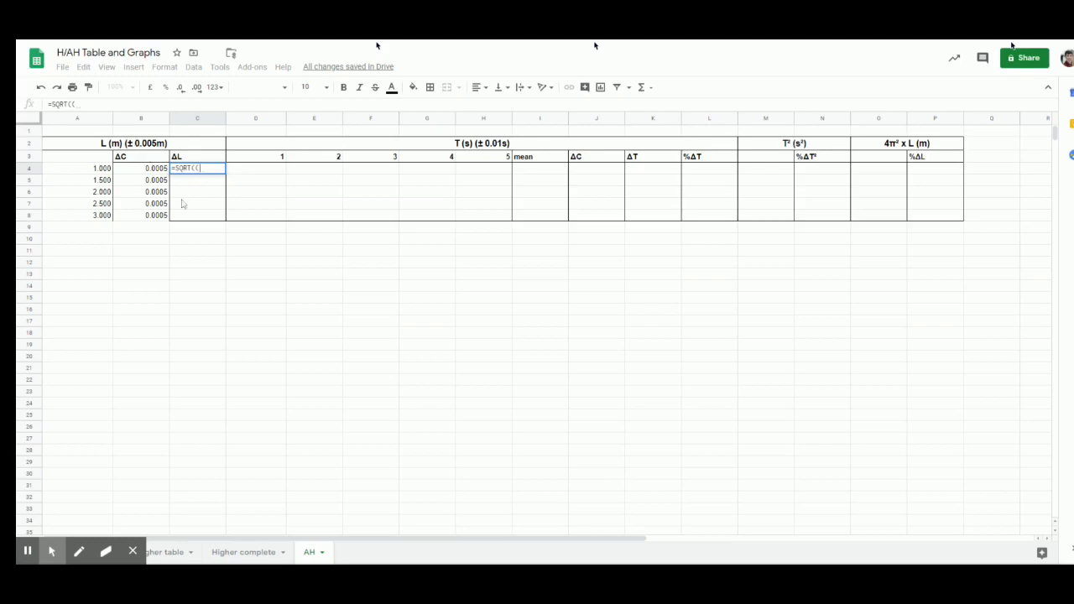
type("0.00")
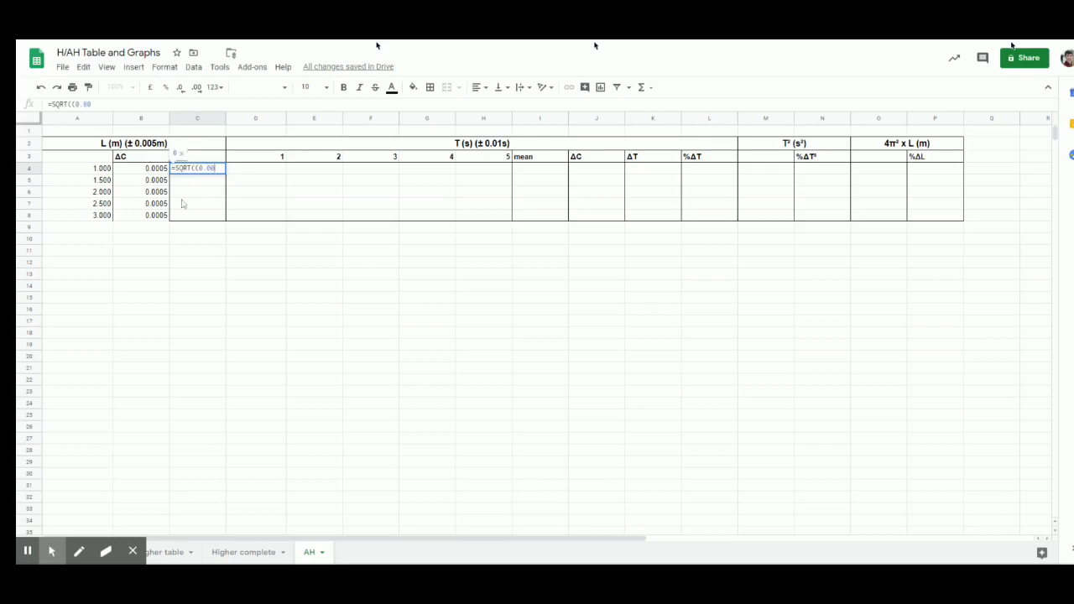
type("5")
type("^2)")
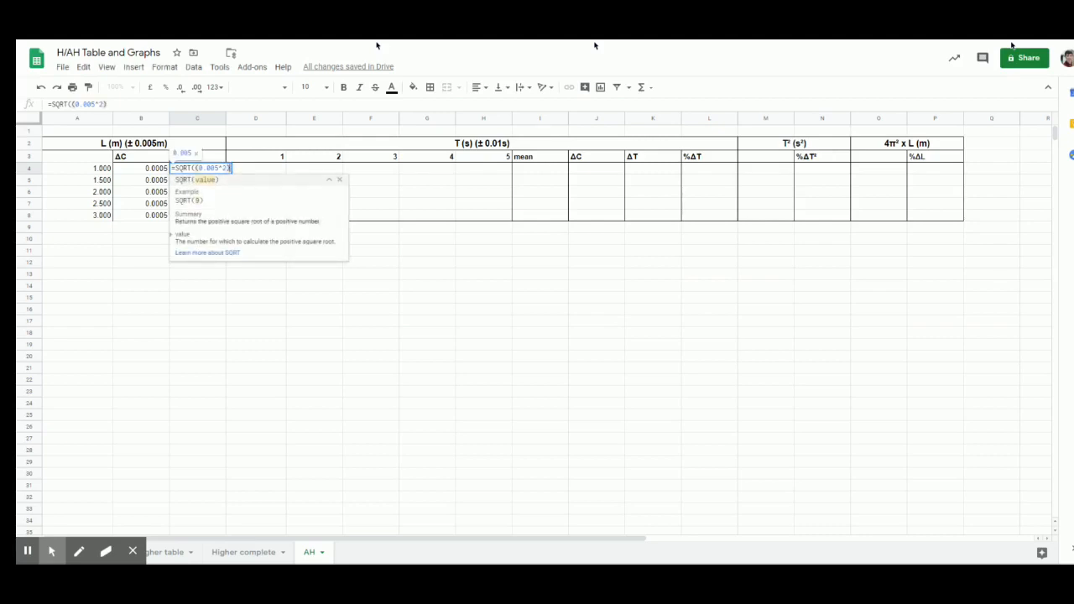
type("+")
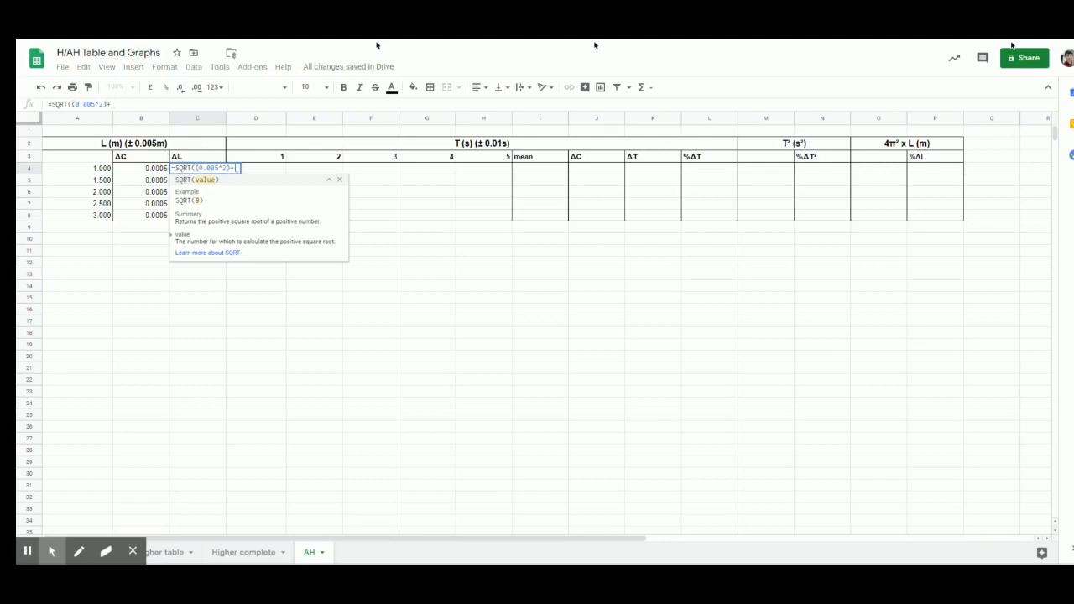
type("(")
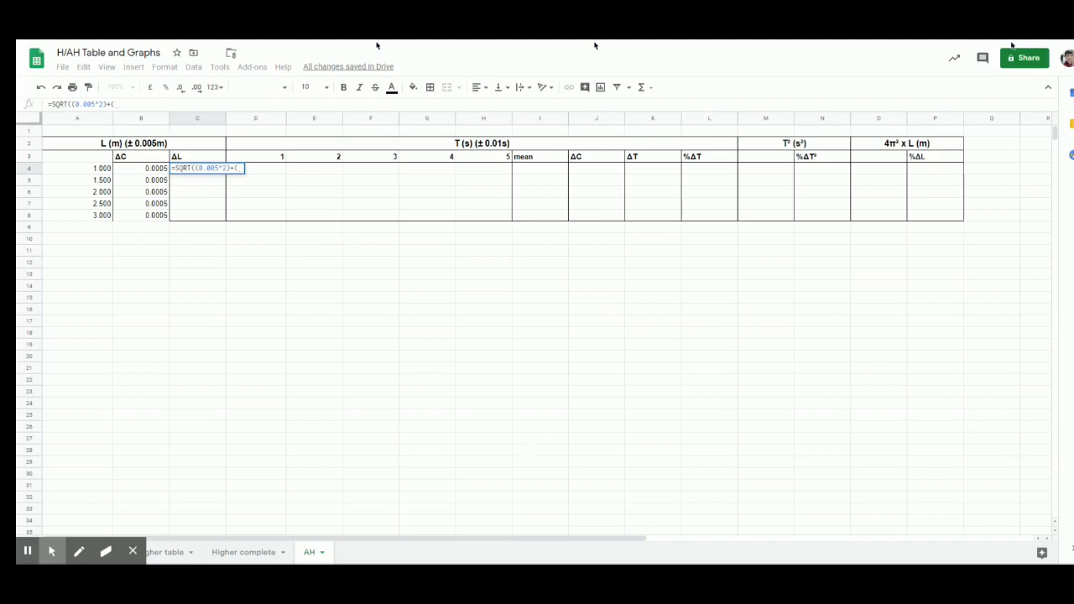
left_click(148, 171)
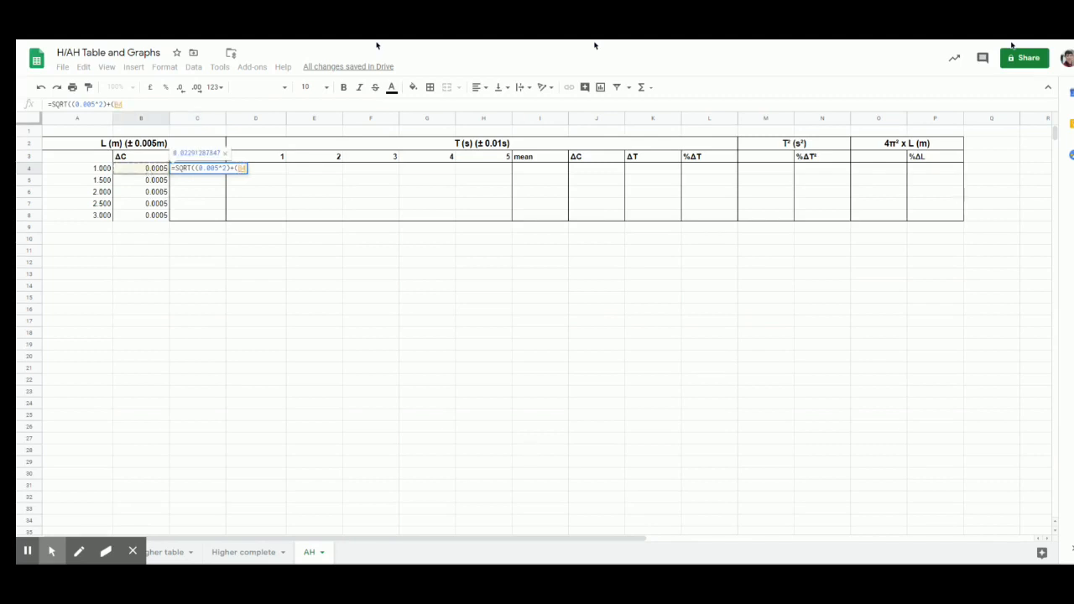
type("*")
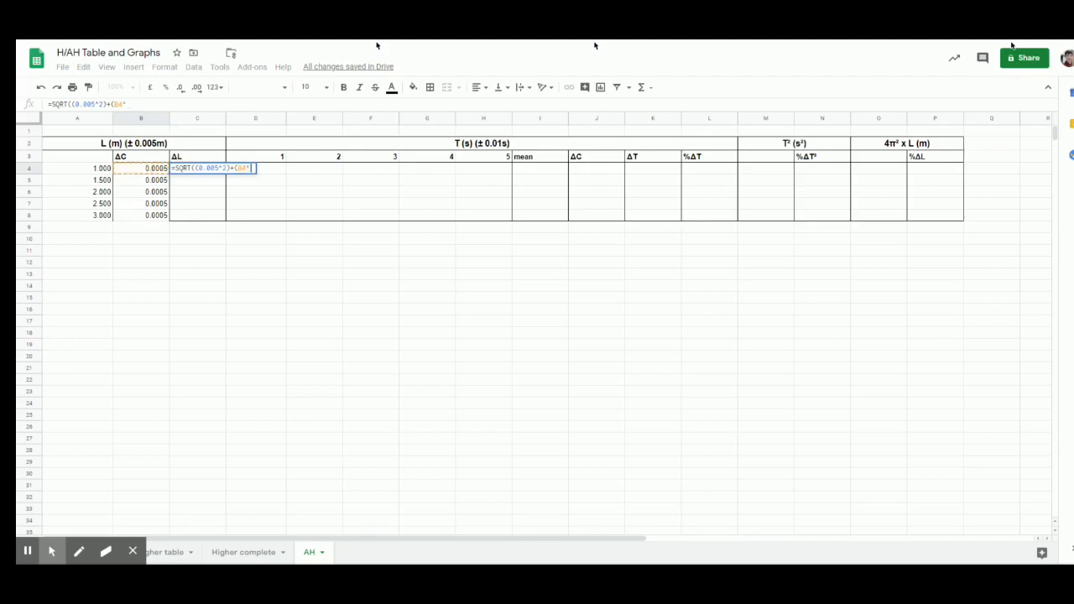
type("2")
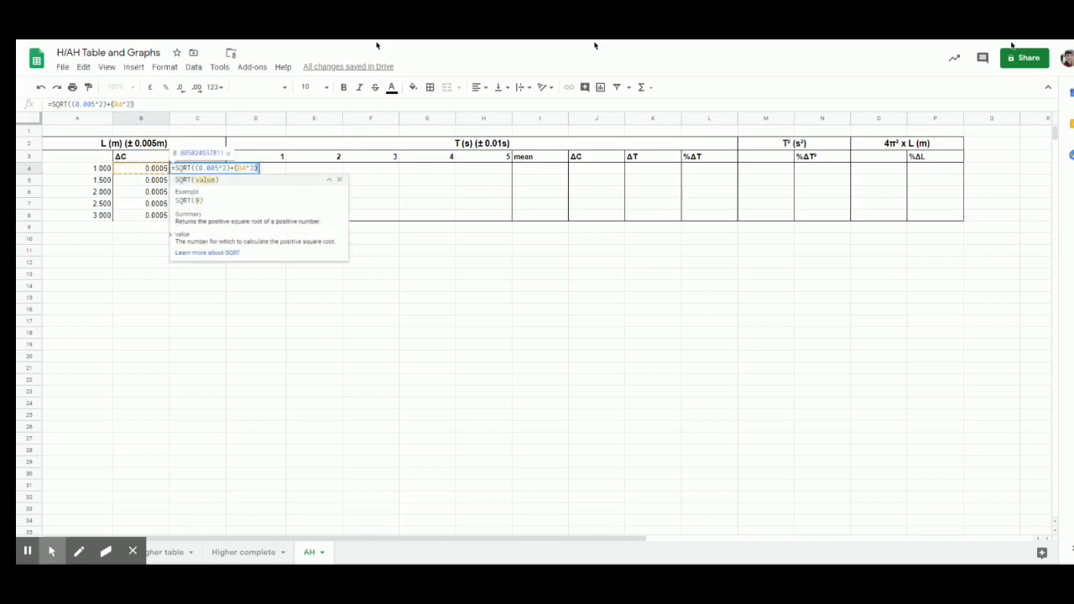
type(")")
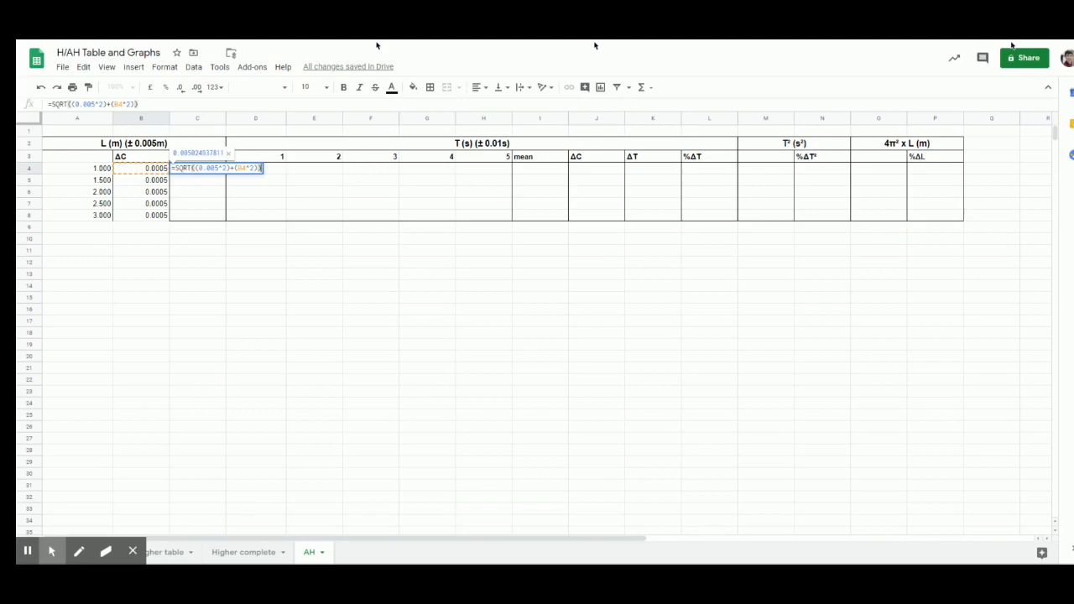
key("Return")
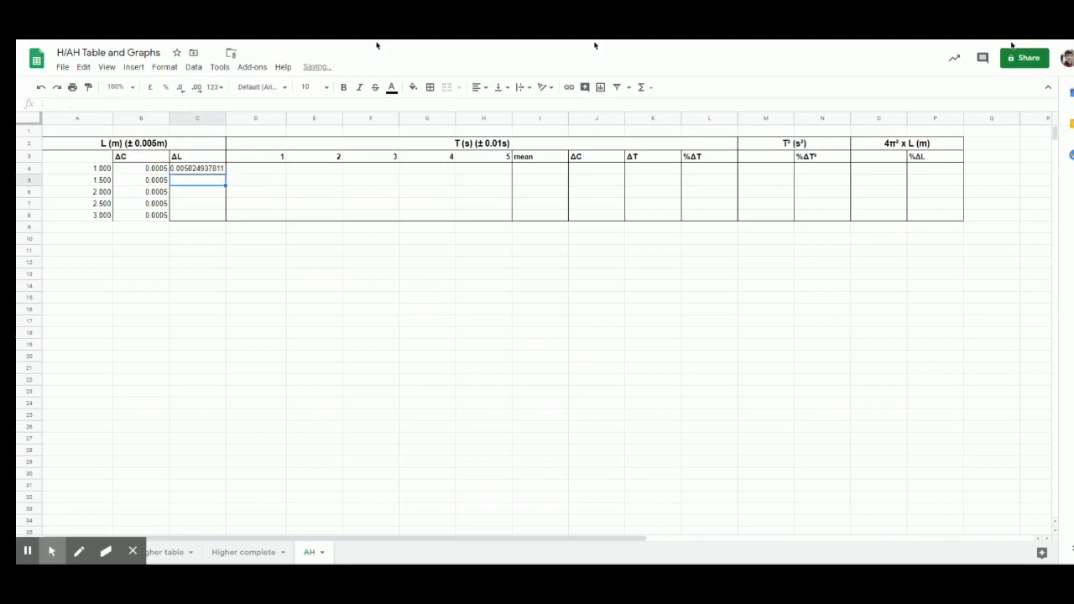
left_click(181, 171)
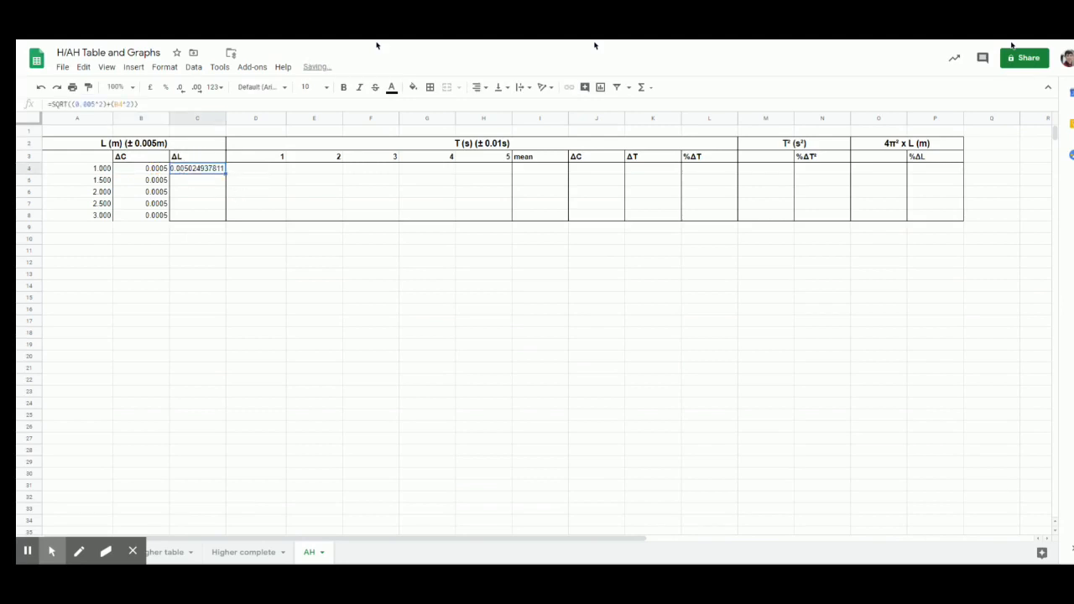
left_click_drag(226, 174, 226, 217)
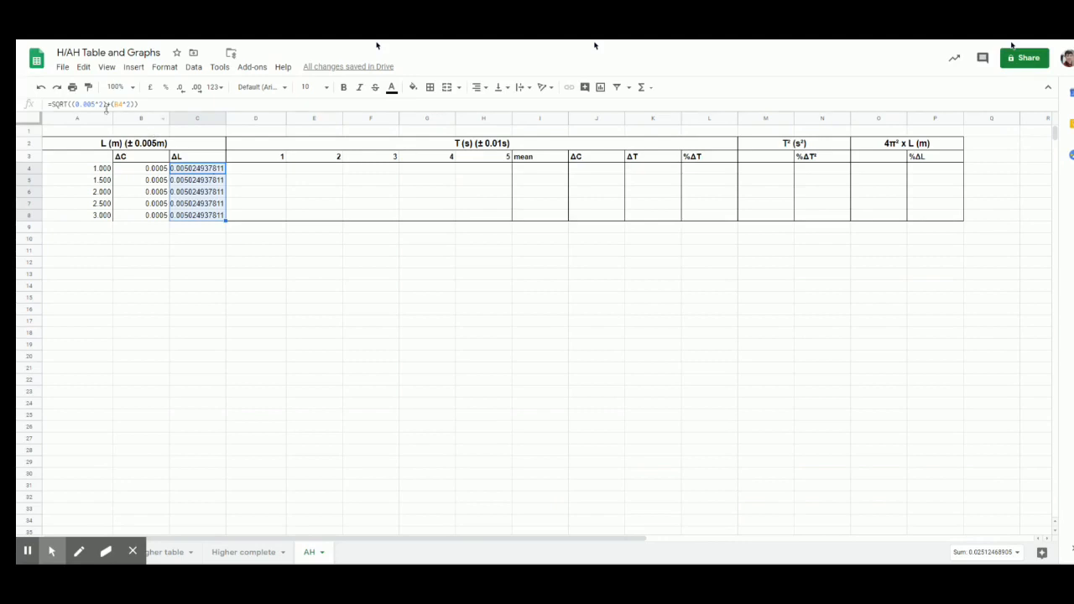
Step: Reduce the ΔL values in C4:C8 to three decimal places
left_click(180, 89)
left_click(180, 89)
left_click(180, 89)
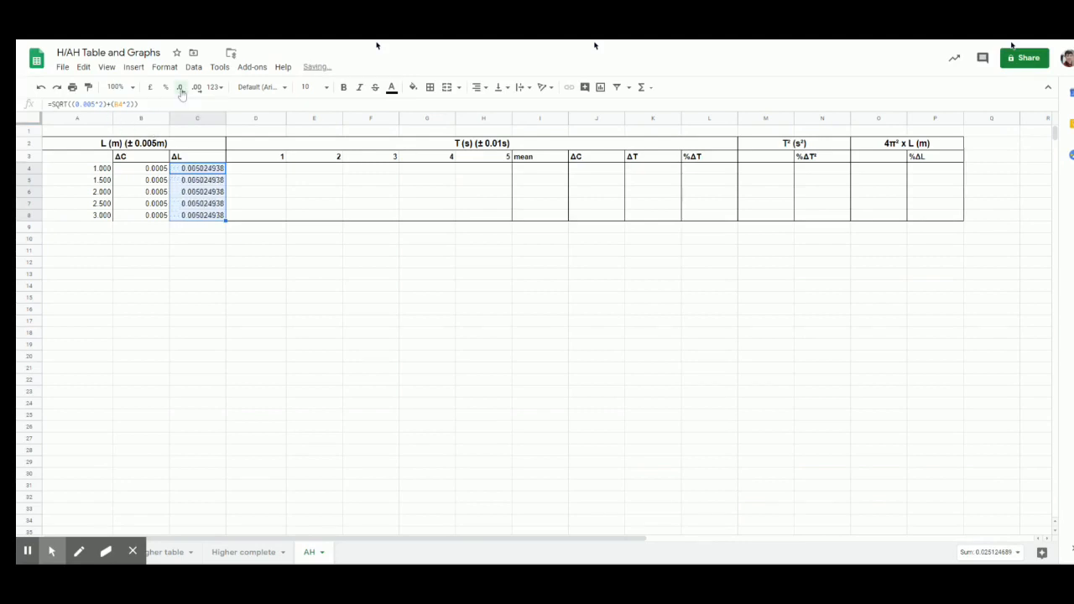
left_click(181, 89)
left_click(180, 89)
left_click(180, 89)
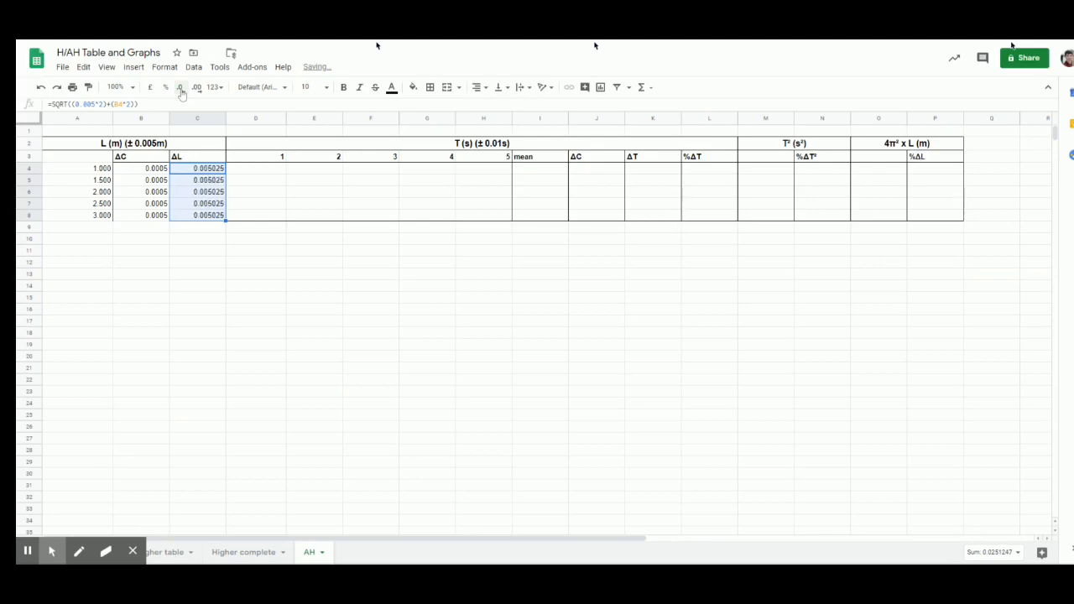
left_click(181, 89)
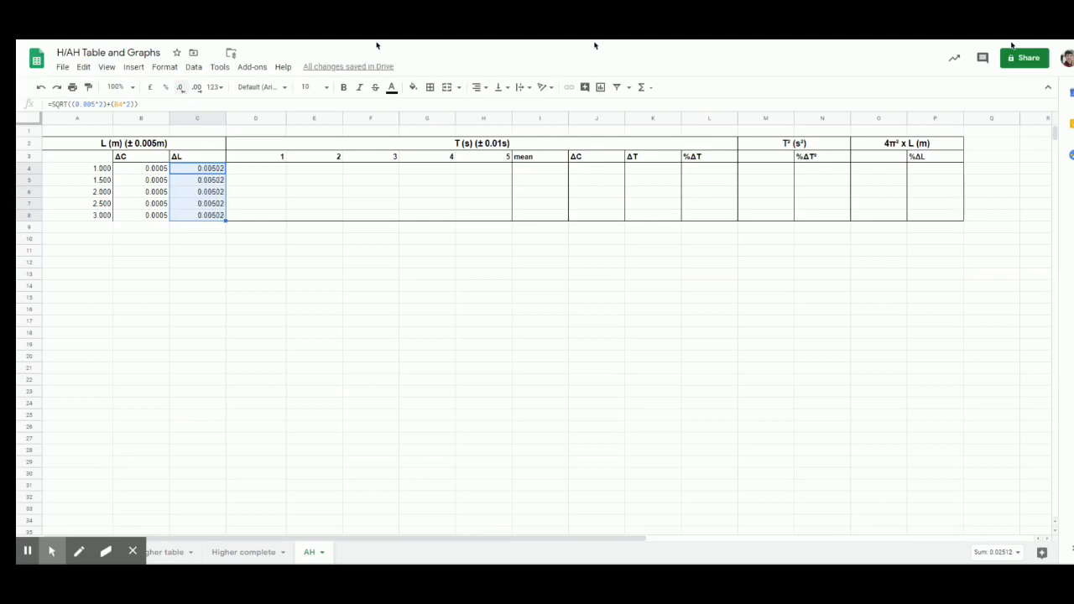
left_click(181, 89)
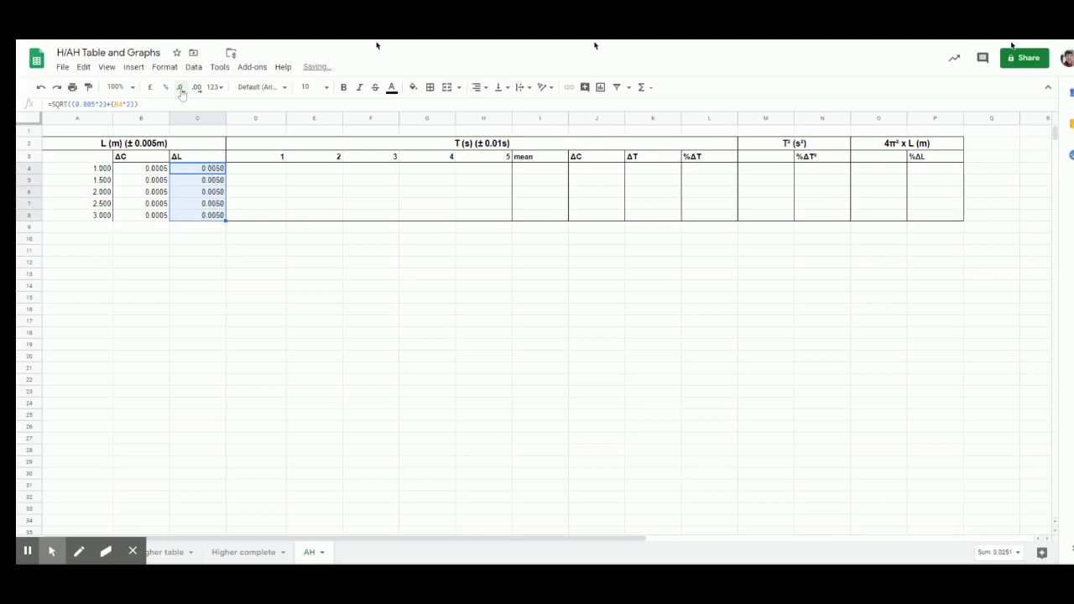
left_click(180, 89)
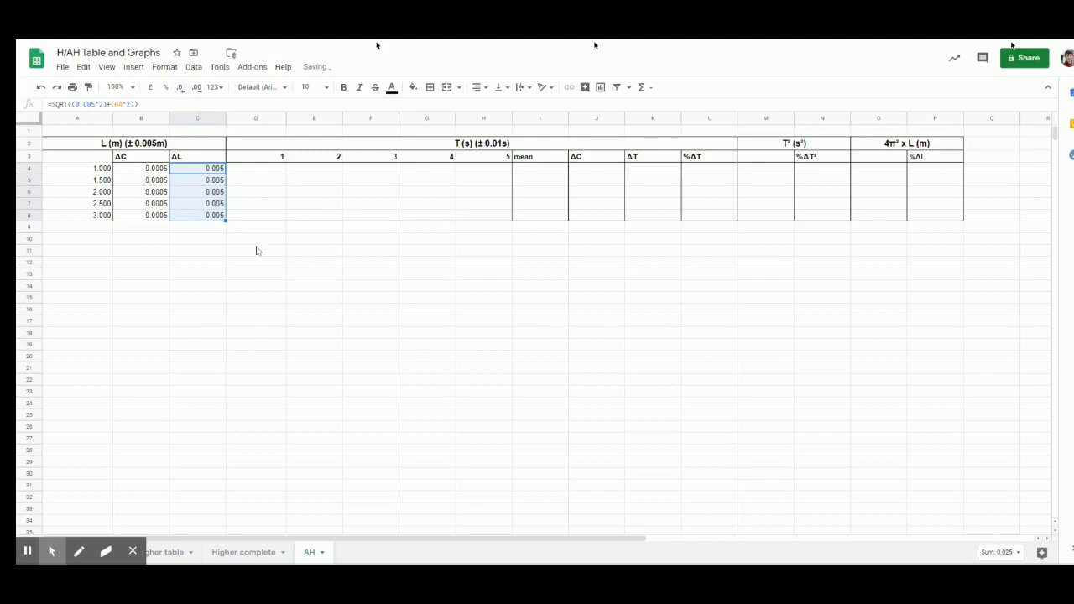
left_click(249, 249)
Step: Add a bottom border to cells A8:C8 to close off the length section of the table
left_click(86, 218)
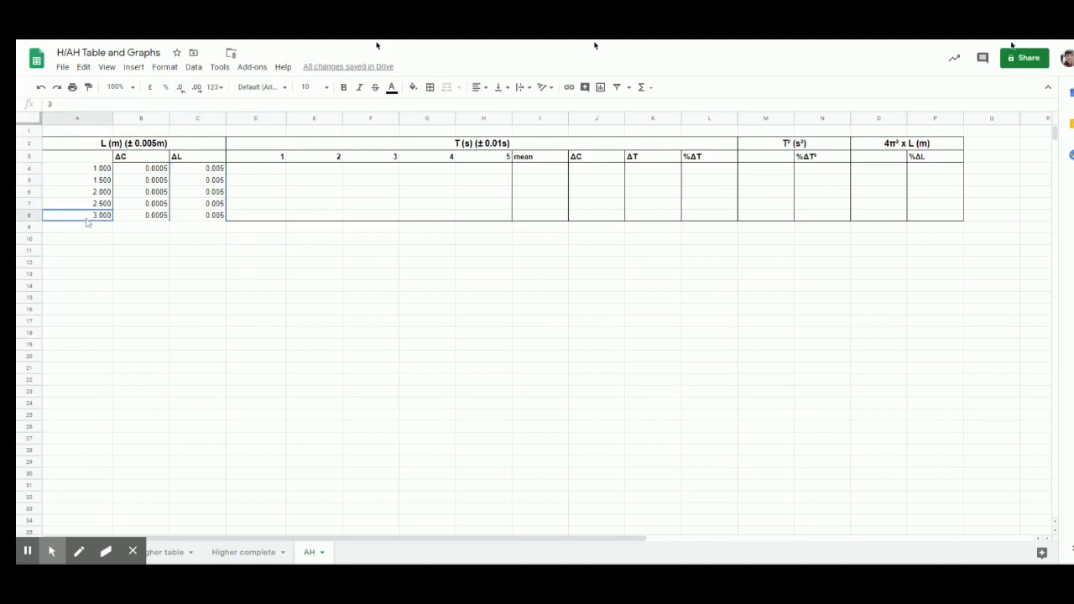
left_click_drag(87, 220, 196, 221)
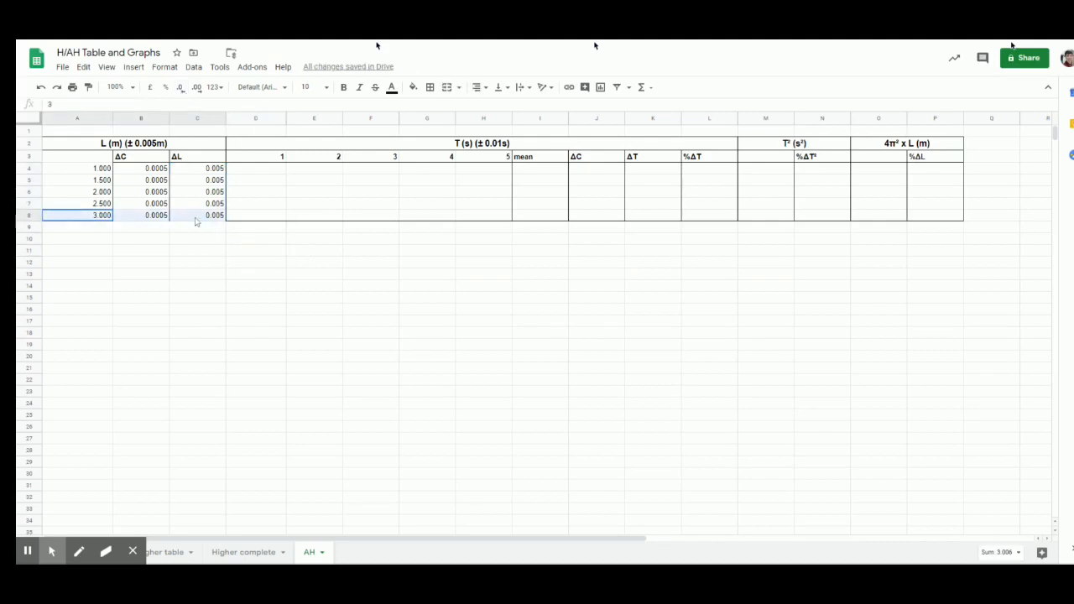
left_click(430, 87)
left_click(479, 125)
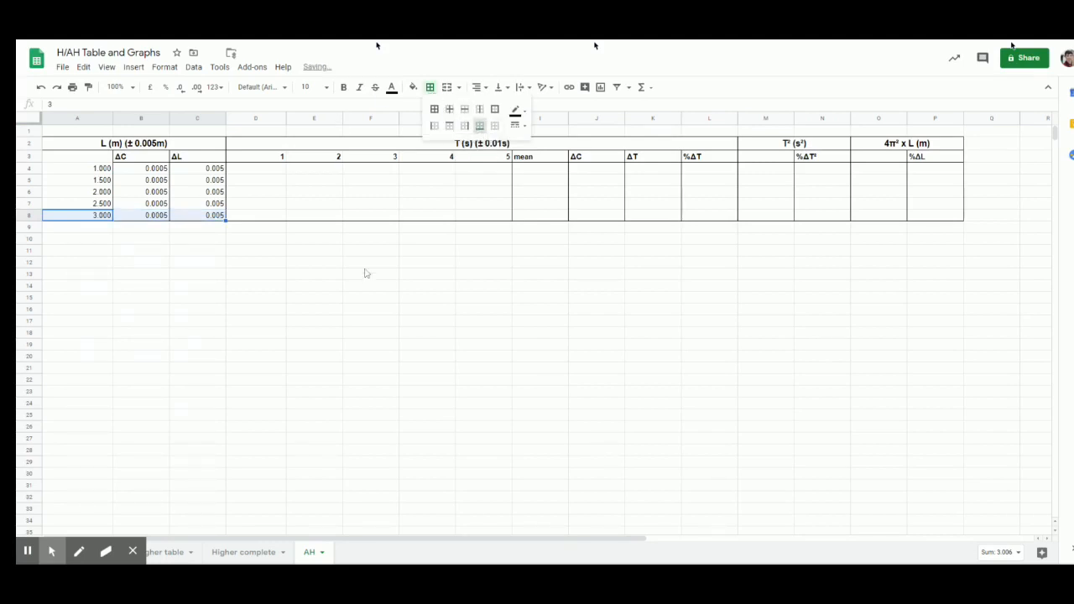
left_click(367, 266)
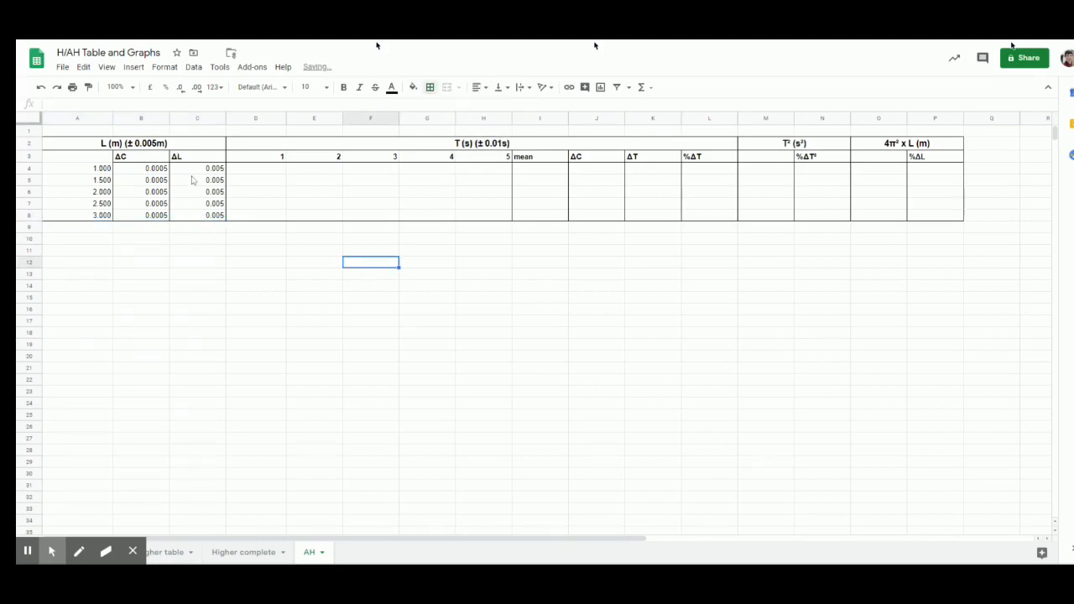
Step: Fill in the T readings in D4:H8 and calculate the first row's mean in I4 with =AVERAGE(D4:H4)
left_click(272, 174)
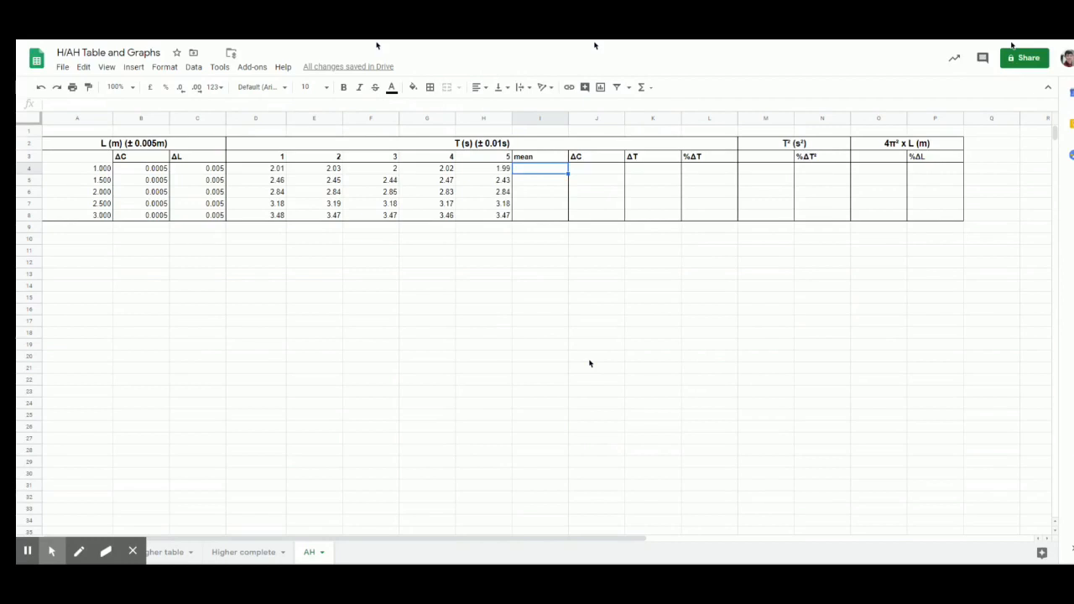
left_click(544, 175)
type("=")
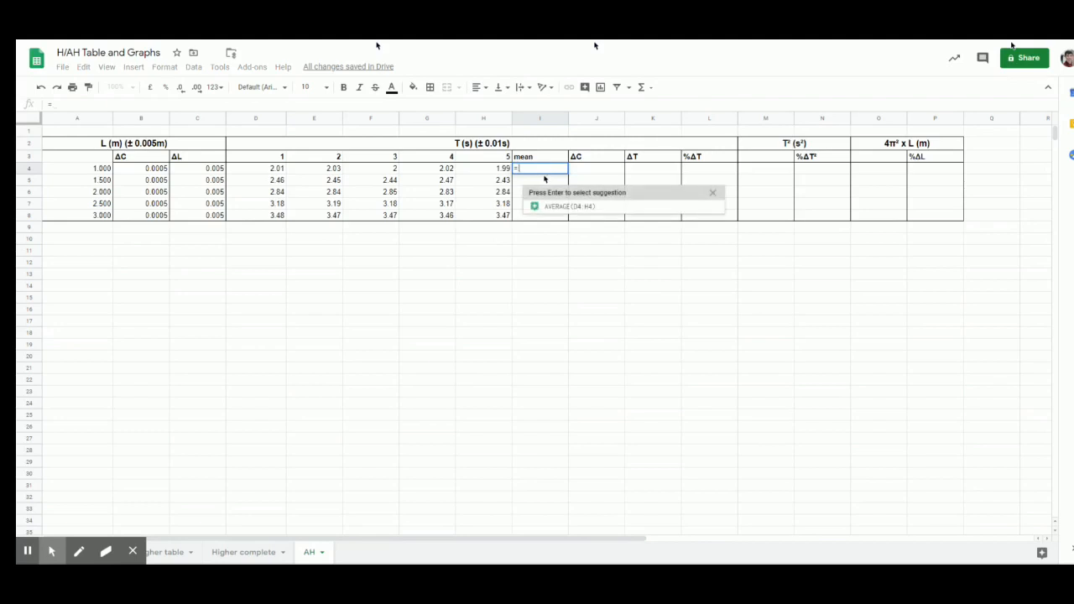
type("aver")
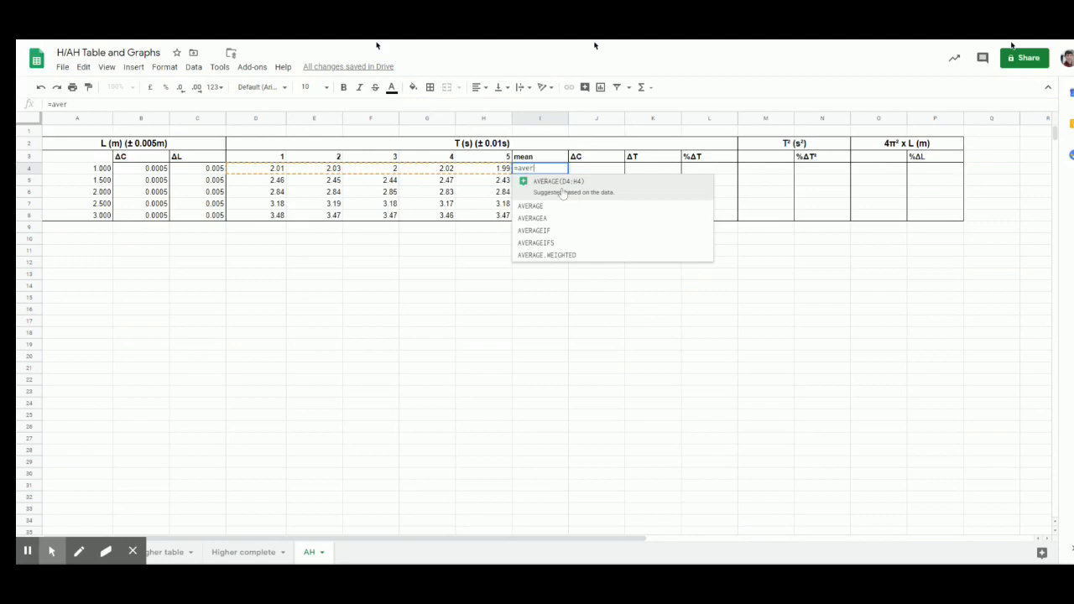
left_click(561, 190)
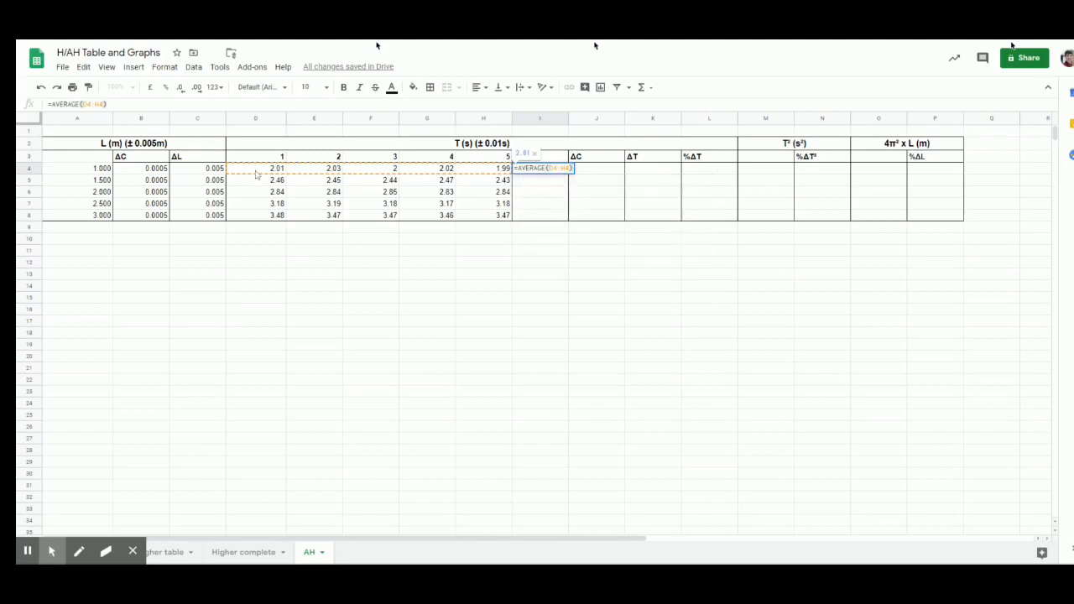
left_click_drag(257, 174, 492, 172)
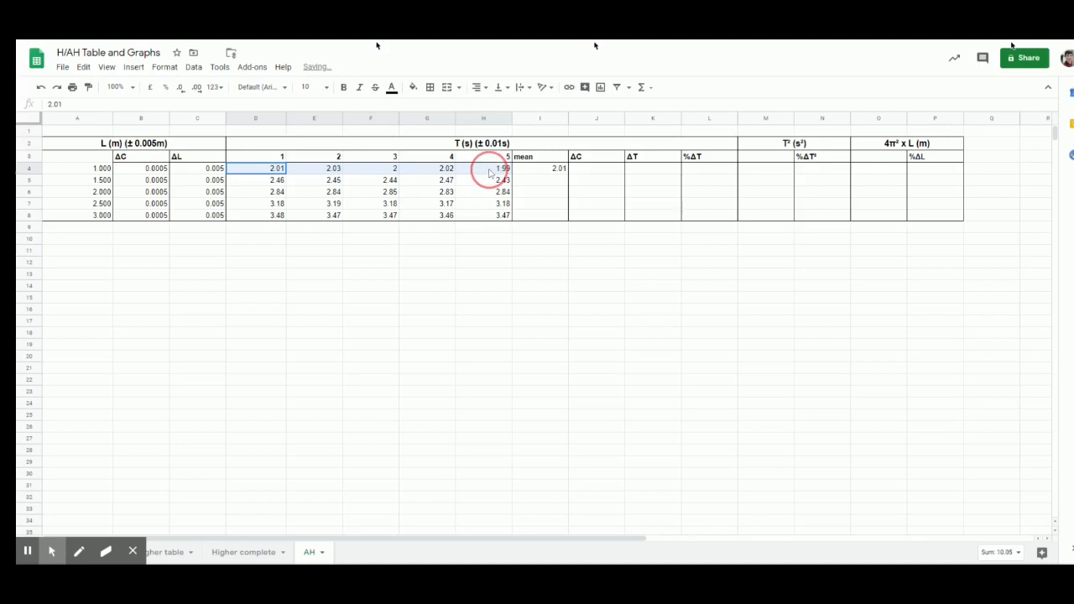
left_click(554, 171)
Step: Calculate the second row's mean T in I5 with the formula =AVERAGE(D5:H5)
left_click(537, 183)
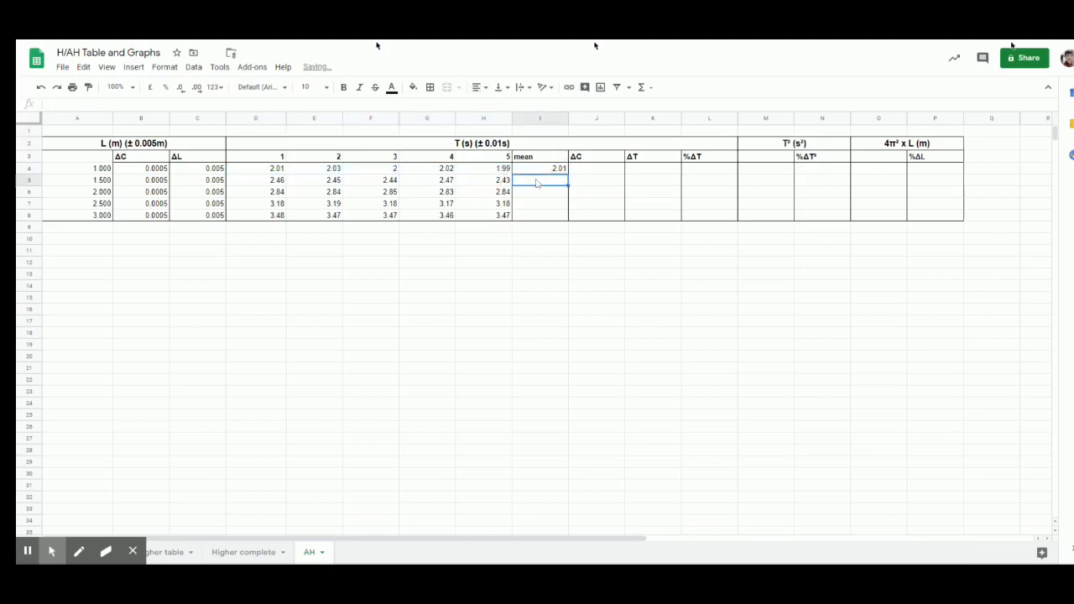
type("=")
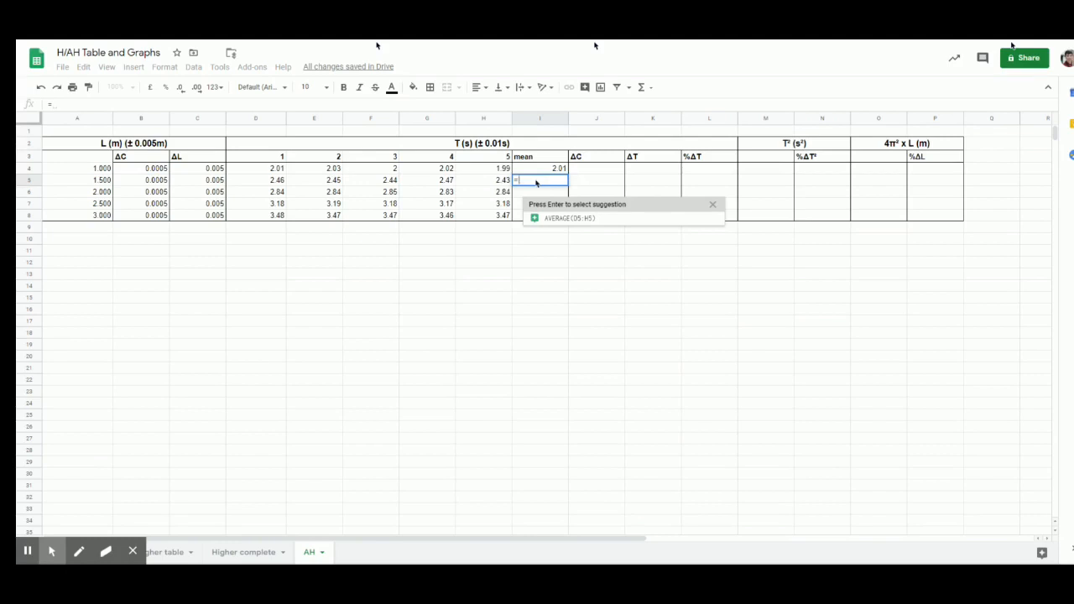
type("avra")
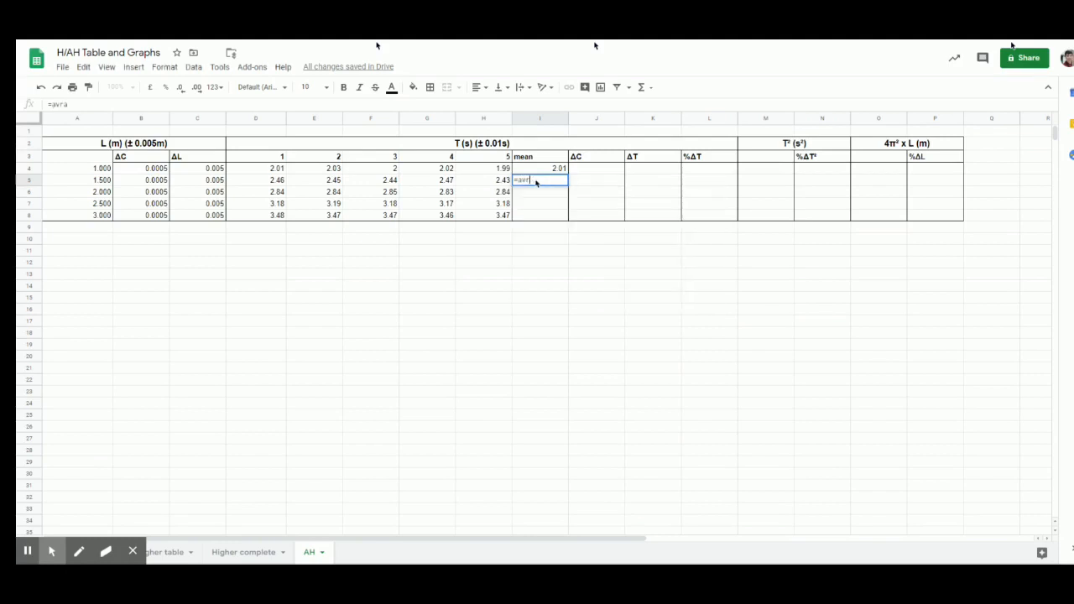
key("BackSpace")
key("BackSpace")
type("er")
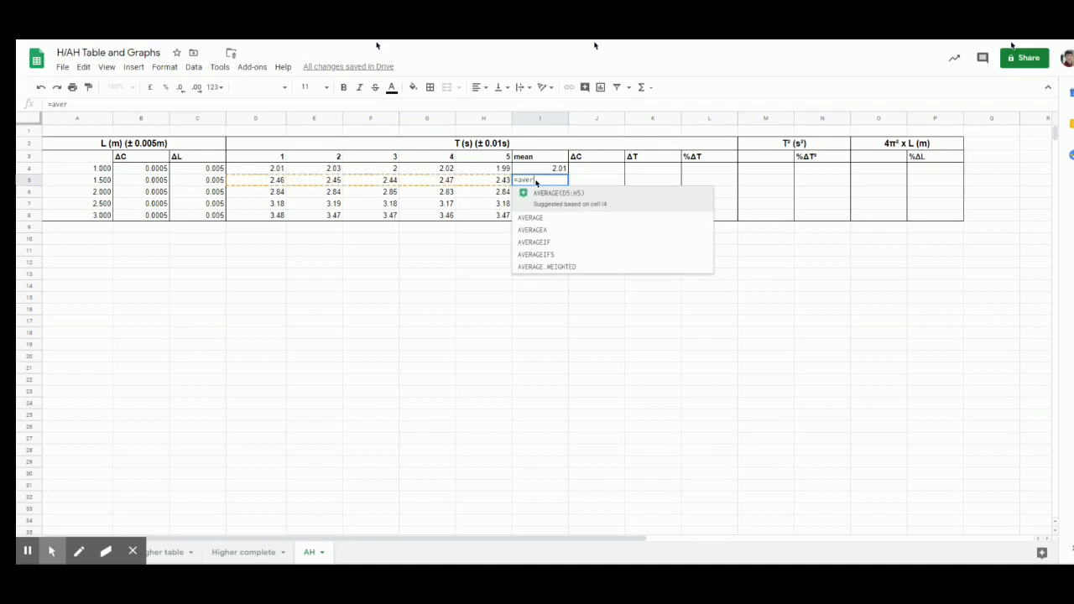
left_click(533, 216)
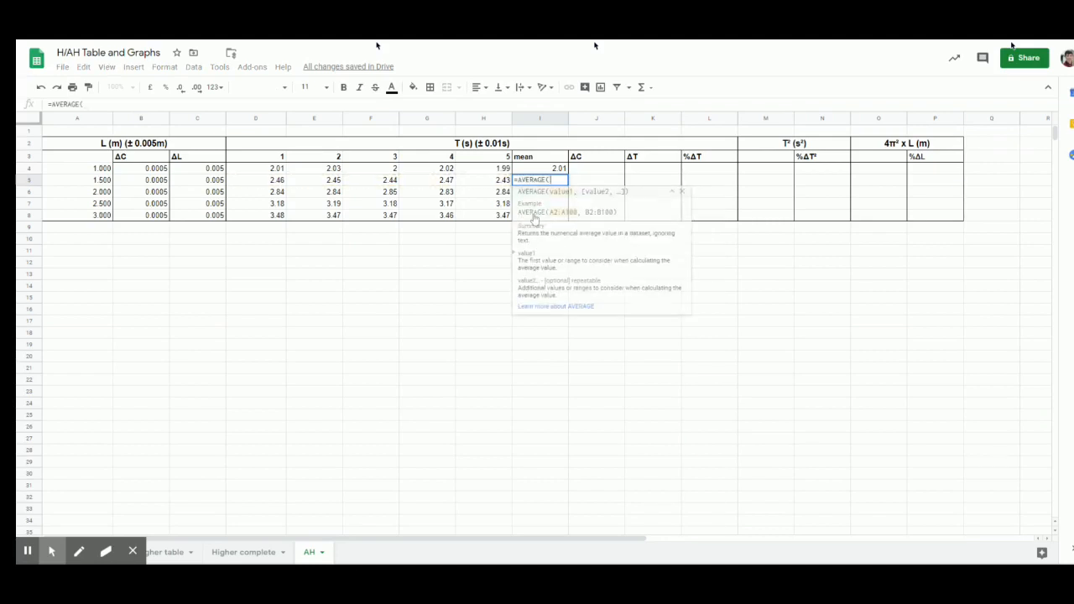
left_click_drag(262, 180, 475, 183)
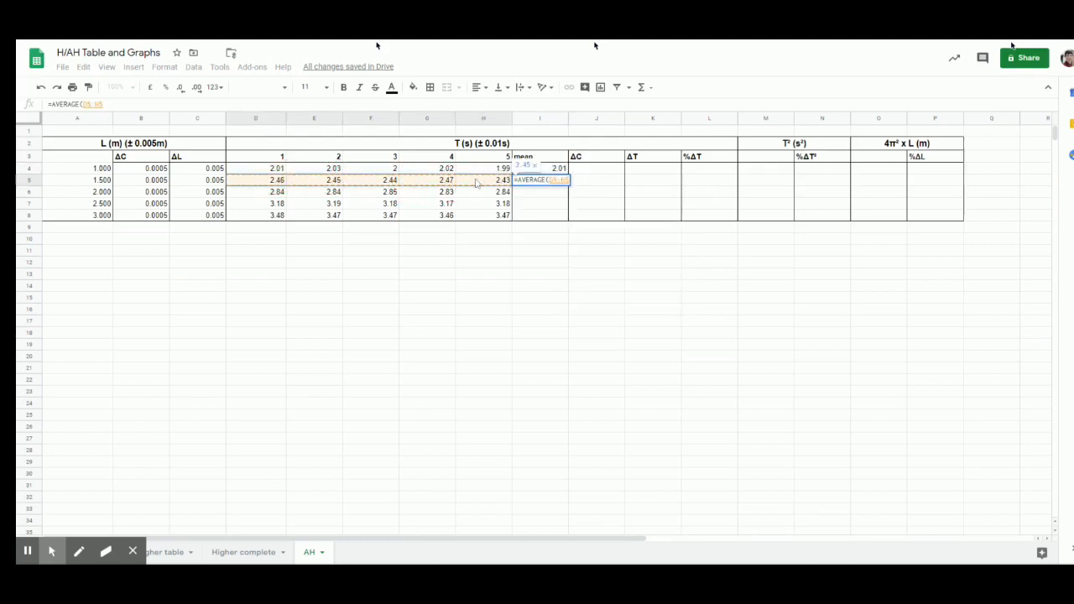
type(")")
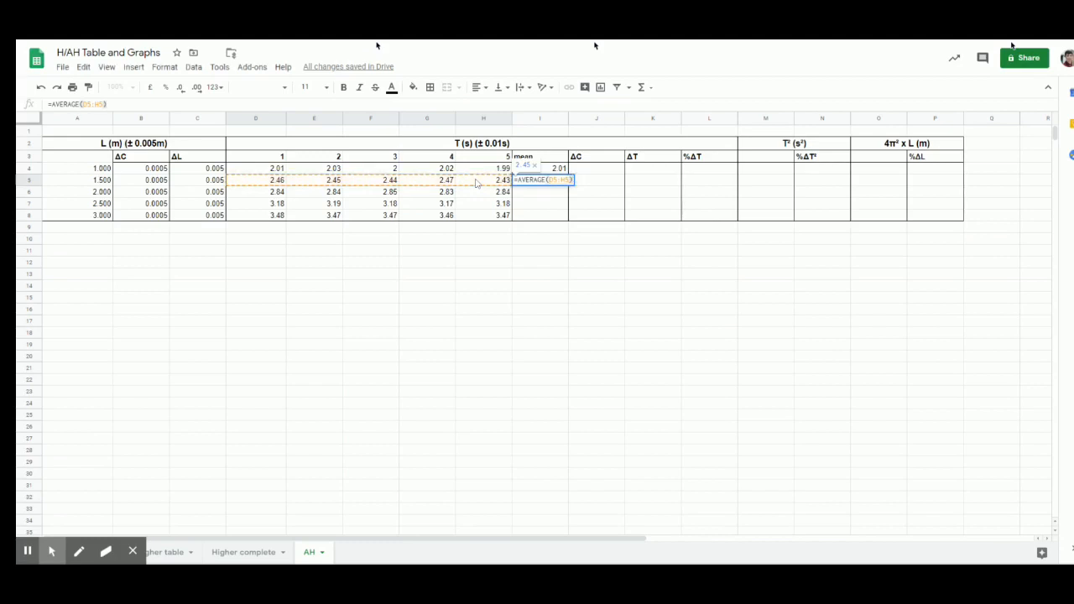
key("Return")
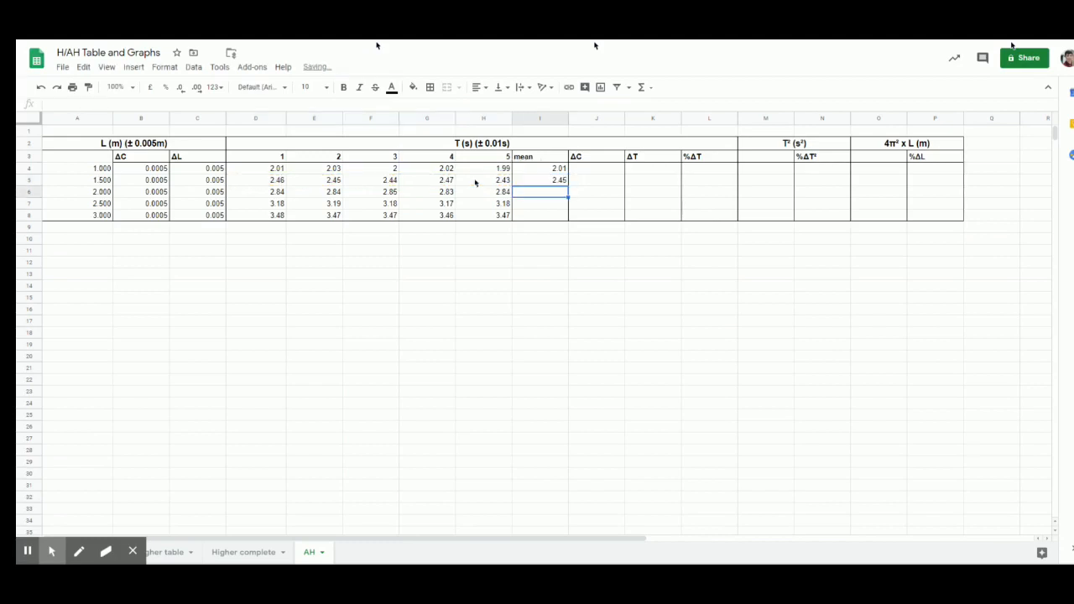
Step: Fill the mean formula from I4:I5 down to I8 and format the means to two decimal places
left_click_drag(523, 172, 528, 184)
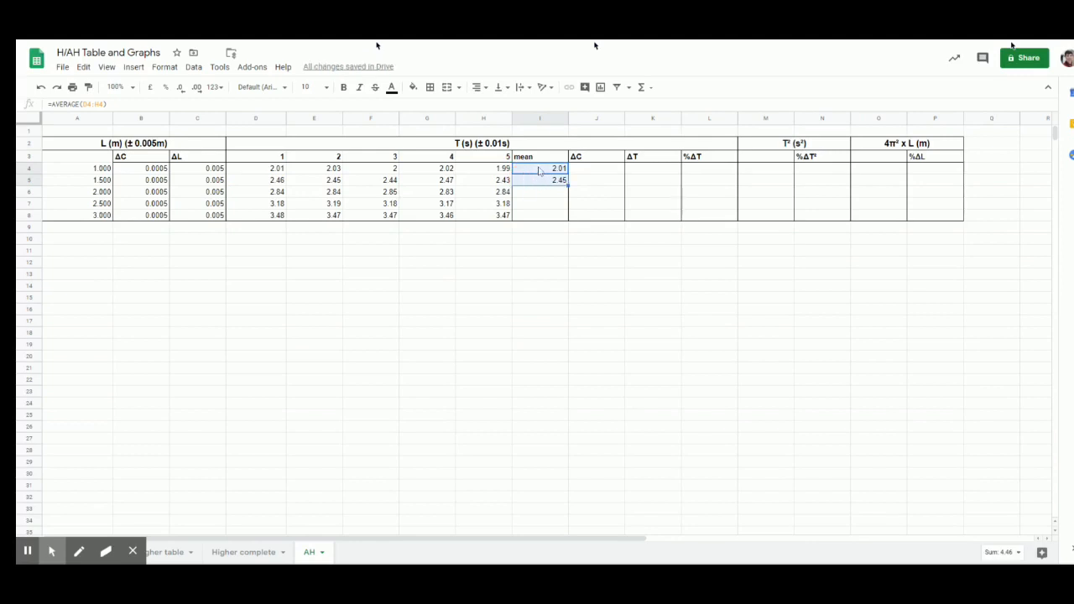
left_click(542, 192)
left_click_drag(539, 169, 539, 181)
left_click_drag(568, 187, 568, 218)
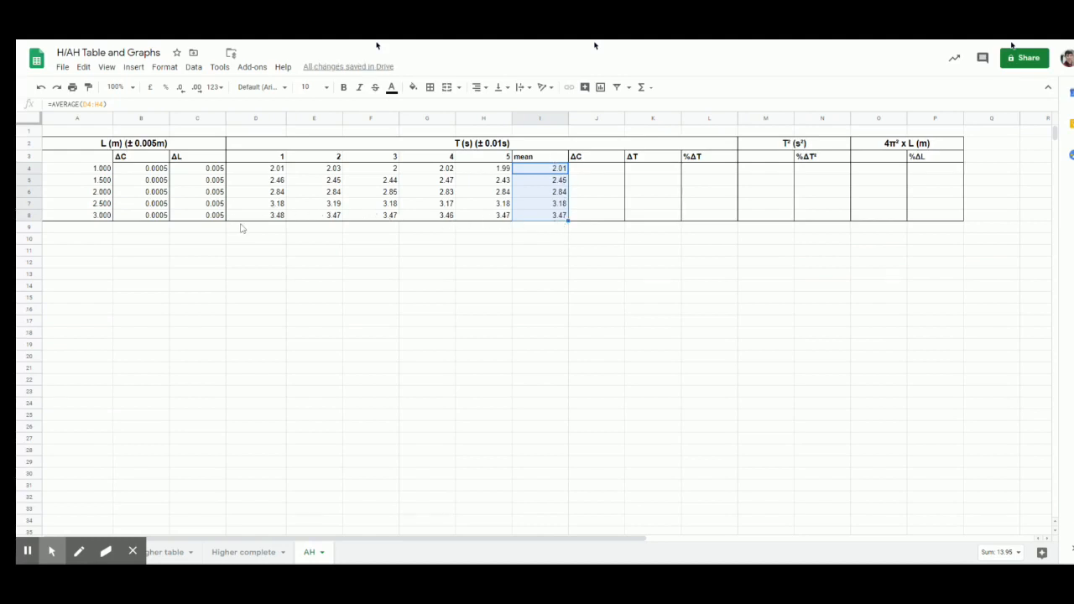
left_click(197, 87)
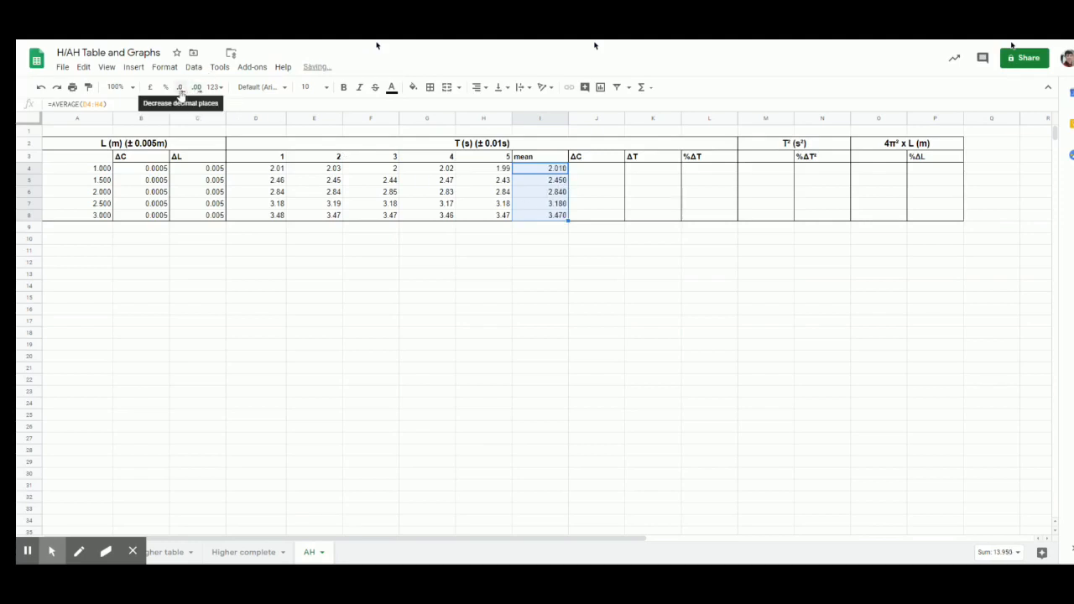
left_click(180, 88)
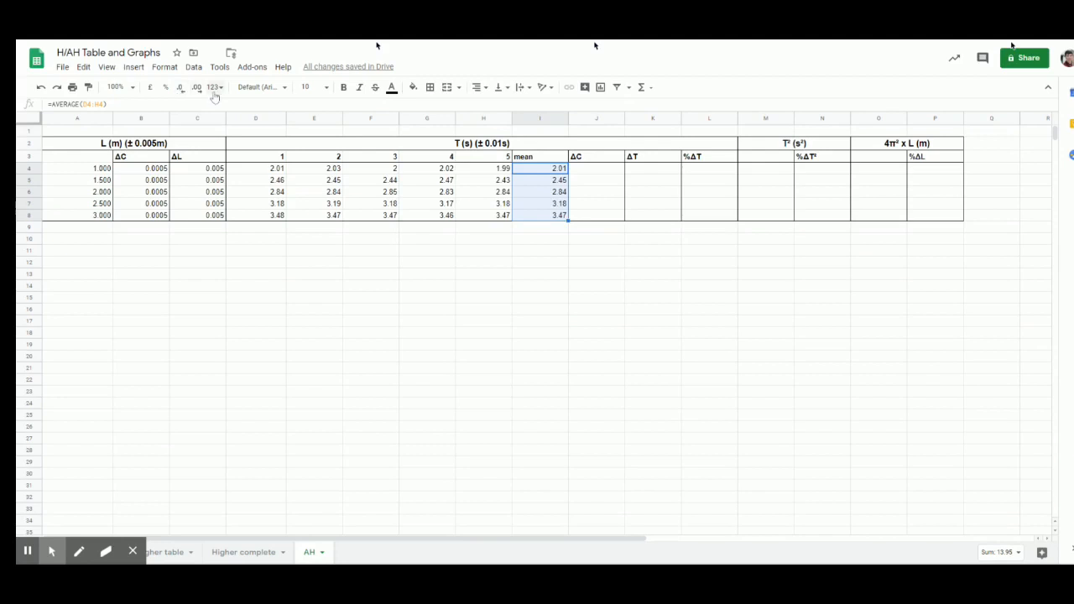
Step: Calculate the first timing ΔC value in J4 with the formula =(0.5/100*I4)+0.01
left_click(591, 171)
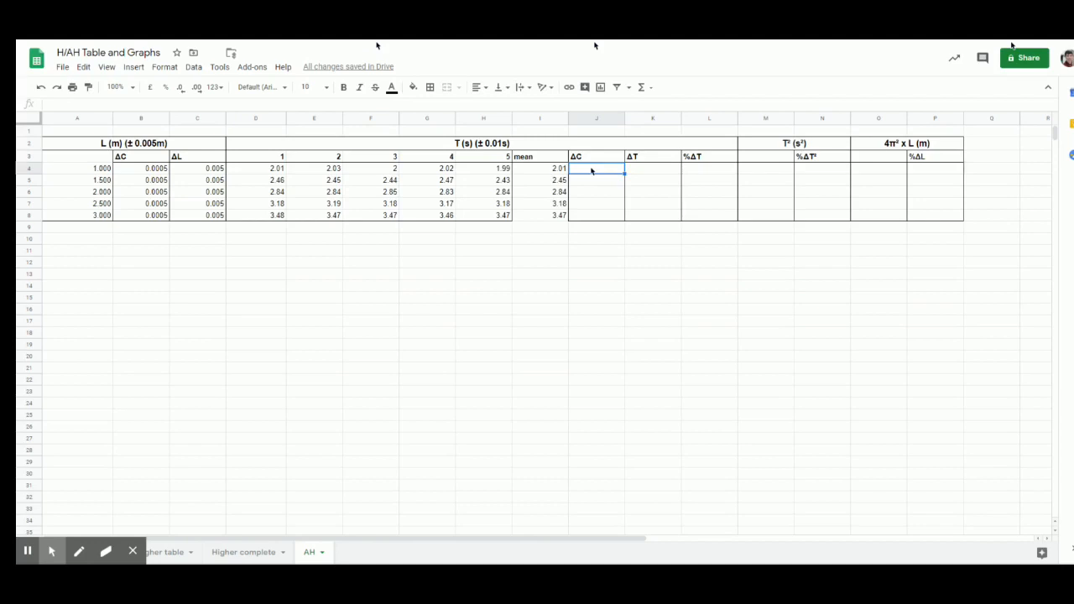
type("=")
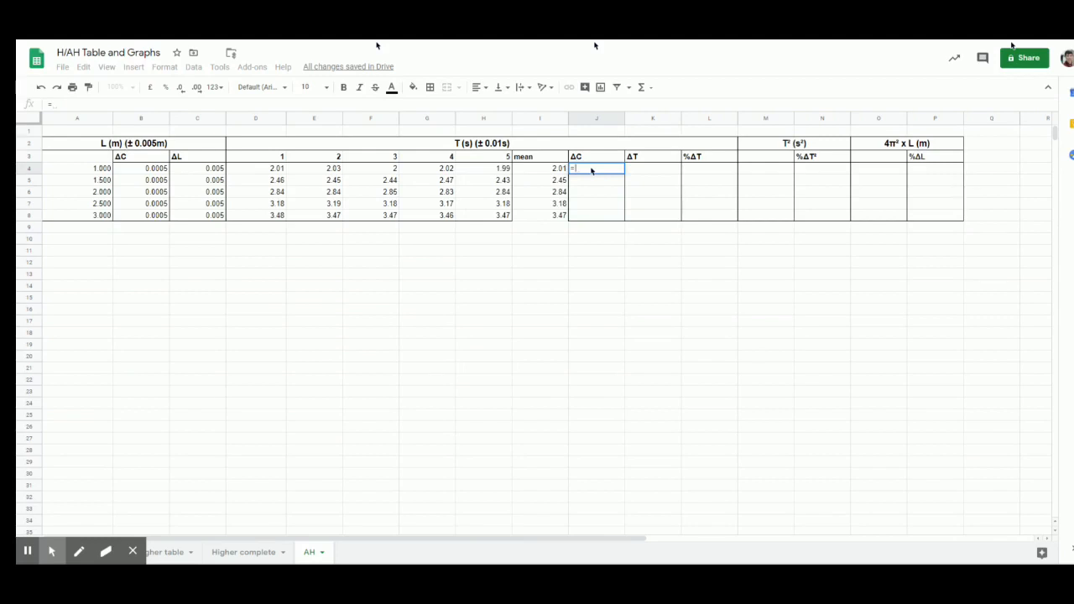
type("(.05")
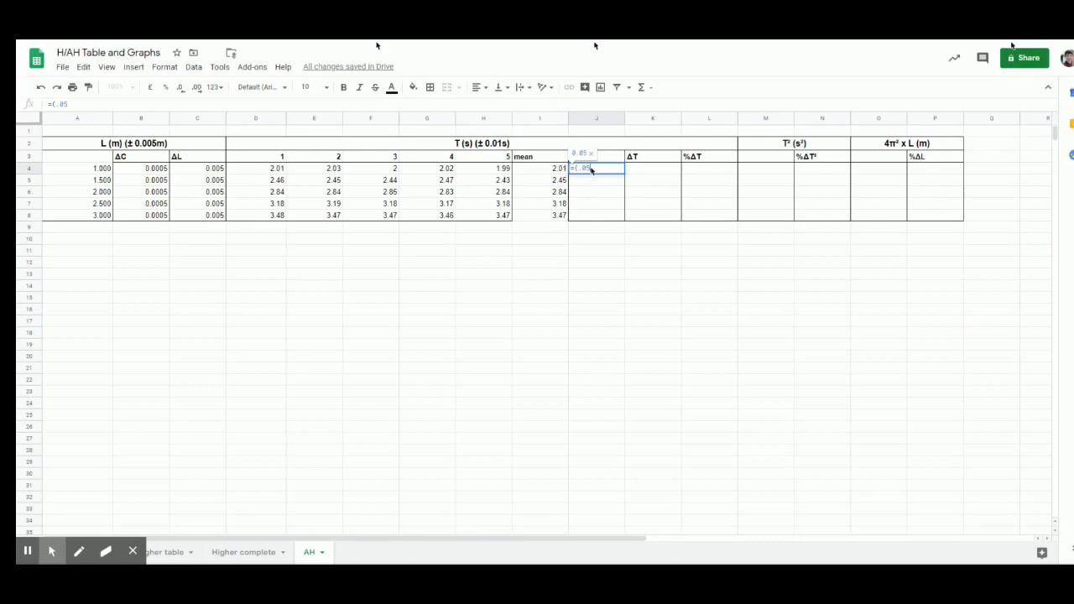
key("BackSpace")
key("BackSpace")
key("BackSpace")
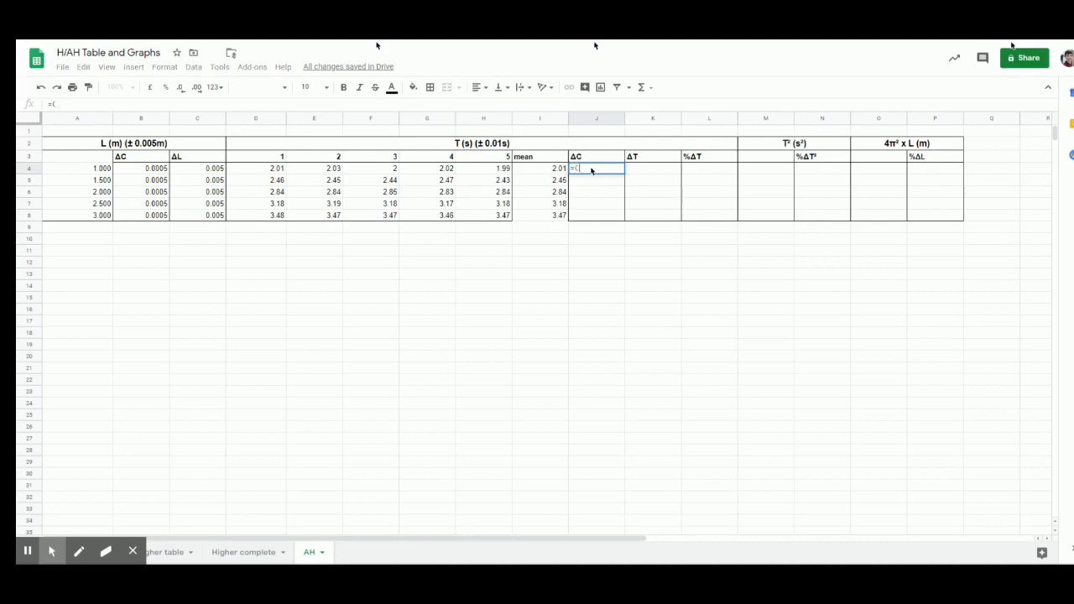
type("0.5")
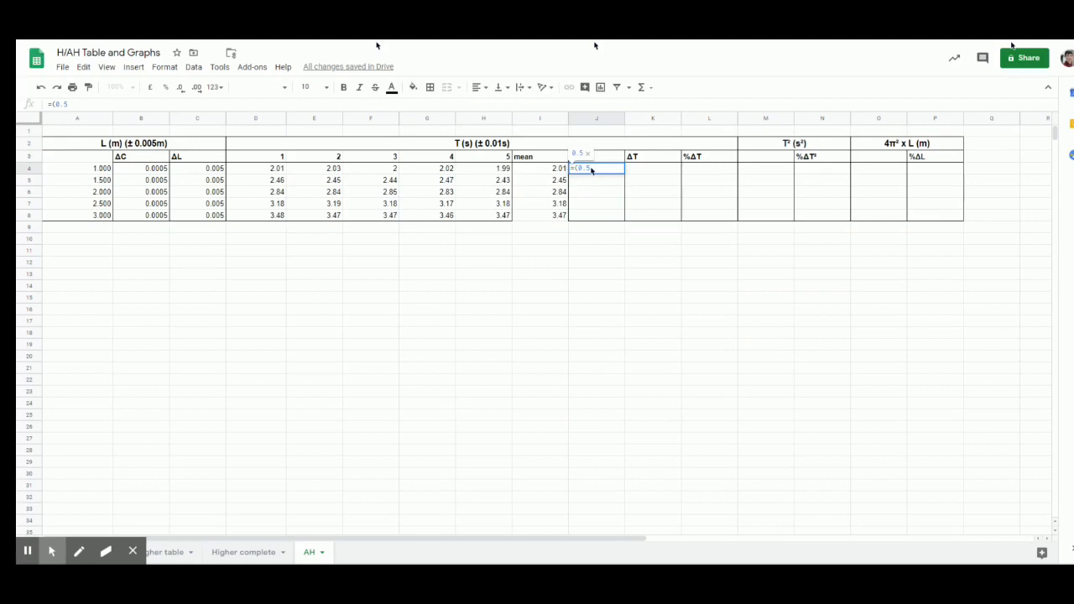
type("/100*")
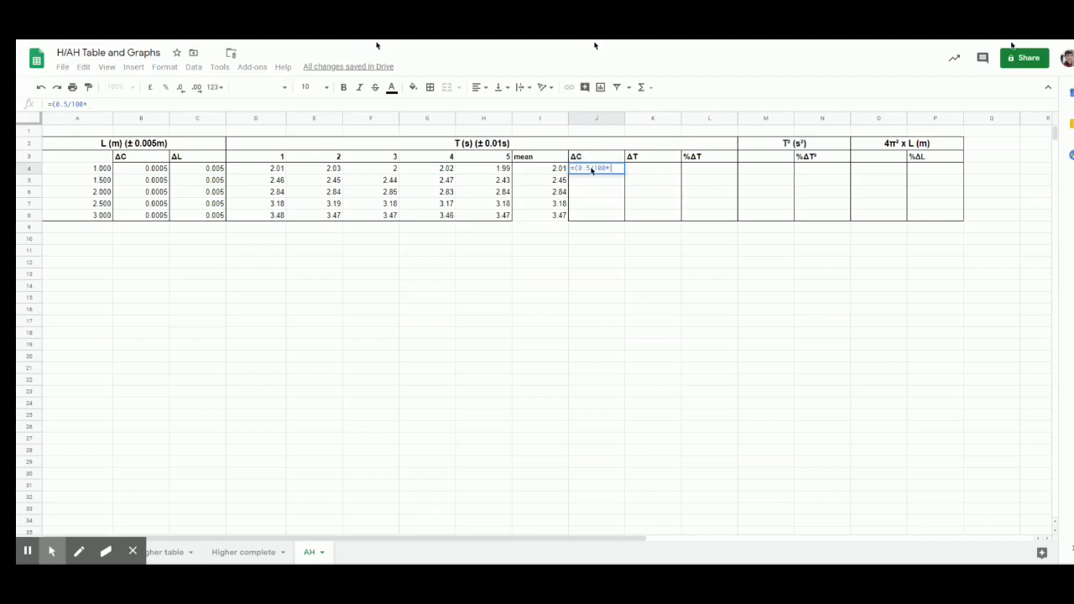
left_click(560, 169)
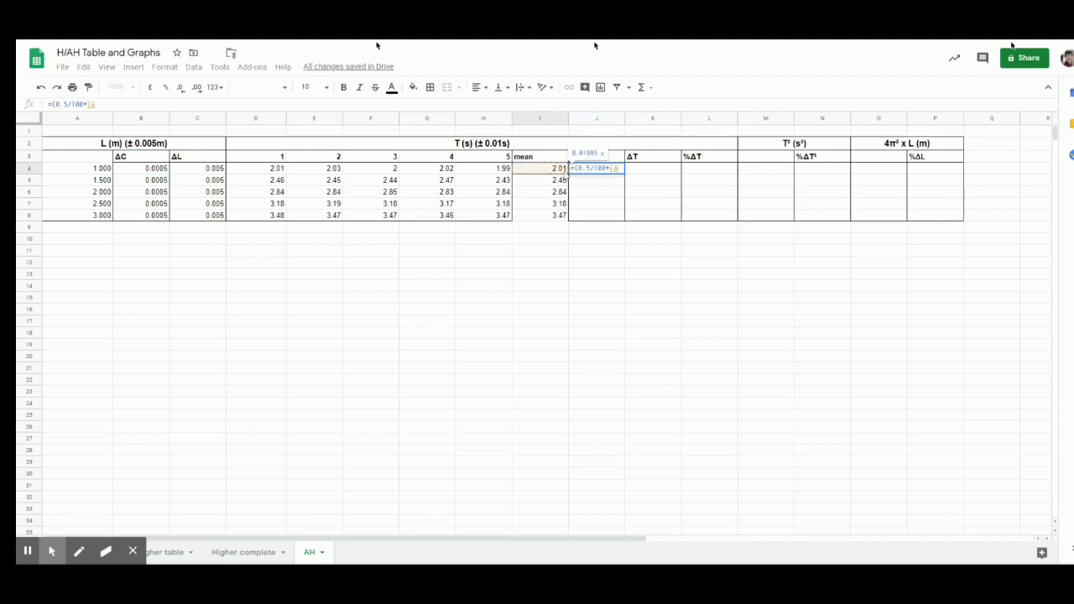
type("_")
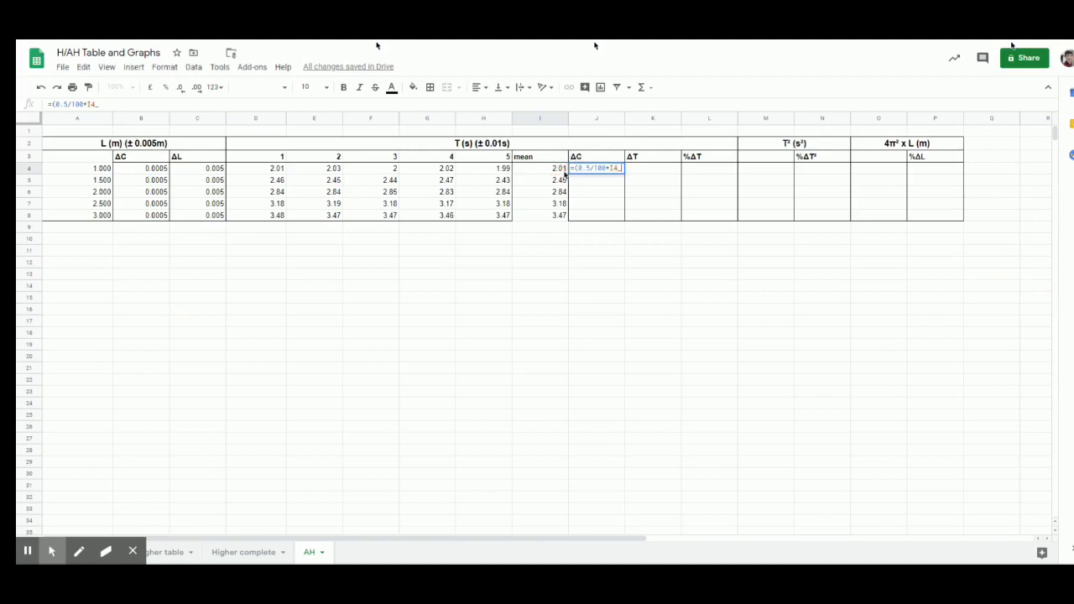
key("BackSpace")
type(")")
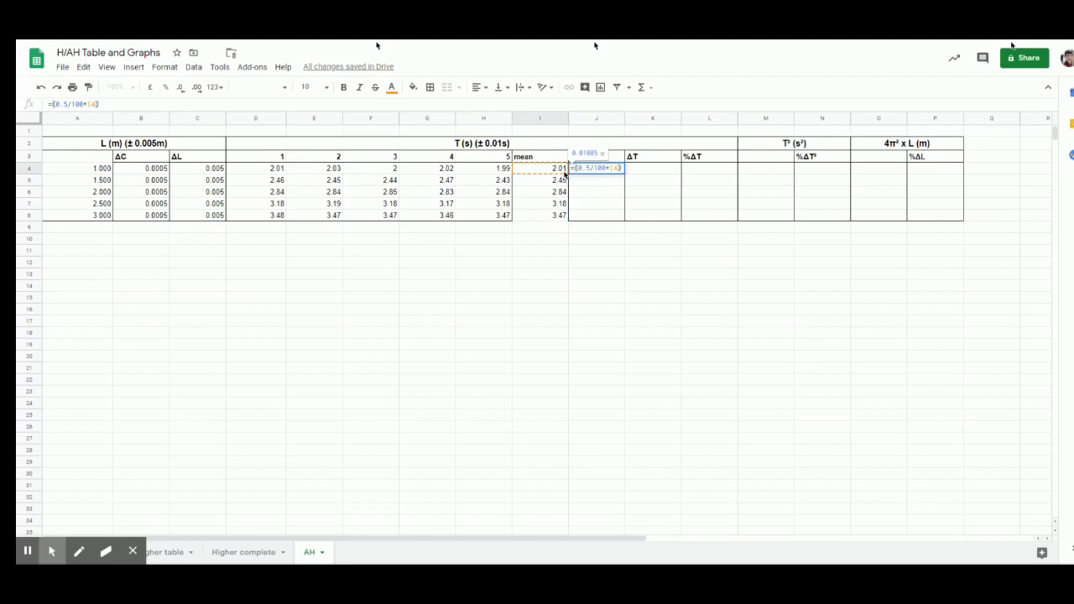
type("+")
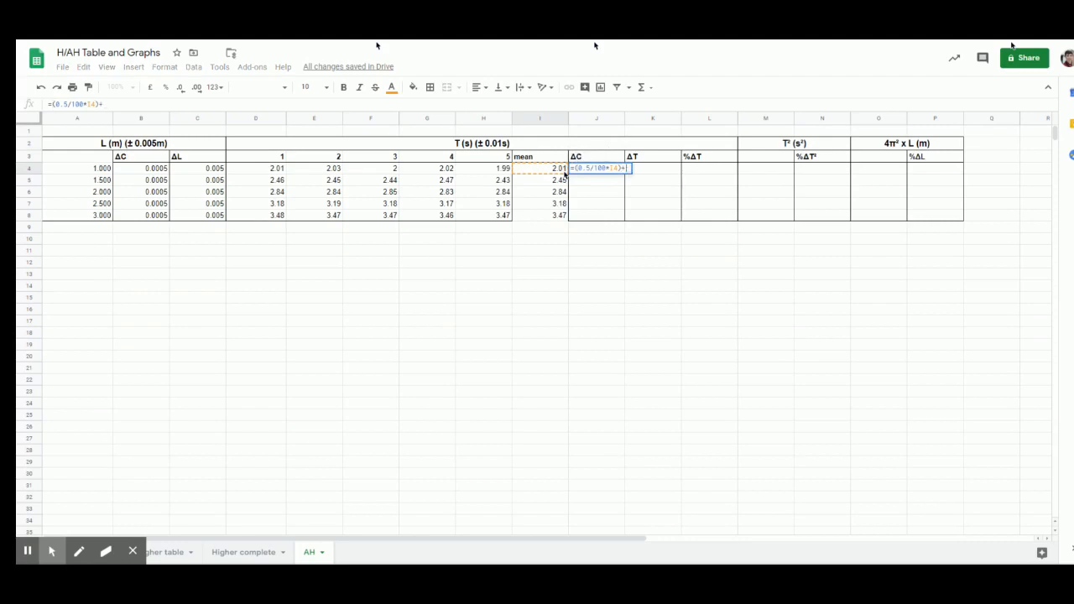
type("0.0")
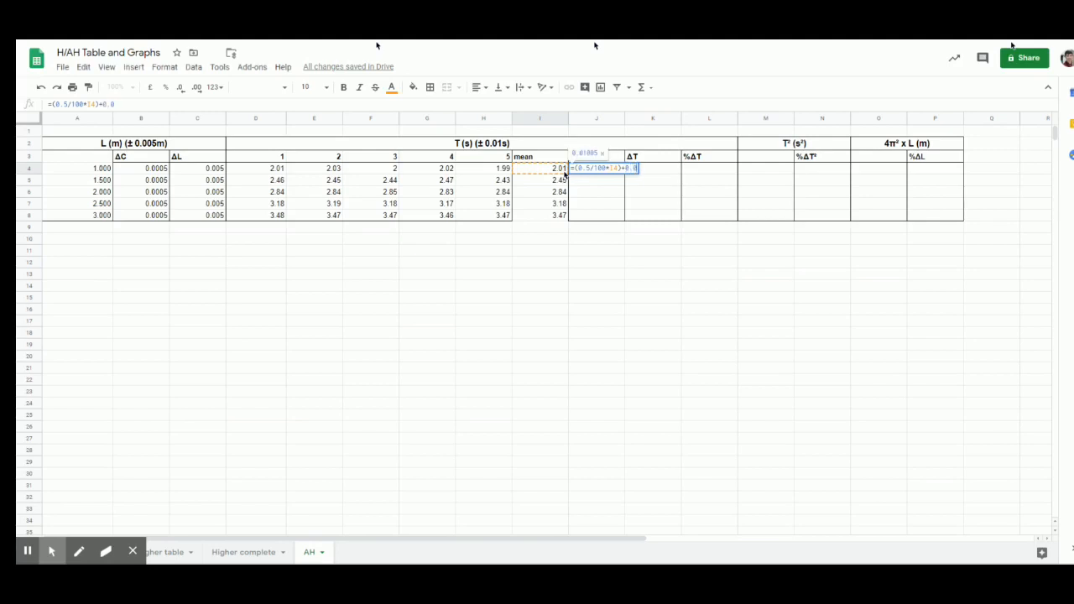
type("1")
key("Return")
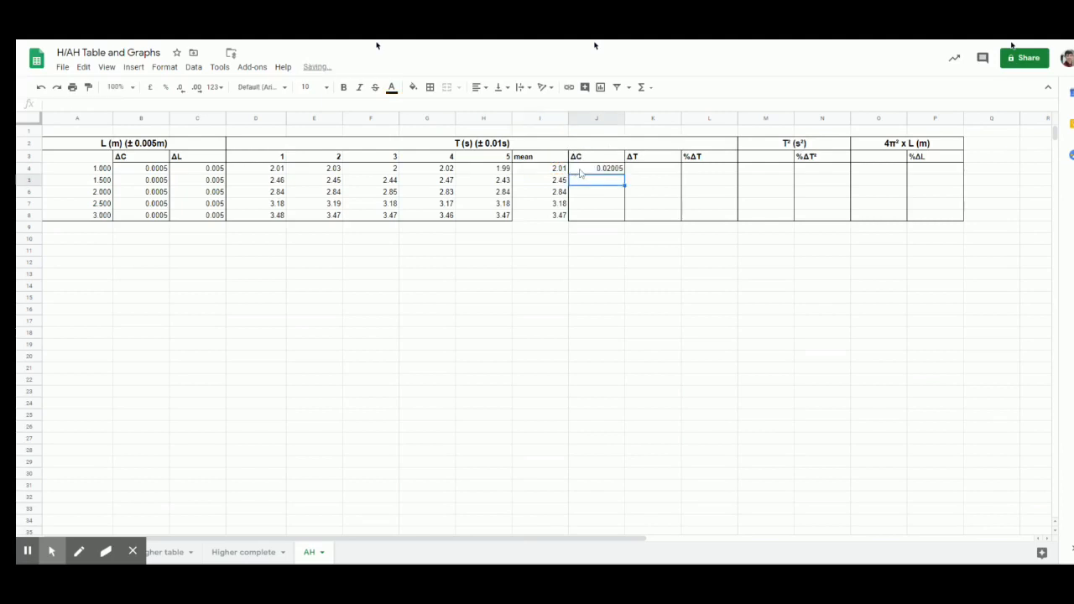
Step: Fill the ΔC formula in J4 down to J8 and reduce the values in J4:J8 to two decimal places
left_click(580, 171)
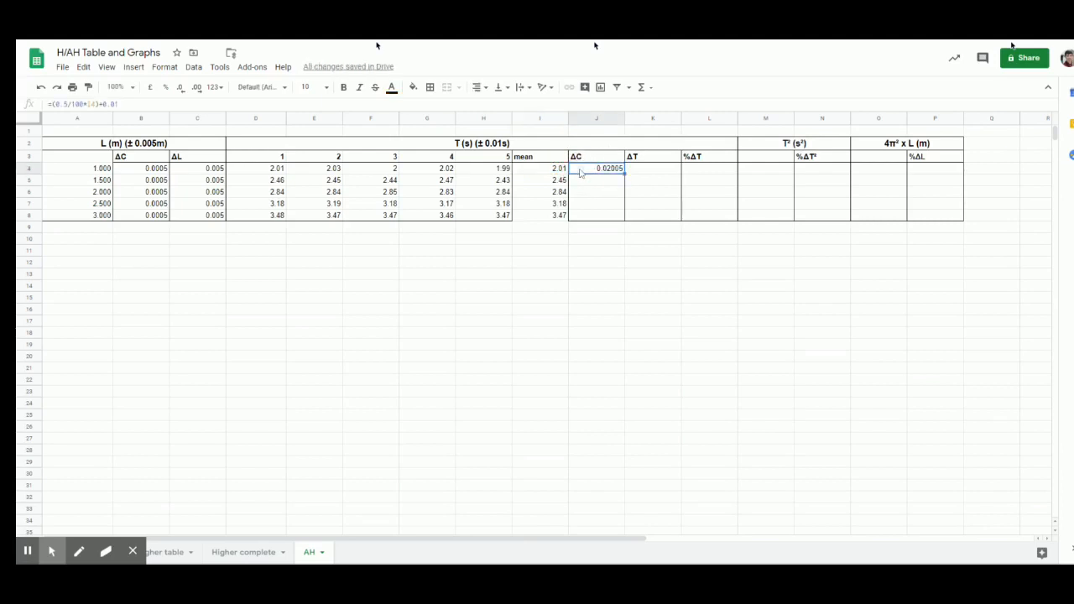
left_click(627, 179)
left_click_drag(627, 177, 637, 235)
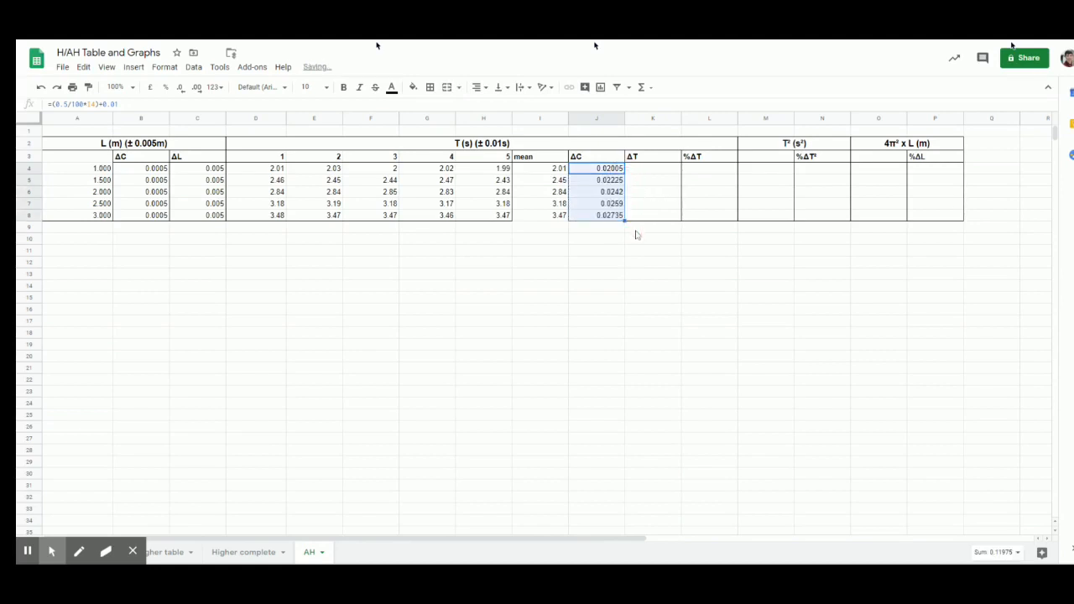
left_click(596, 192)
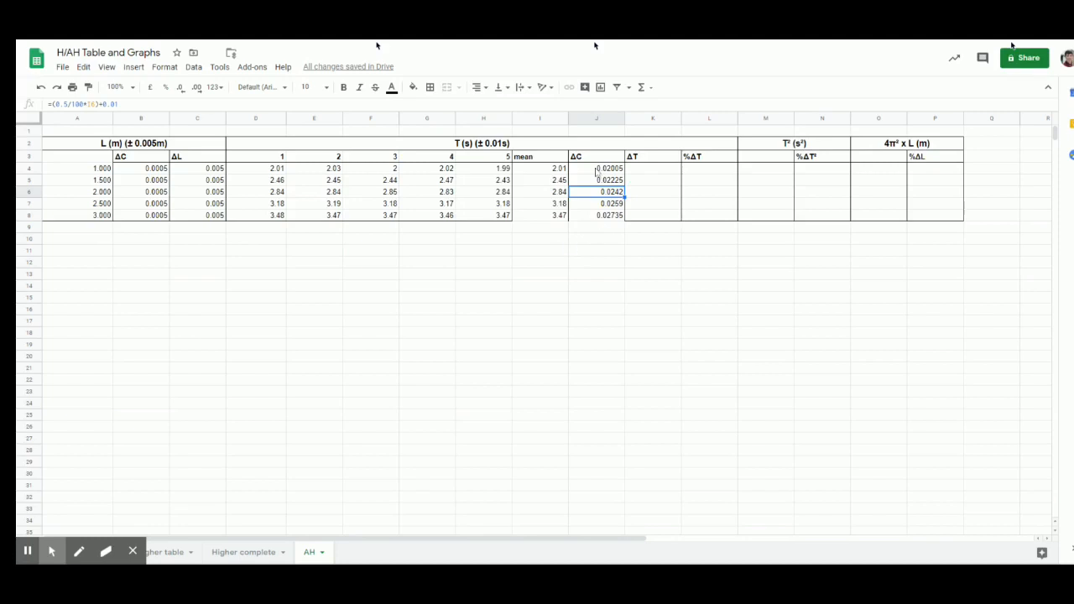
left_click_drag(597, 172, 604, 217)
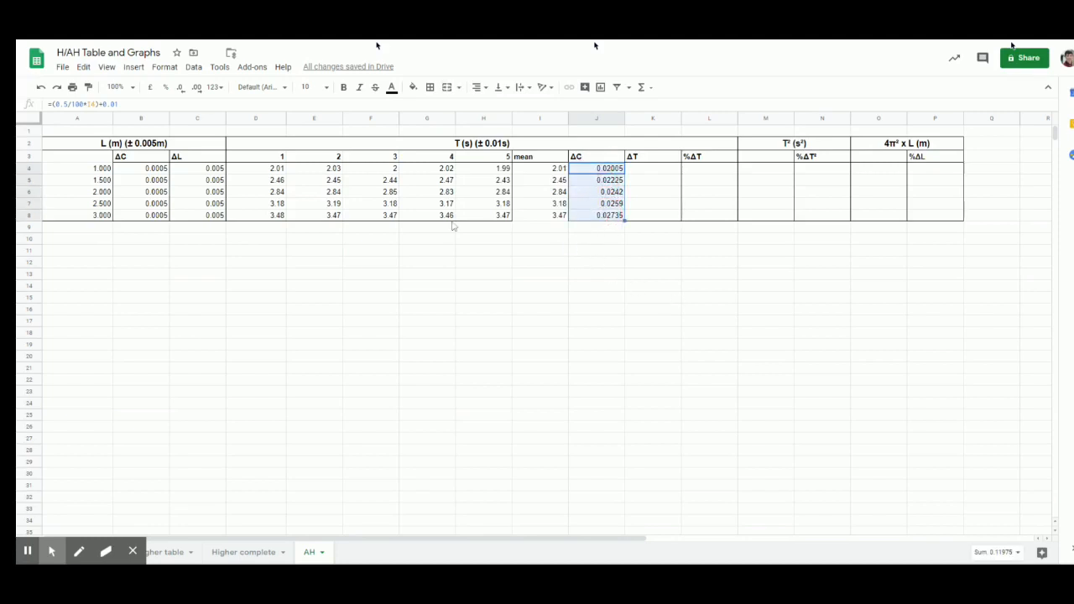
left_click(181, 87)
left_click(181, 87)
left_click(181, 88)
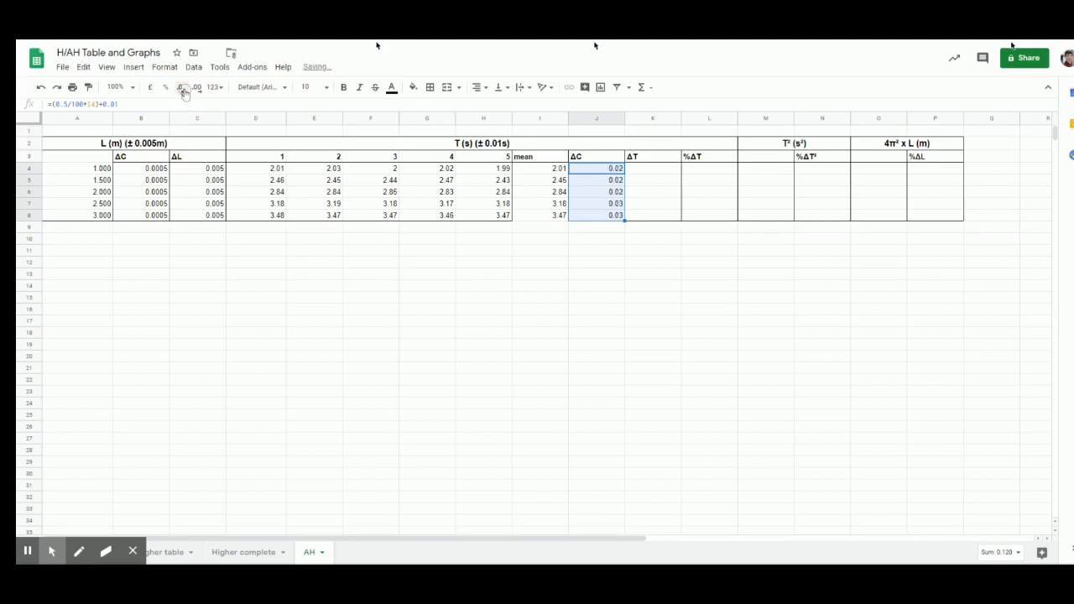
left_click(183, 89)
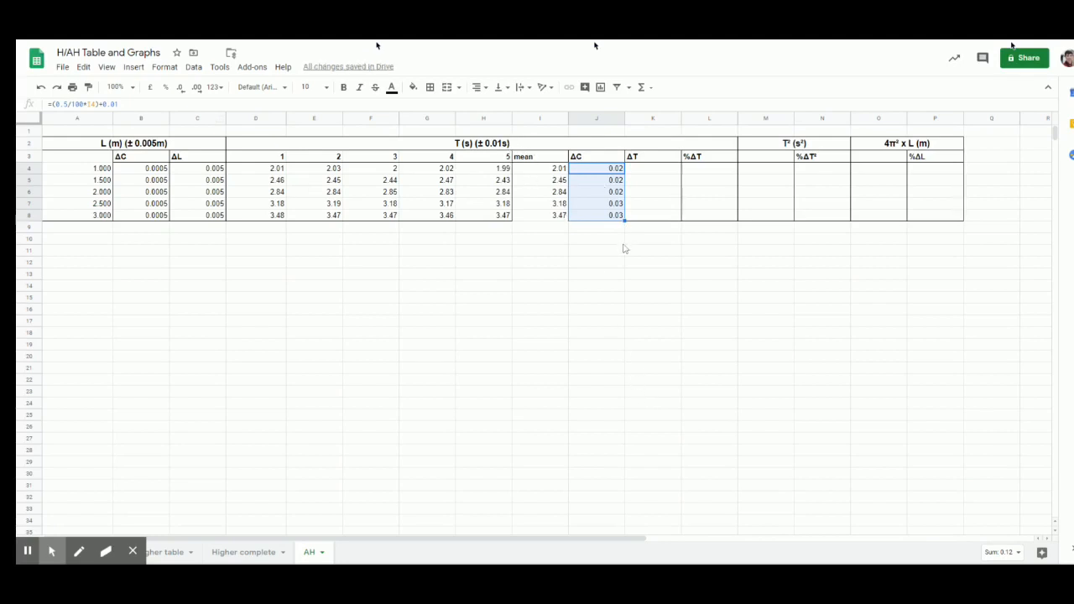
left_click(617, 217)
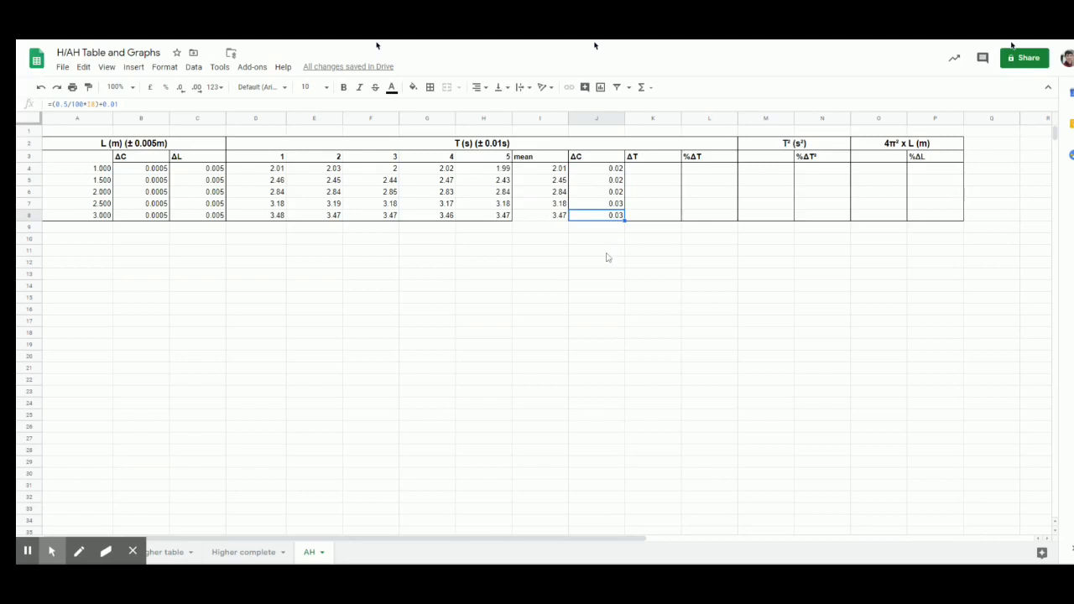
Step: Insert one blank column between the mean column and the timing ΔC column
left_click(658, 169)
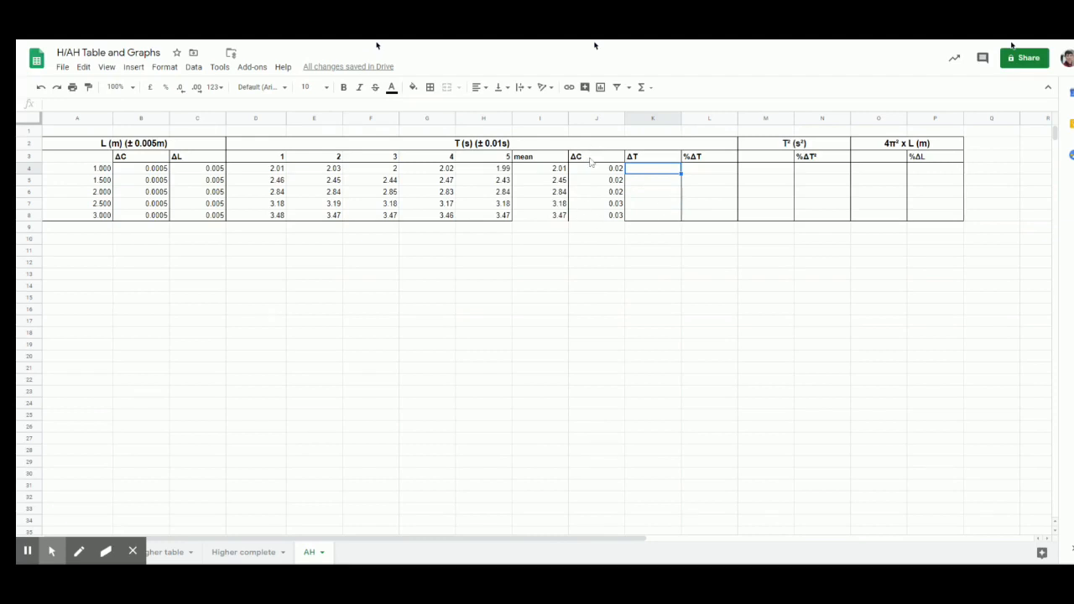
right_click(590, 159)
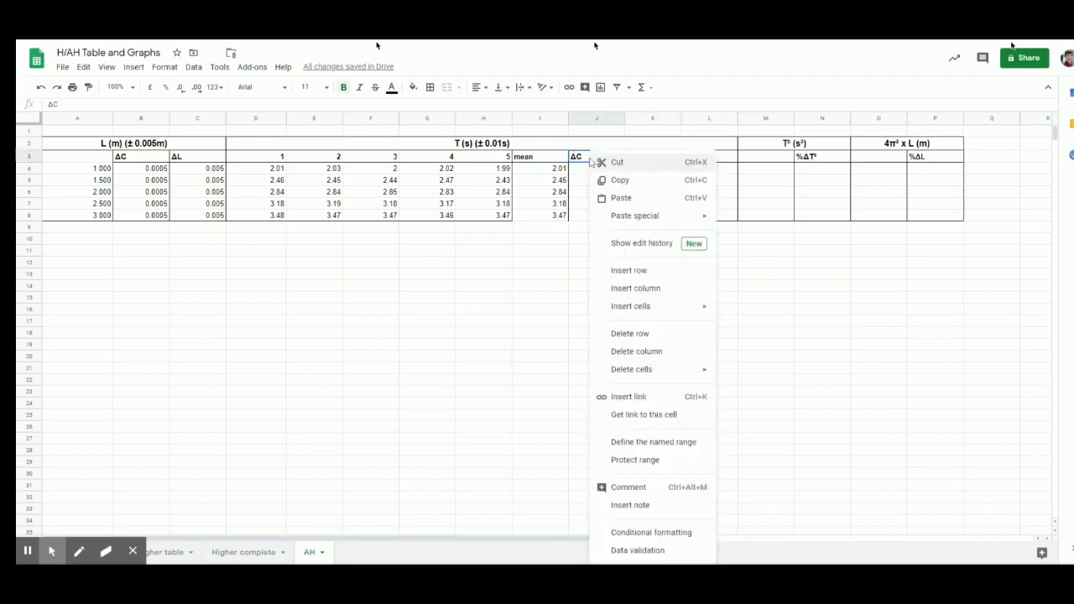
left_click(576, 119)
right_click(581, 118)
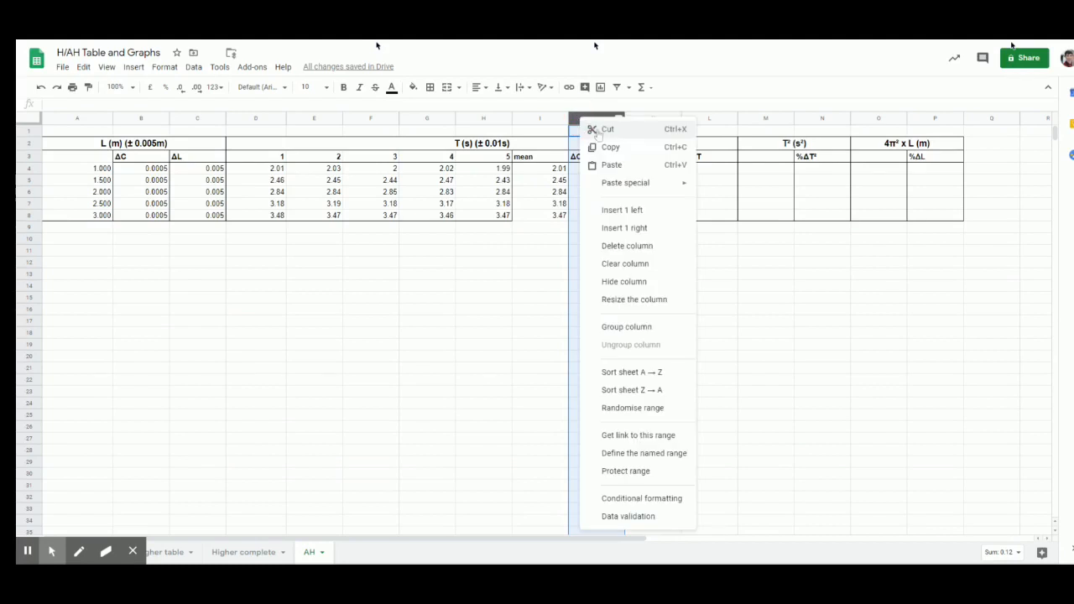
left_click(634, 211)
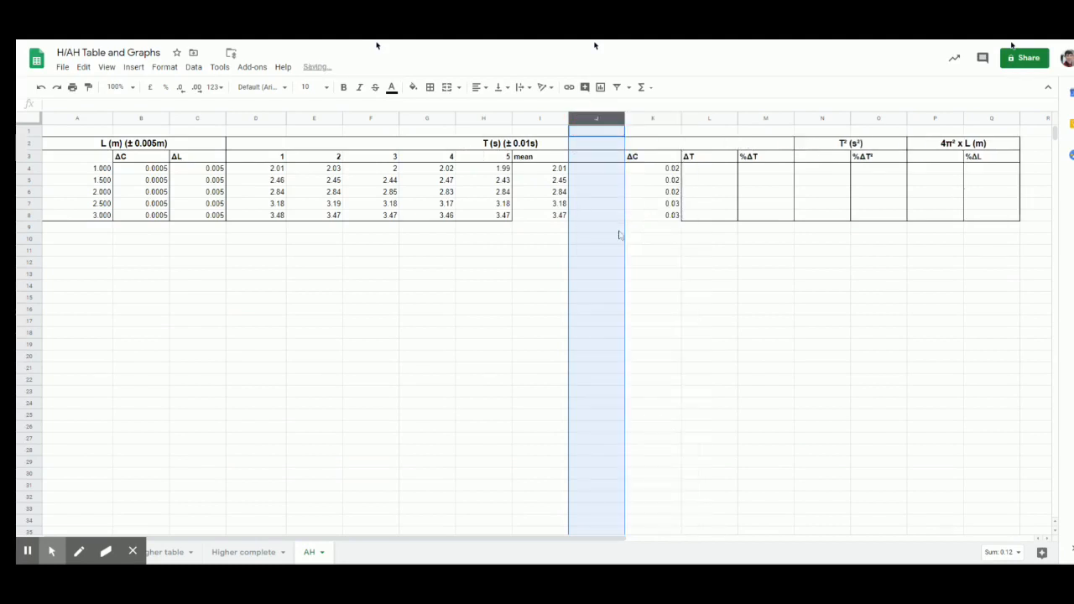
Step: Copy the ΔC heading from K3 into the blank column's heading cell J3 and change it to ΔU
left_click(649, 195)
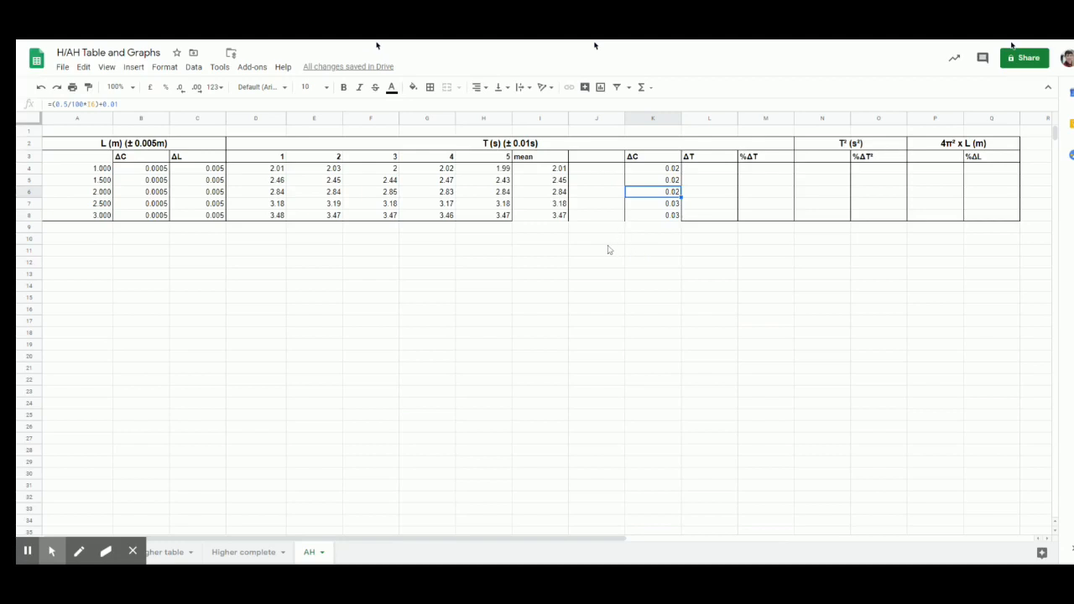
left_click(602, 160)
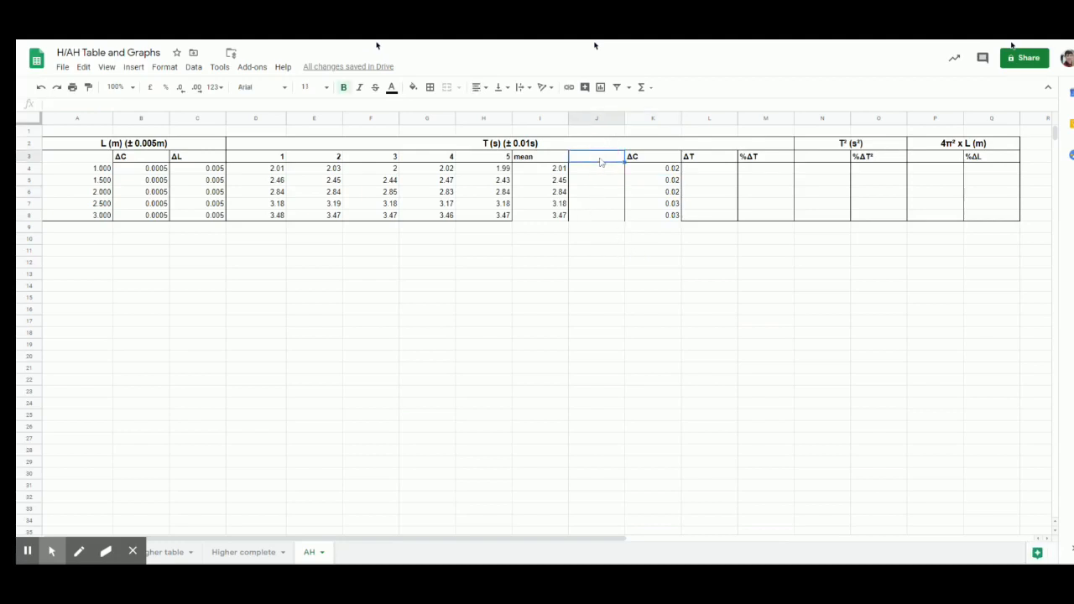
left_click(641, 163)
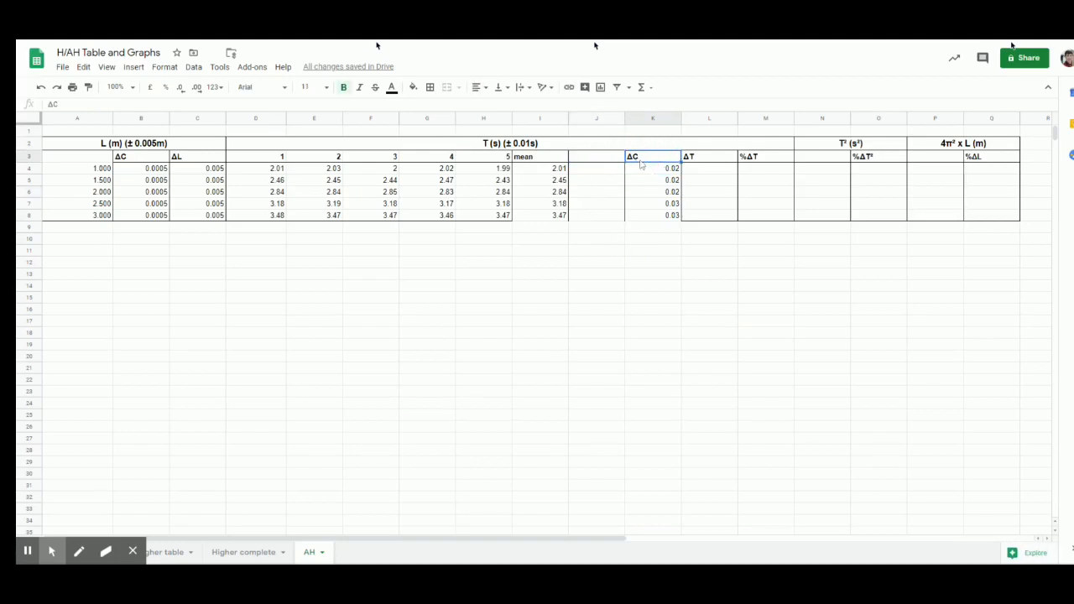
key("ctrl+c")
left_click(612, 163)
key("ctrl+v")
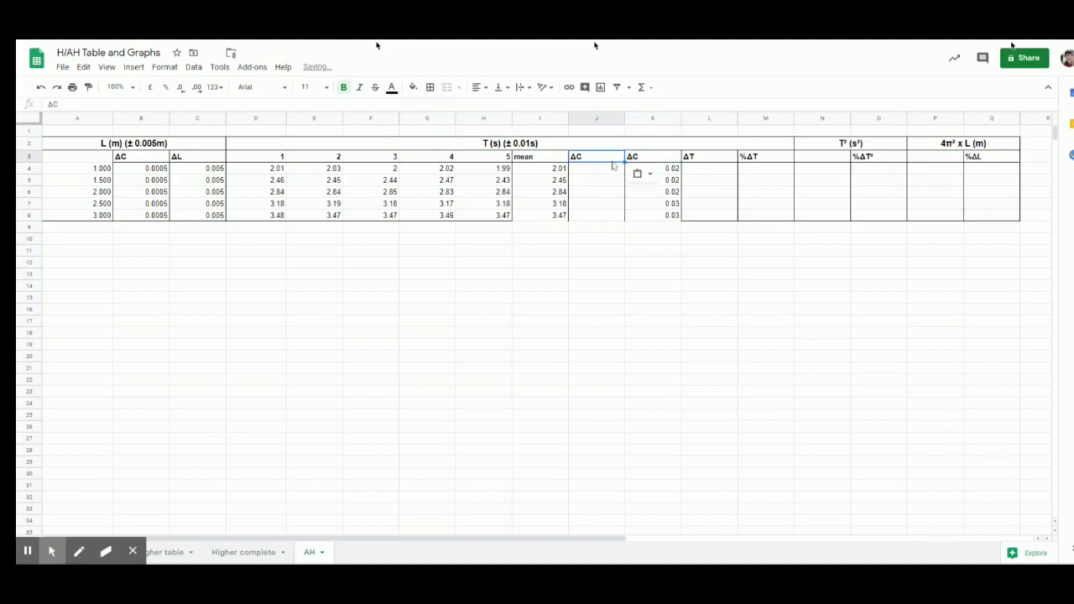
double_click(583, 157)
left_click(585, 160)
key("BackSpace")
type("U")
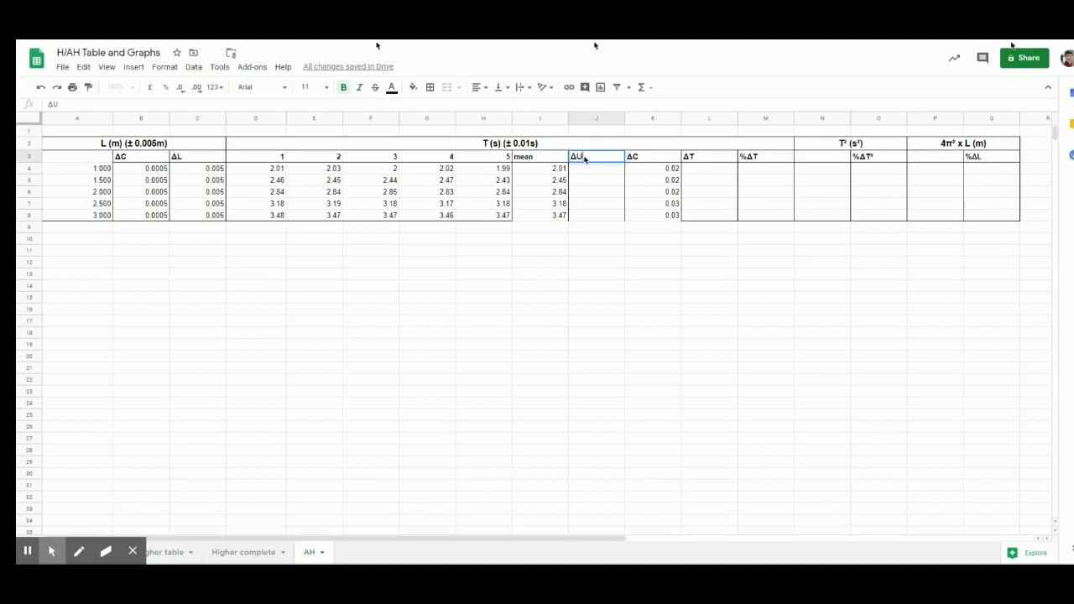
left_click(606, 217)
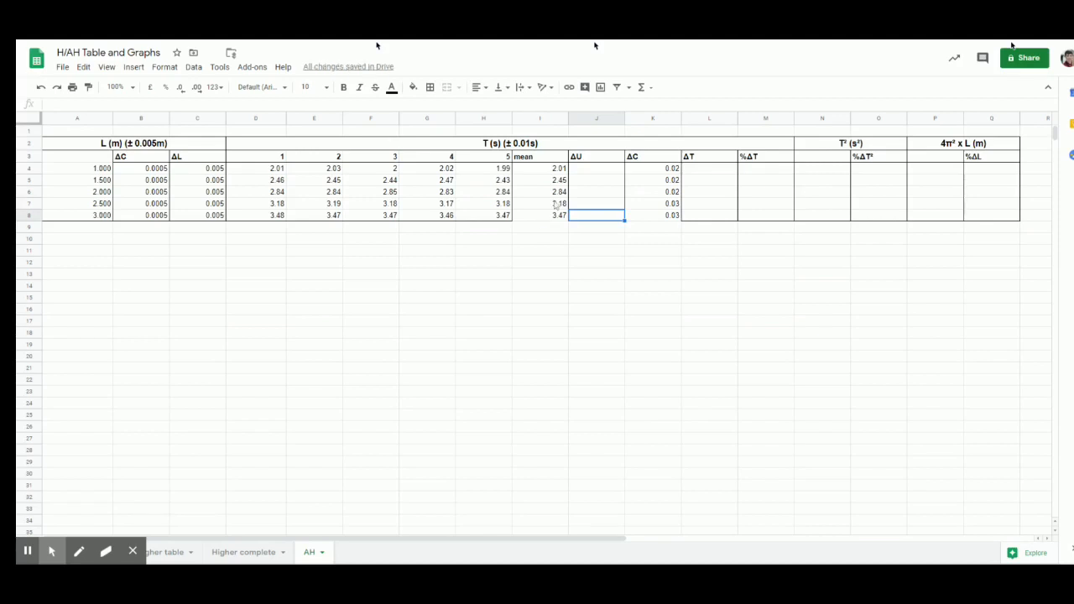
Step: Calculate the first ΔU value in J37 with the formula =(MAX(D37:H37)-MIN(D37:H37))/5
left_click(595, 170)
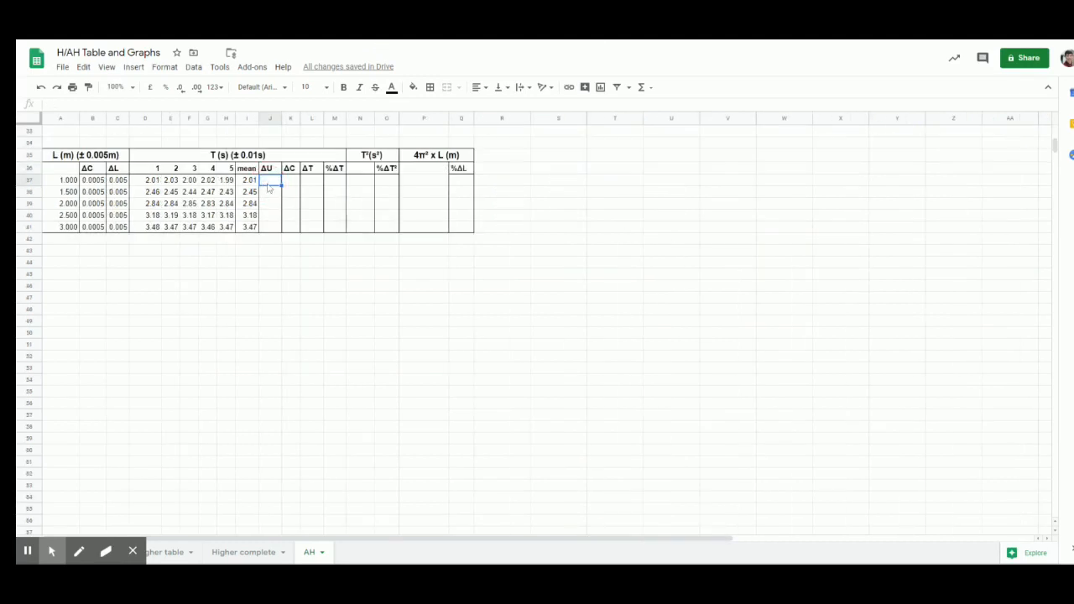
type("=")
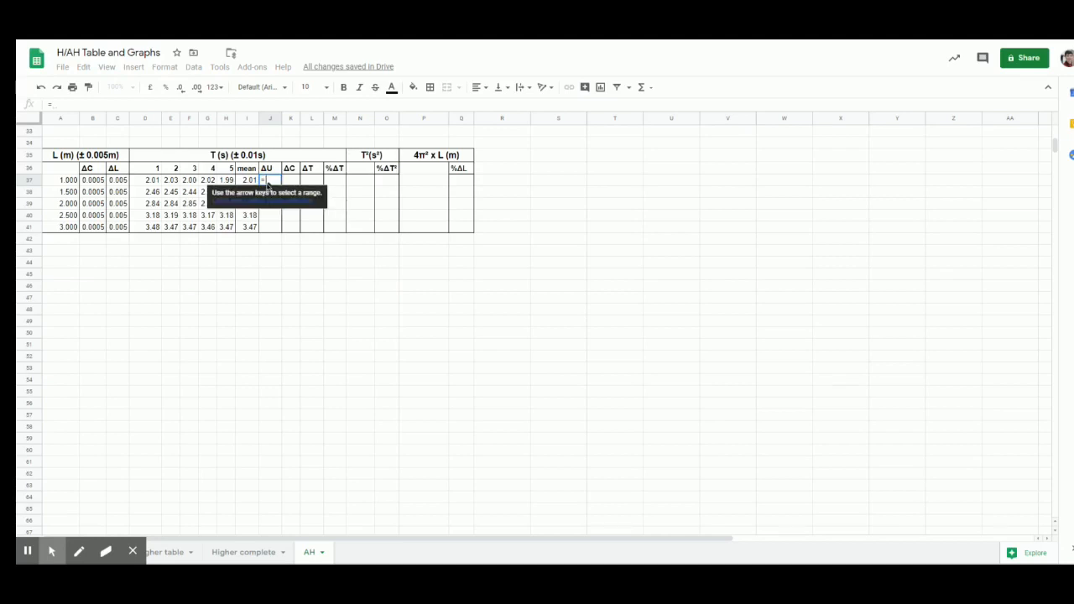
type("(")
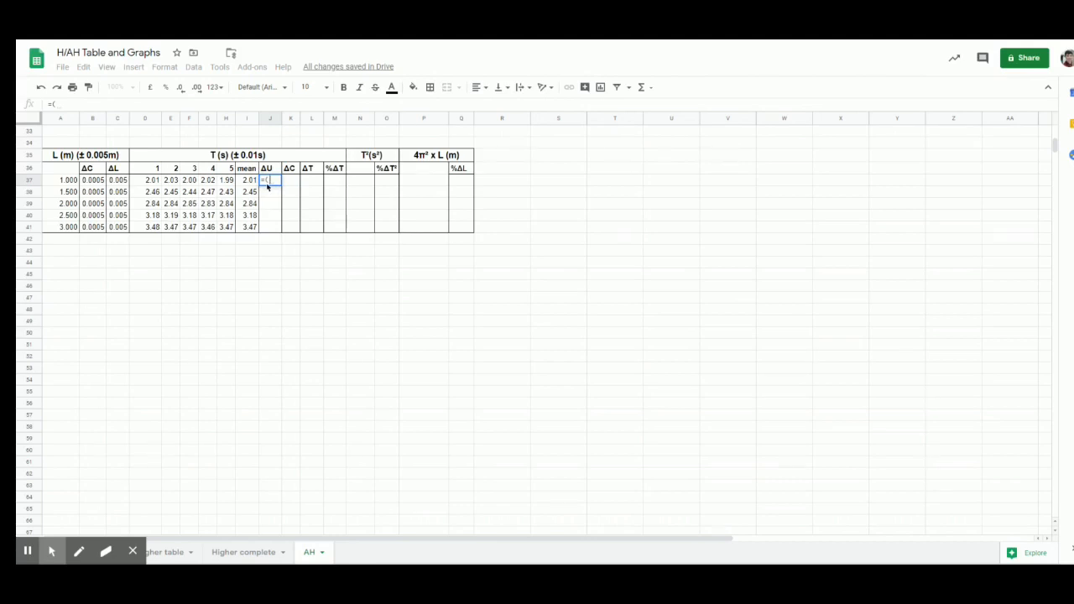
type("ma")
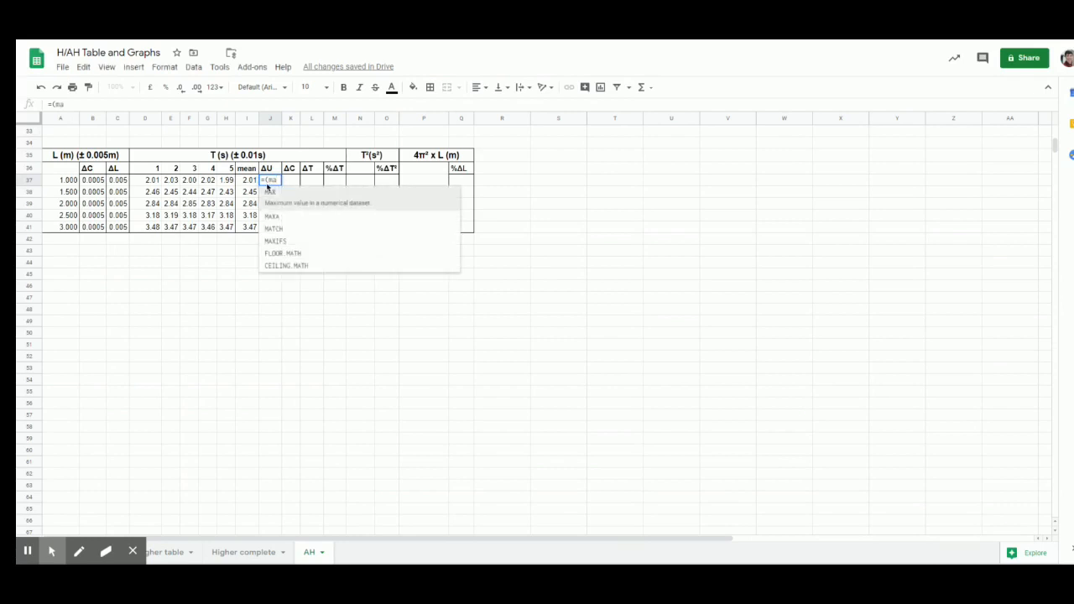
key("Tab")
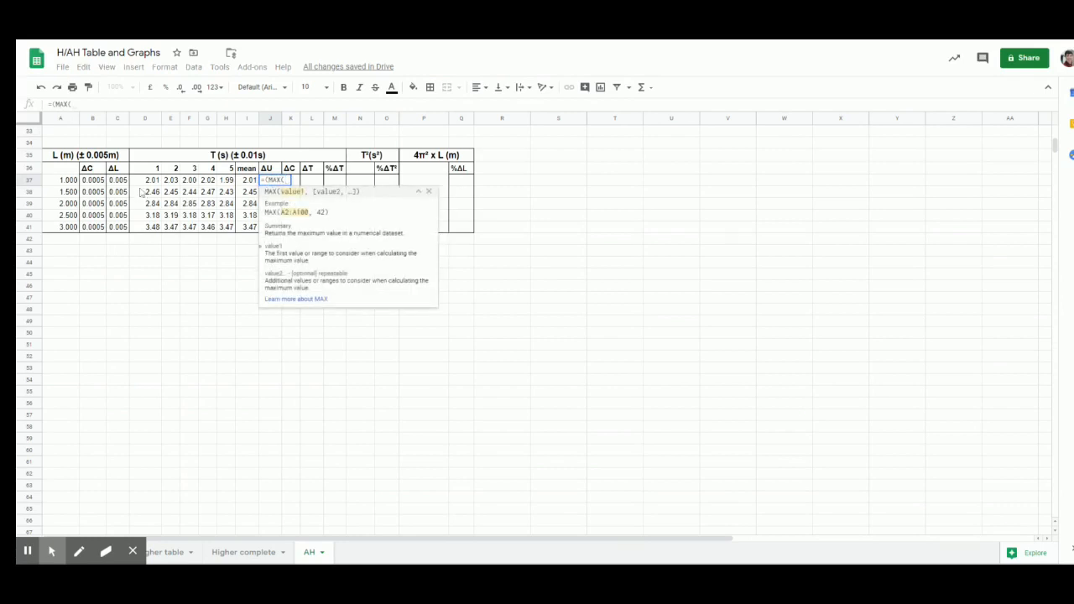
left_click_drag(146, 179, 224, 182)
type(")")
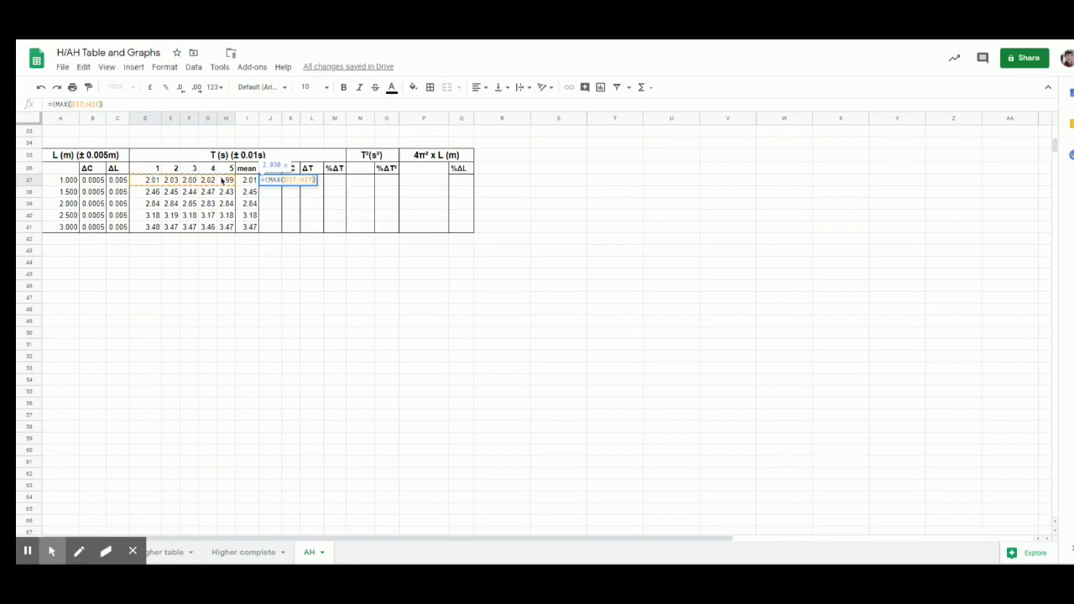
type("-")
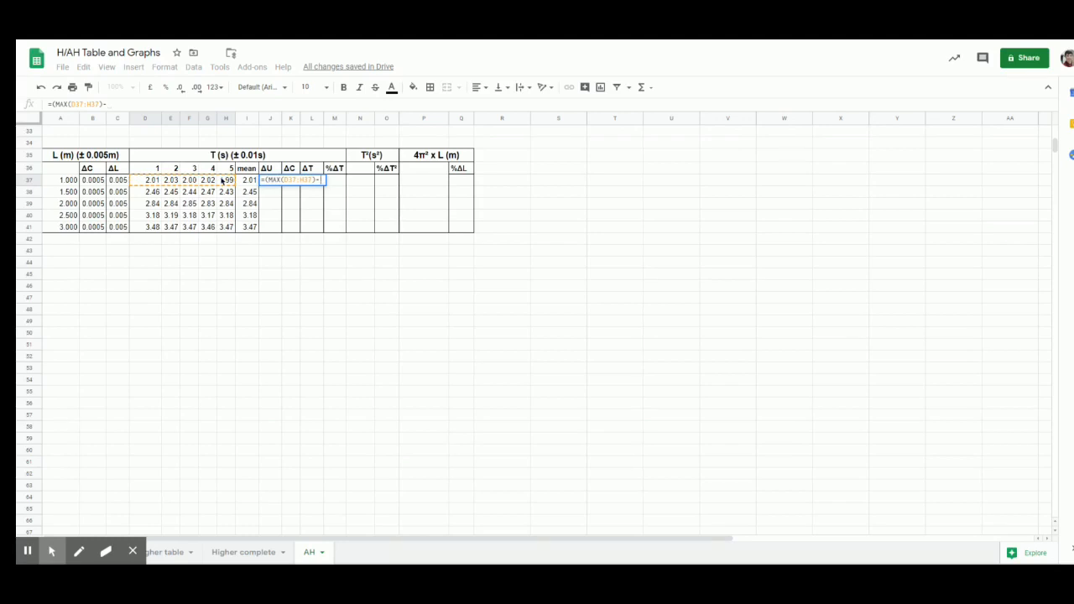
type("mi")
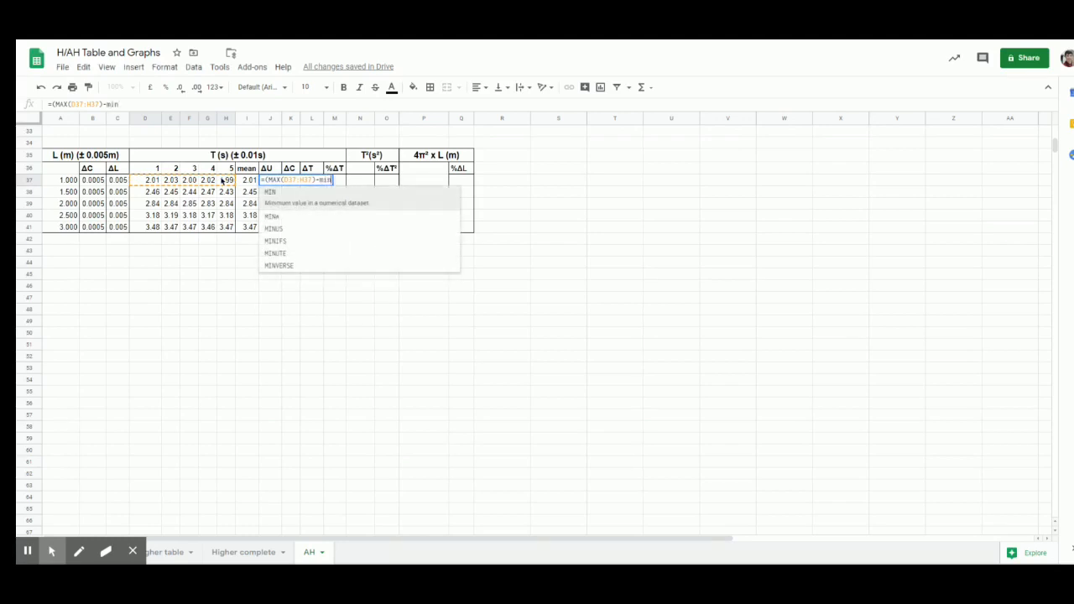
type("n")
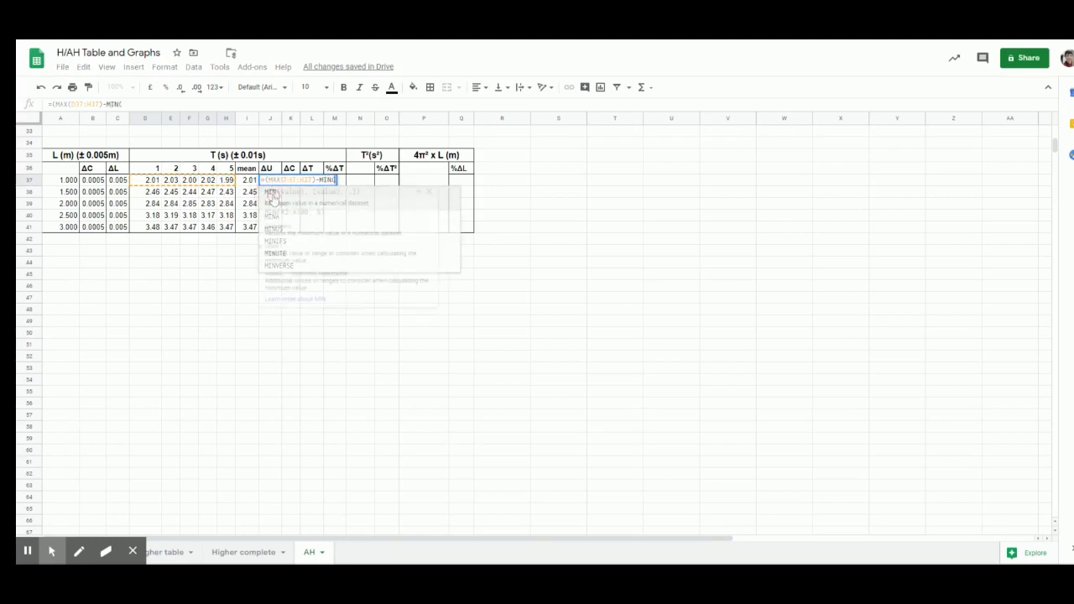
left_click(273, 198)
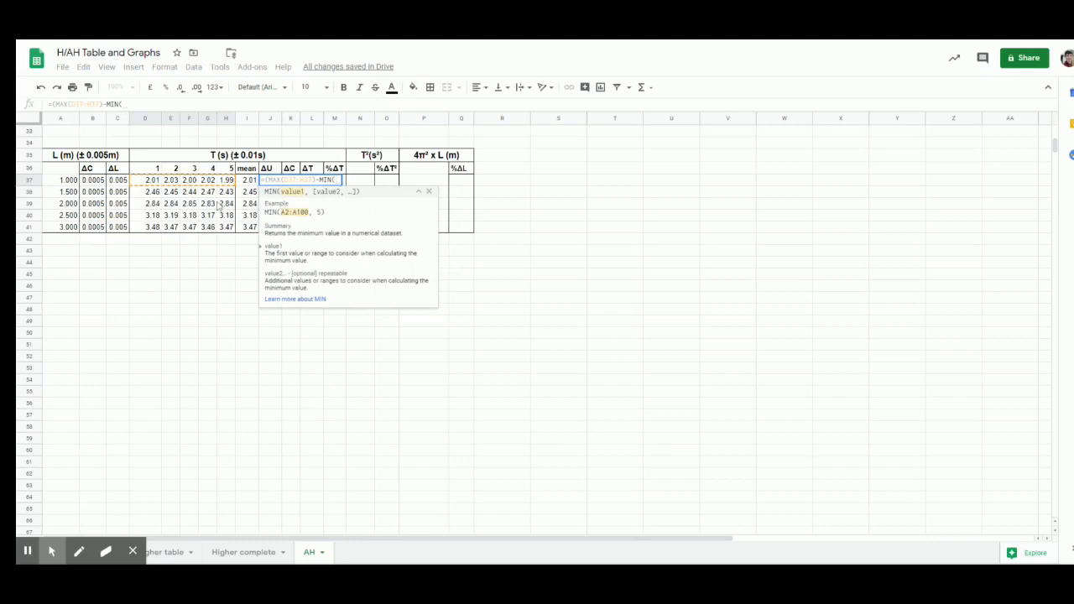
left_click_drag(152, 180, 228, 180)
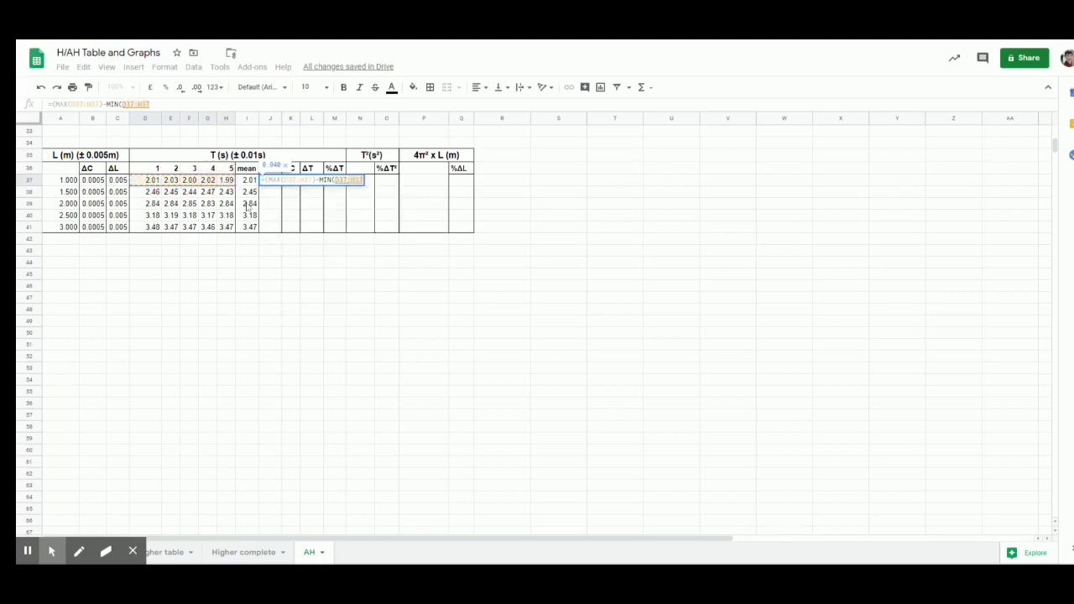
type("))")
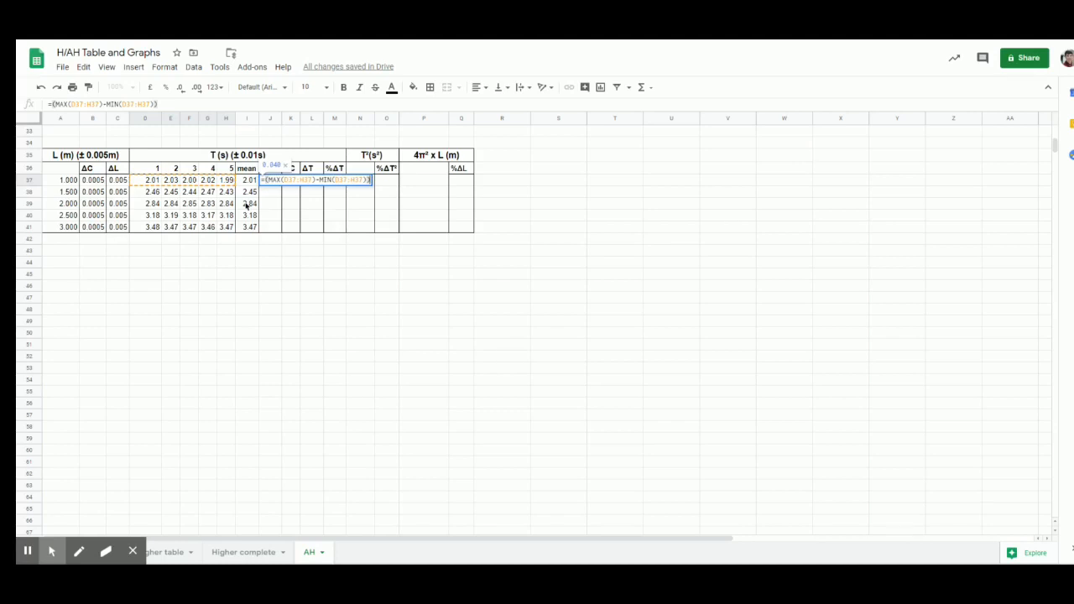
type("/5")
key("Return")
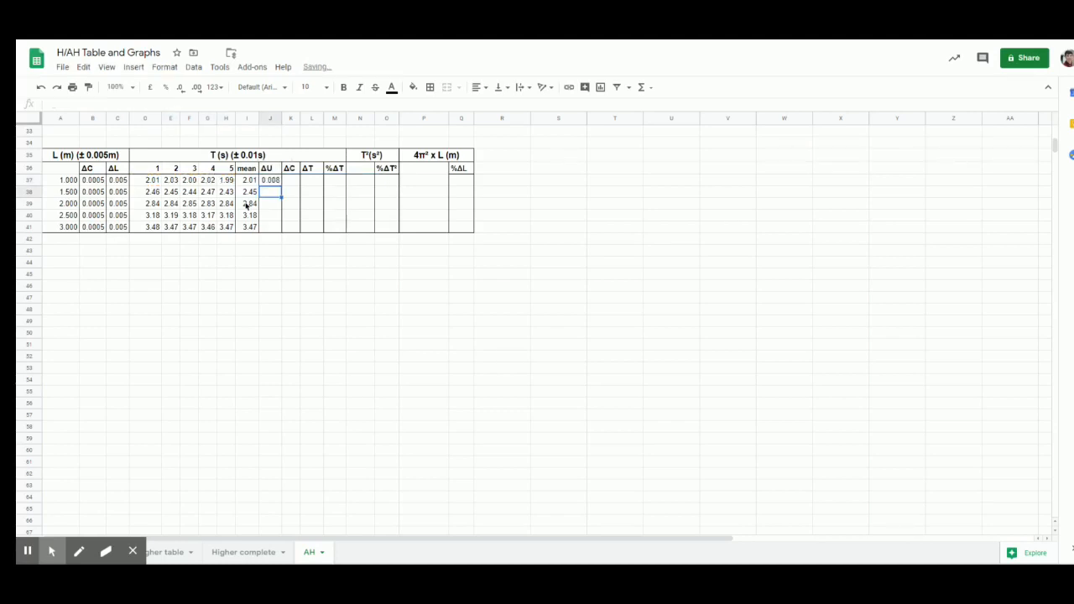
Step: Fill the ΔU formula in J37 down to J41
left_click(277, 181)
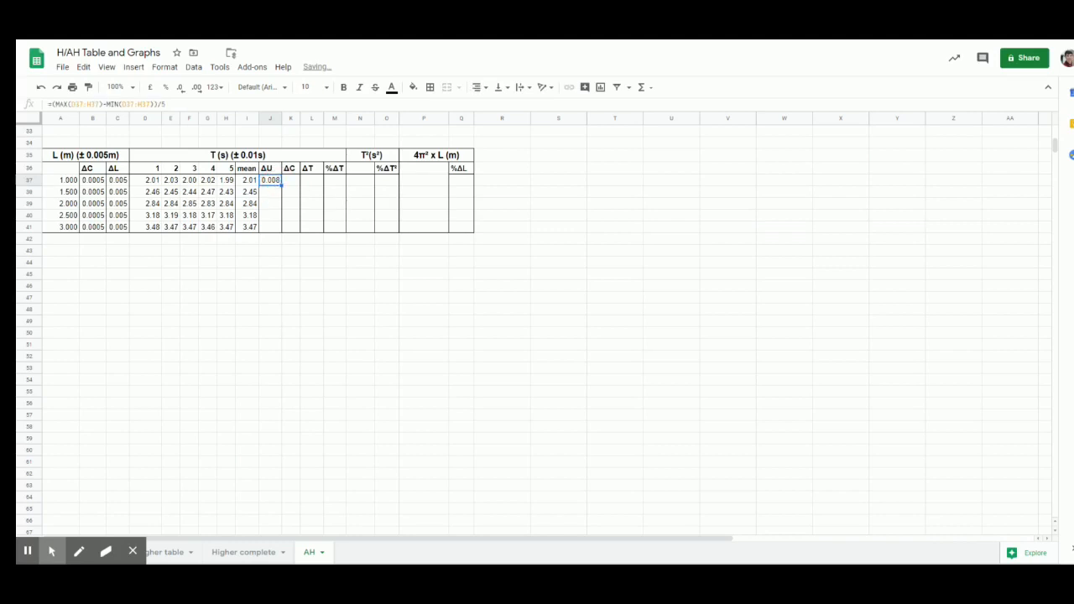
left_click_drag(282, 186, 284, 232)
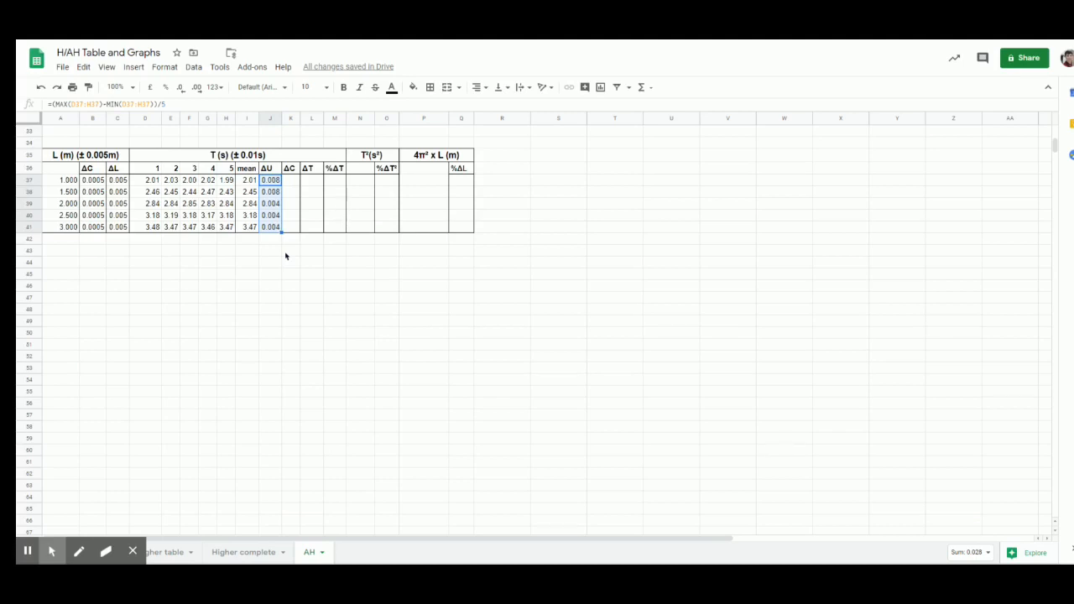
left_click(286, 255)
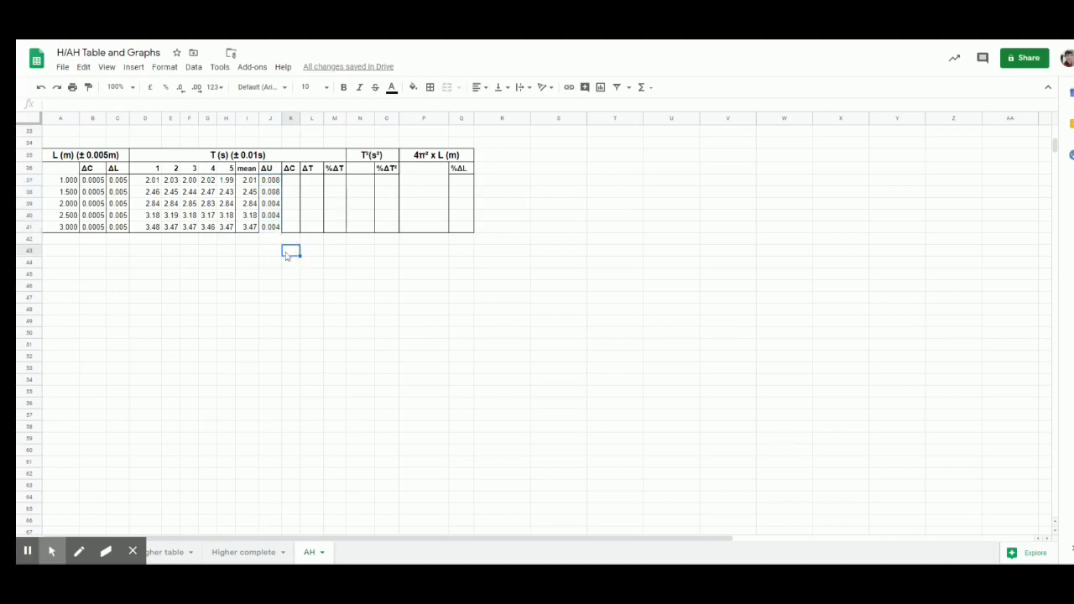
Step: Add a bottom border to J41, the last cell of the ΔU column
left_click(277, 240)
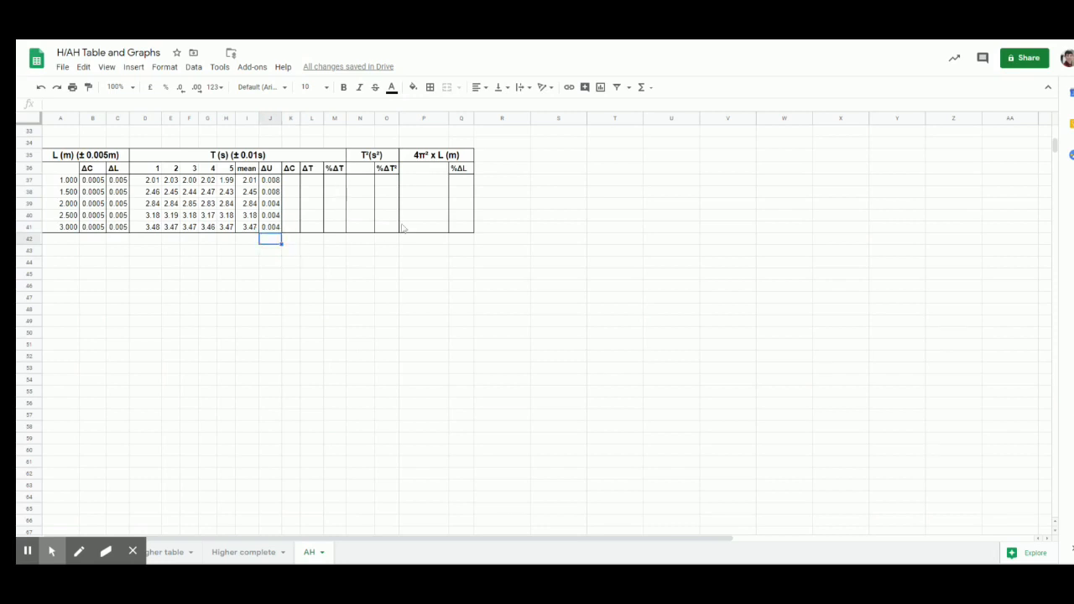
key("Up")
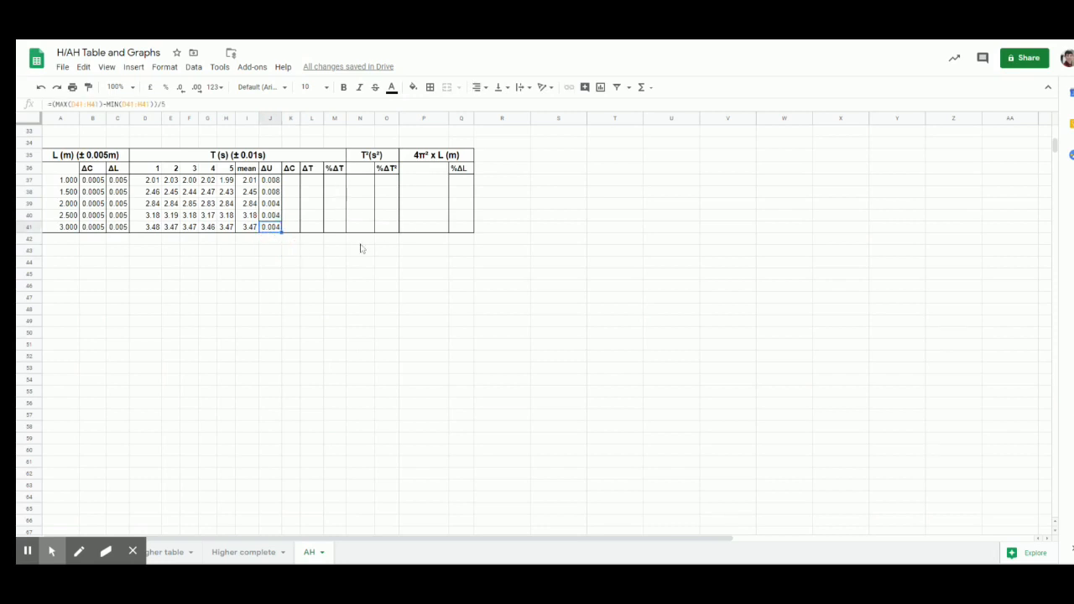
left_click(430, 87)
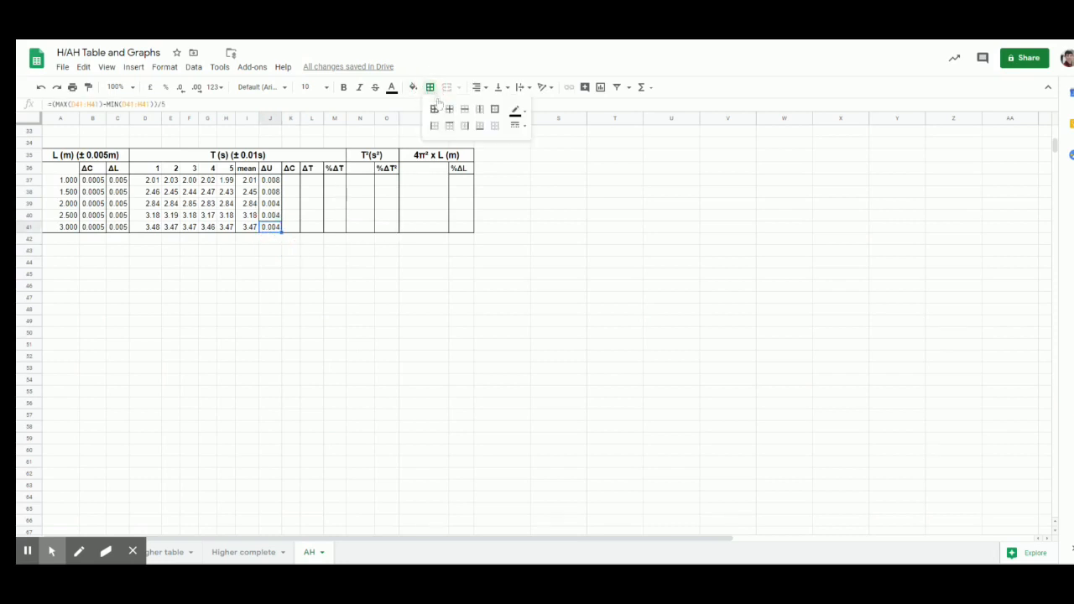
left_click(480, 127)
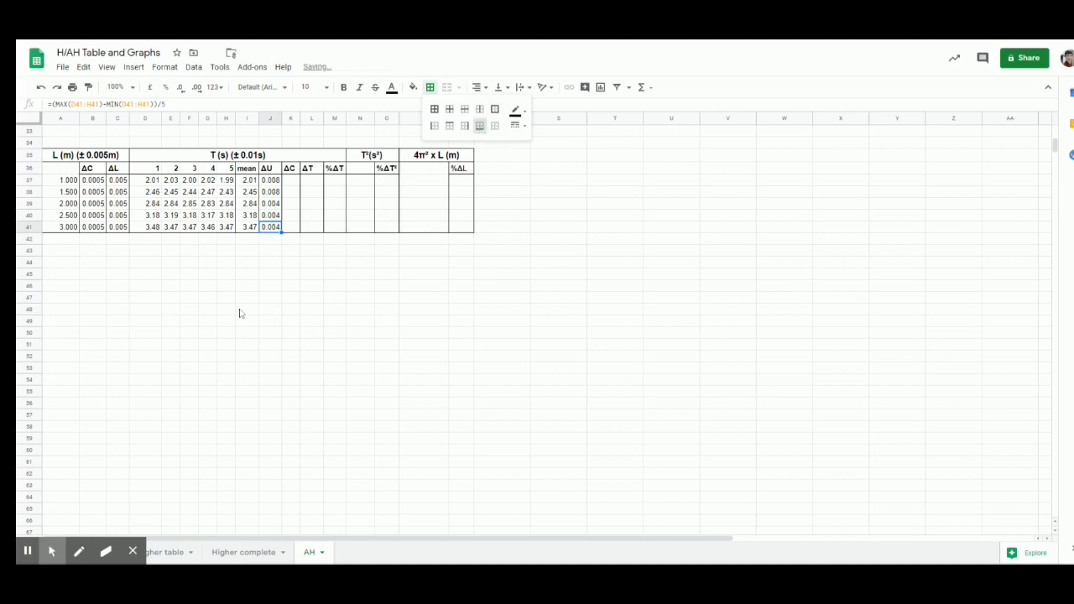
left_click(246, 274)
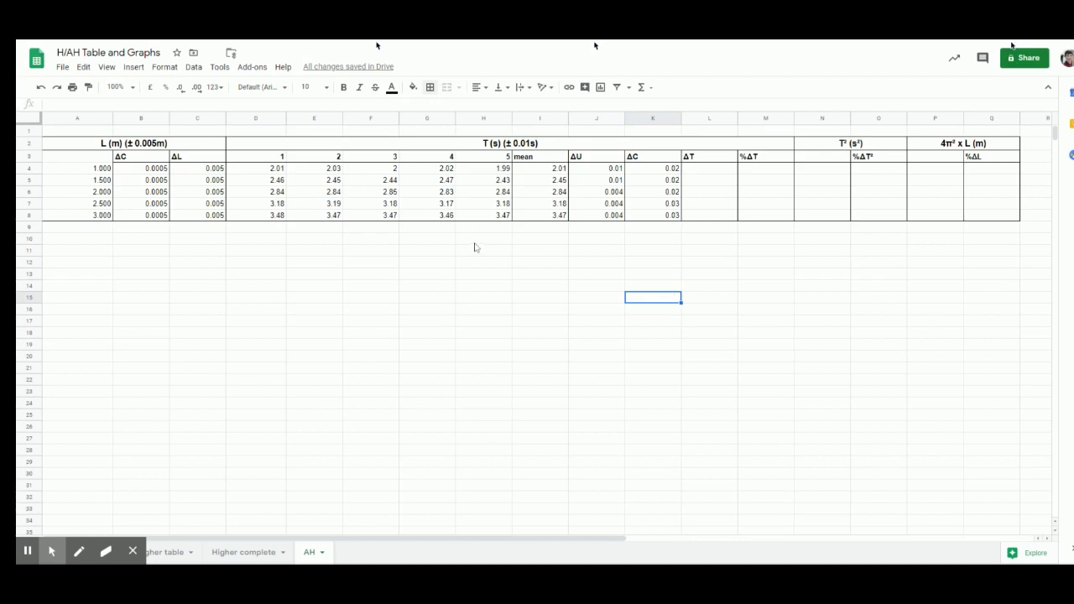
Step: Re-enter the ΔU formula in J4 of the upper table as =(E4-H4)/5
left_click(594, 170)
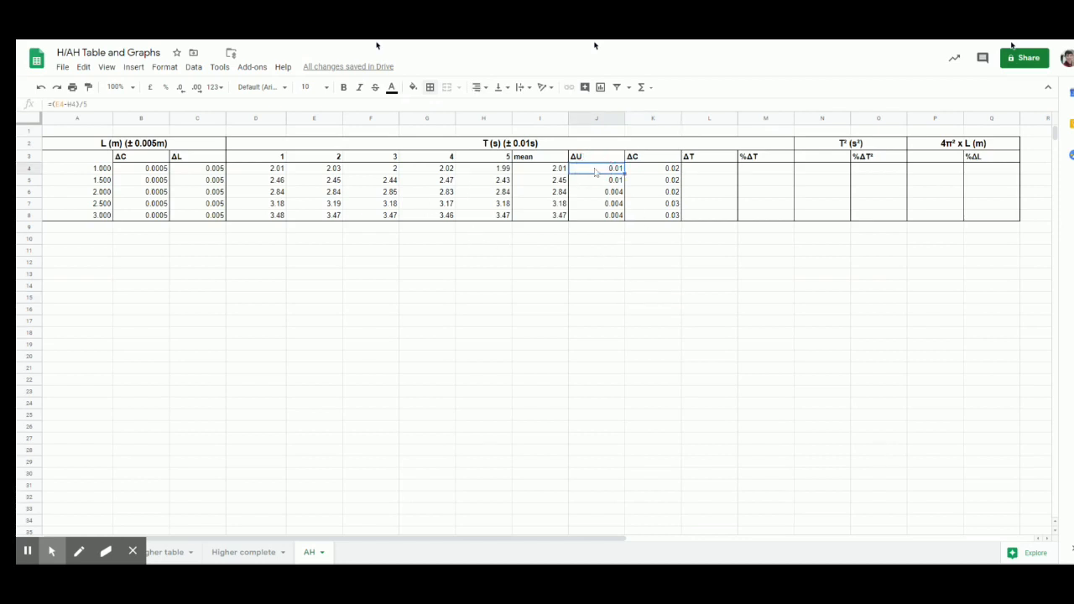
type("=(")
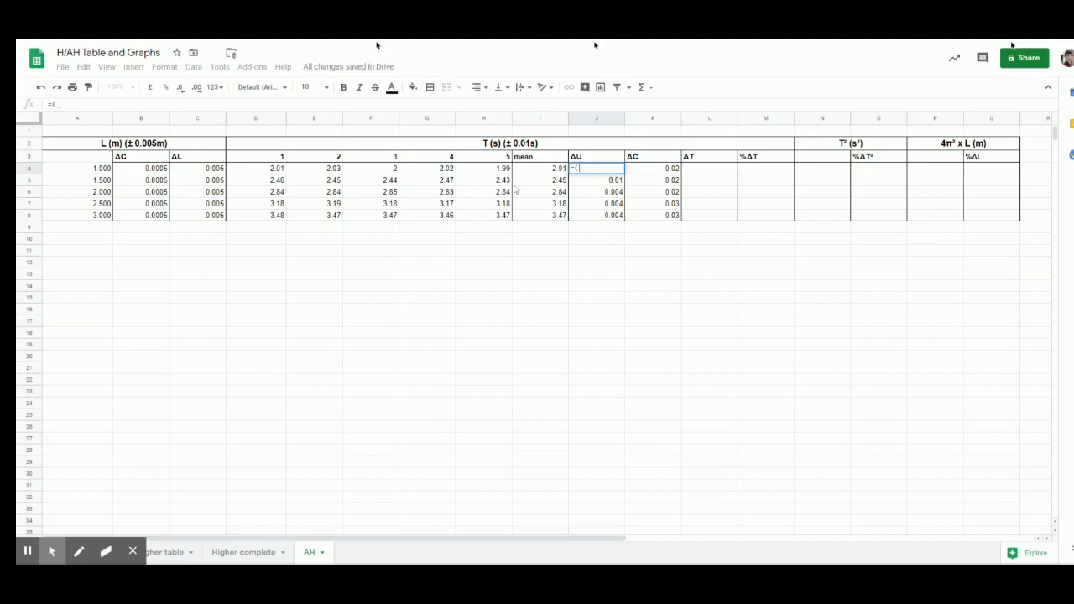
left_click(331, 169)
type("-")
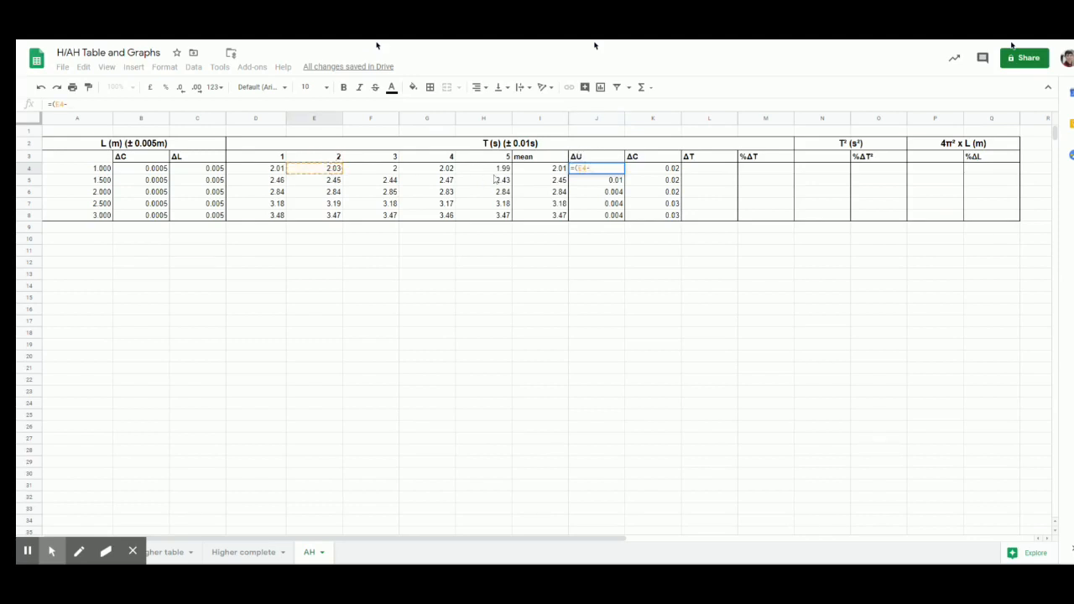
left_click(484, 169)
type(")/")
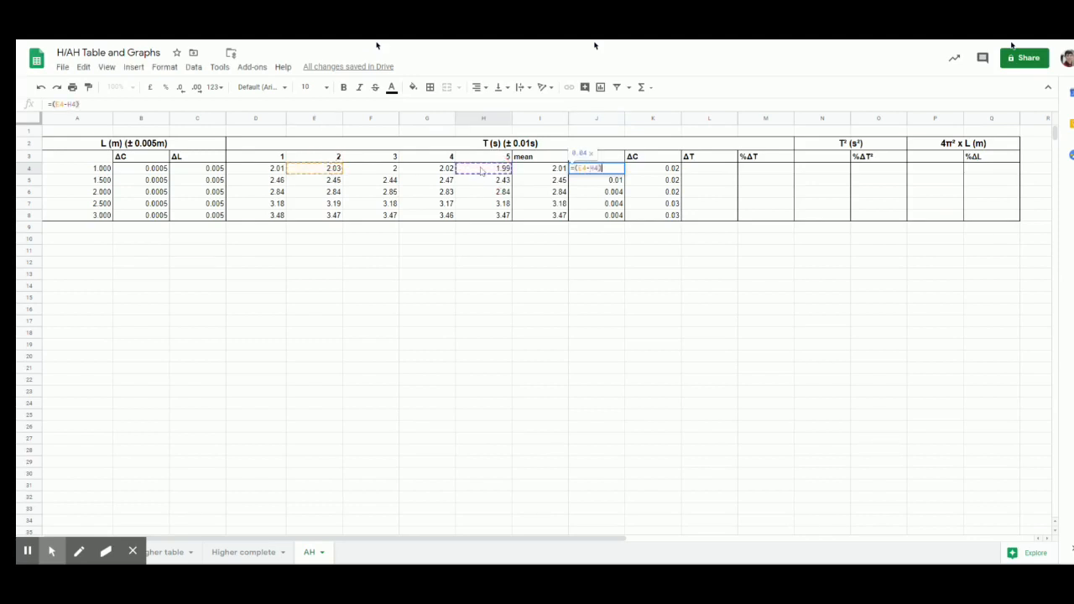
type("5")
key("Return")
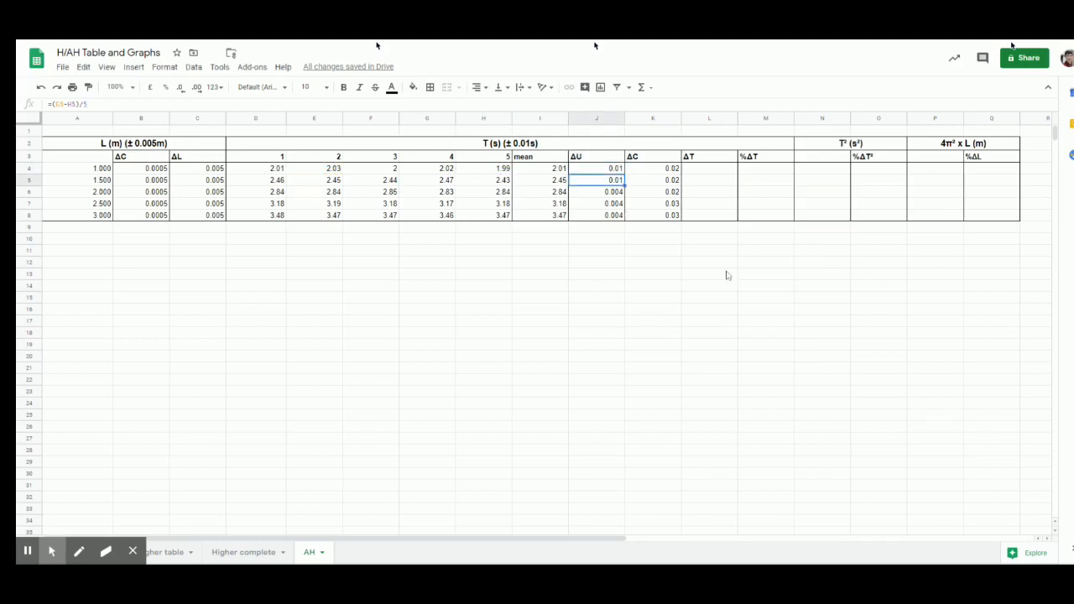
Step: Start the combined uncertainty formula for the first ΔT value in L4 as =SQRT((0.01^2)+(J4, referencing the ΔU cell
left_click(706, 174)
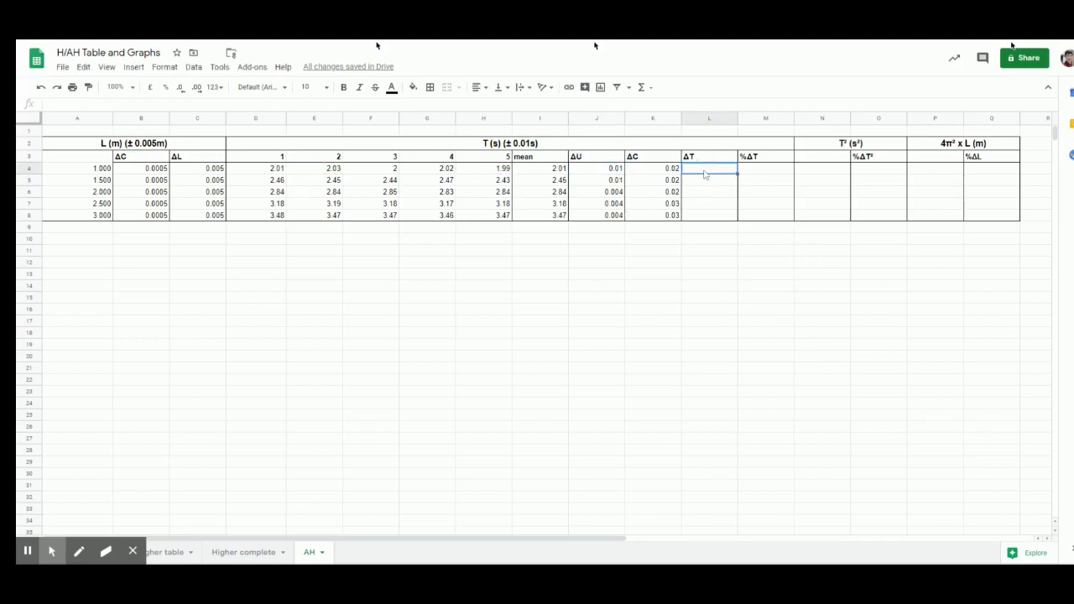
type("=")
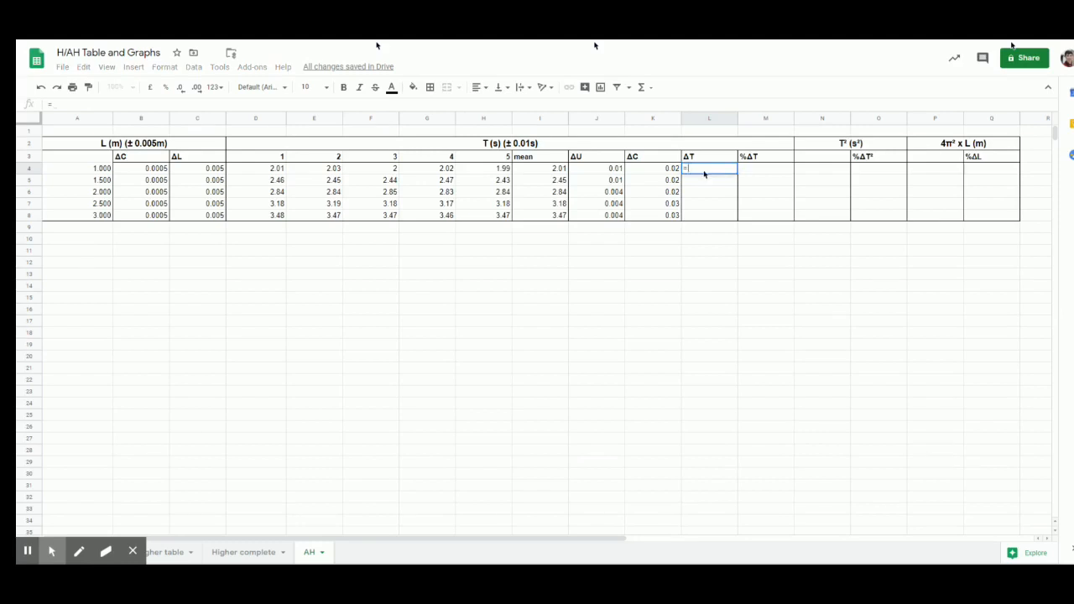
type("squ")
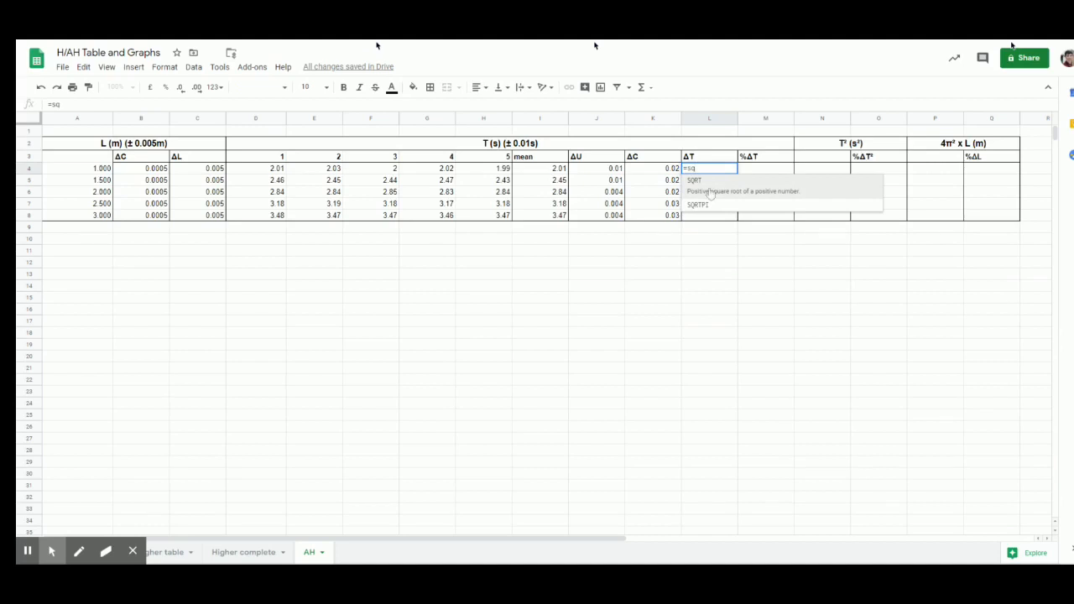
left_click(709, 193)
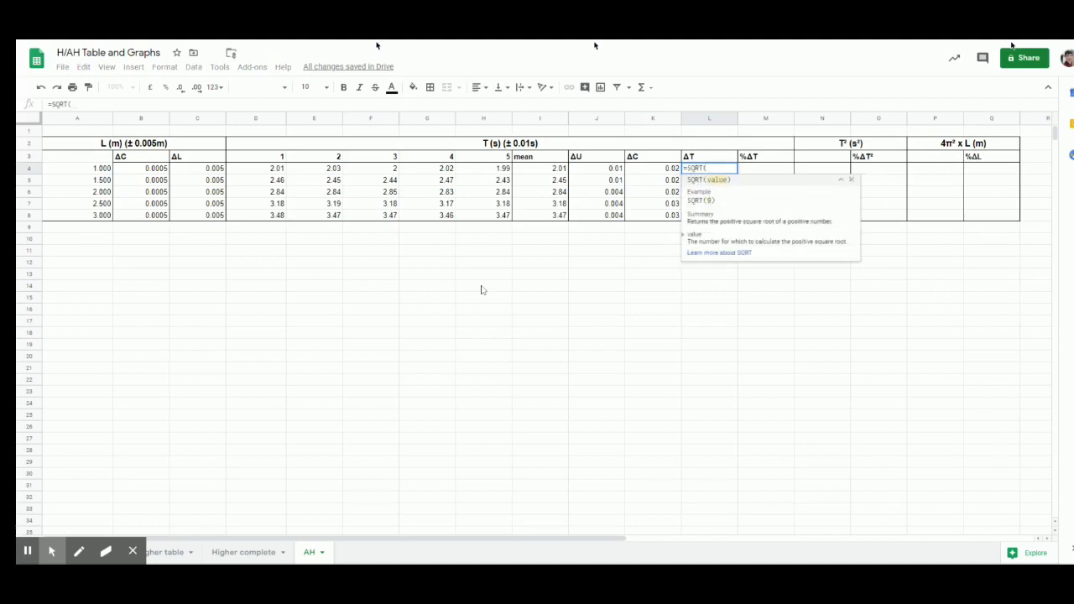
type("(")
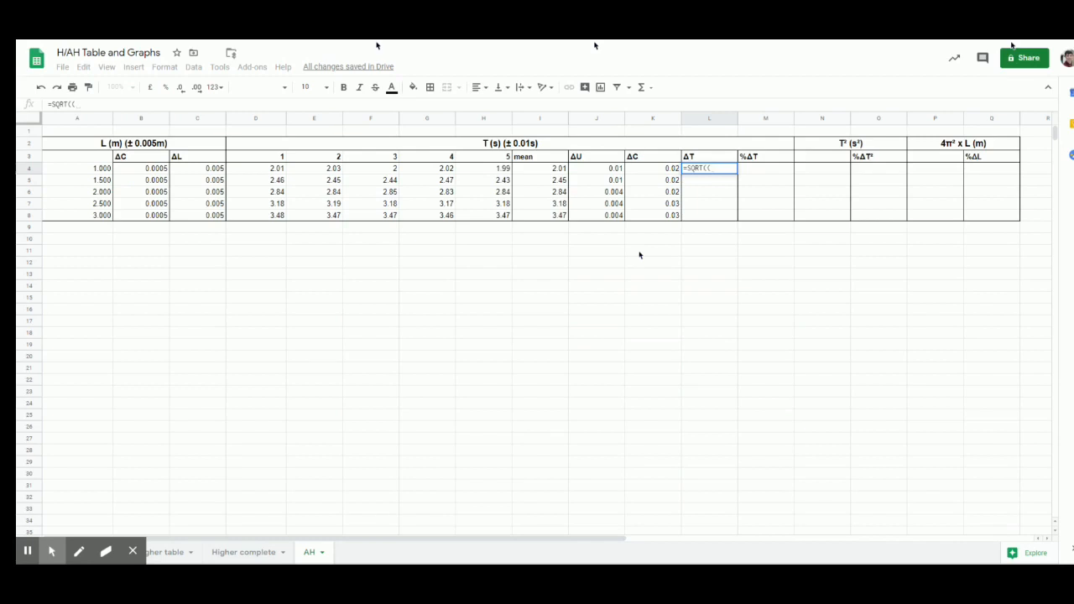
type("0.0")
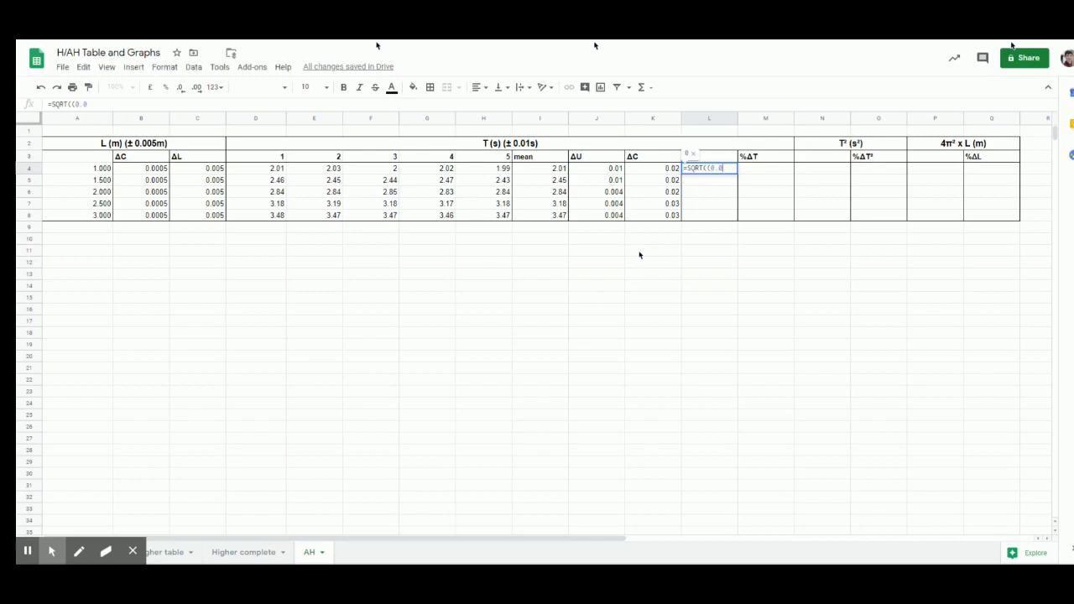
type("1^")
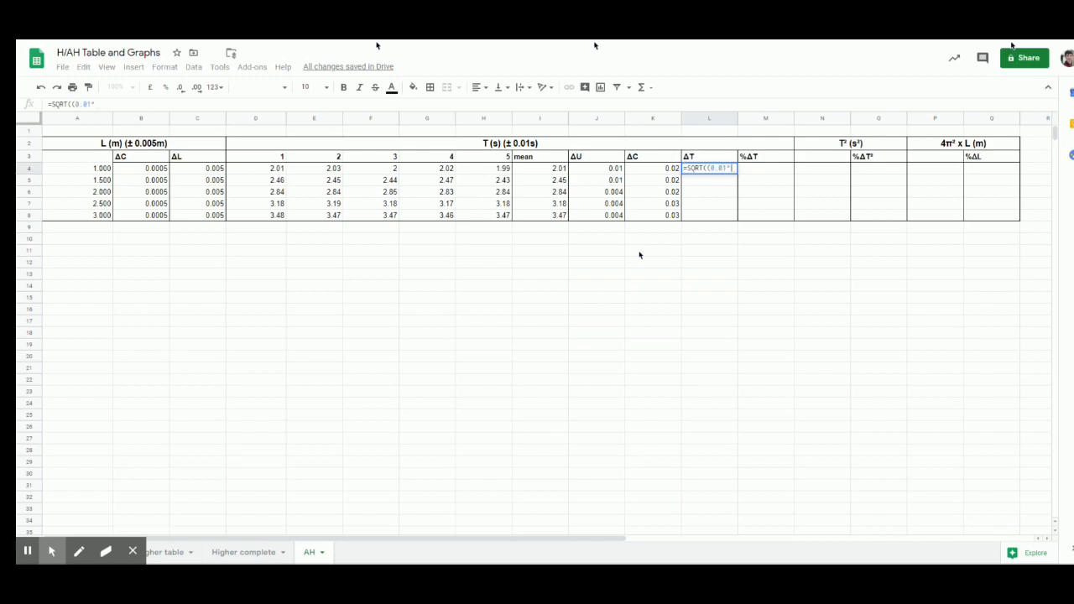
type("2)")
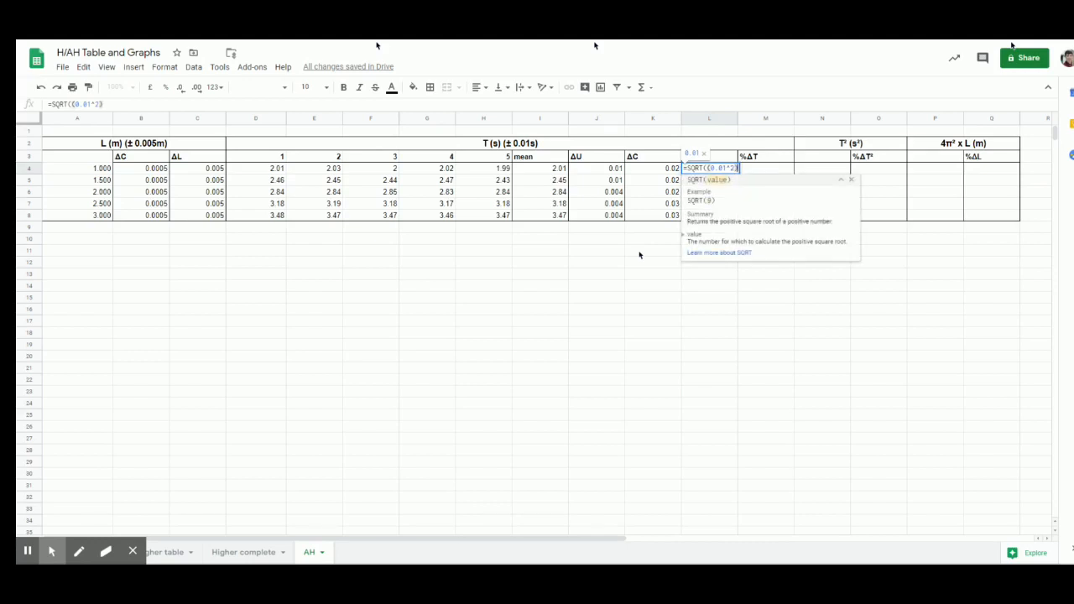
type("+")
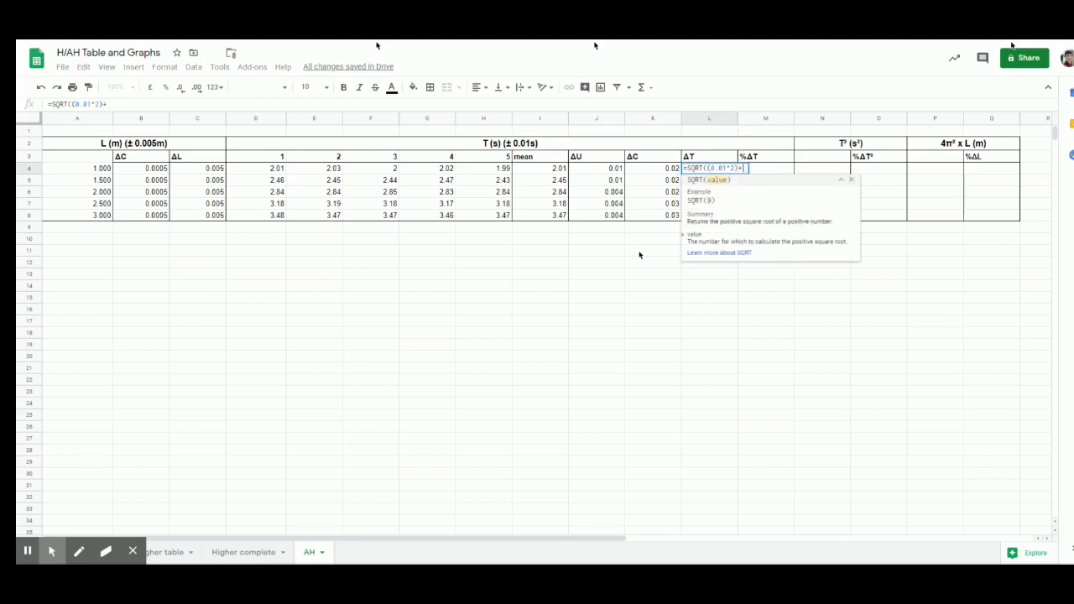
type("(")
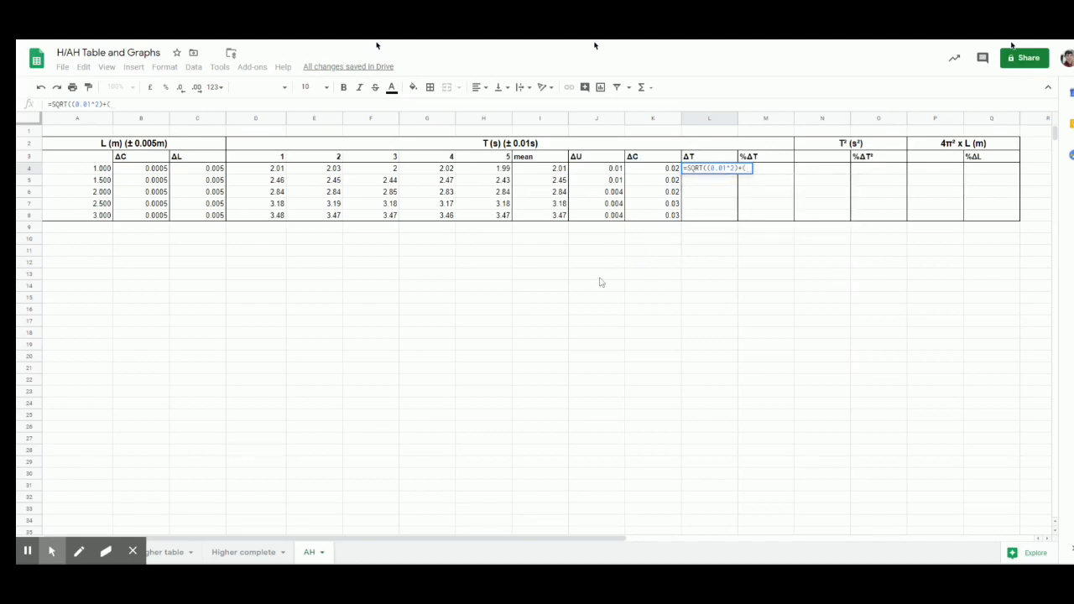
left_click(595, 168)
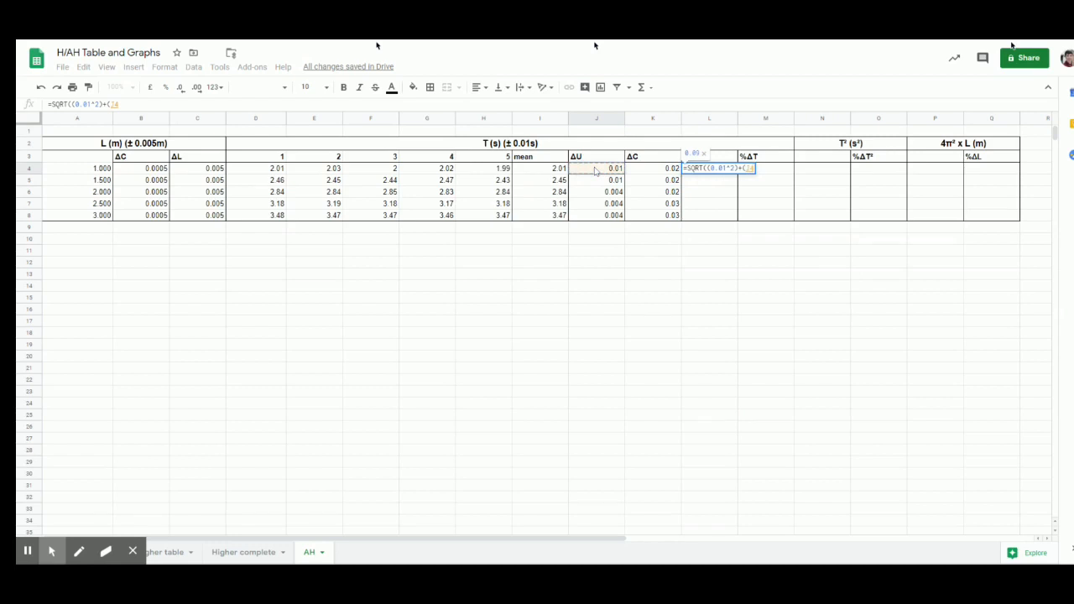
Step: Complete the ΔT formula in cell L4 as =SQRT((0.01^2)+(J4^2)+(K4^2))
type(")")
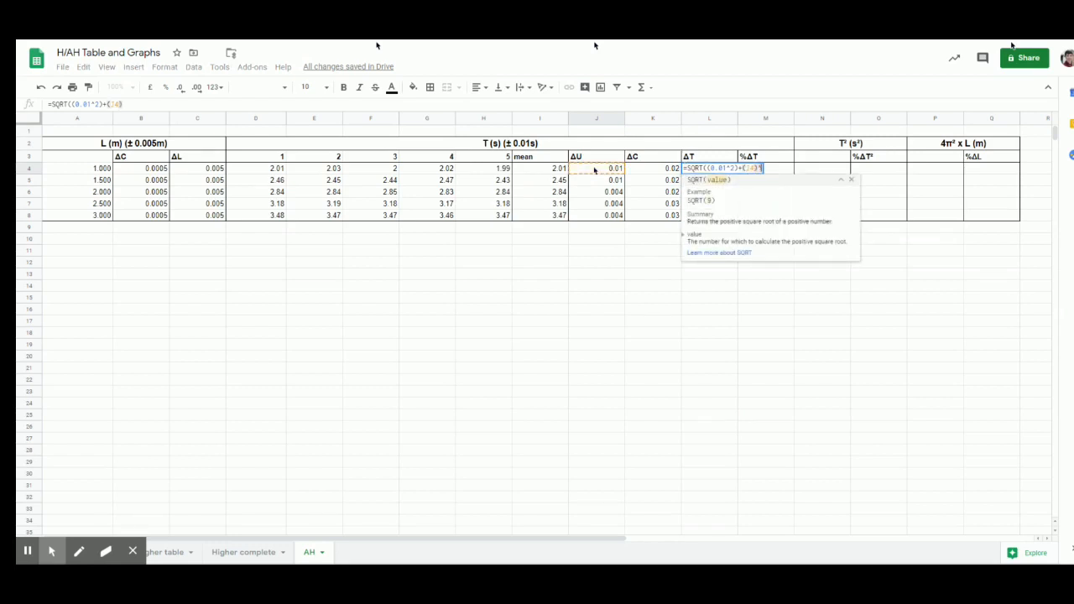
type("^2")
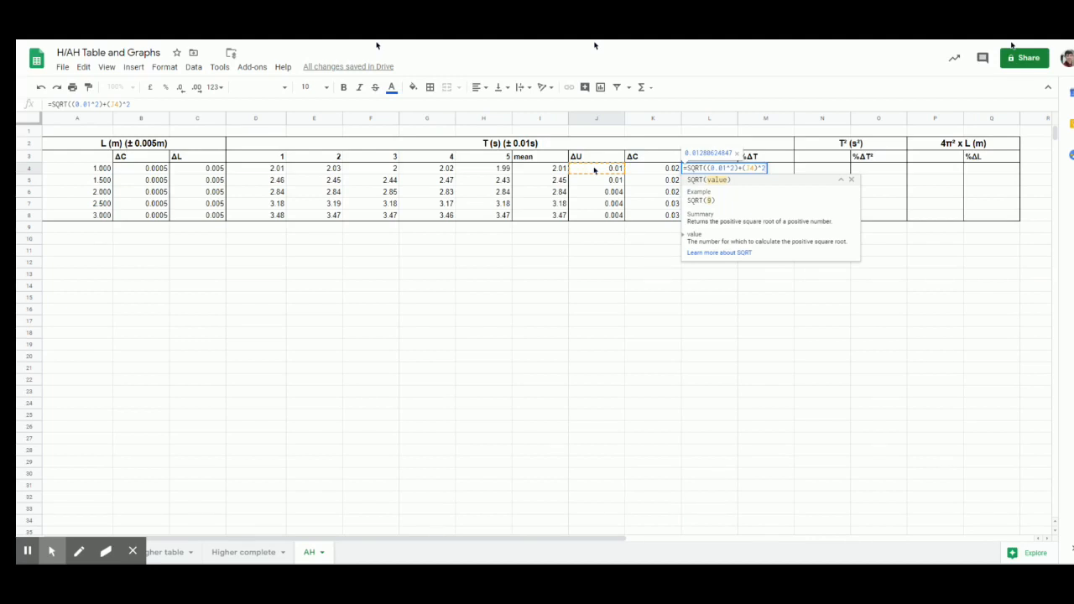
key("BackSpace")
key("BackSpace")
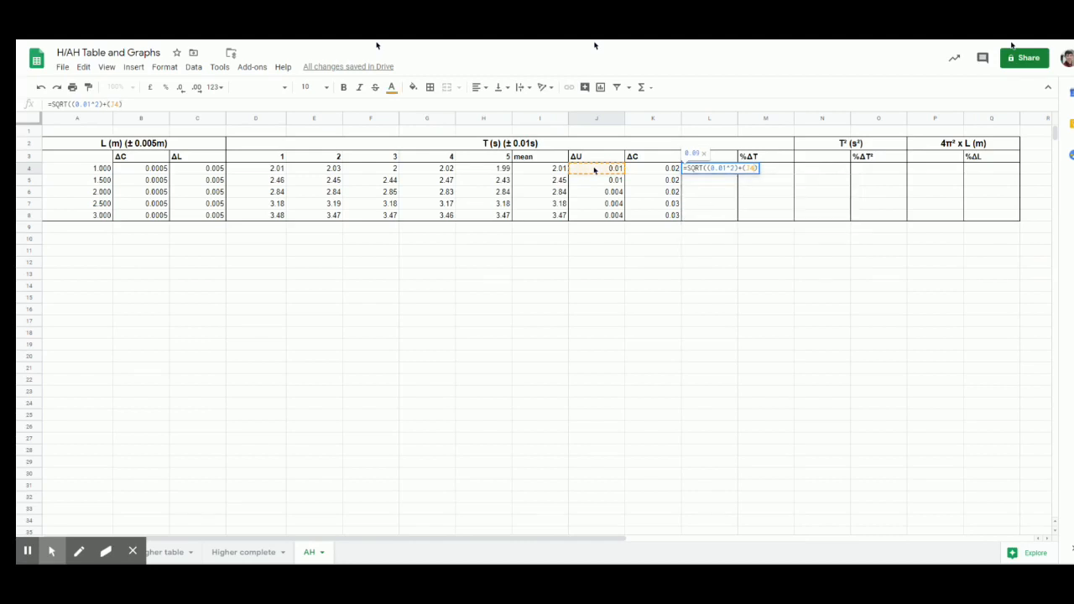
type("^")
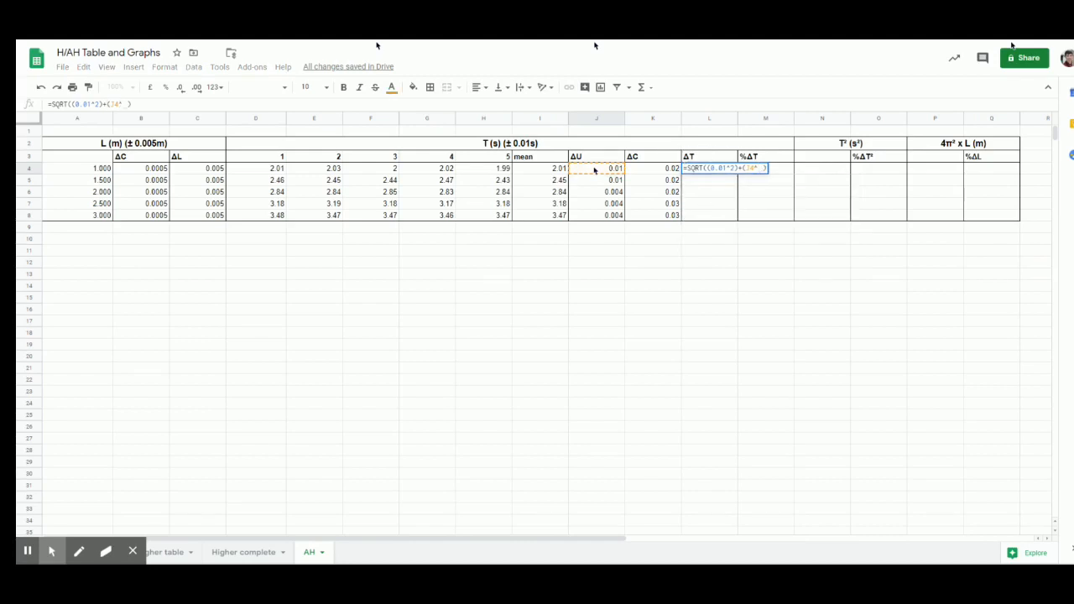
type("2)")
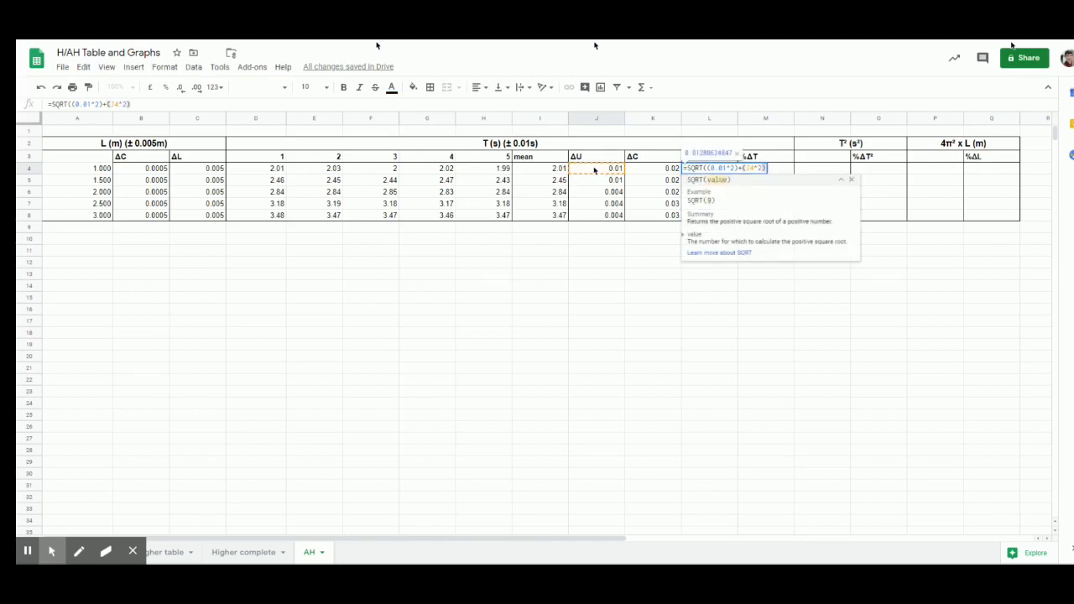
type("+")
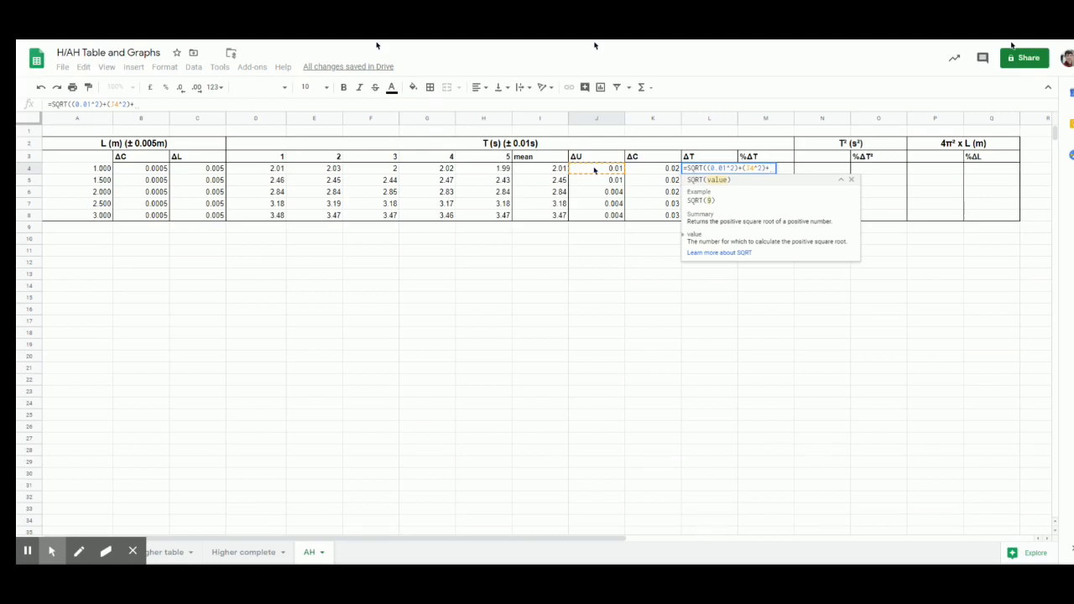
type("(")
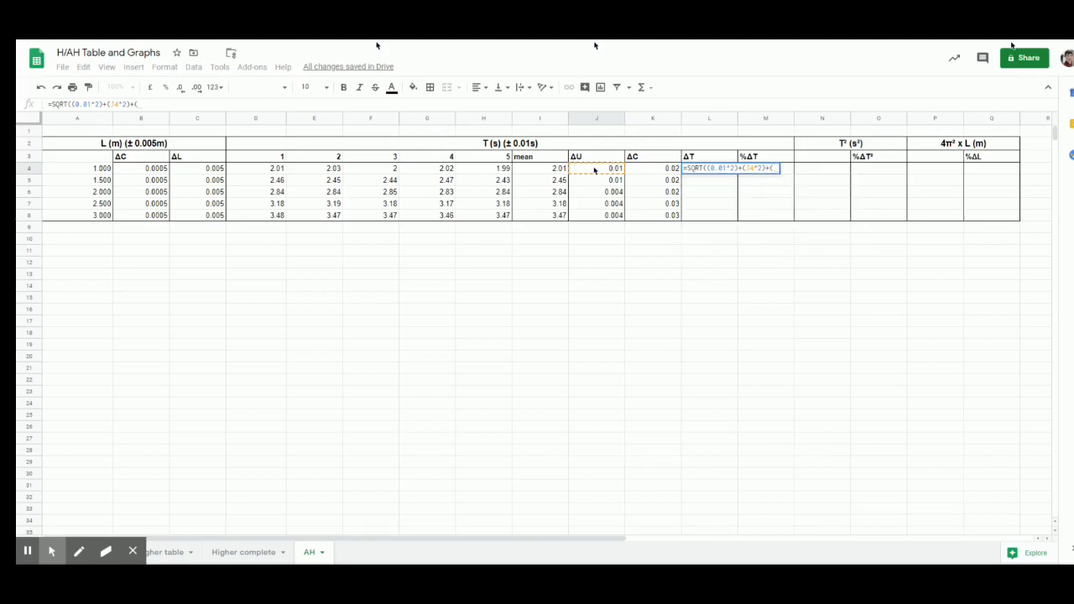
left_click(645, 171)
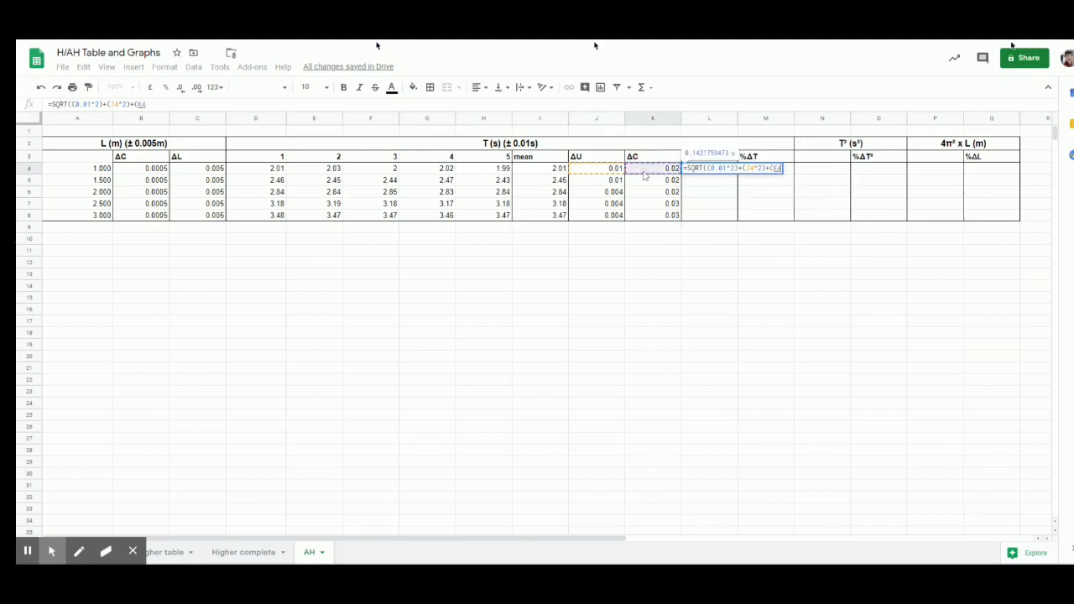
type("^2")
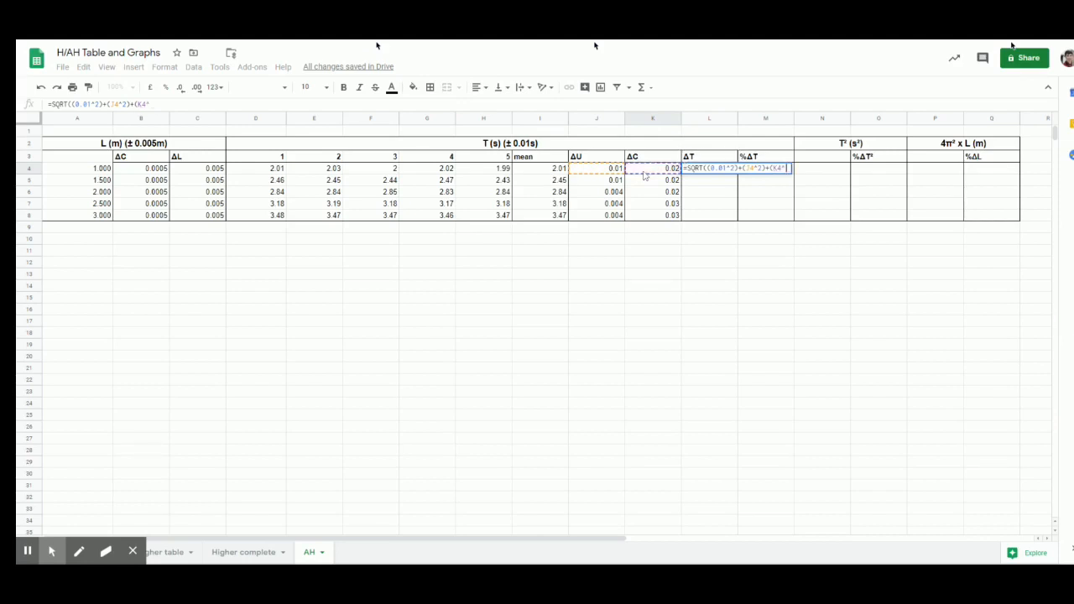
type(")")
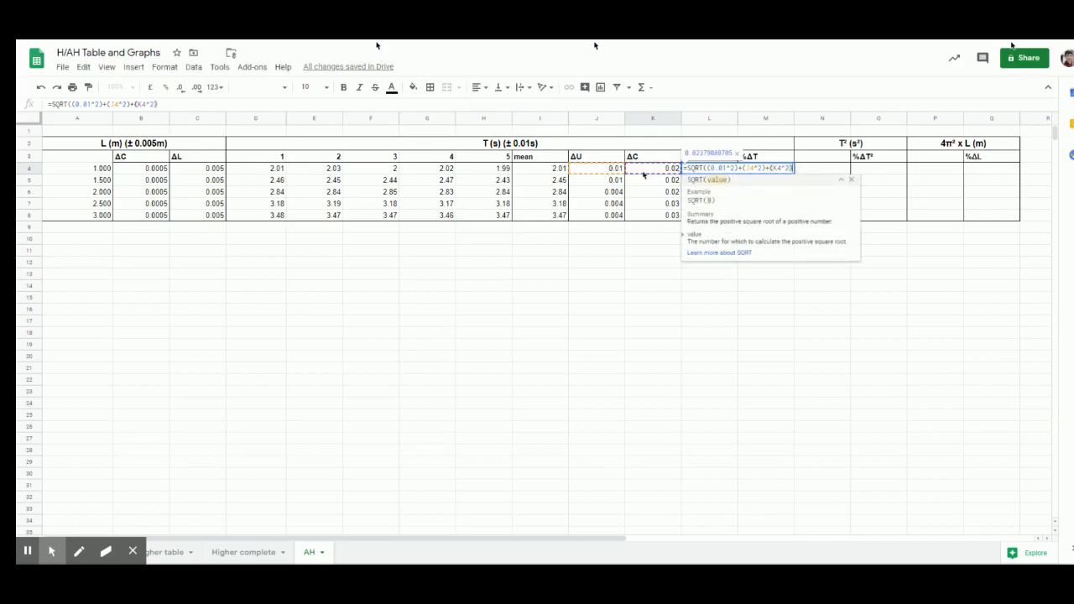
type(")")
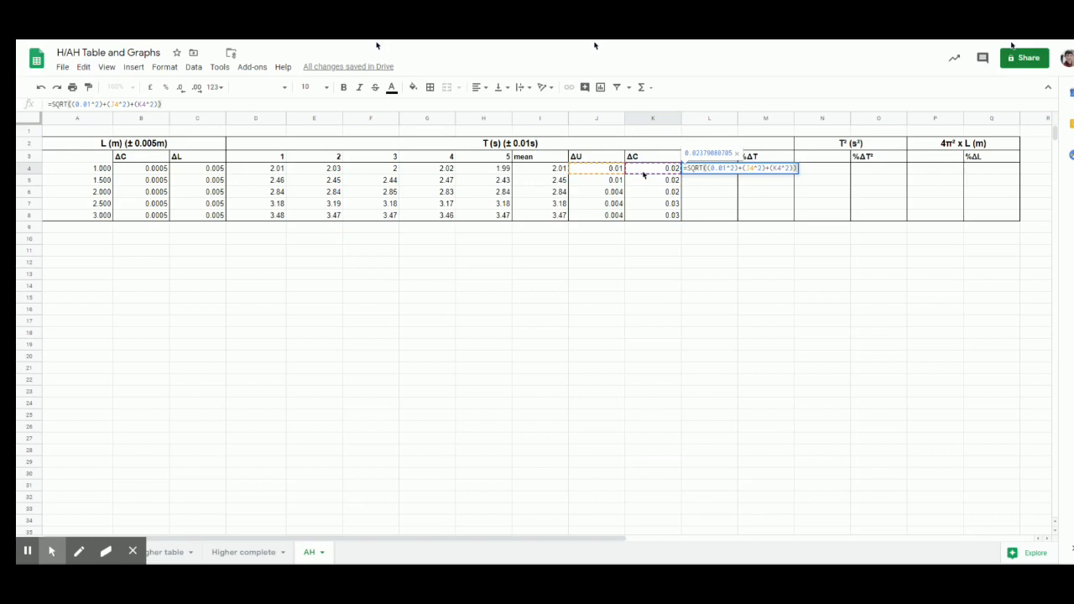
key("Return")
Step: Fill the ΔT formula from L4 down through L8 and show the values to two decimal places
left_click(713, 169)
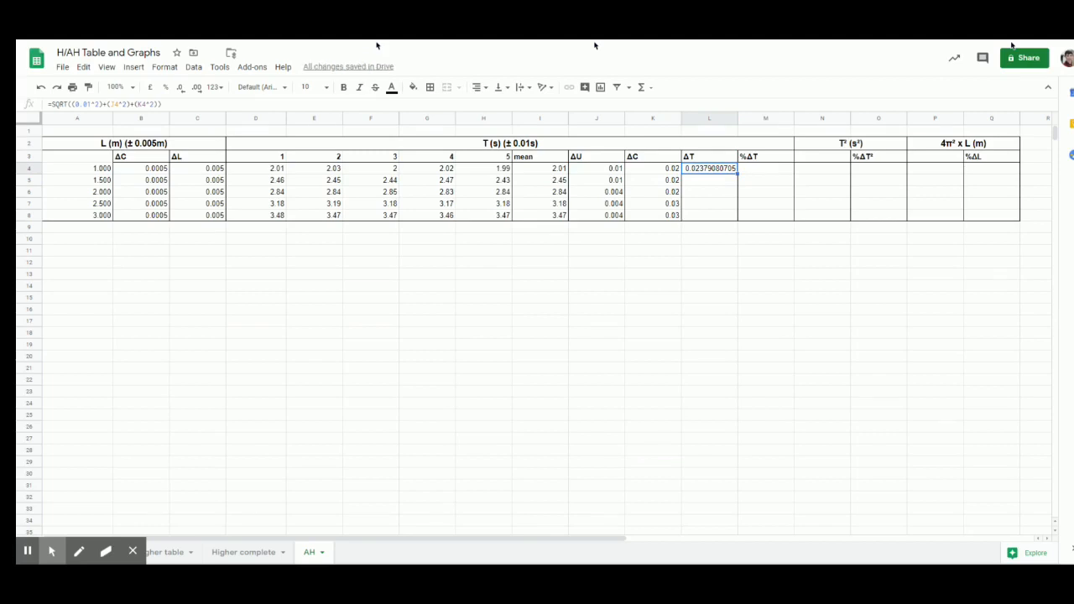
left_click_drag(737, 173, 742, 214)
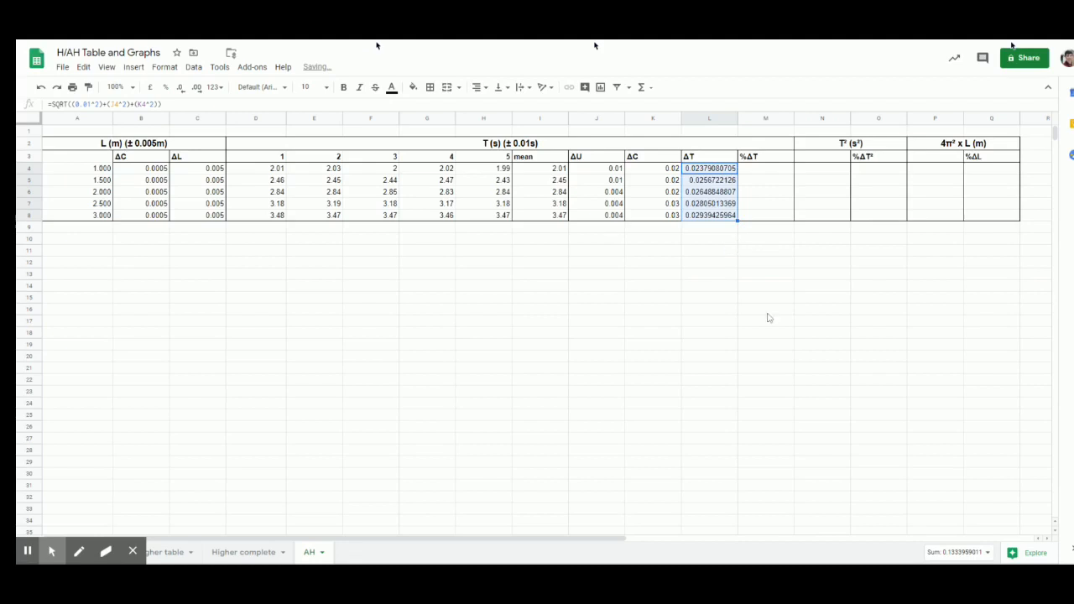
left_click(182, 88)
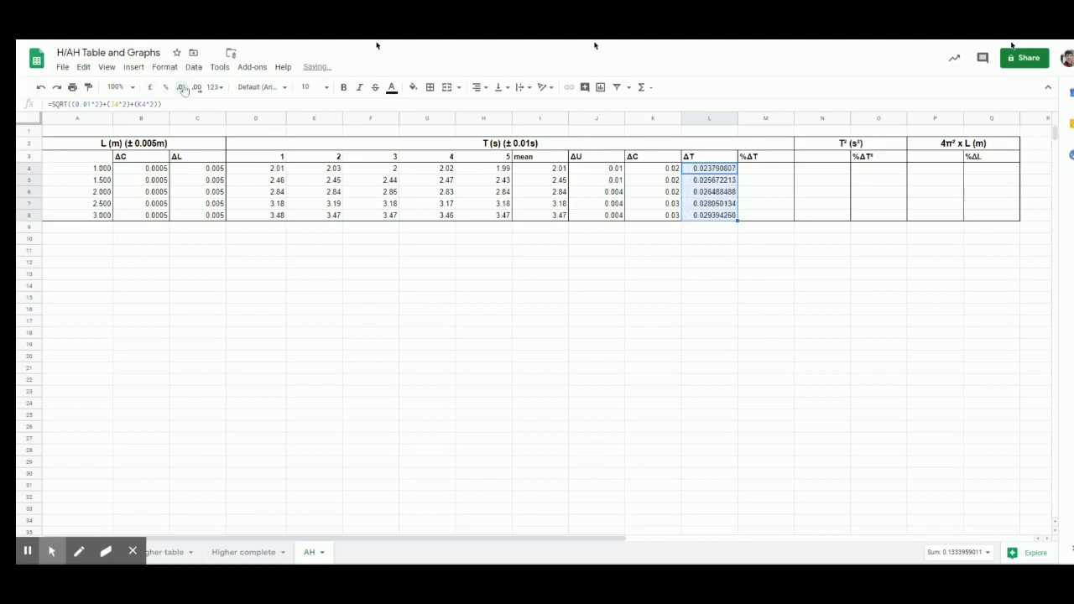
left_click(182, 87)
left_click(182, 87)
left_click(183, 87)
left_click(182, 87)
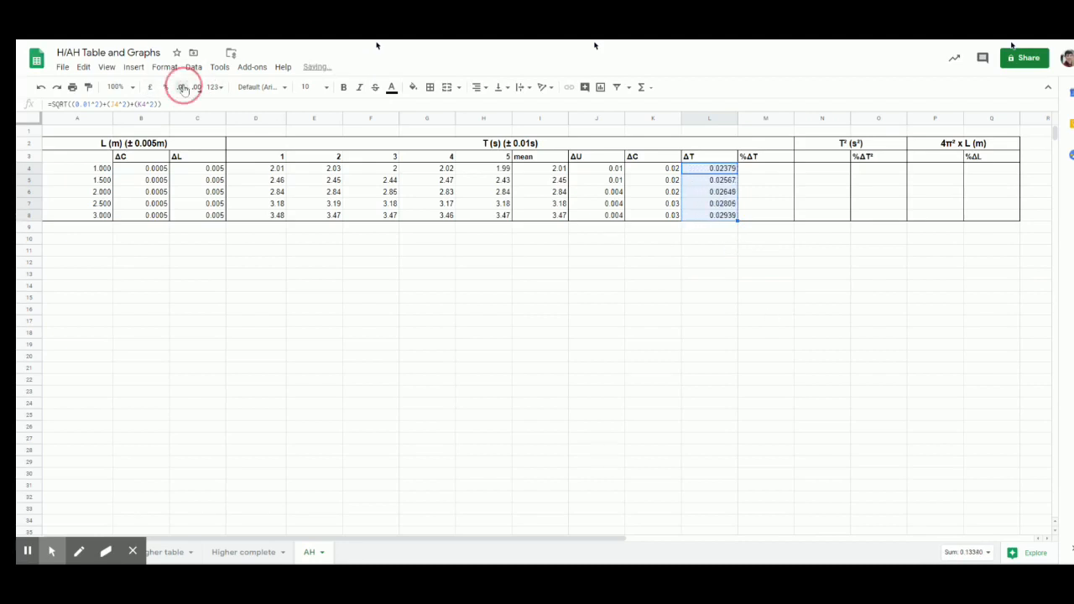
left_click(183, 88)
left_click(183, 89)
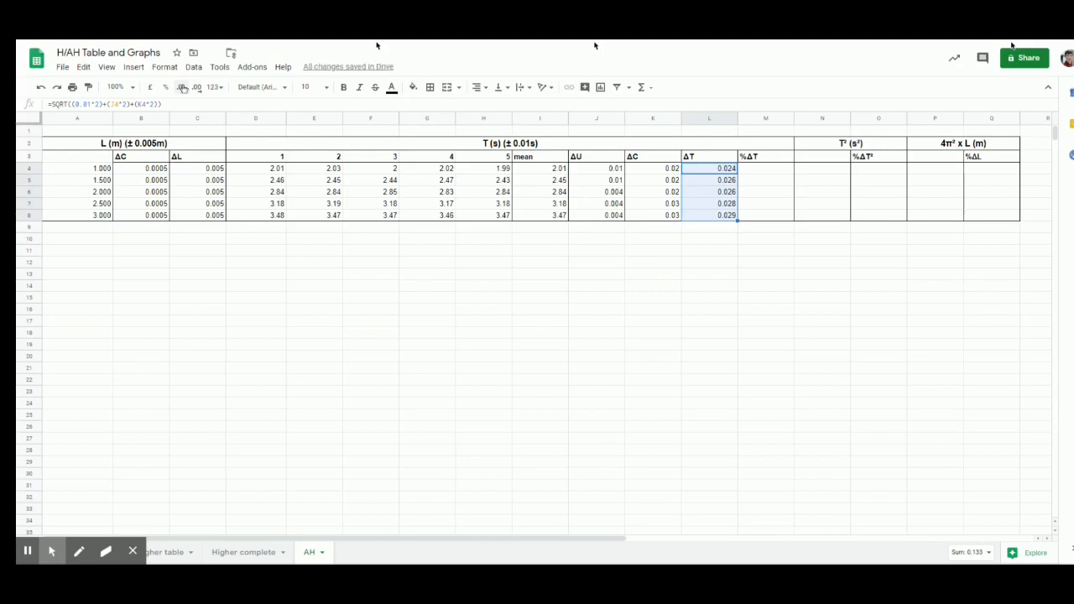
left_click(184, 88)
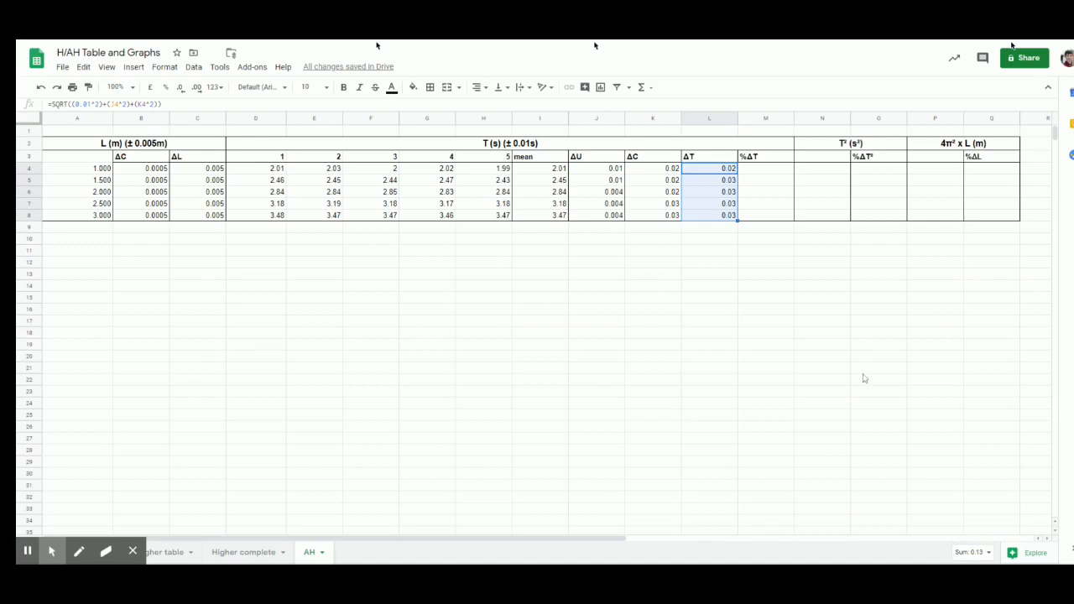
left_click(770, 344)
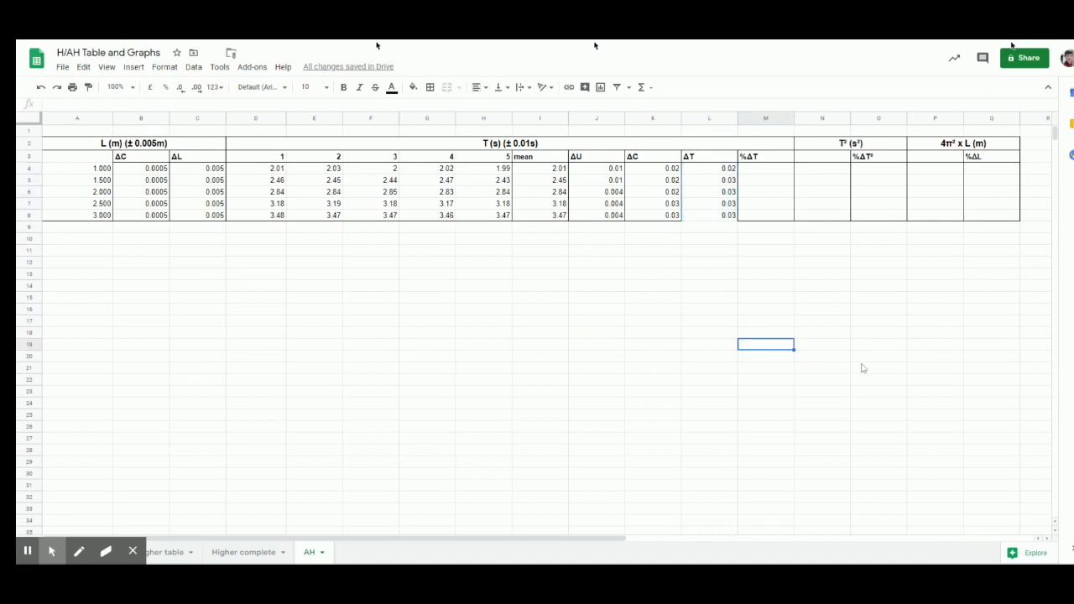
Step: Add a bottom border to cell L8, the last cell of the ΔT column
left_click(707, 217)
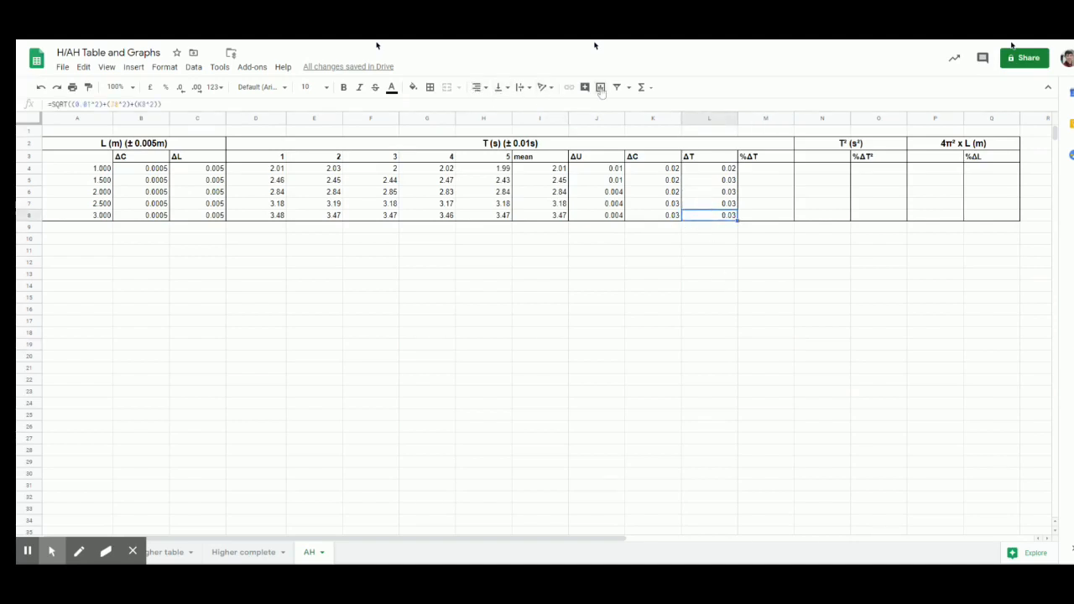
left_click(431, 89)
left_click(483, 128)
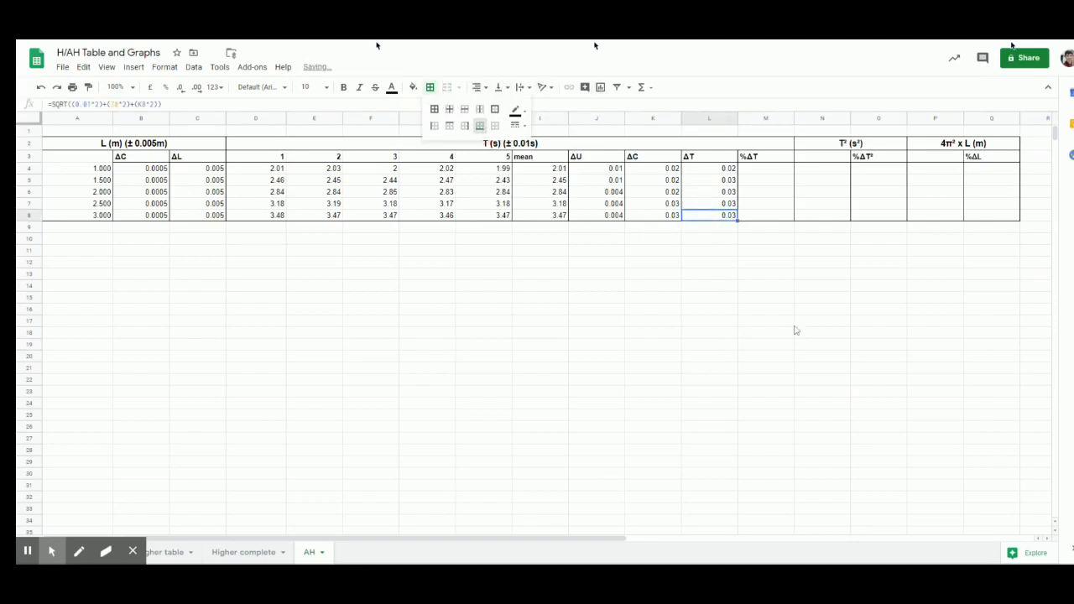
left_click(923, 392)
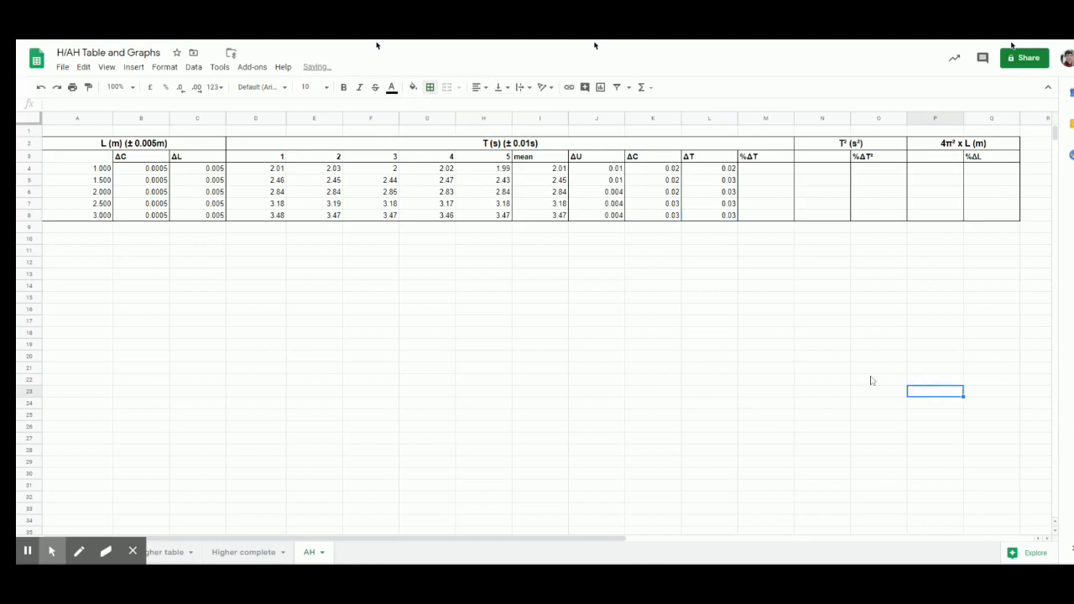
Step: Enter the formula =L4/I4 in M4, the first cell of the %ΔT column
left_click(768, 170)
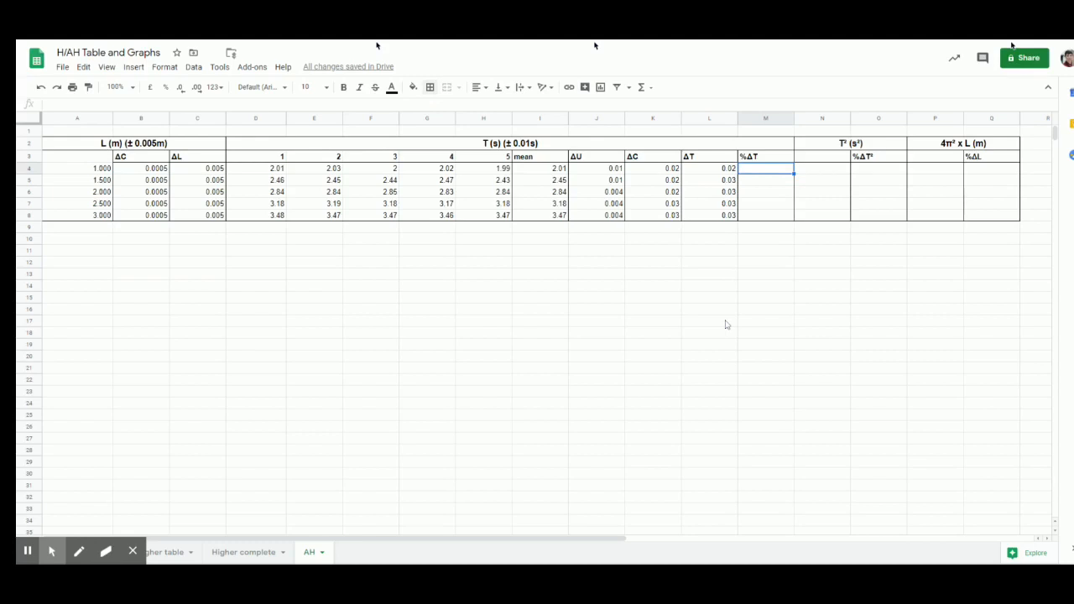
type("=")
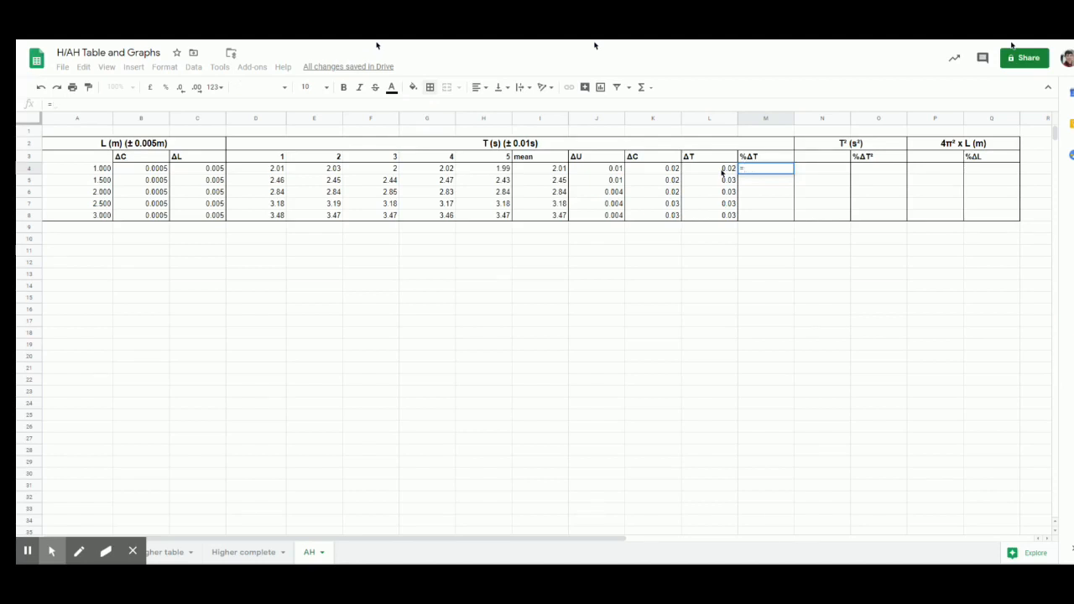
left_click(723, 172)
type("/")
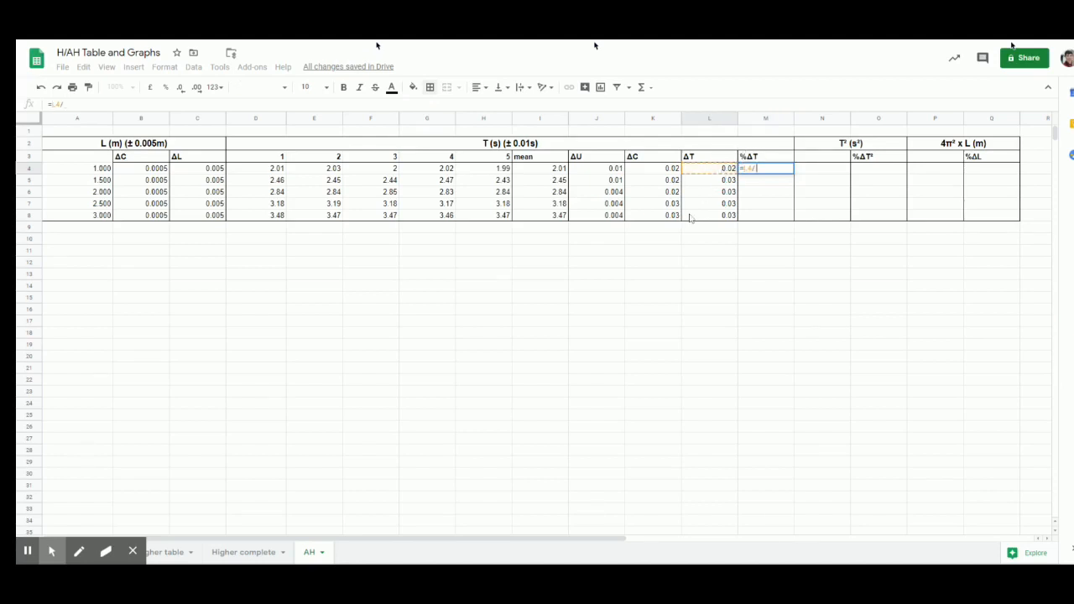
left_click(541, 171)
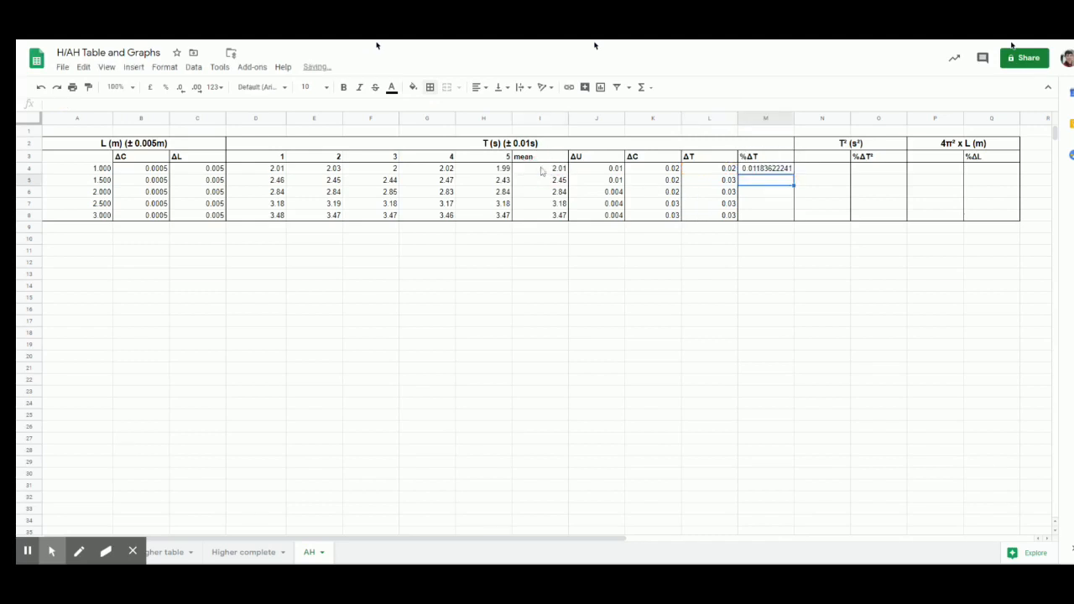
Step: Format M4 as a percentage with one decimal place and fill it down through M8
left_click(780, 169)
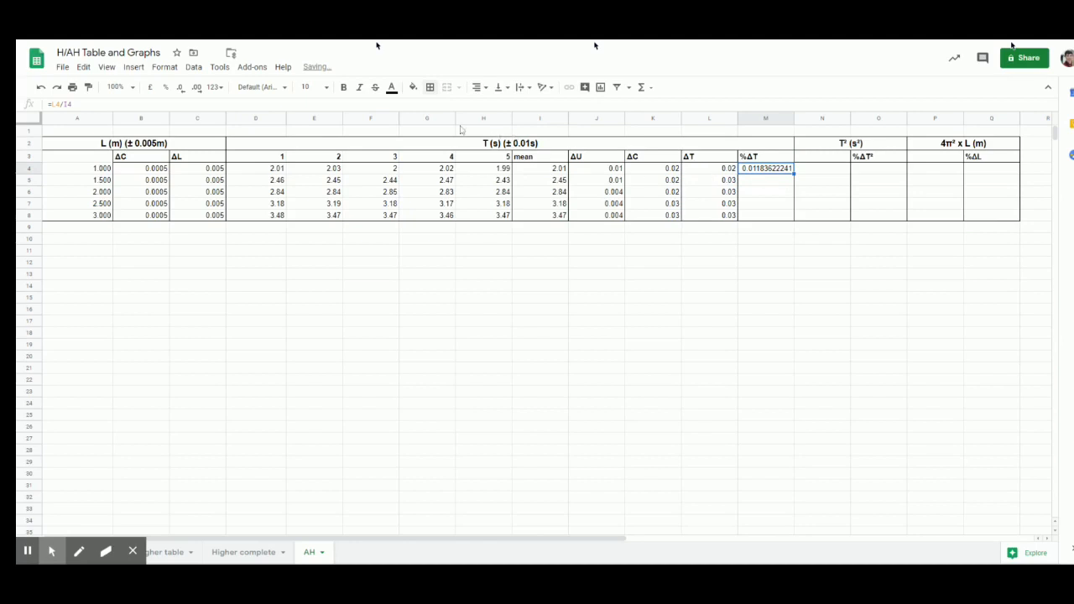
left_click(195, 72)
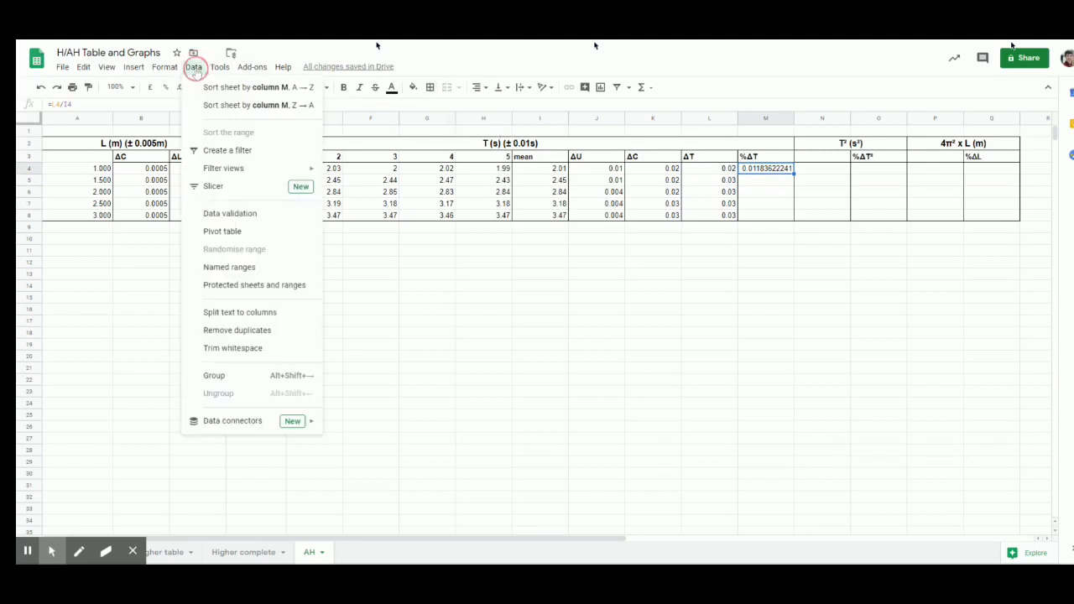
left_click(199, 74)
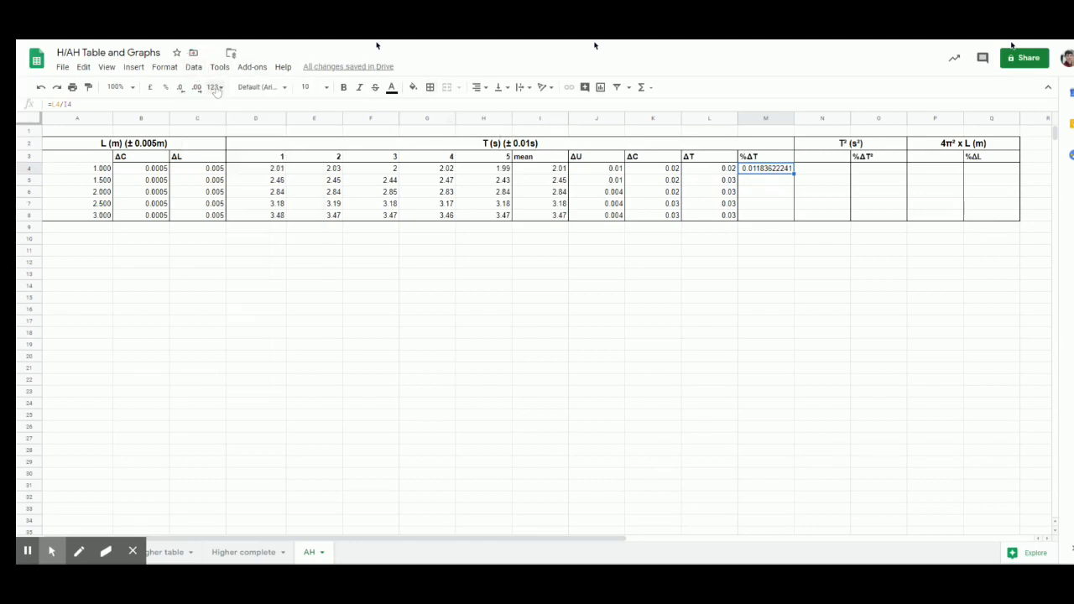
left_click(215, 87)
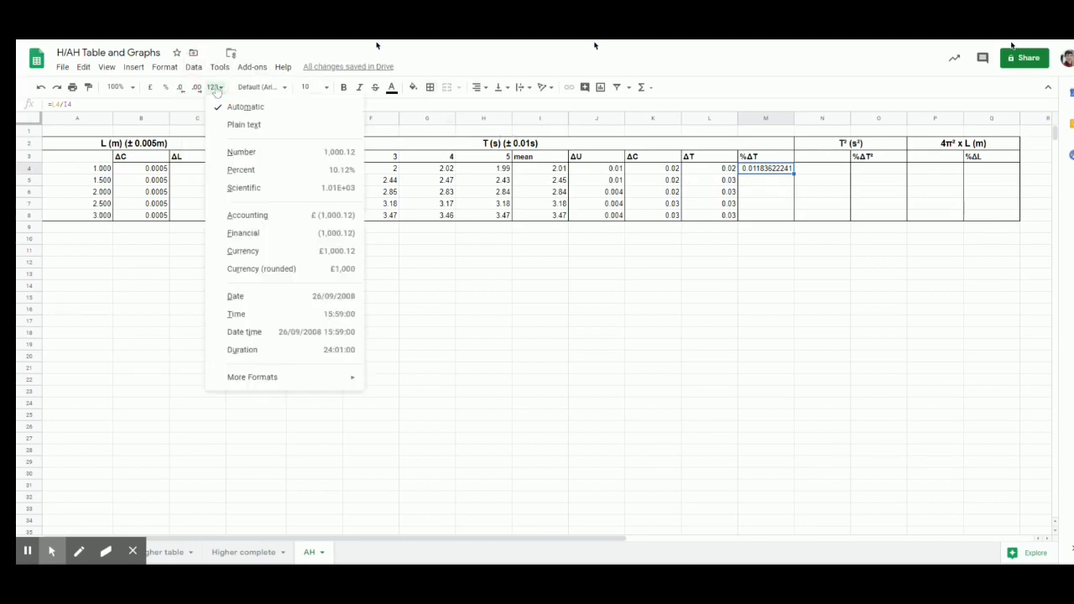
left_click(242, 171)
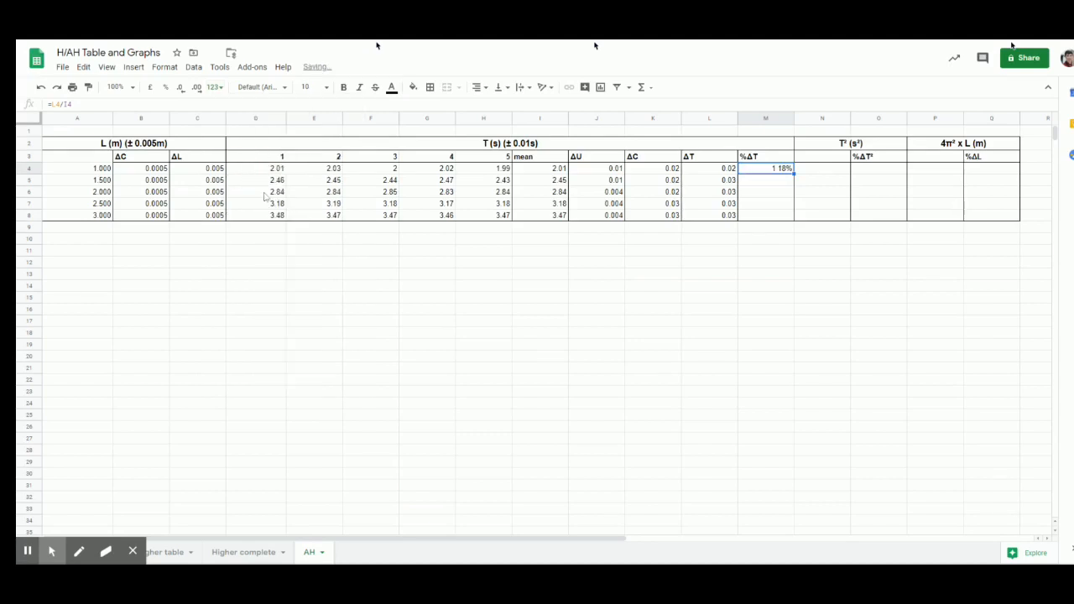
left_click(179, 91)
left_click_drag(793, 172, 798, 216)
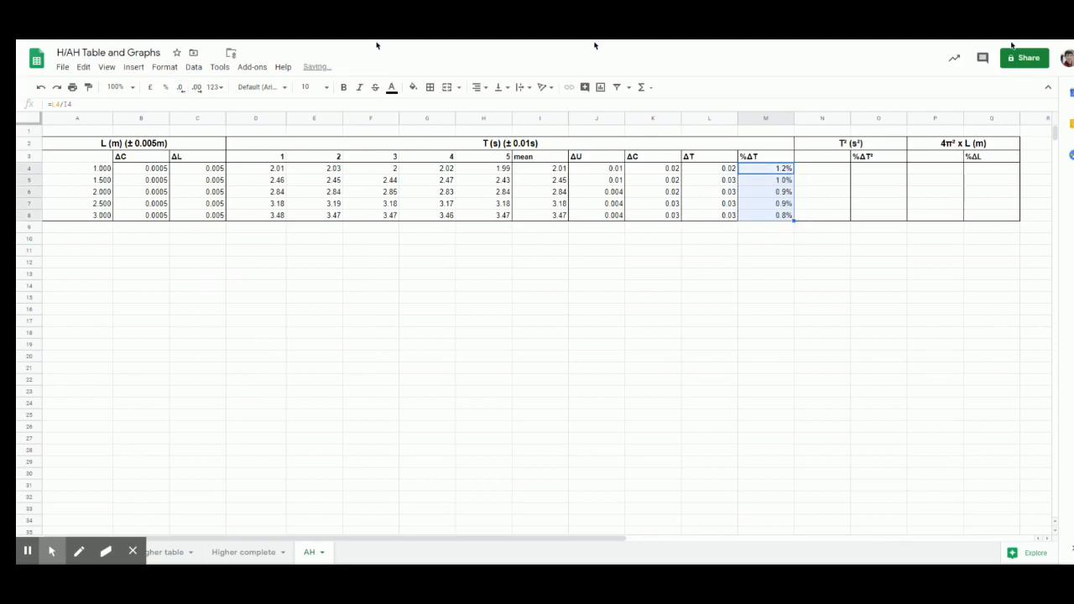
left_click(760, 228)
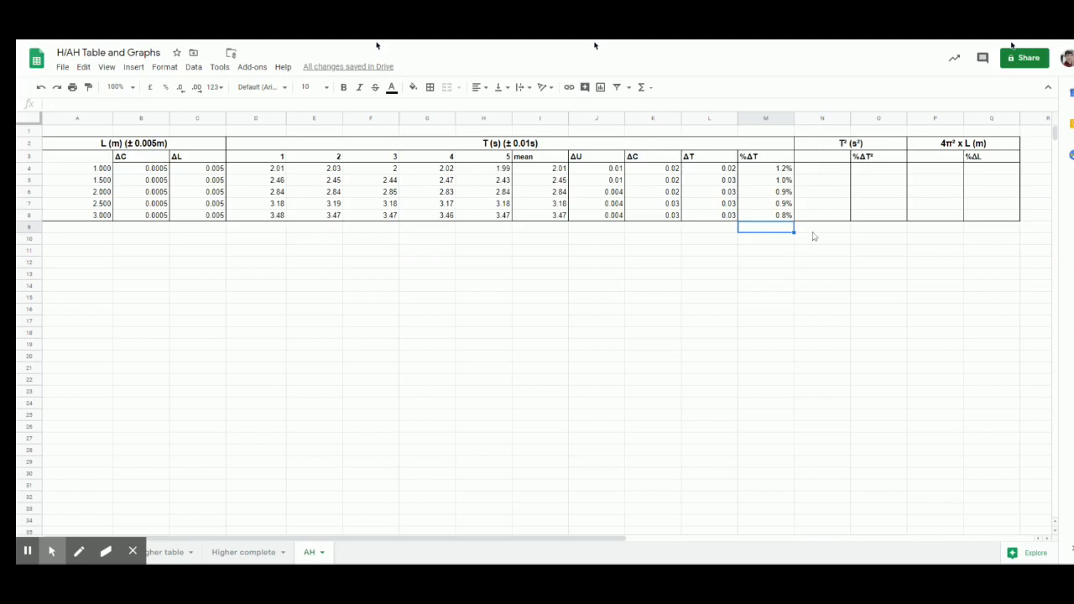
Step: Enter the formula =I4^2 in N4, the first cell of the T² column
left_click(831, 171)
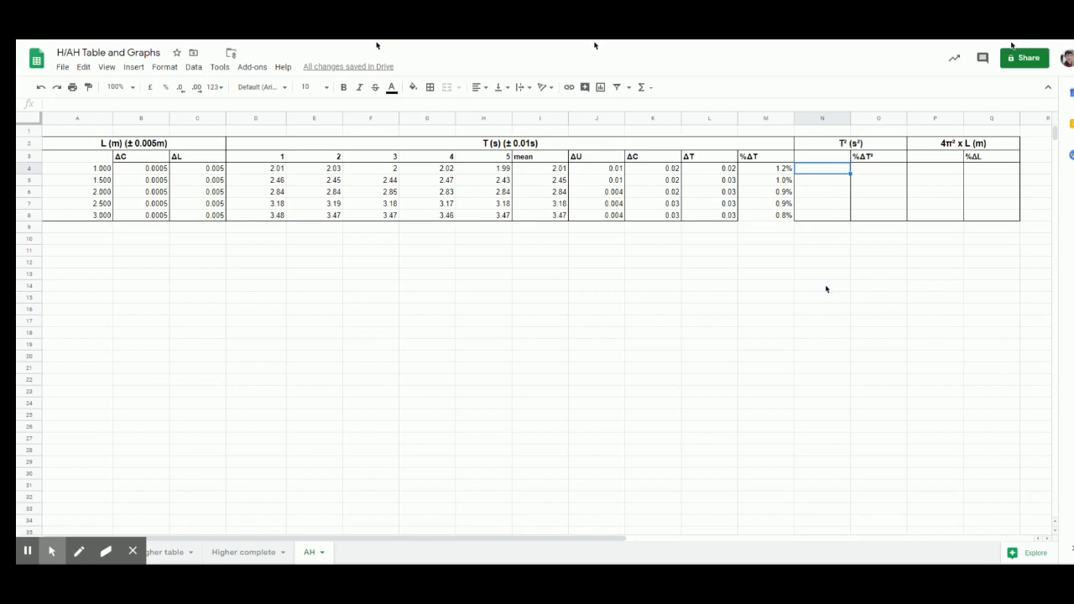
type("=")
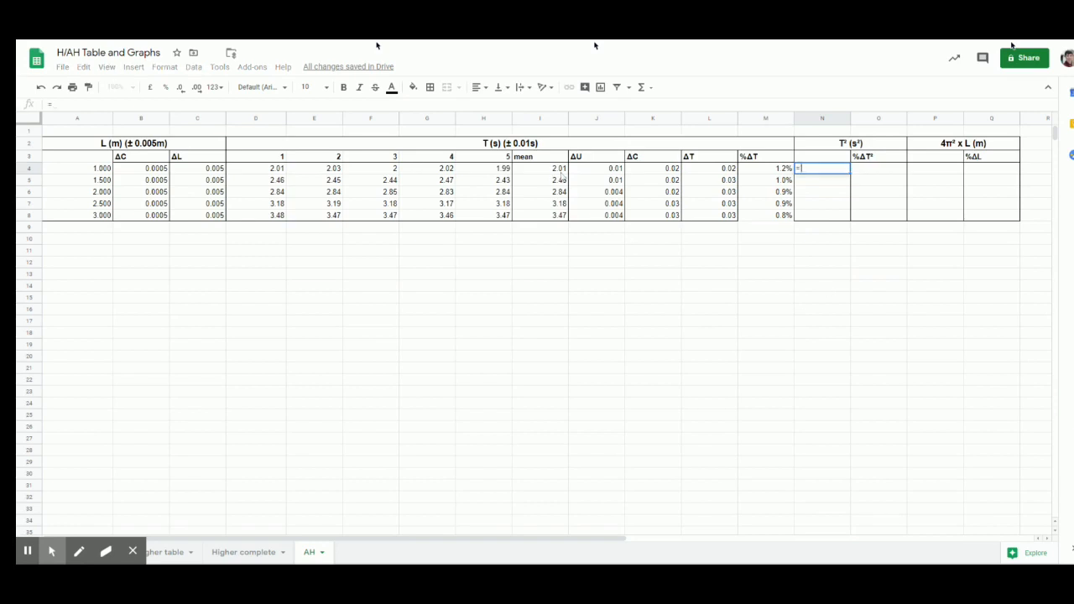
left_click(559, 172)
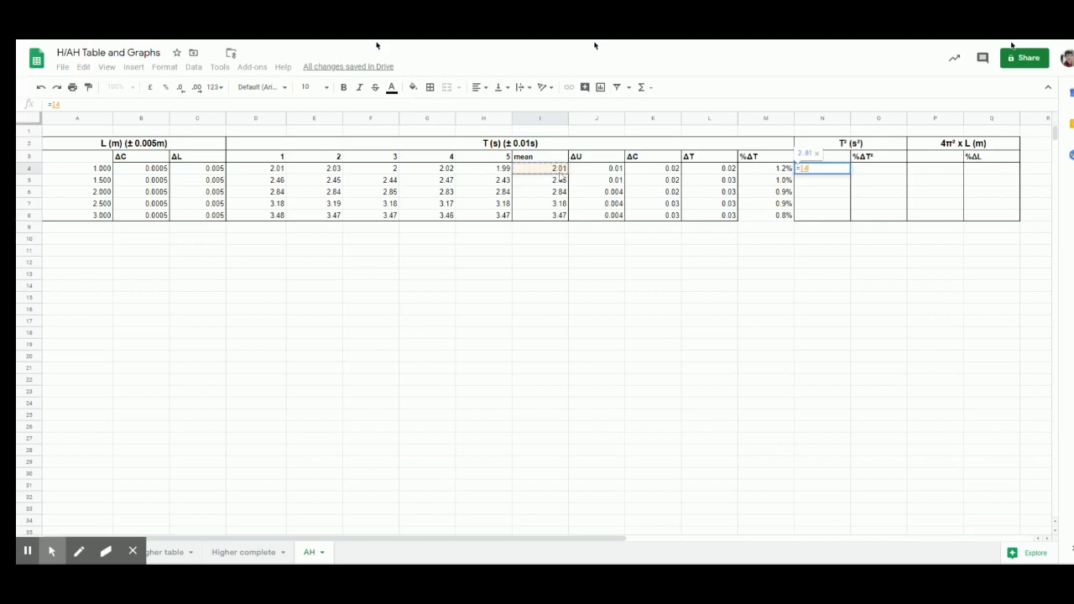
type("*")
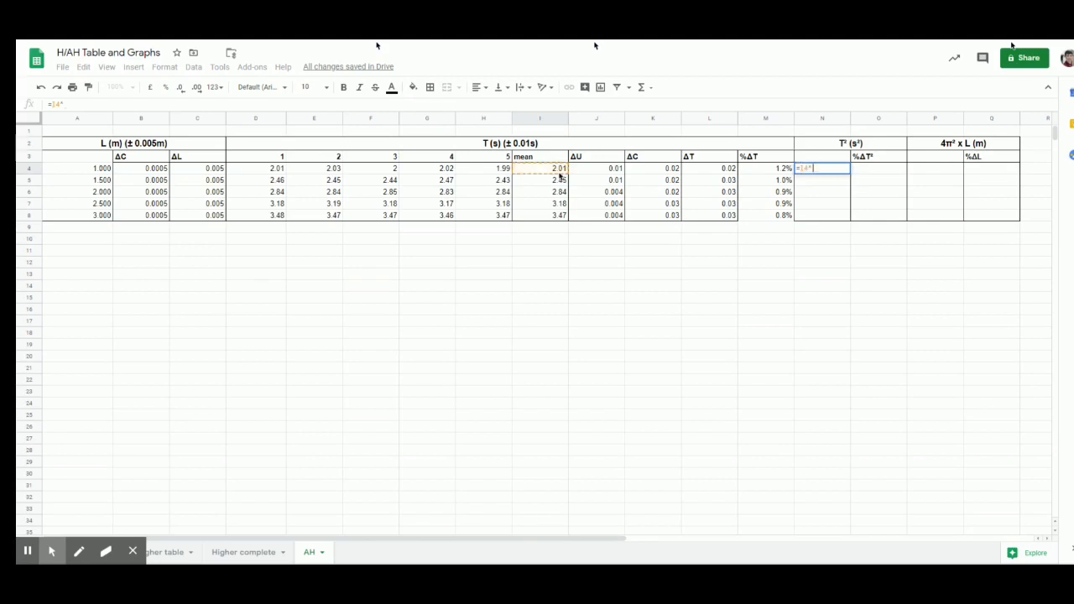
left_click(559, 171)
key("Return")
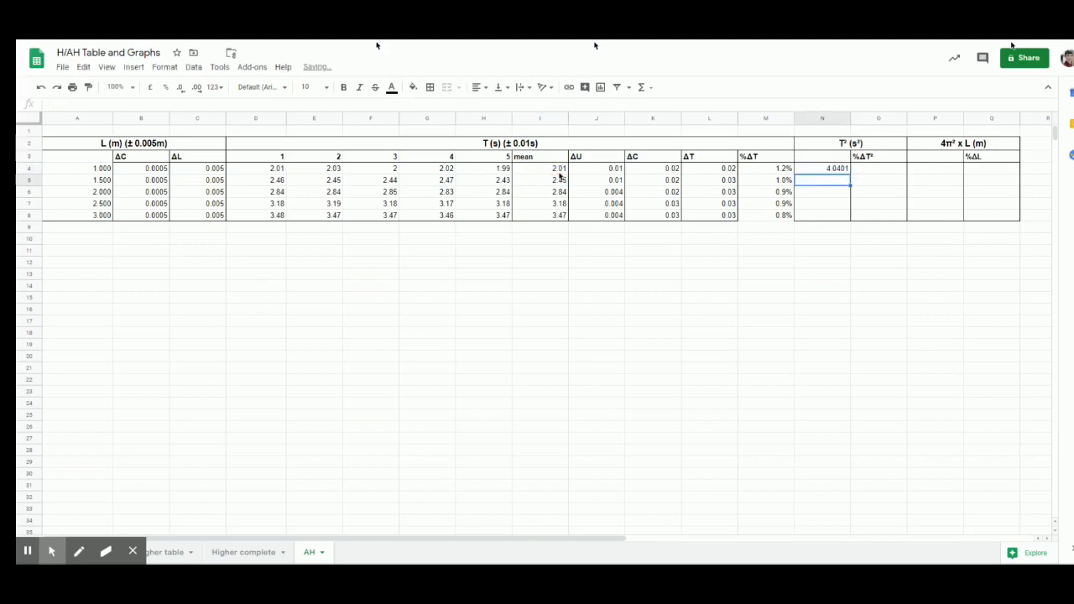
Step: Fill the T² formula from N4 down through N8 and show the values to two decimal places
left_click(847, 171)
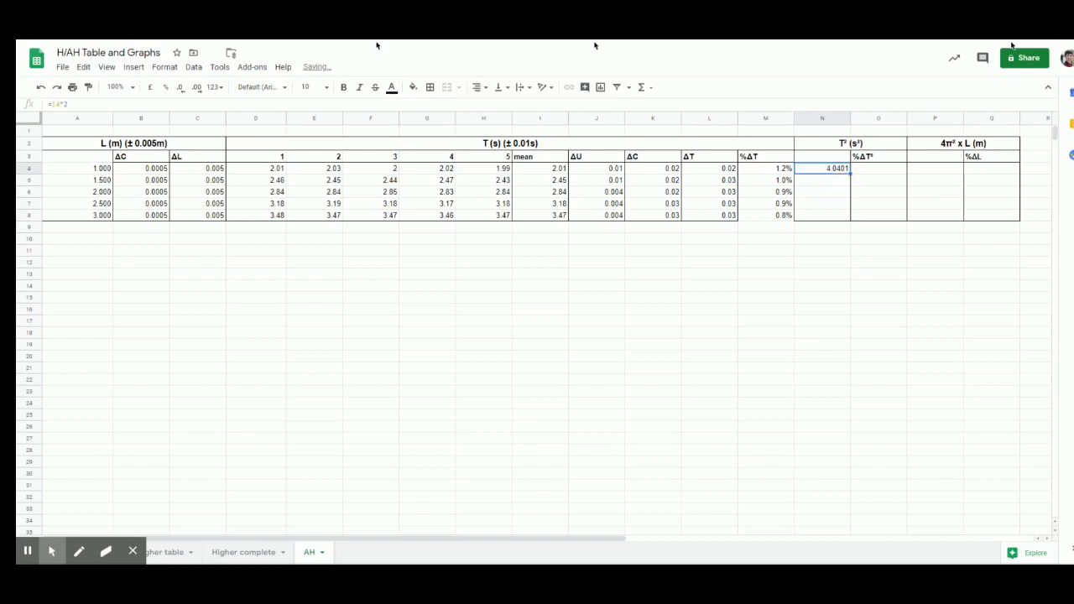
left_click_drag(850, 174, 846, 218)
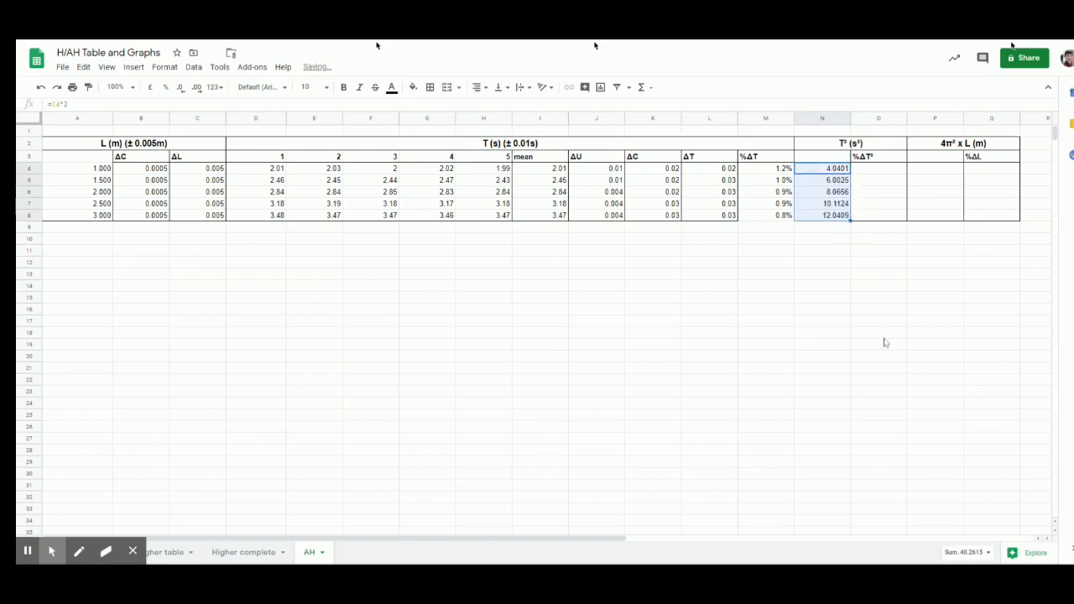
left_click(180, 94)
left_click(180, 94)
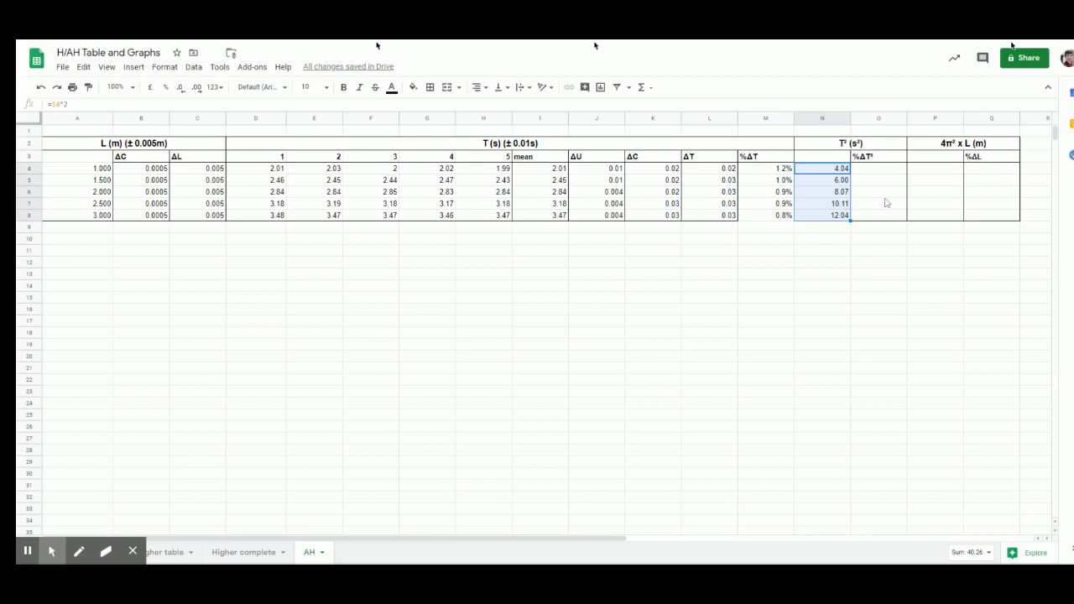
Step: Reduce the last two T² values, N7 and N8, to one decimal place
left_click(842, 217)
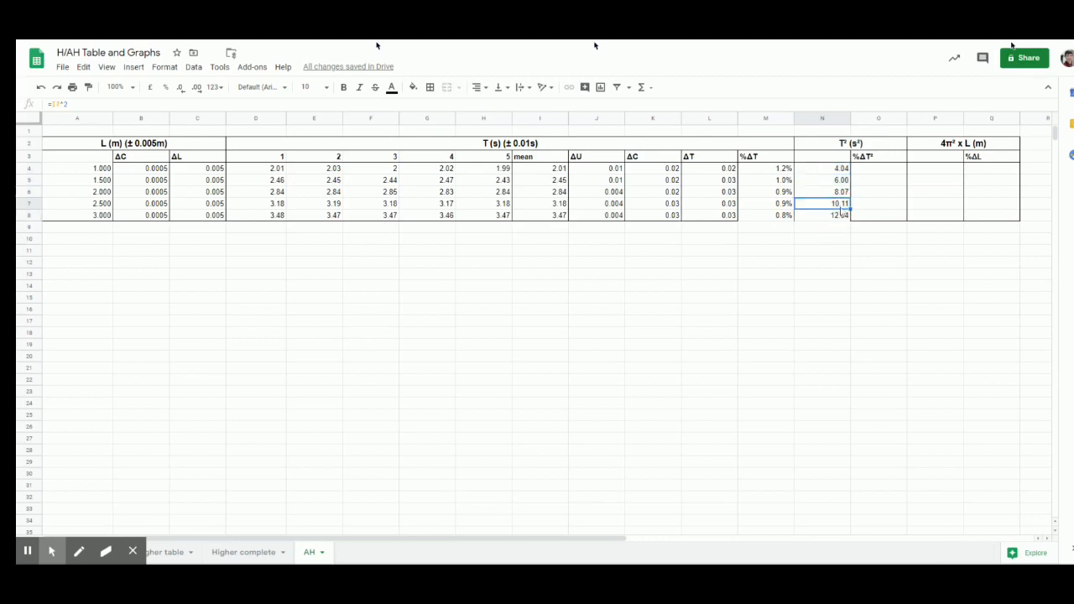
left_click(843, 206)
left_click_drag(842, 213, 843, 215)
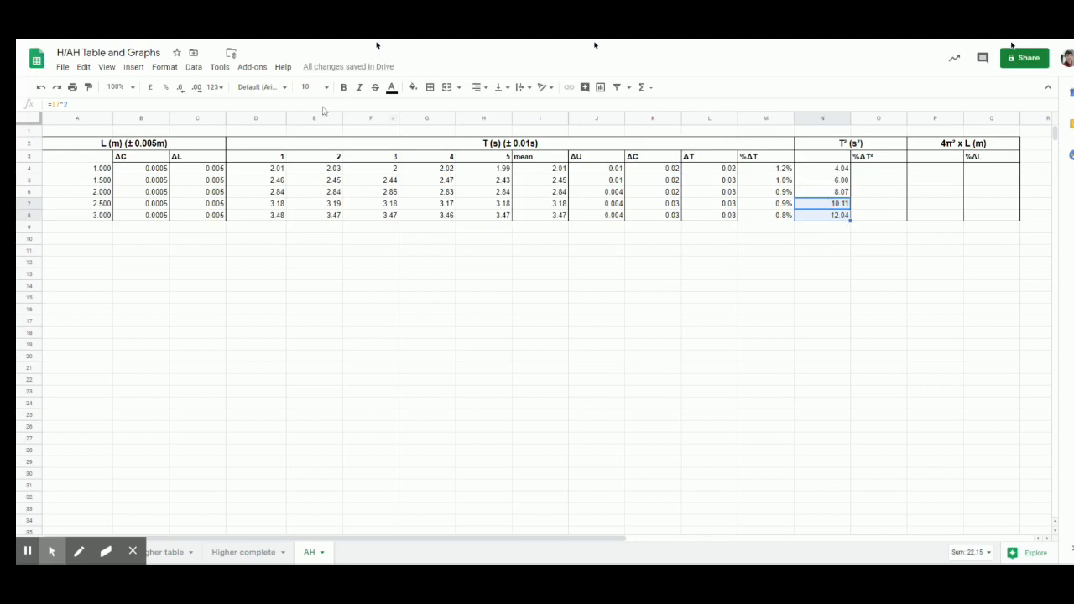
left_click(182, 90)
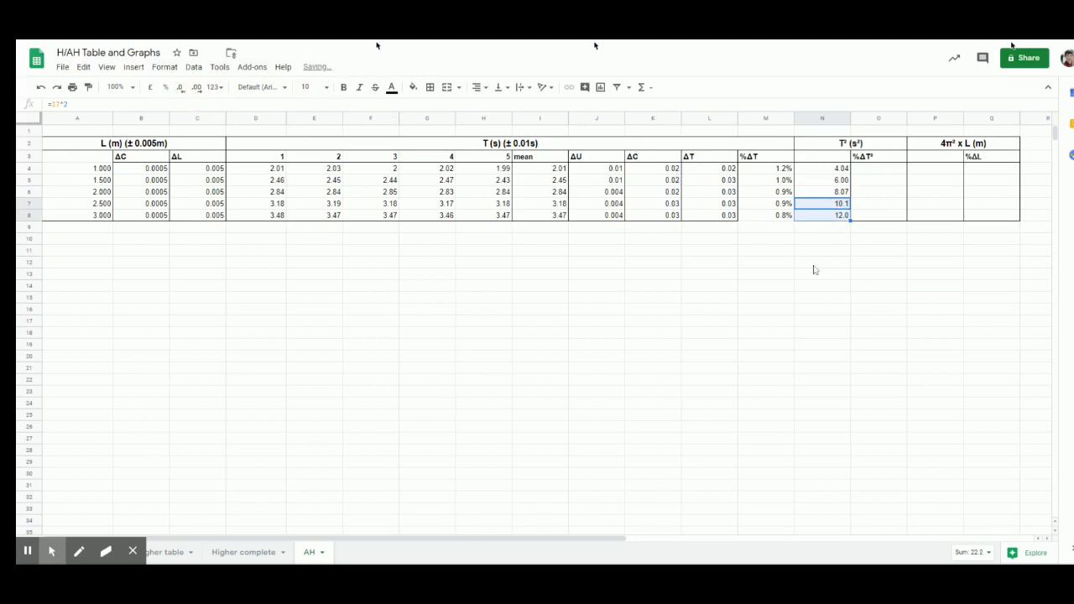
left_click(878, 241)
Step: Enter the formula =M4*2 in O4, the first cell of the %ΔT² column
left_click(890, 172)
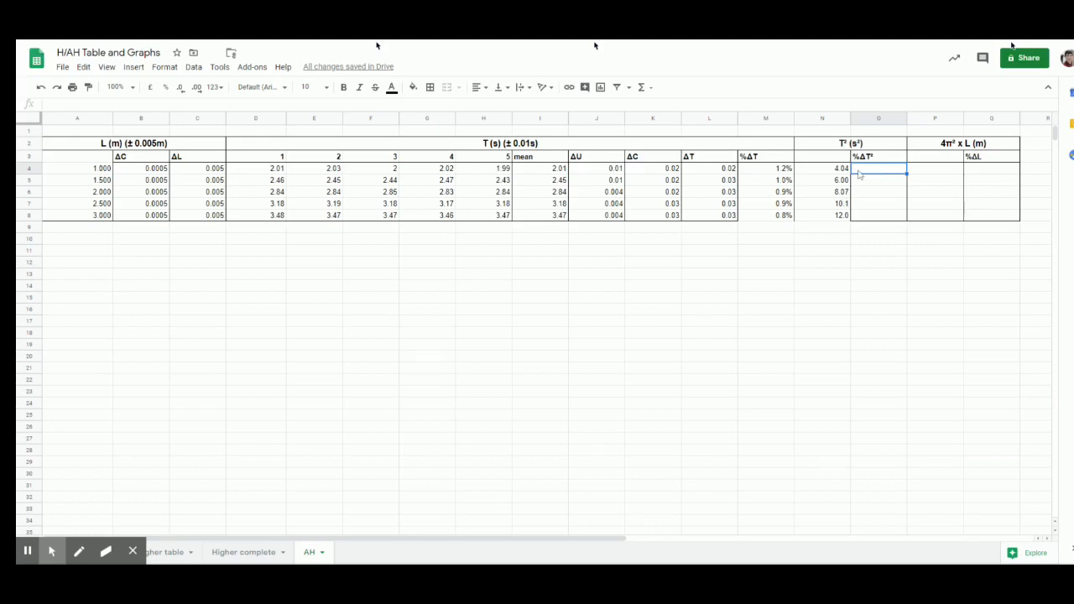
type("=")
left_click(781, 172)
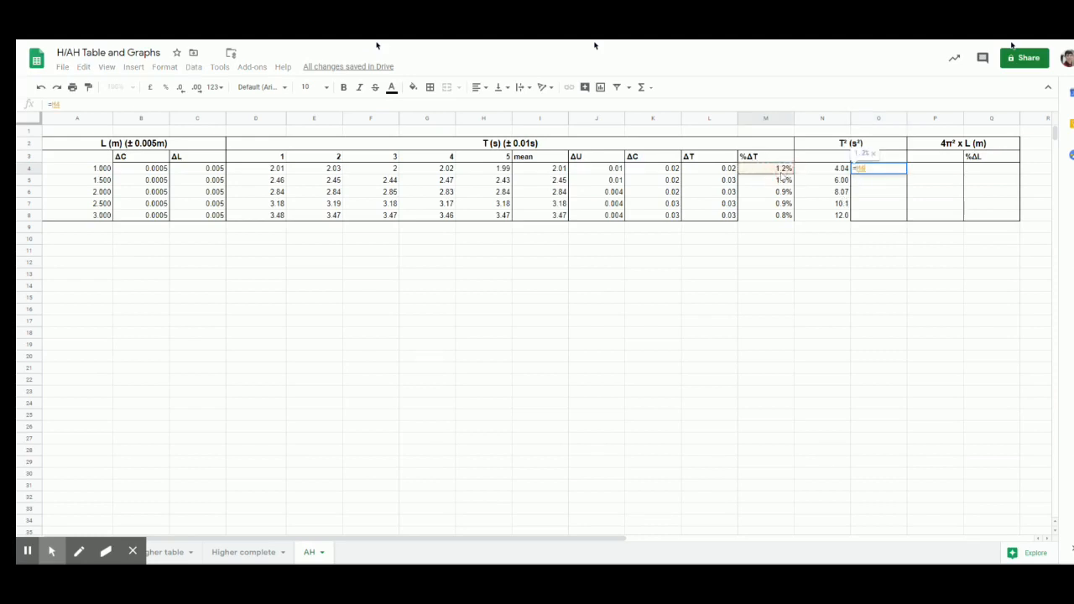
type("*2")
key("Return")
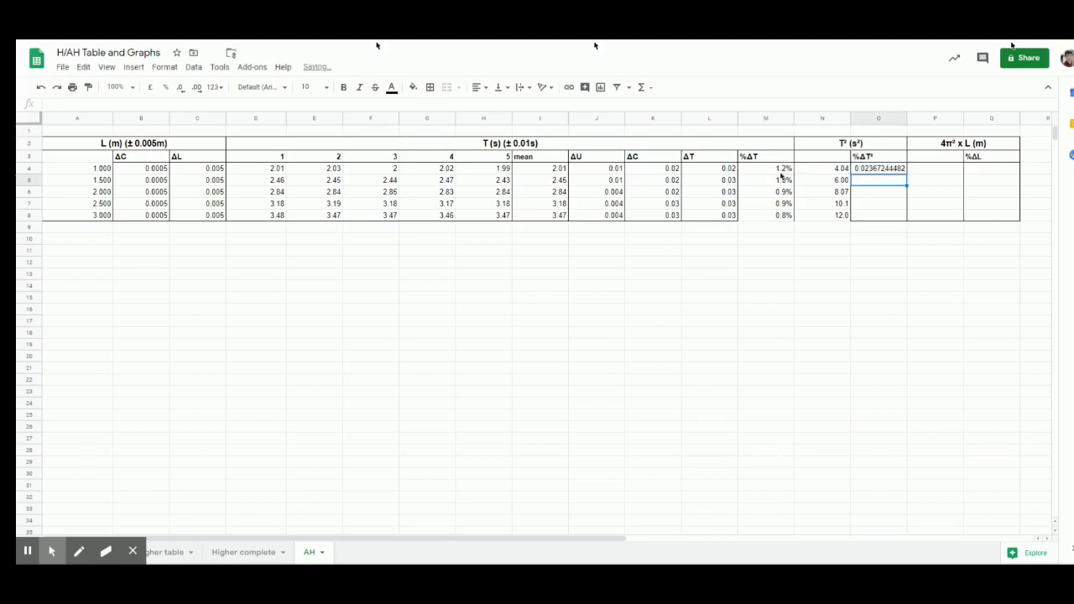
Step: Format O4 as a percentage, fill it down through O8, and show the values to one decimal place
left_click(873, 175)
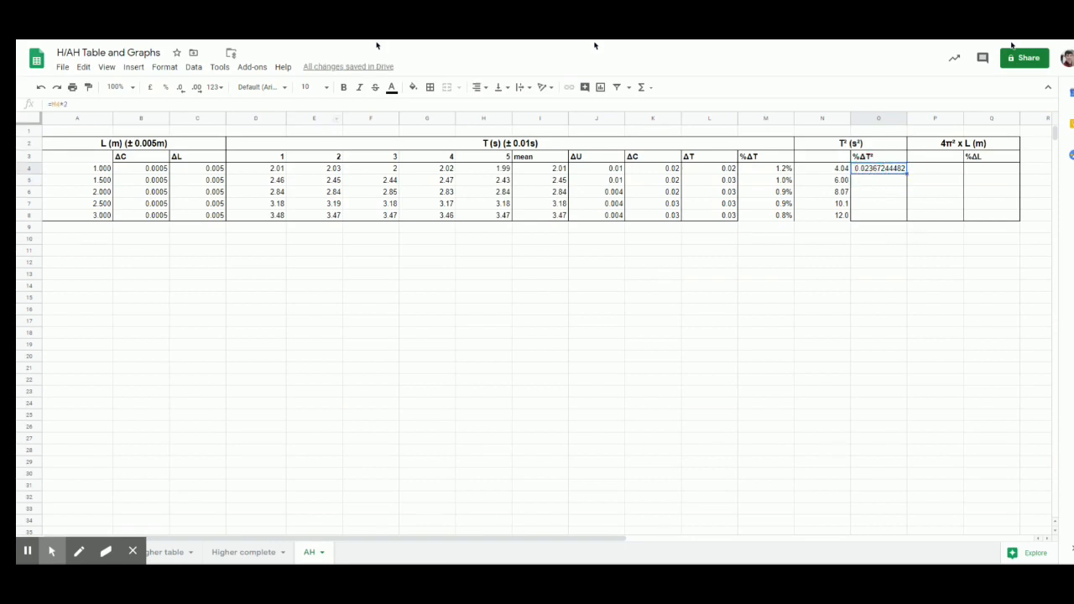
left_click(215, 87)
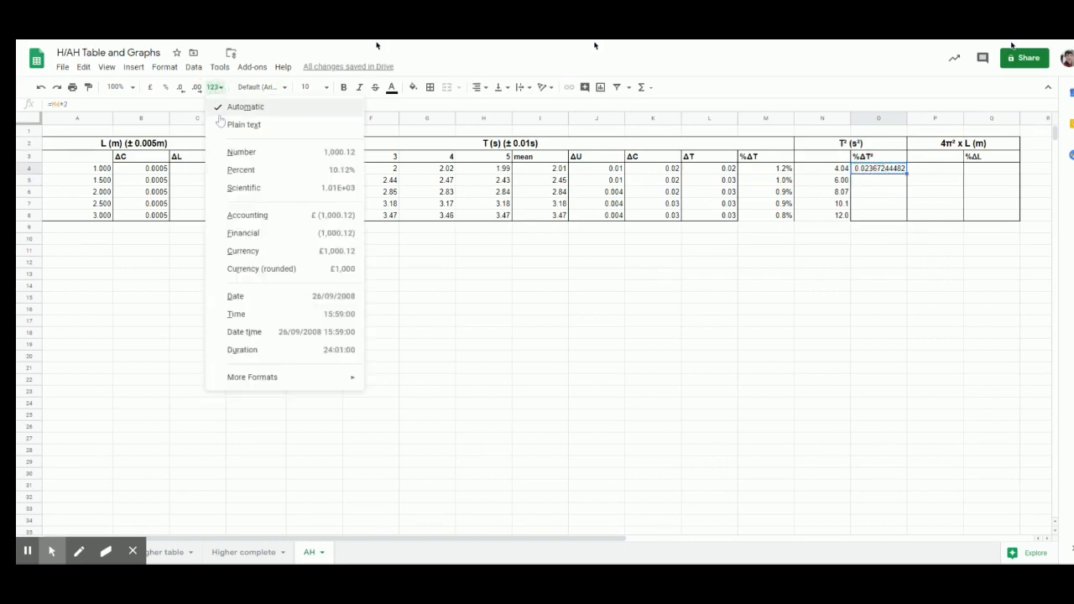
left_click(242, 170)
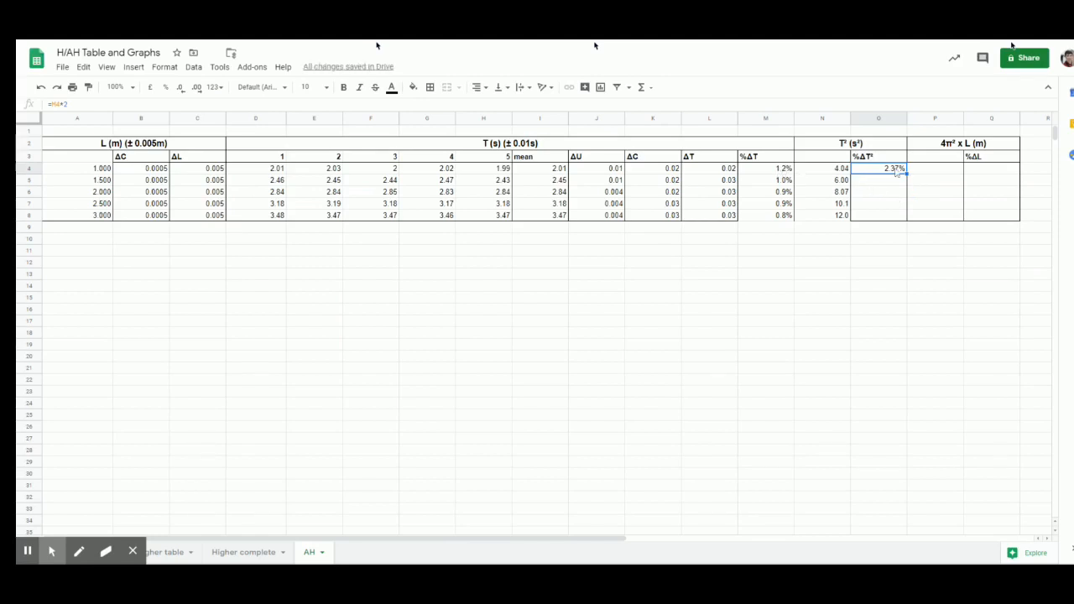
left_click_drag(907, 174, 911, 215)
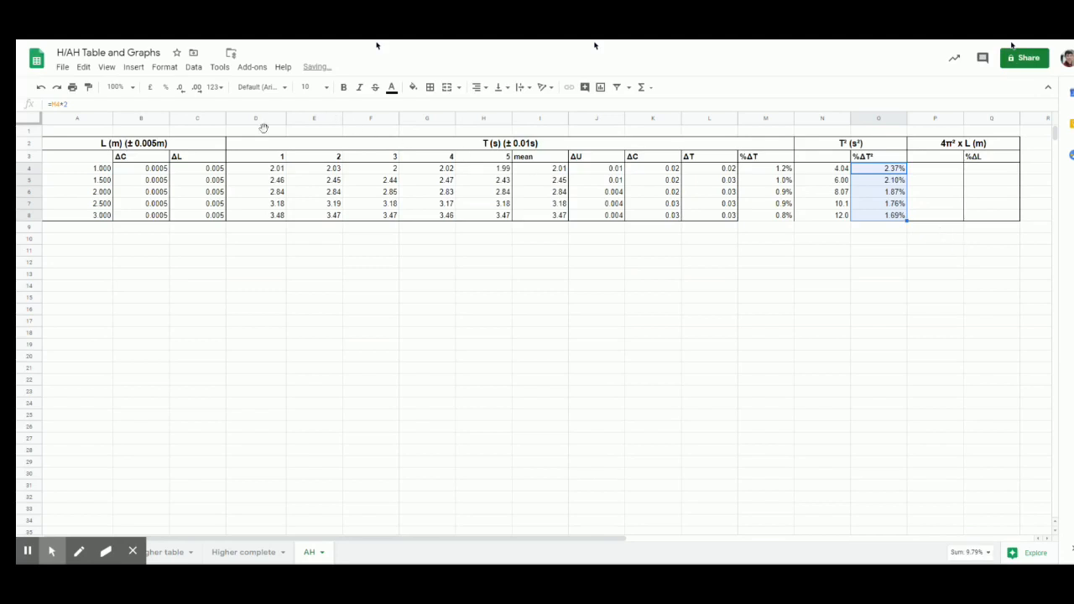
left_click(181, 88)
Step: Show the first two %ΔT² values, O4 and O5, as whole percentages without decimals
left_click(869, 172)
left_click_drag(872, 172, 873, 181)
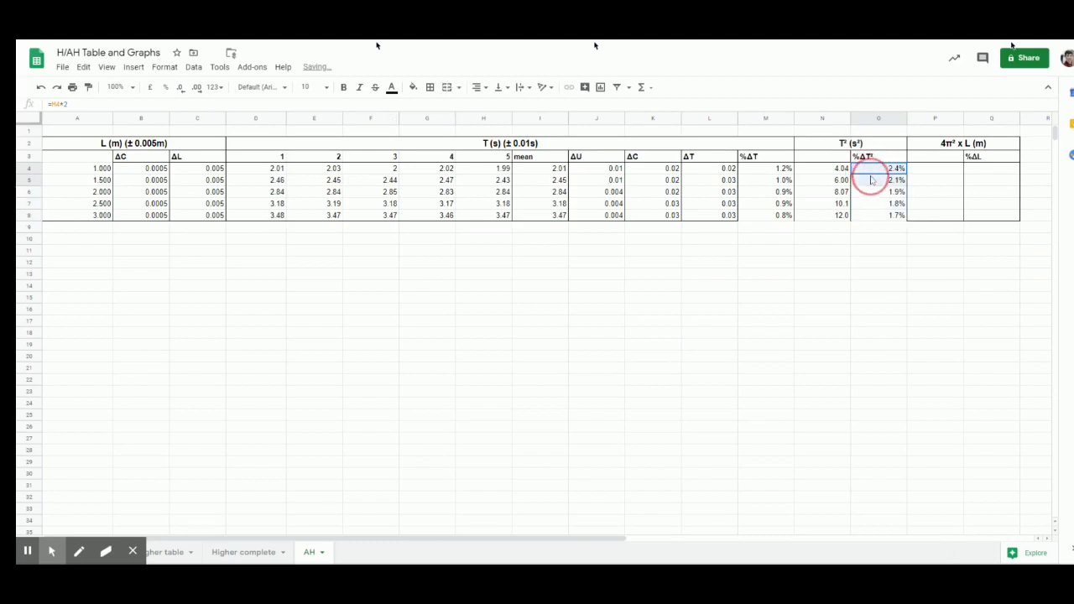
left_click(182, 88)
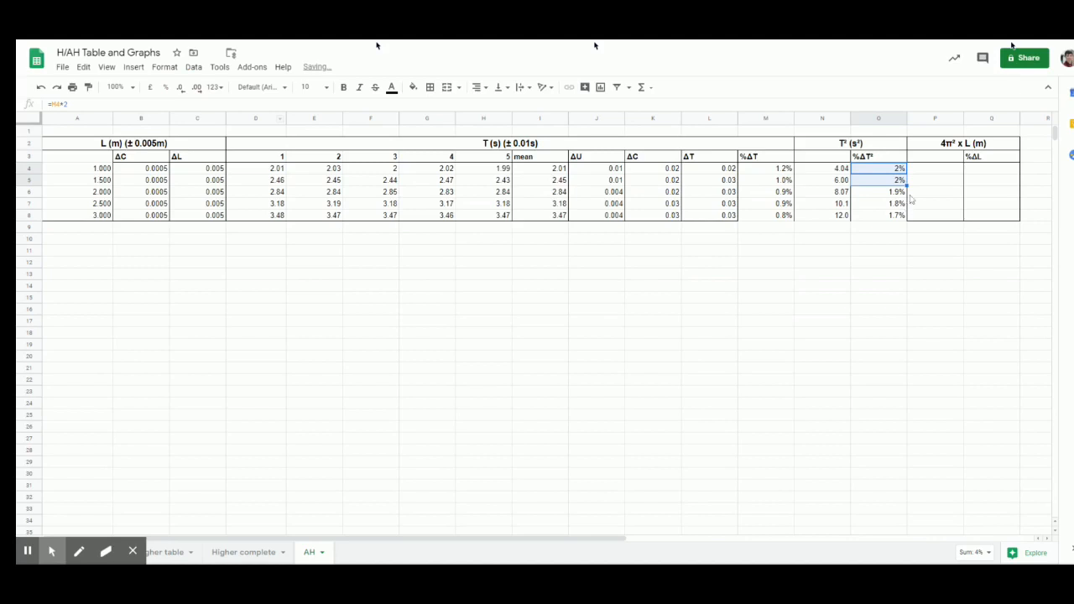
left_click(893, 251)
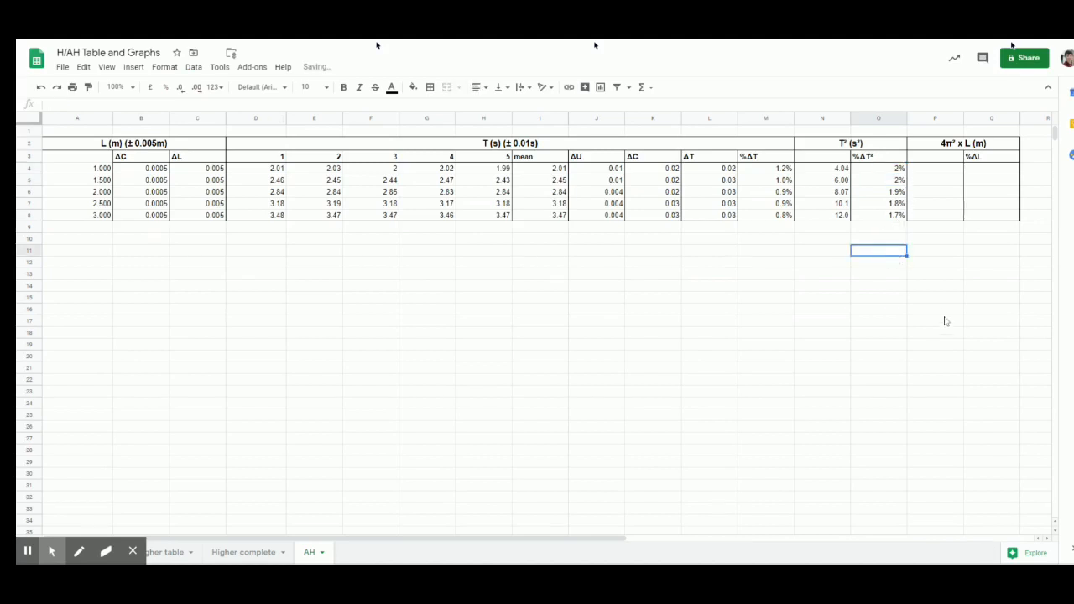
left_click(779, 170)
left_click(899, 290)
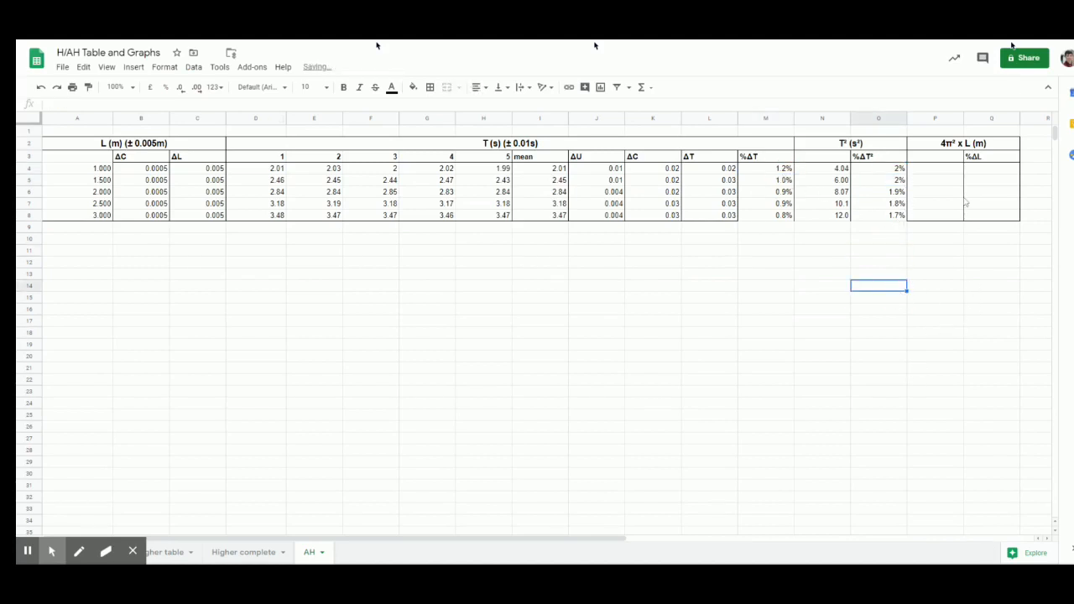
Step: Enter the formula =4*(PI()^2)*A4 in P4, the first cell of the 4π² x L column
left_click(949, 171)
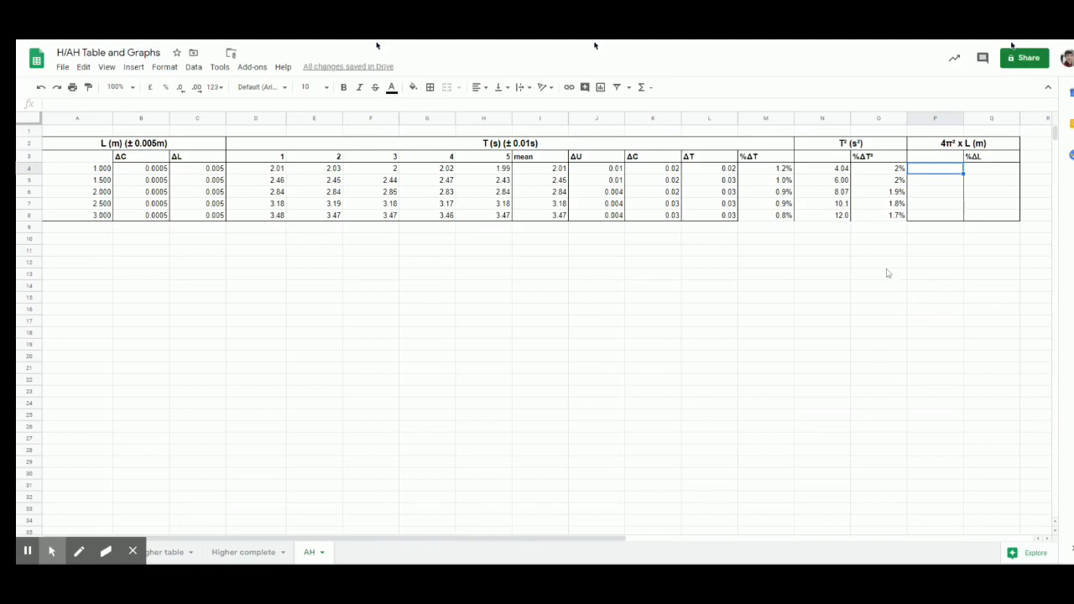
type("=")
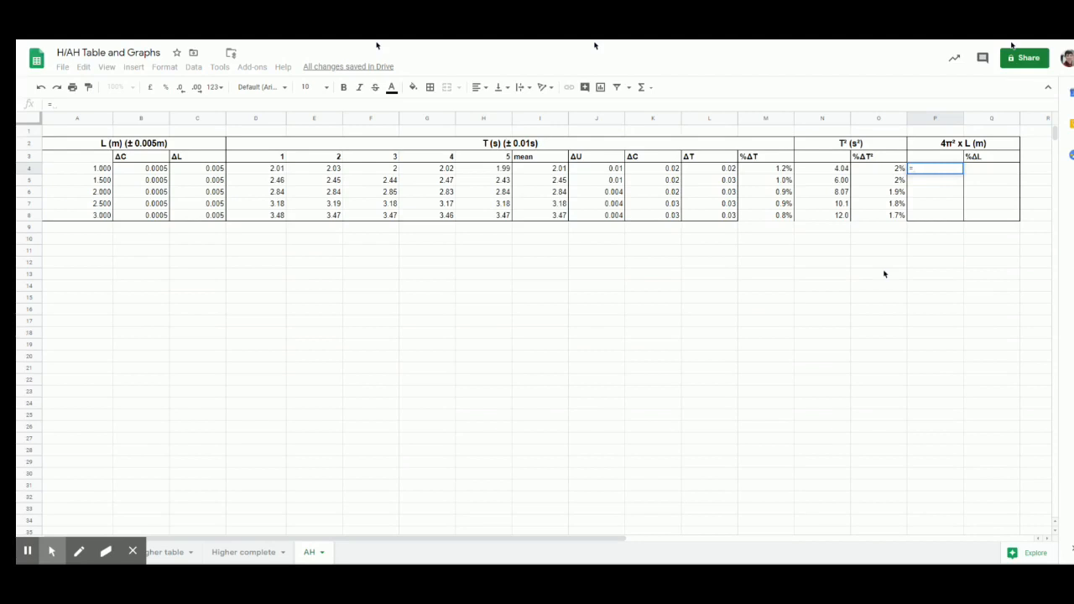
type("4")
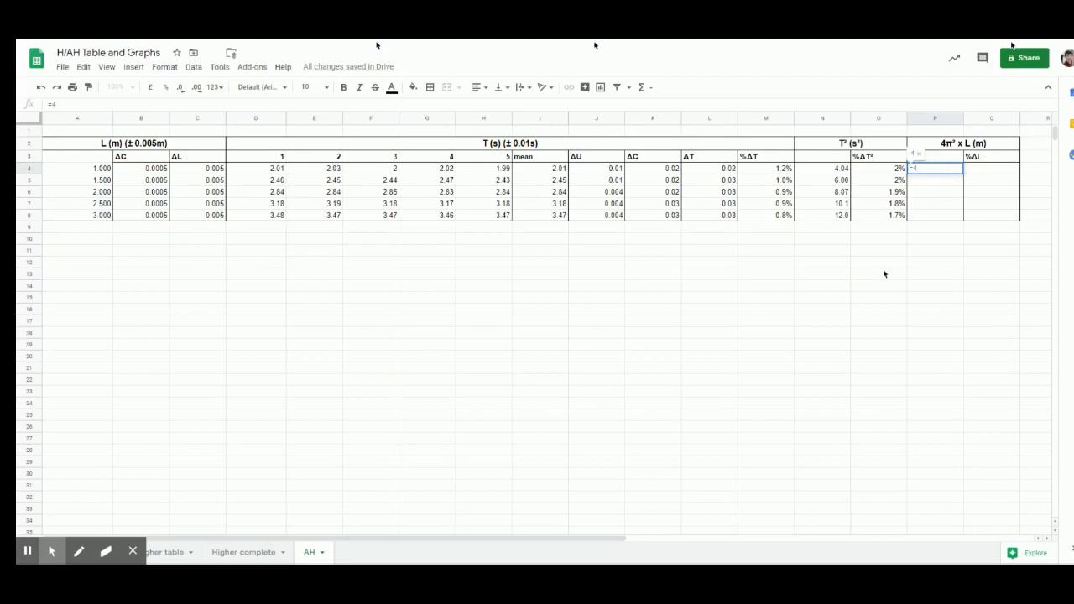
type("*")
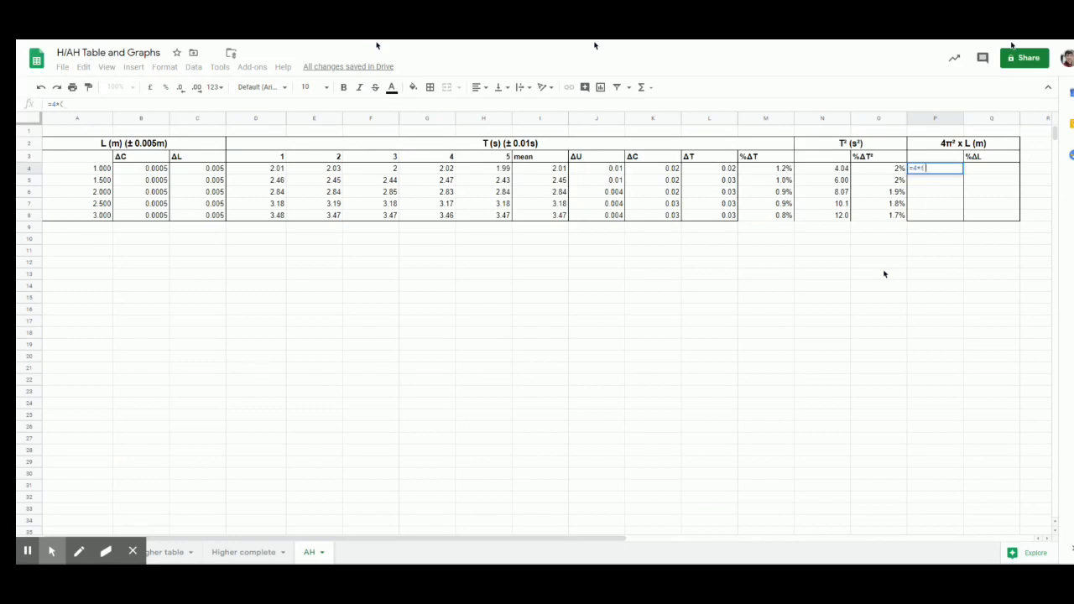
type("(pi")
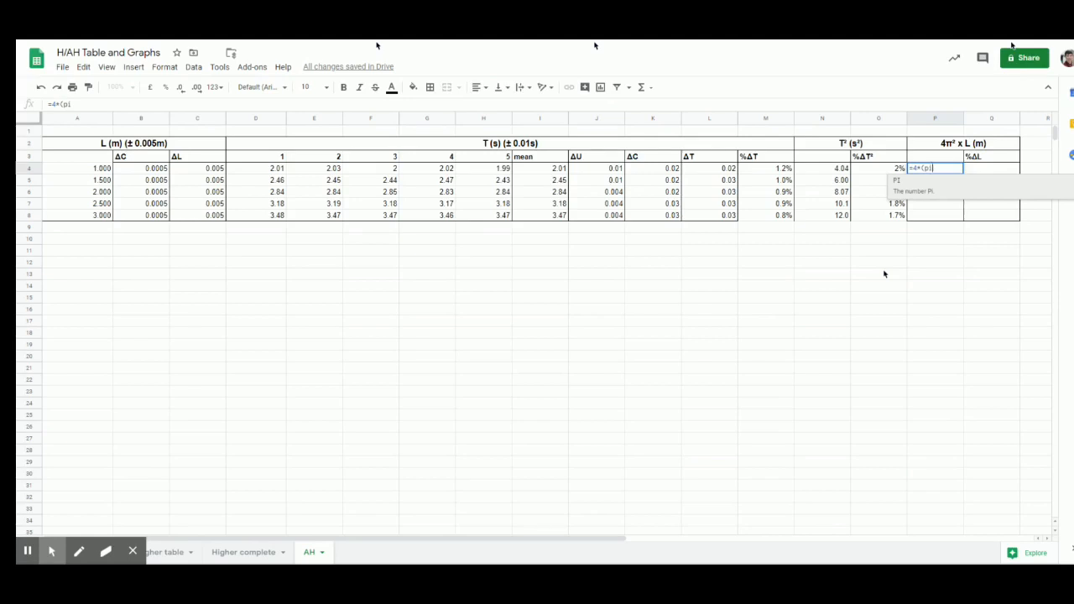
left_click(918, 181)
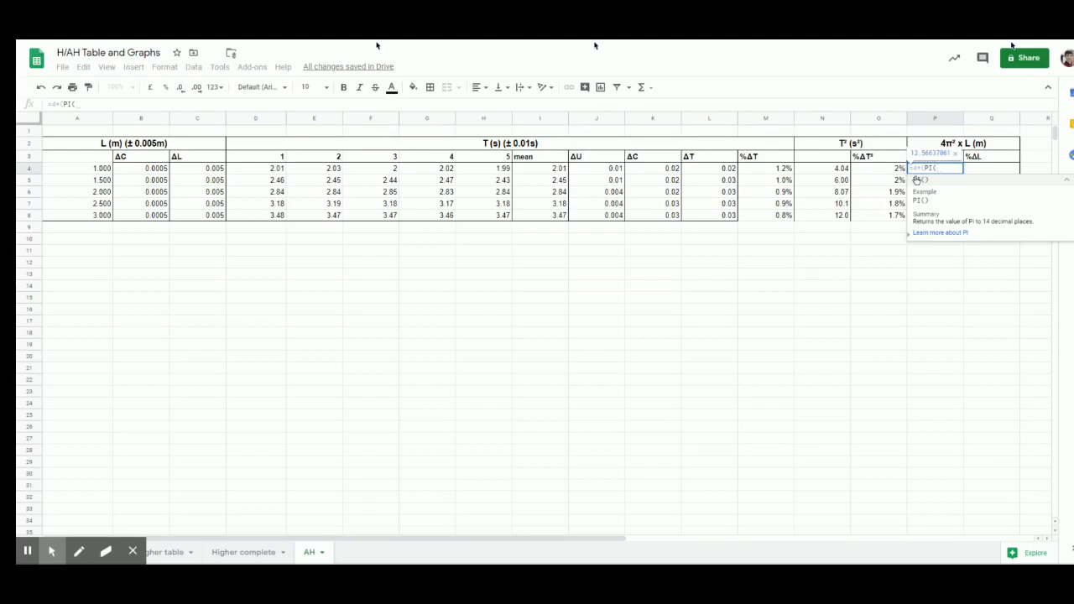
type(")")
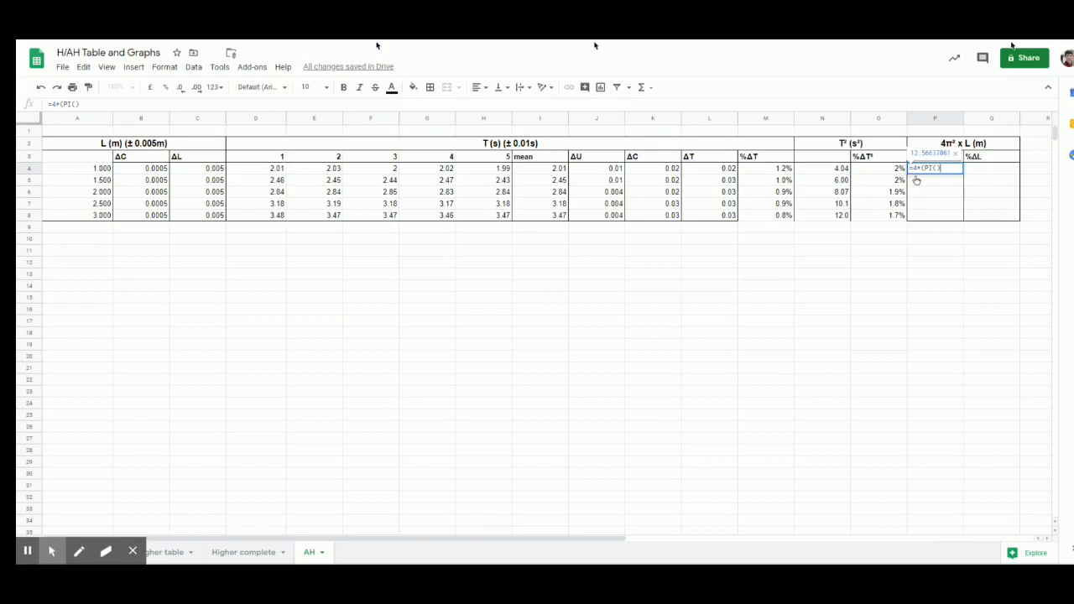
type("*")
type("2)")
type("*")
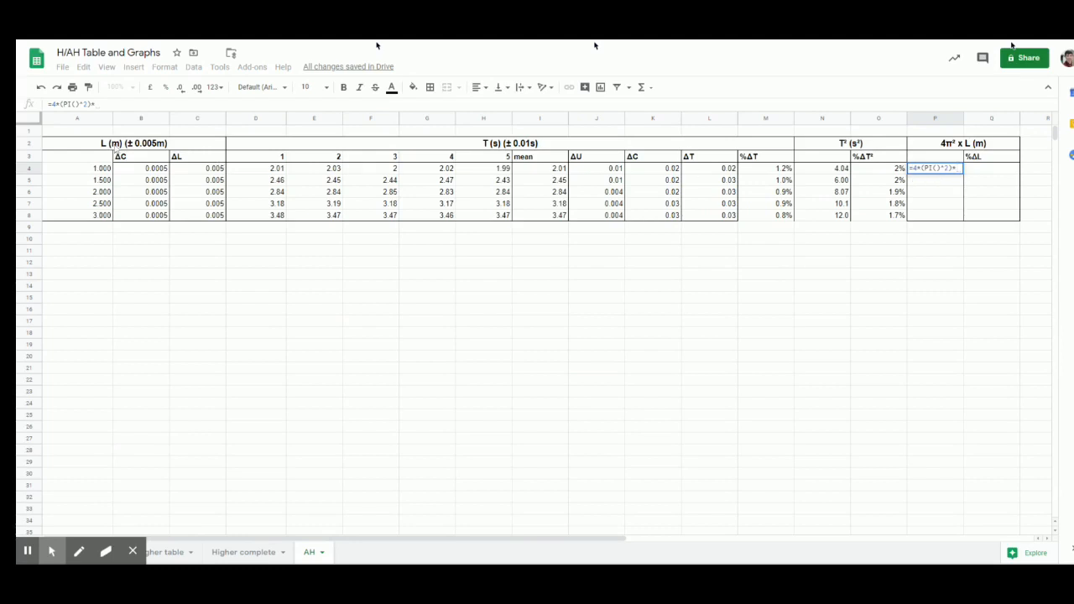
left_click(84, 170)
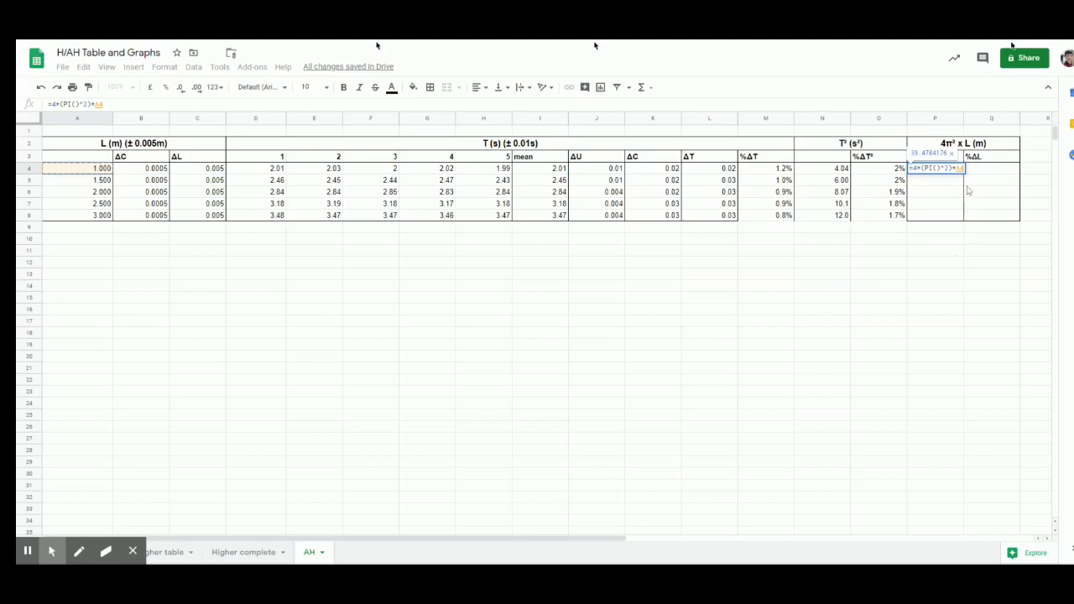
key("Return")
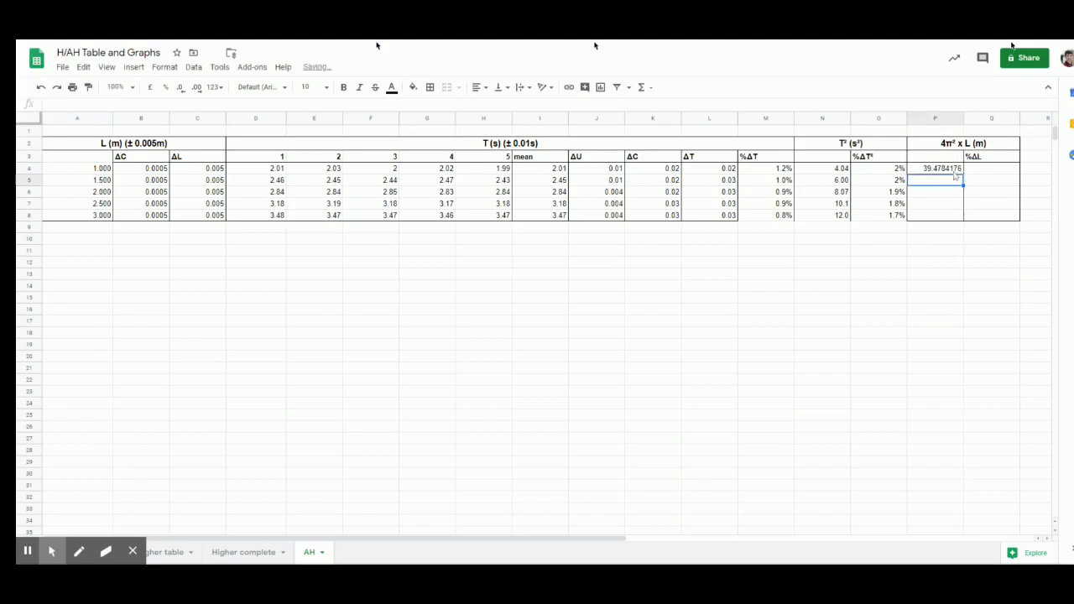
Step: Fill the 4π² x L formula from P4 down through P8 and show the values to two decimal places
left_click(952, 172)
left_click_drag(963, 172, 964, 218)
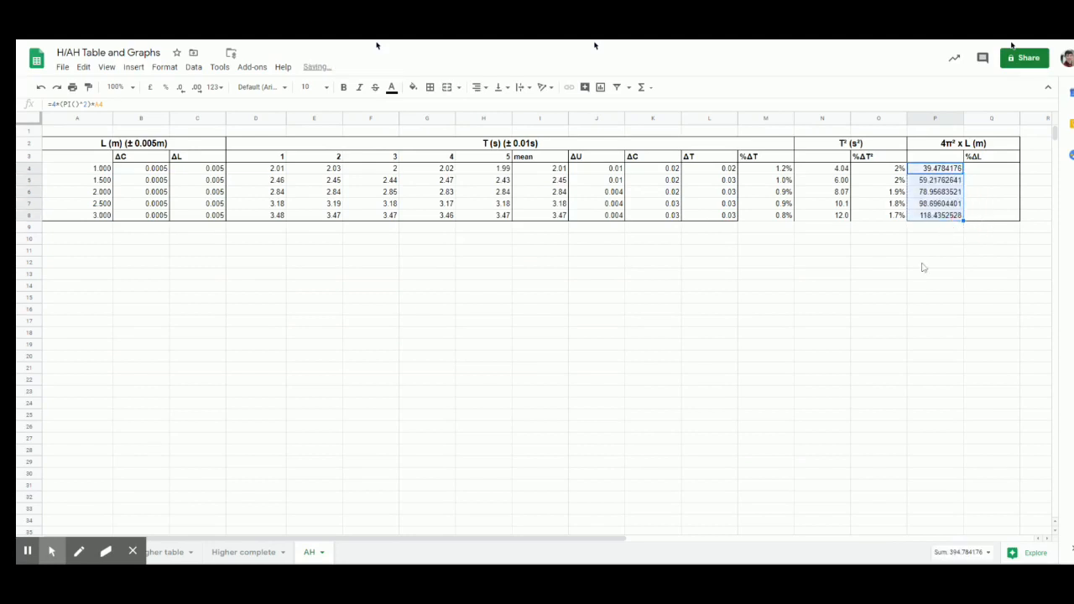
left_click(183, 89)
left_click(184, 90)
left_click(182, 89)
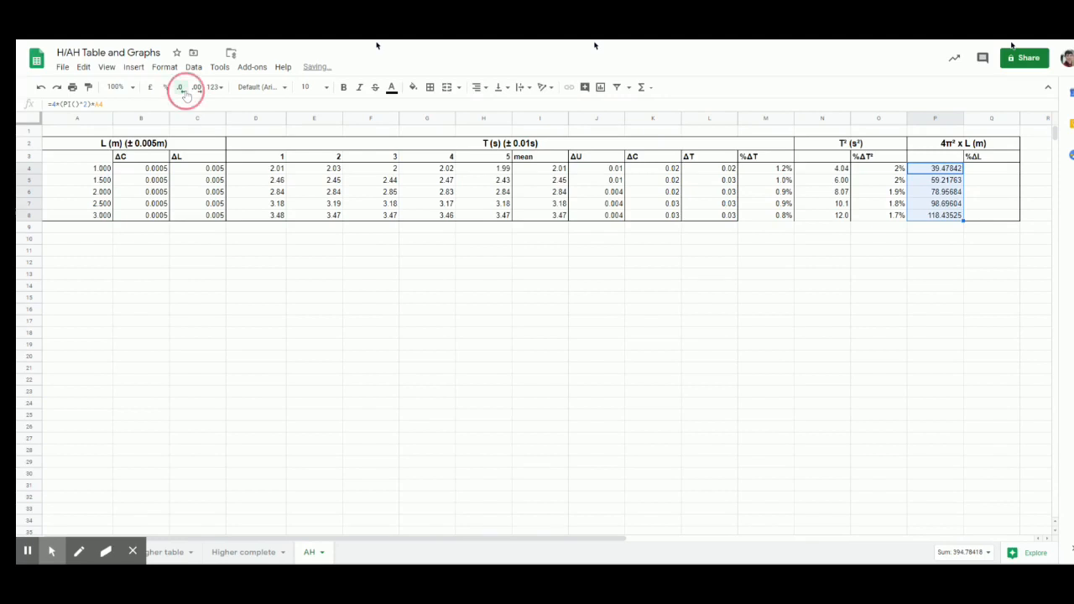
left_click(182, 89)
left_click(184, 88)
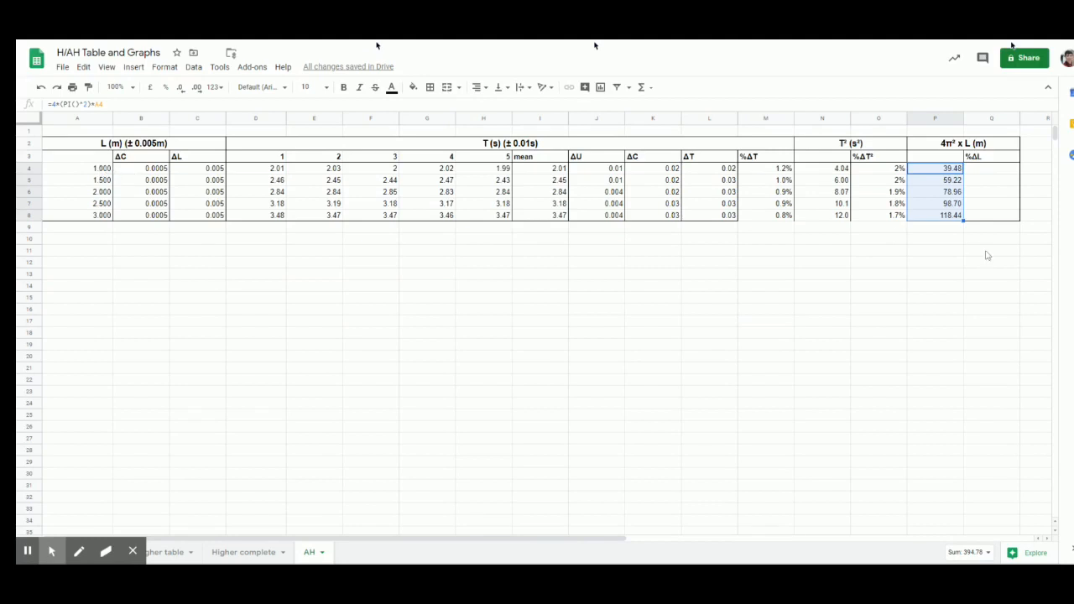
Step: Show the last 4π² x L value, in P8, to one decimal place
left_click(957, 216)
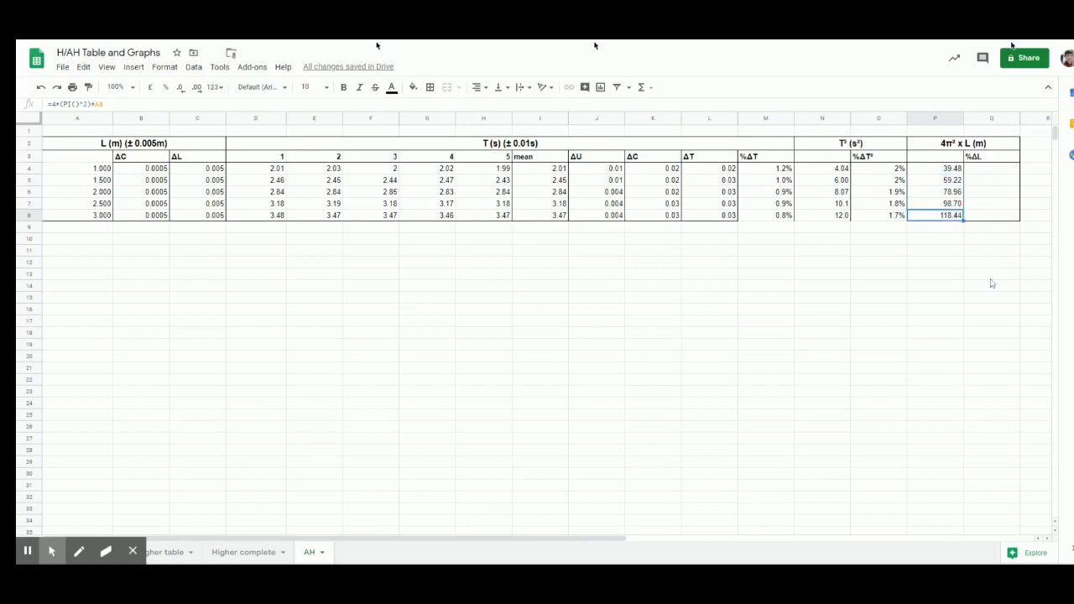
left_click(180, 87)
Step: Enter the formula =C4/A4 in Q4, the first cell of the %ΔL column
left_click(1008, 170)
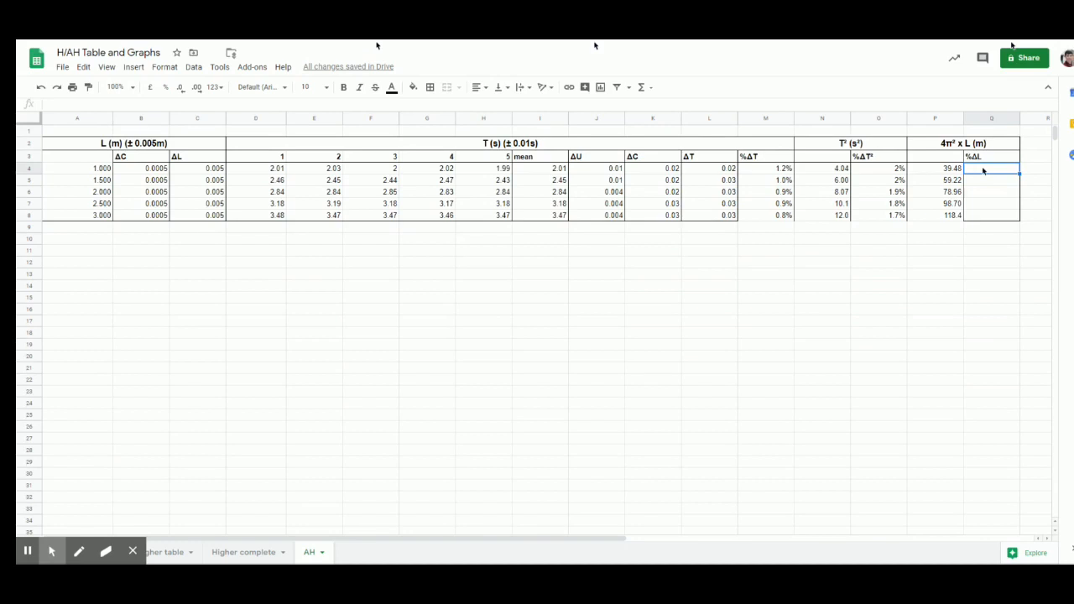
double_click(985, 170)
type("=")
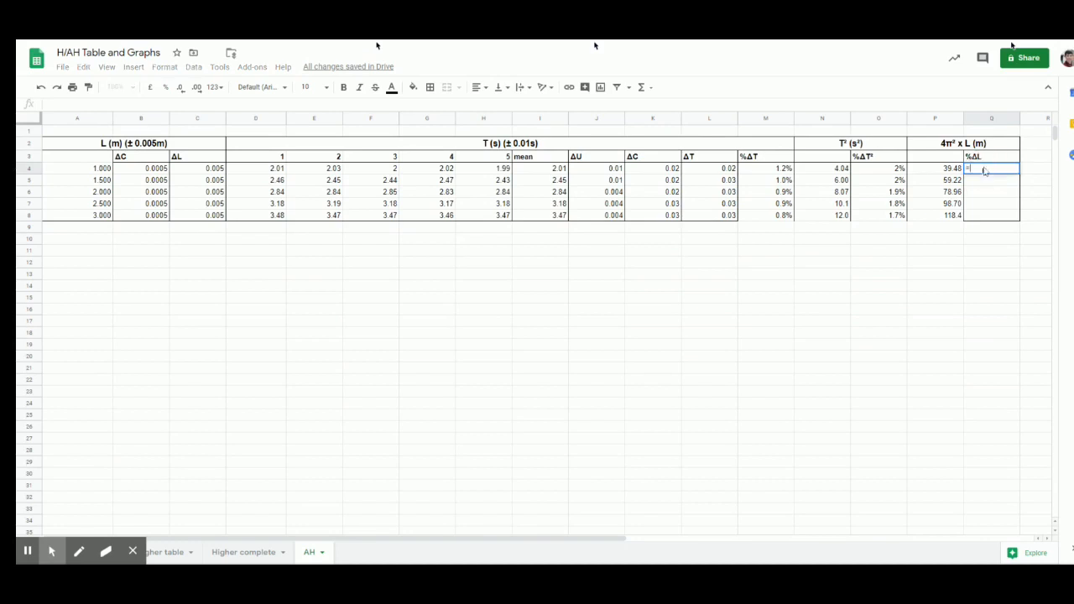
left_click(189, 173)
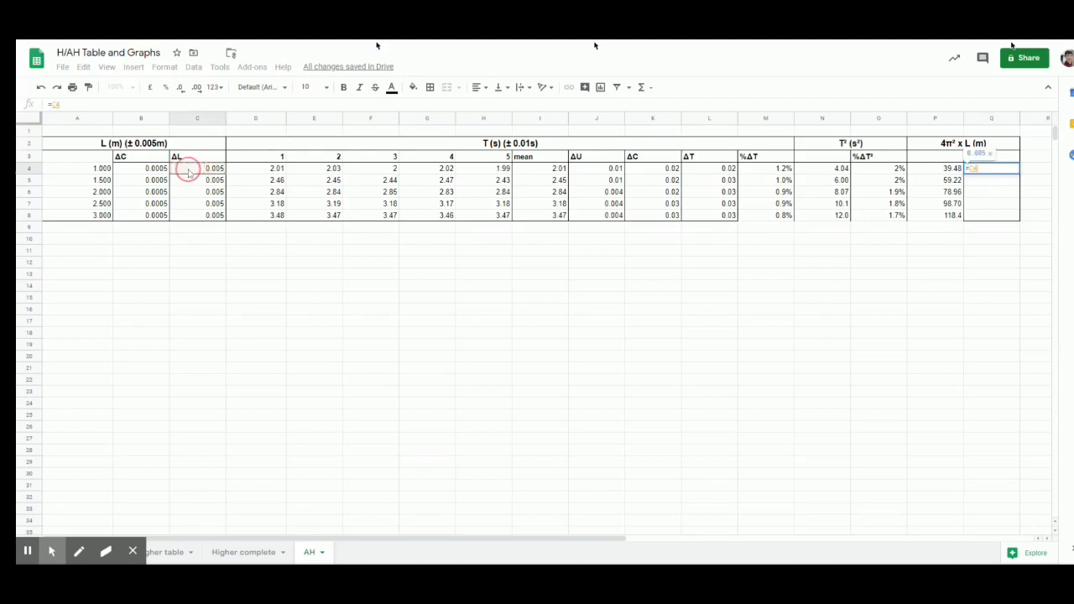
type("/")
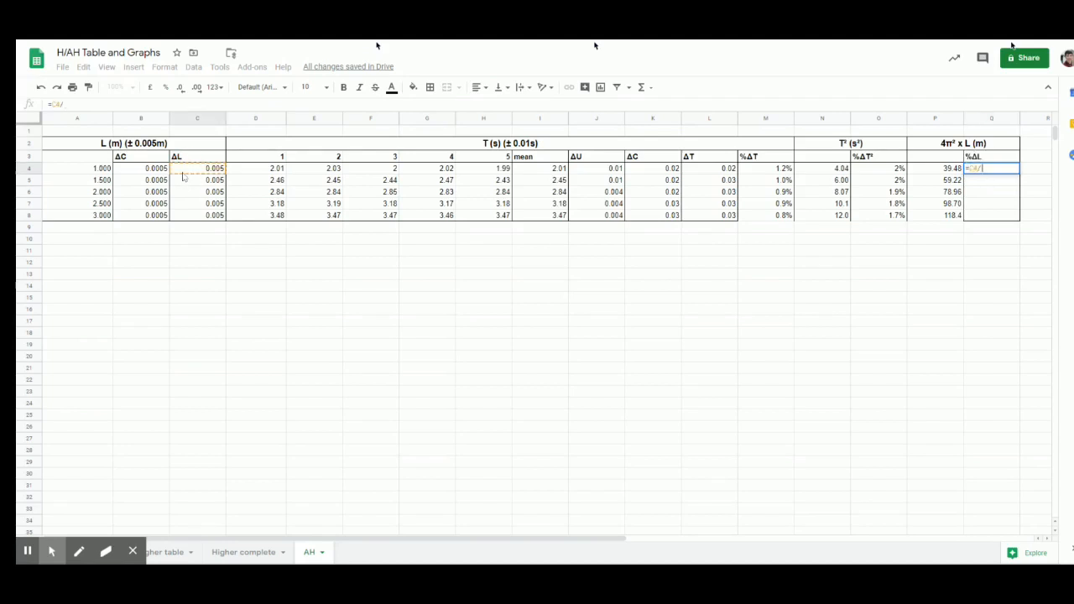
left_click(102, 172)
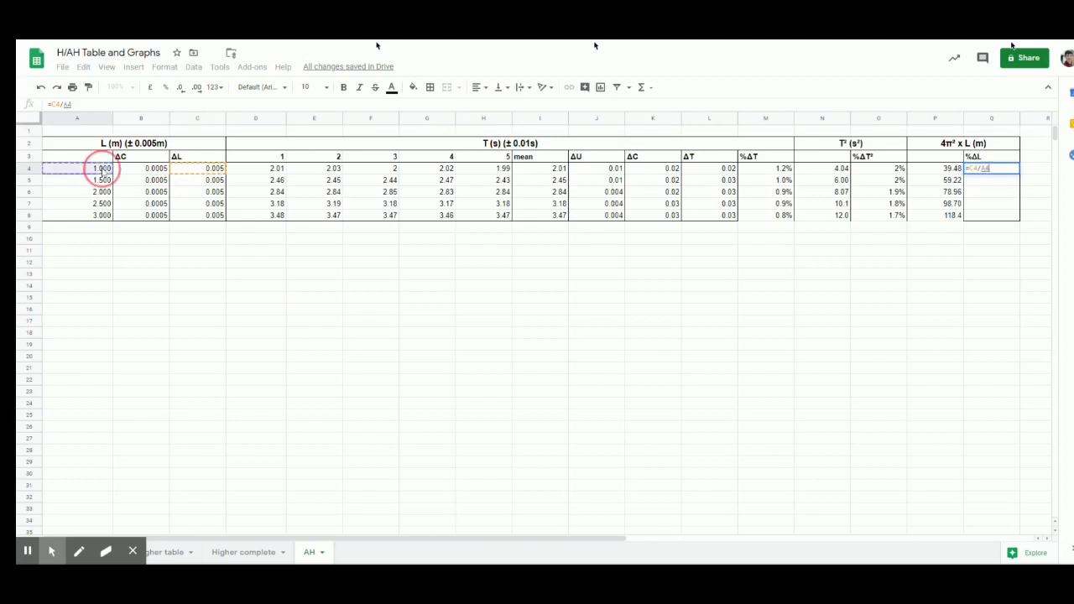
key("Return")
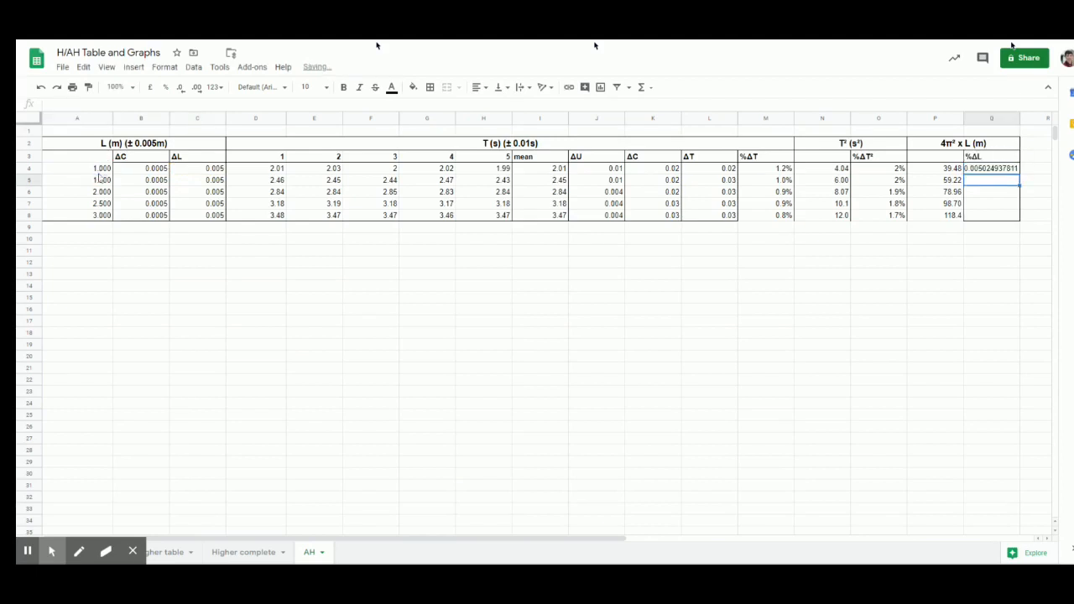
Step: Format Q4 as a percentage and fill its formula down through Q8
left_click(984, 169)
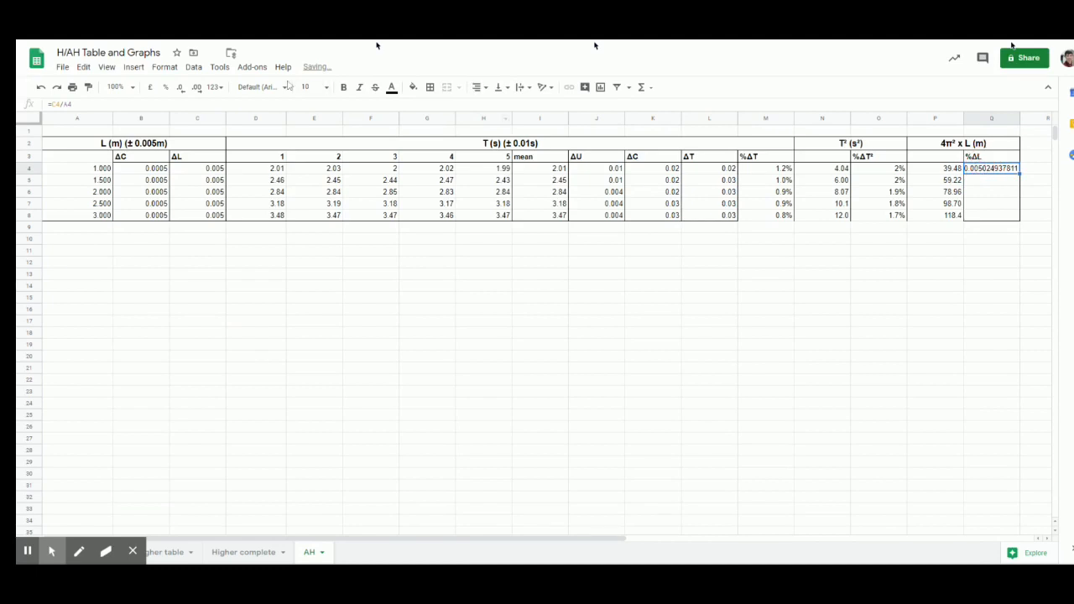
left_click(210, 87)
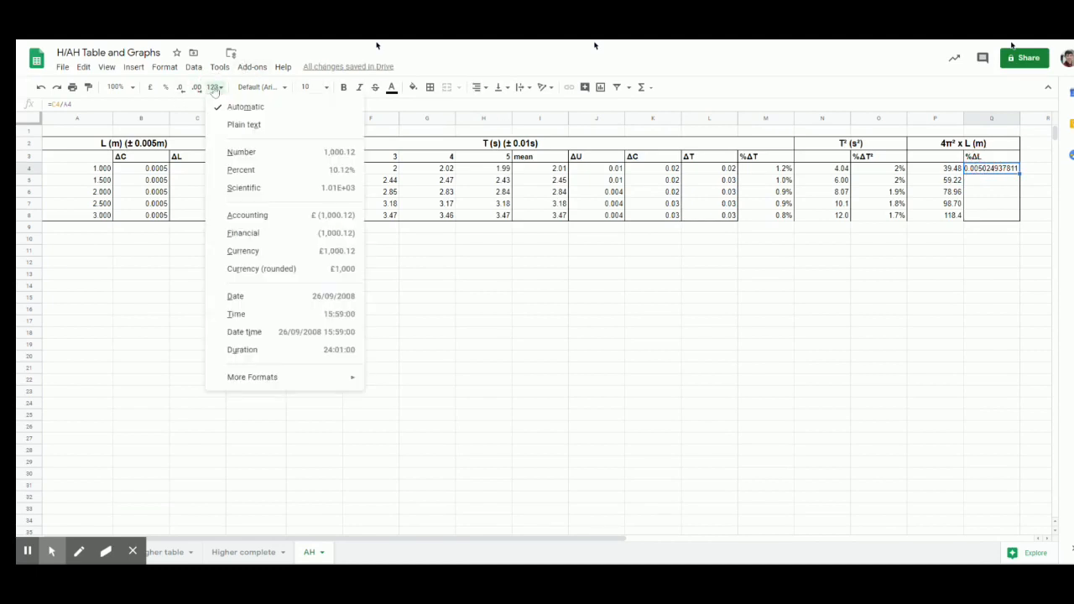
left_click(249, 173)
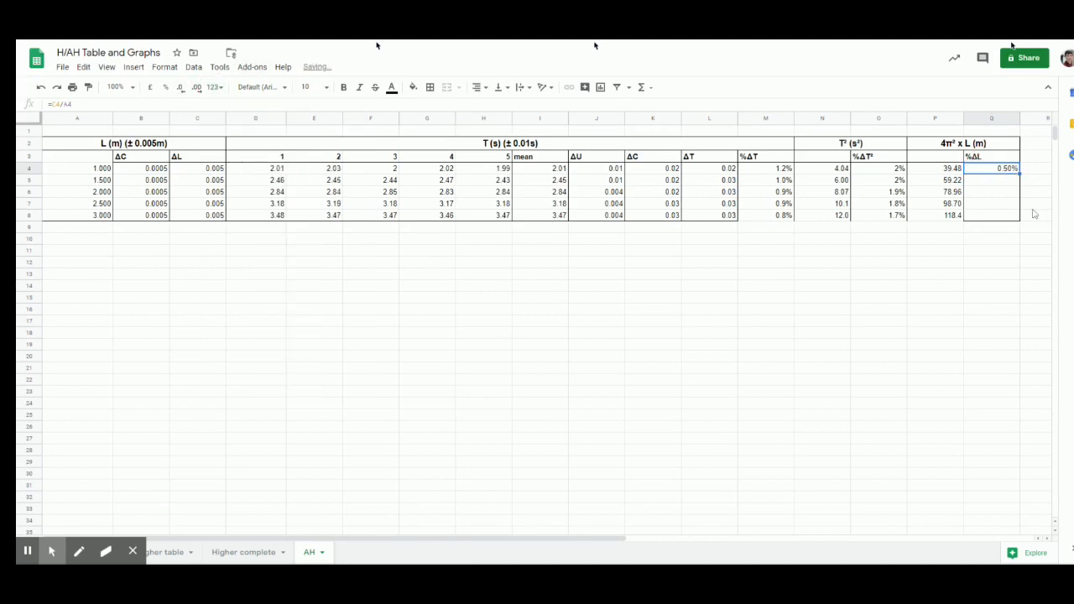
left_click_drag(1020, 173, 1022, 216)
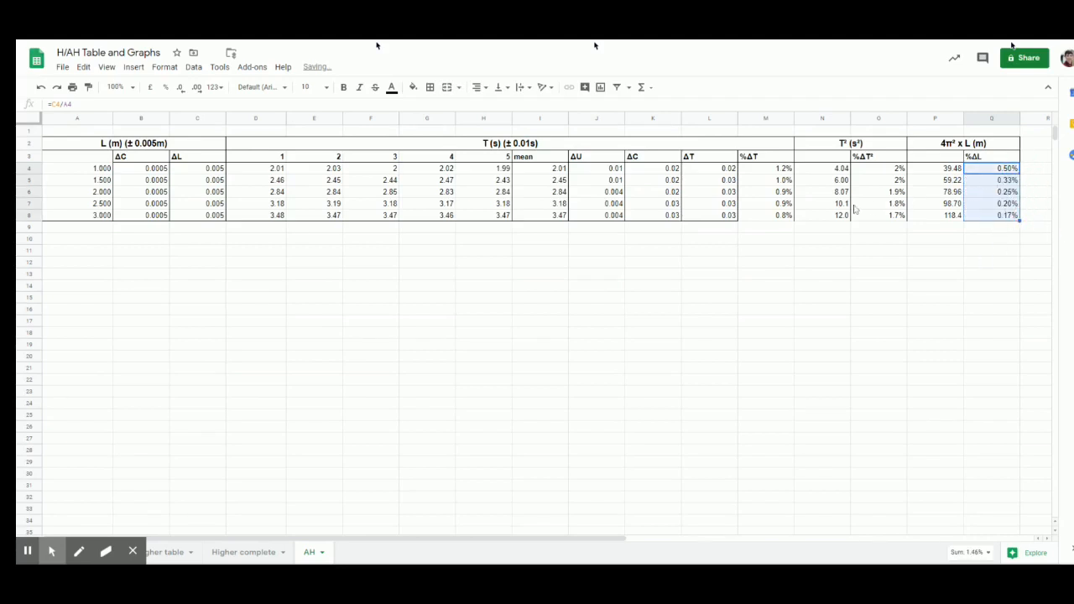
Step: Show the %ΔL values in Q4 through Q7 to one decimal place
left_click(992, 171)
left_click_drag(993, 170, 997, 206)
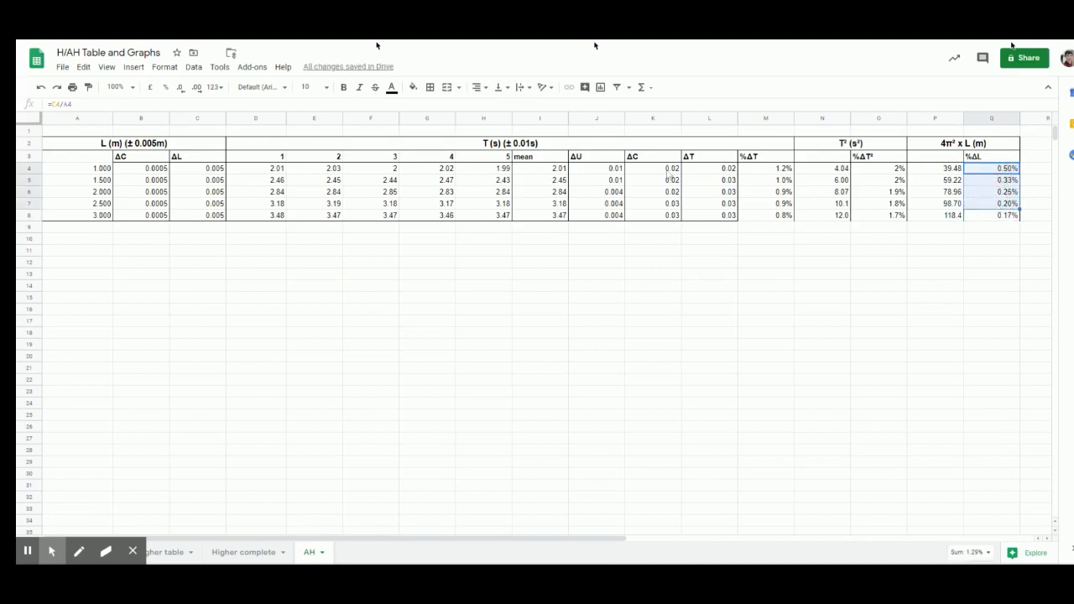
left_click(177, 87)
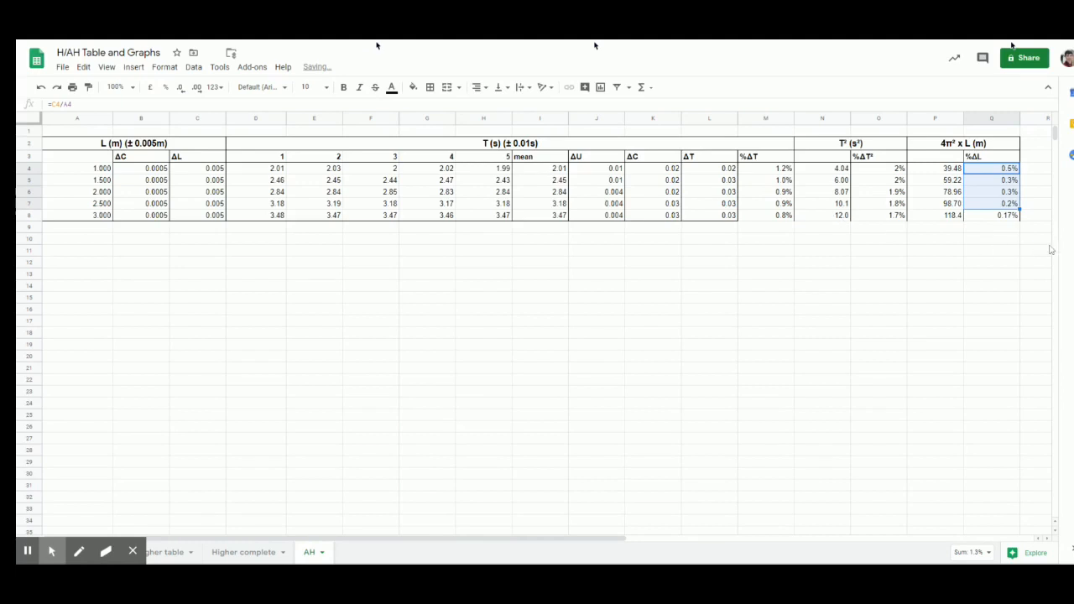
left_click(1001, 234)
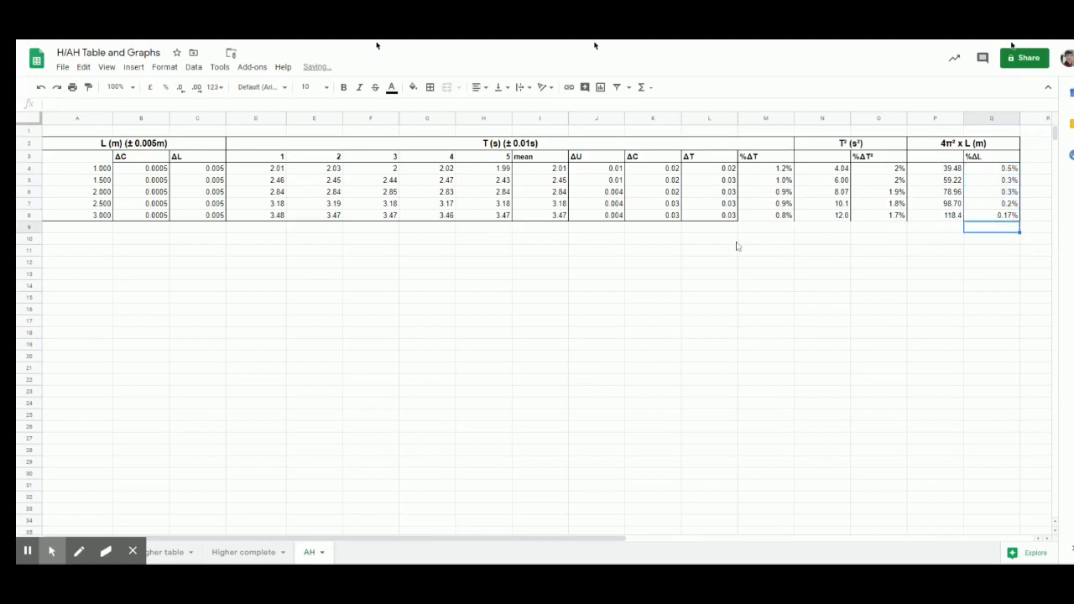
Step: Clear the borders of M8:Q8 in the table's last row and give the range only a bottom border
left_click(770, 219)
left_click_drag(770, 221, 1004, 216)
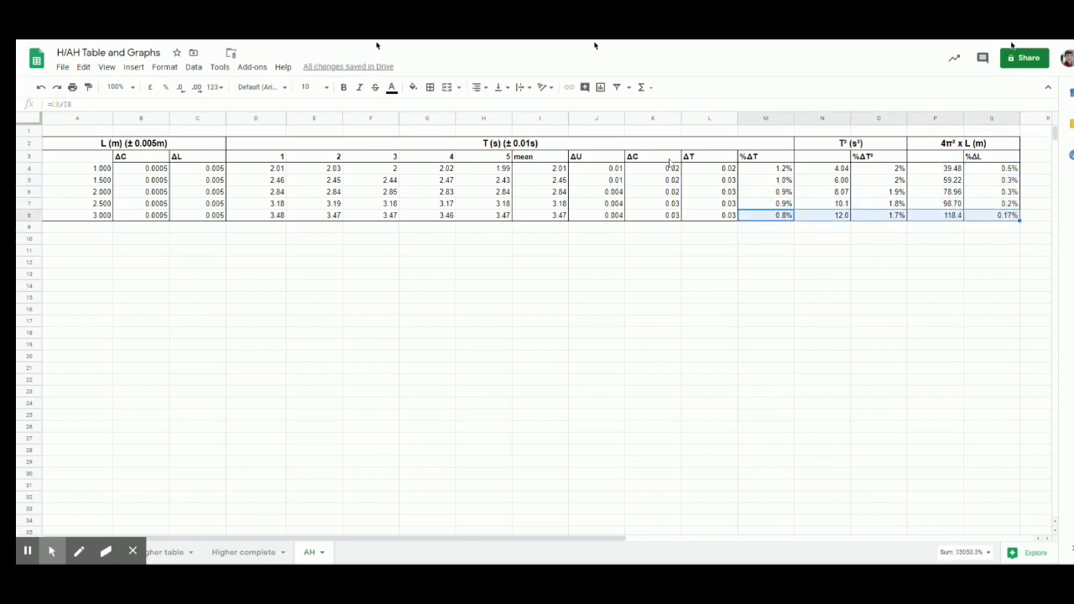
left_click(430, 87)
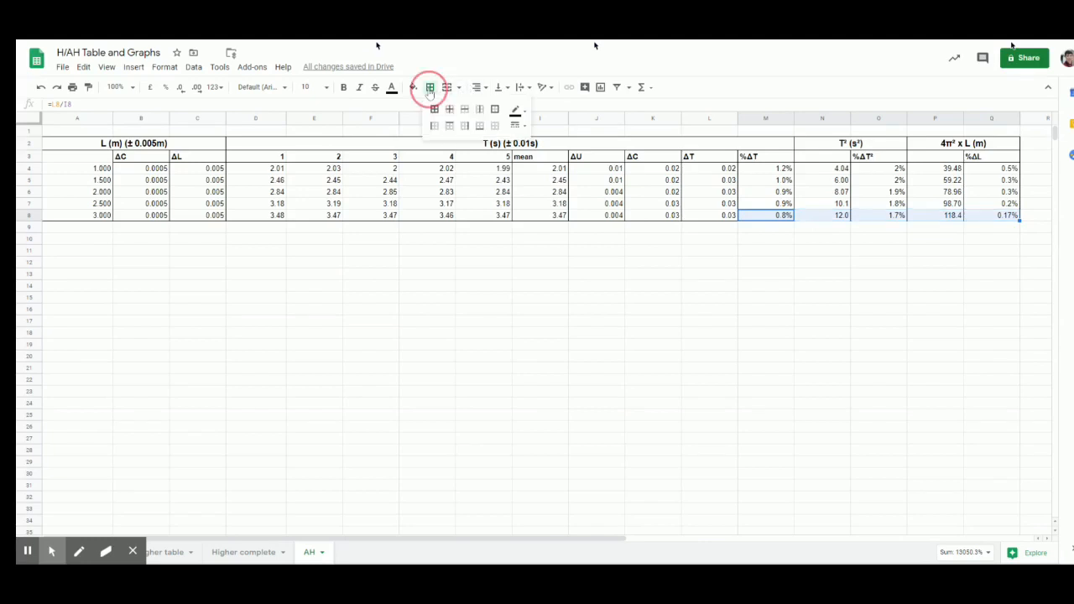
left_click(494, 110)
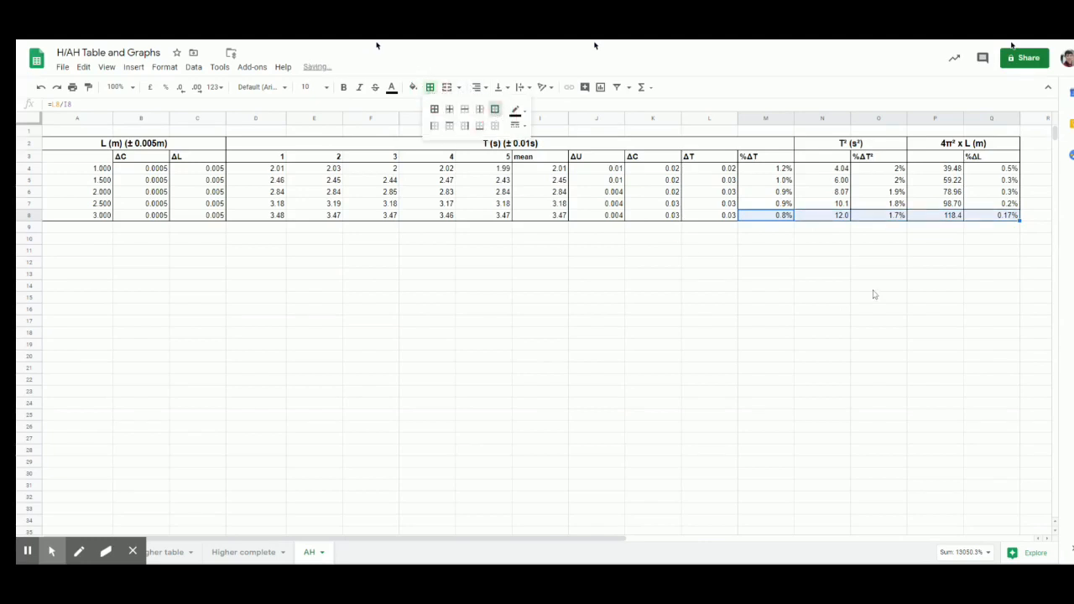
left_click(495, 128)
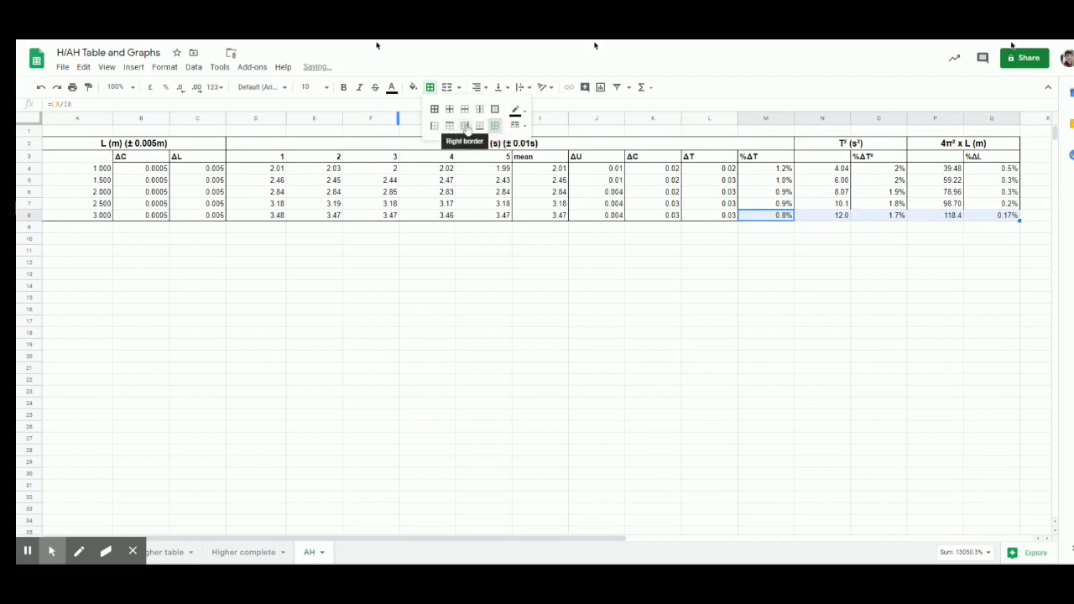
left_click(479, 126)
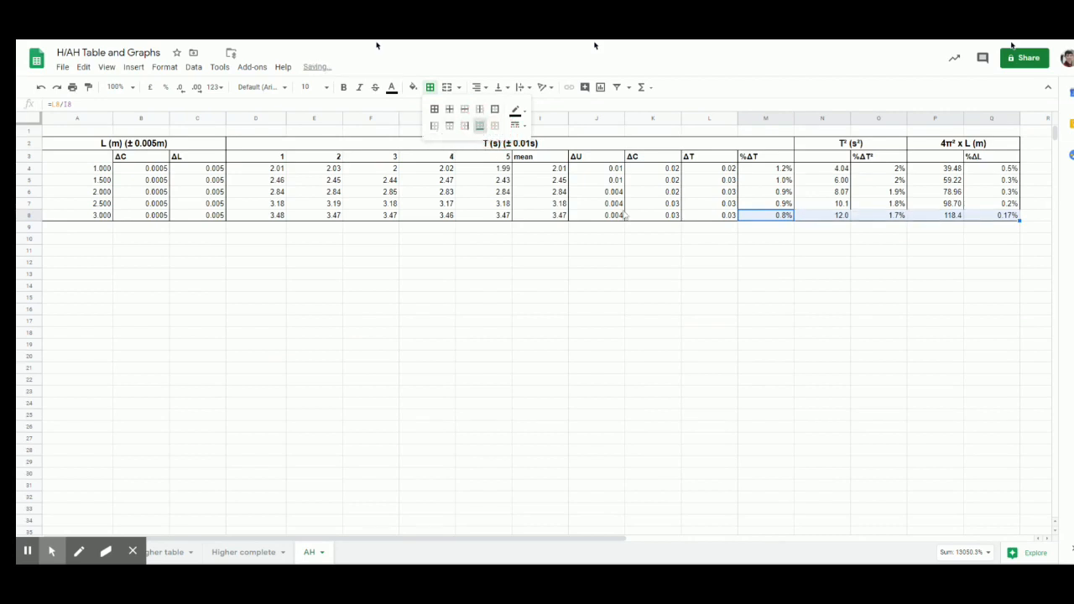
left_click(864, 266)
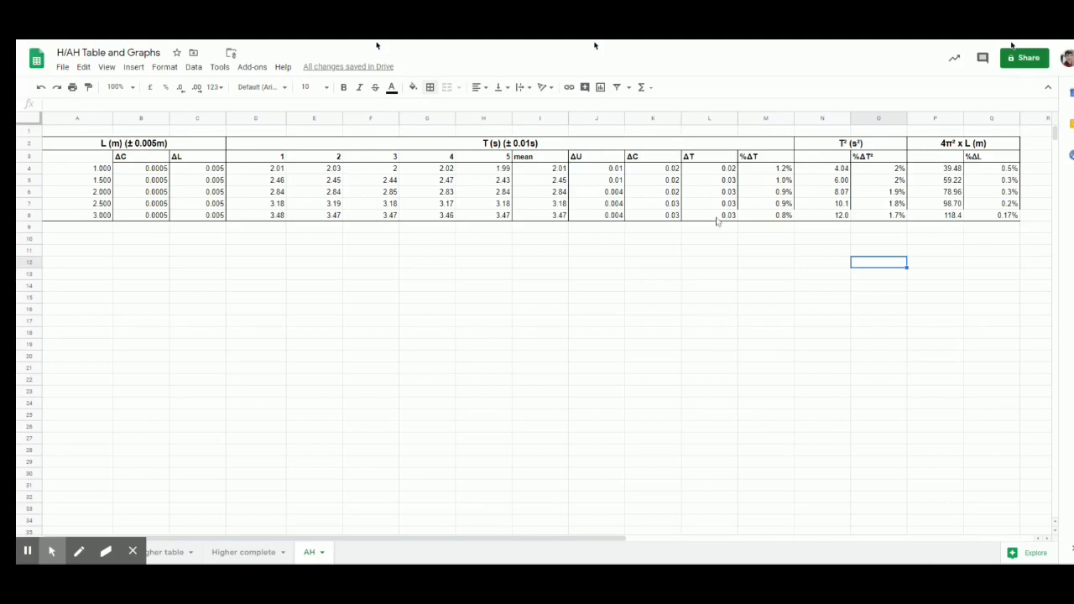
Step: Restore the vertical cell borders across L8:Q8 in the table's last row
left_click_drag(718, 216, 1011, 216)
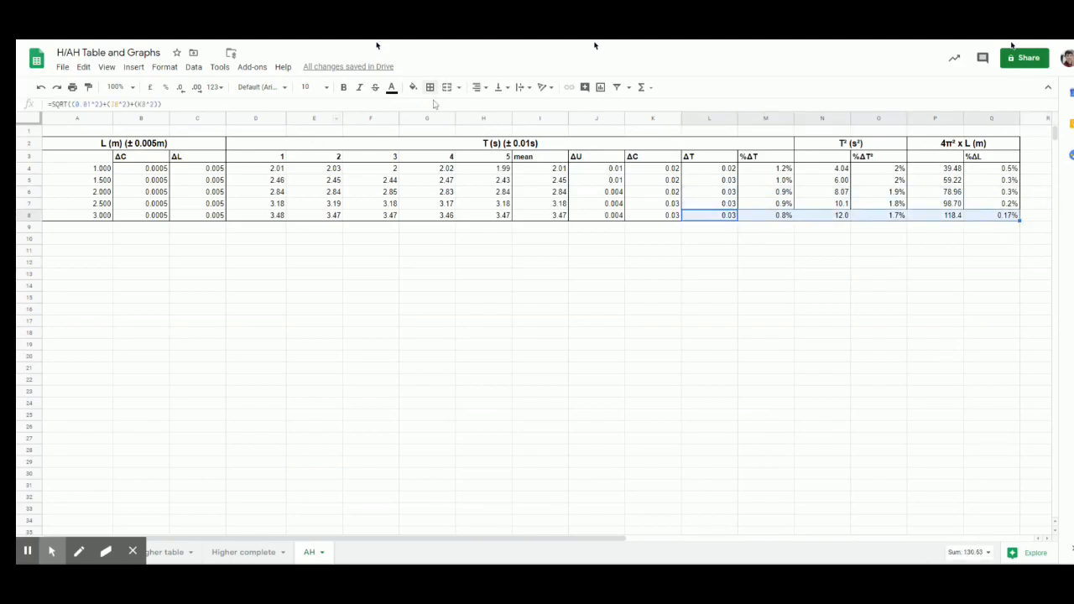
left_click(430, 87)
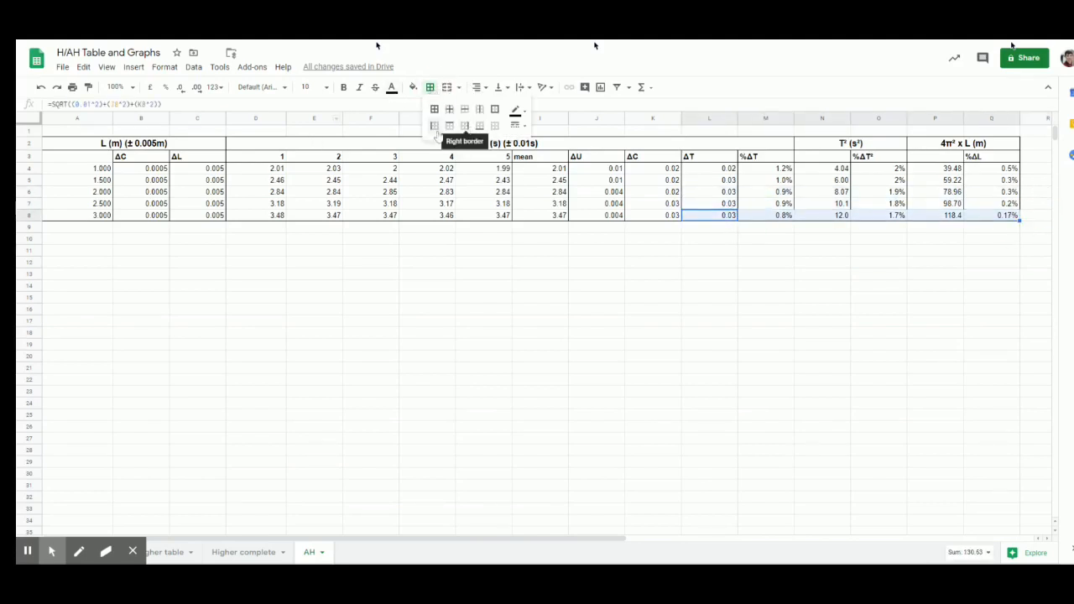
left_click(434, 125)
left_click(744, 278)
mouse_move(704, 217)
left_mouse_down()
mouse_move(986, 214)
mouse_move(711, 209)
mouse_move(720, 216)
left_mouse_up()
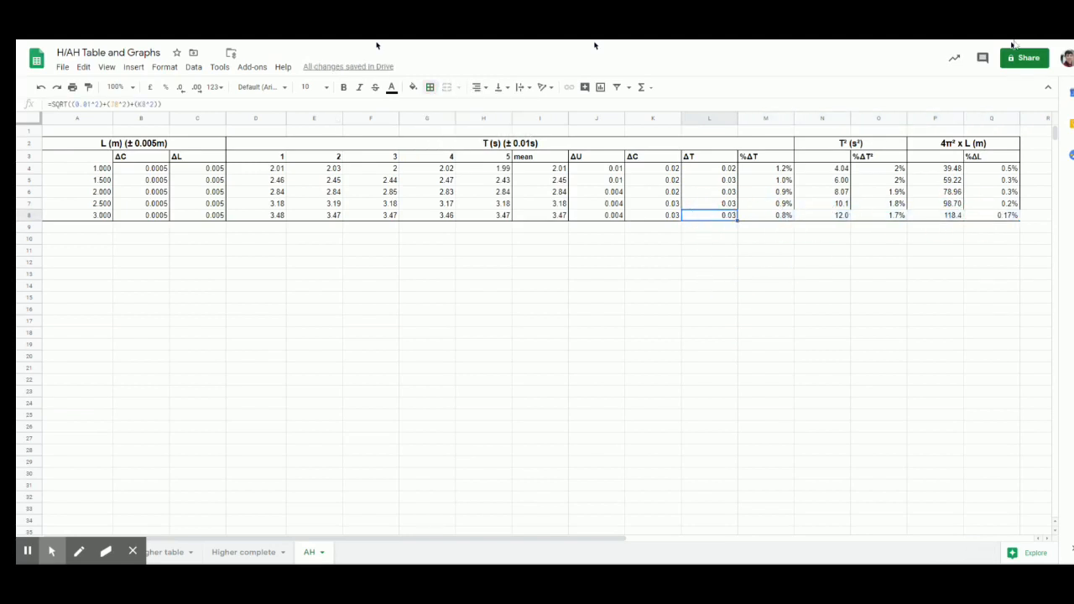
left_click(935, 274)
left_click(788, 324)
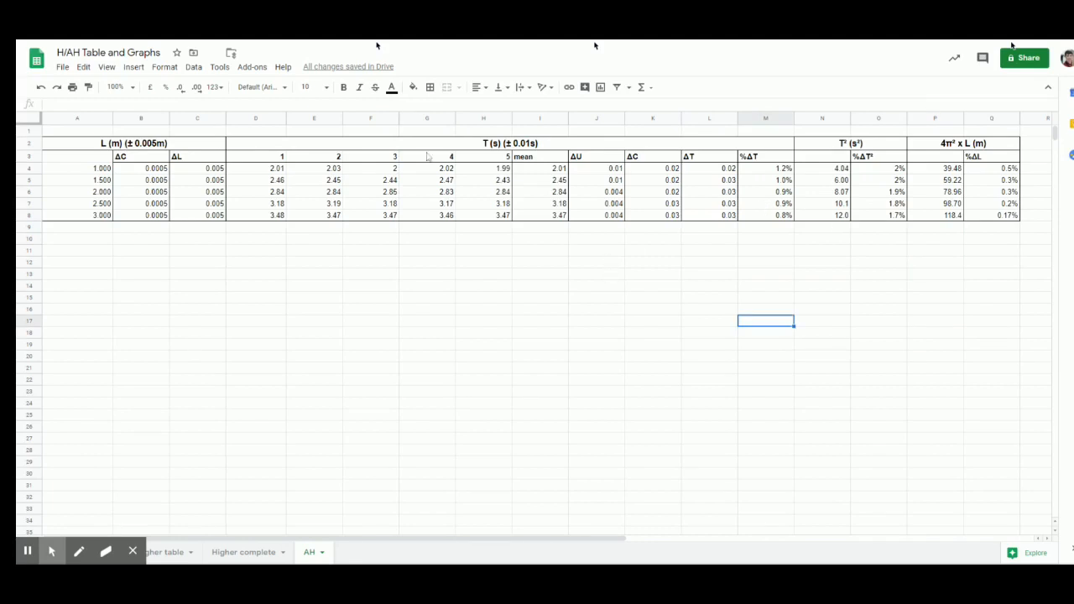
Step: Narrow columns A through H, the length values and the five T readings, to fit their contents
left_click_drag(112, 117, 112, 120)
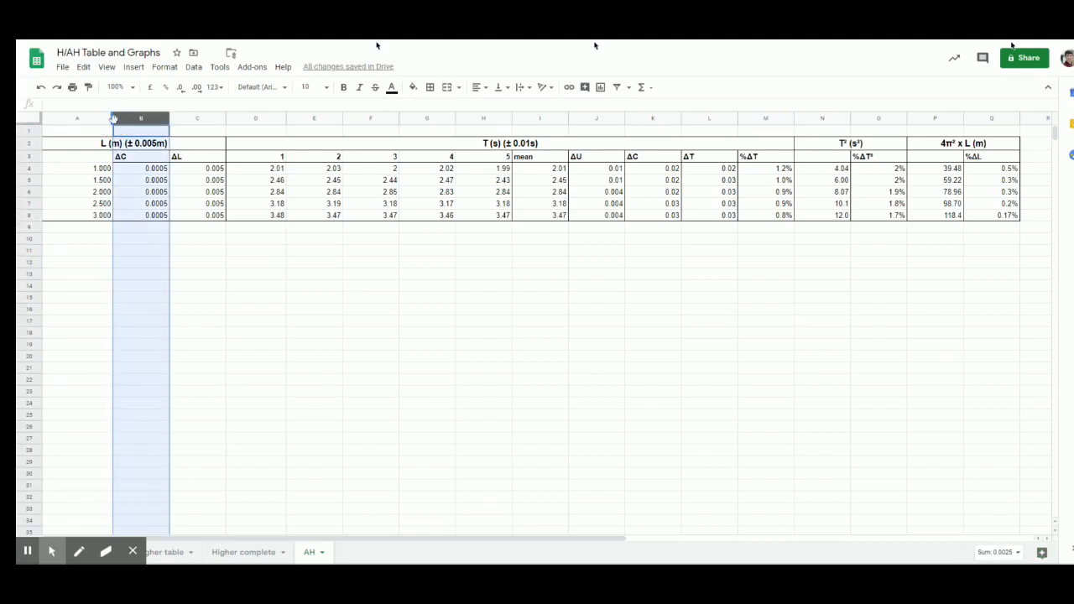
left_click_drag(112, 123, 207, 120)
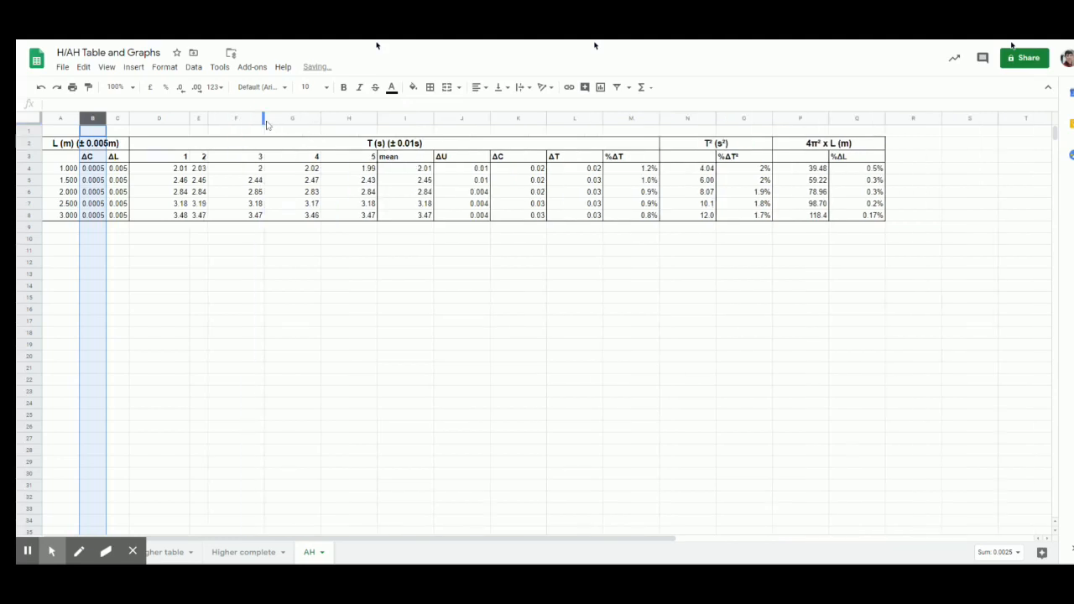
double_click(265, 123)
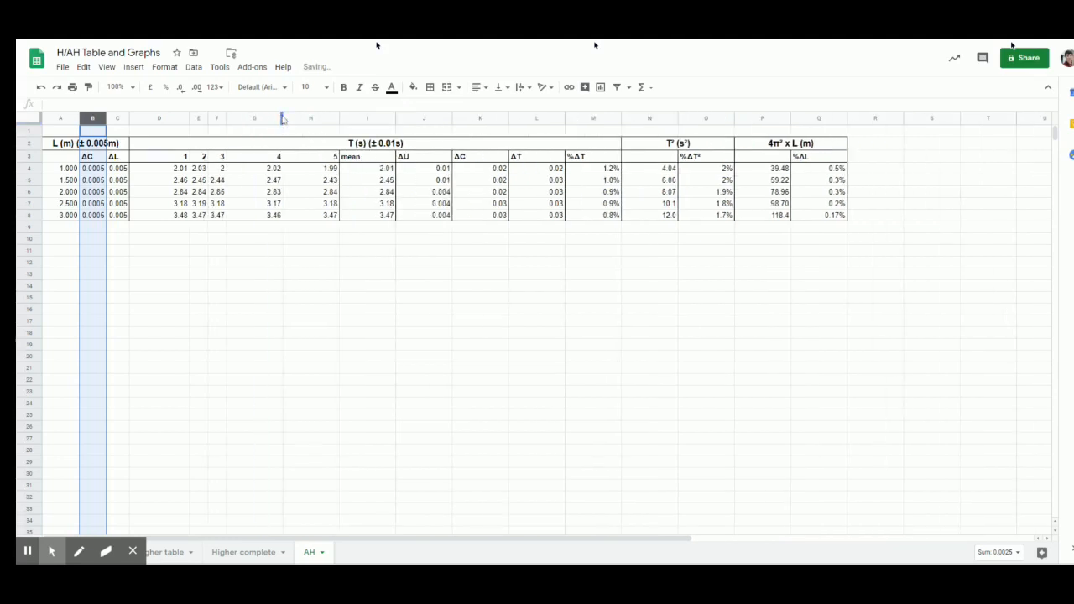
left_click_drag(282, 119, 282, 117)
double_click(282, 117)
double_click(300, 116)
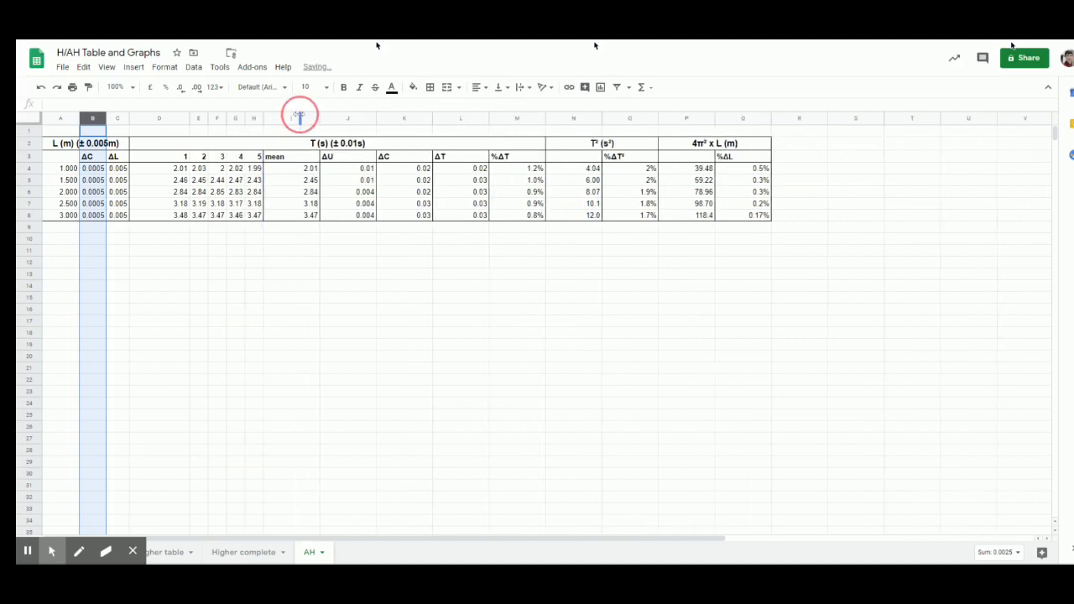
left_click(189, 117)
left_click_drag(188, 117, 157, 124)
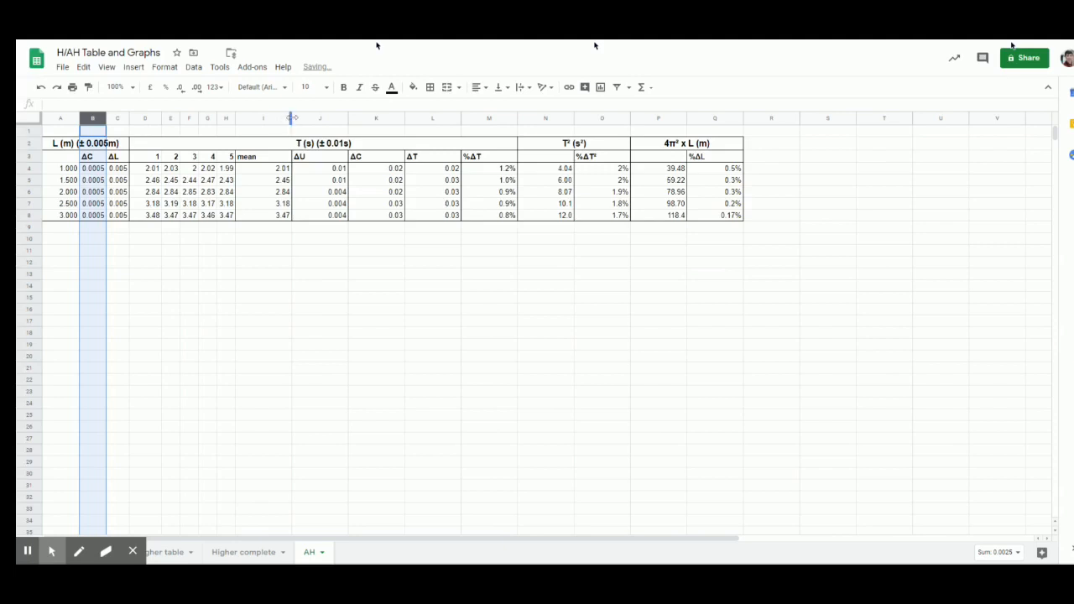
Step: Narrow columns I through Q, from the mean T values to %ΔL, to fit their contents
left_click_drag(291, 117, 258, 118)
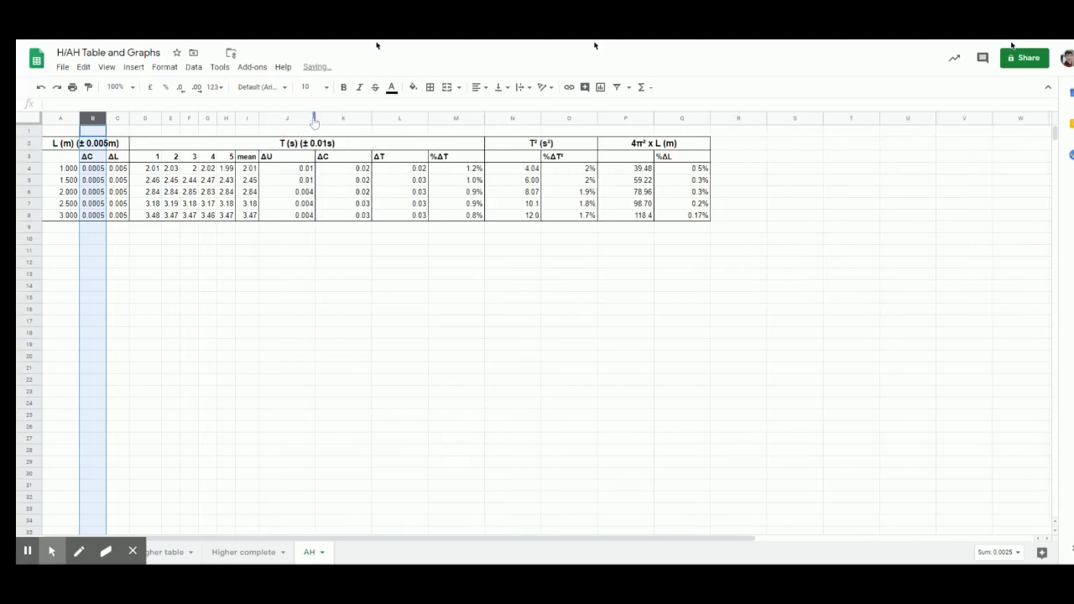
double_click(314, 119)
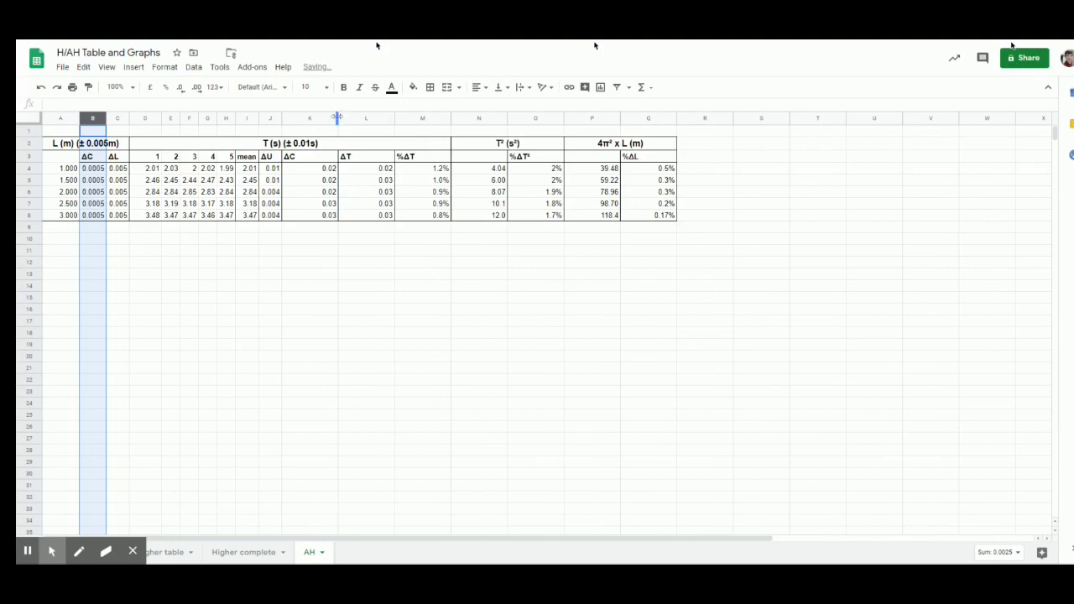
double_click(336, 118)
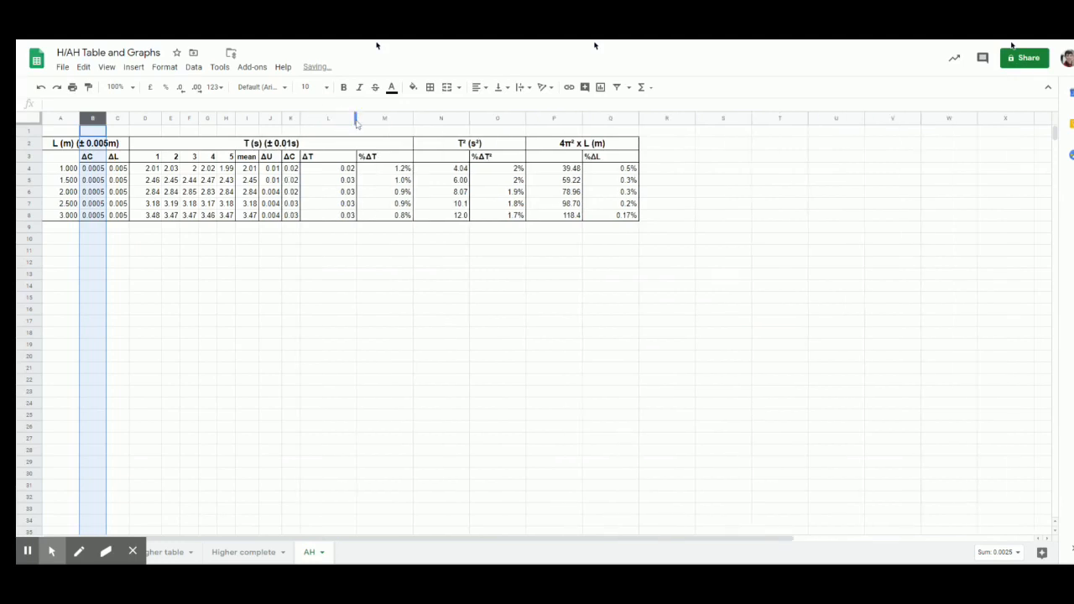
double_click(356, 119)
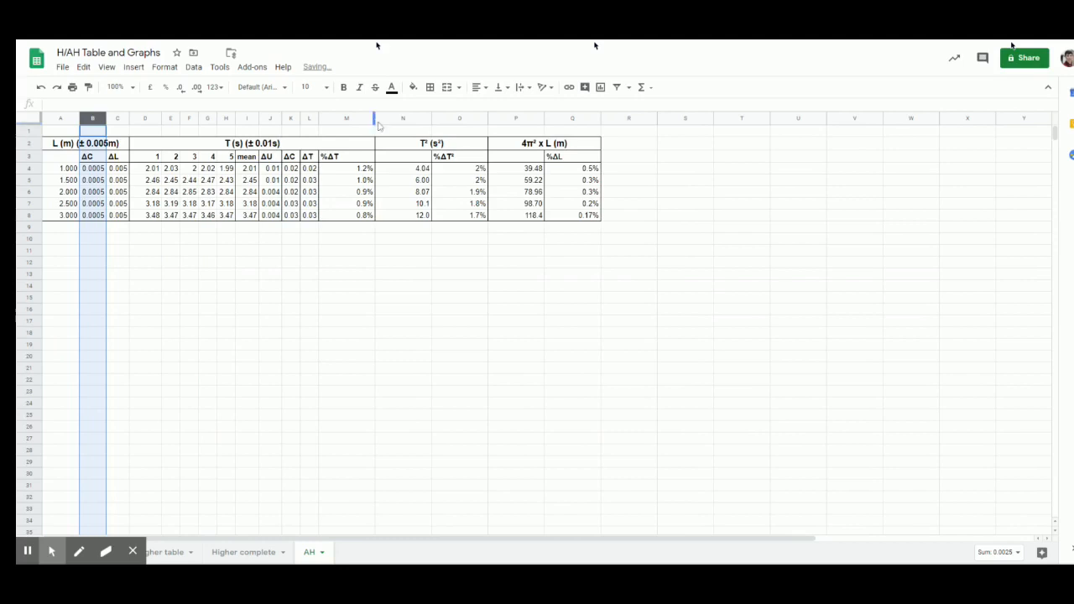
double_click(374, 118)
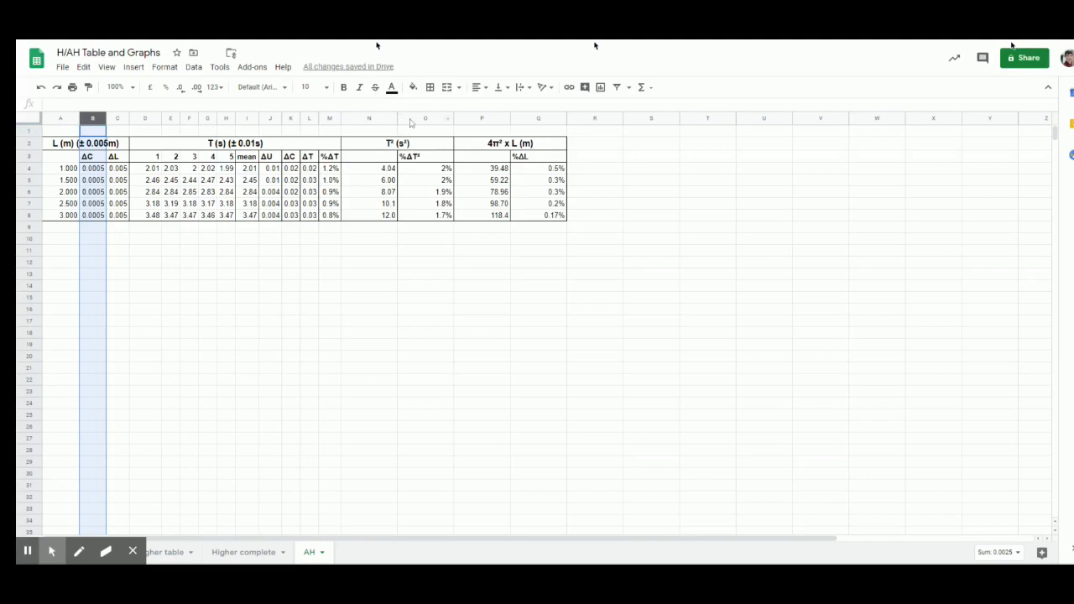
double_click(397, 117)
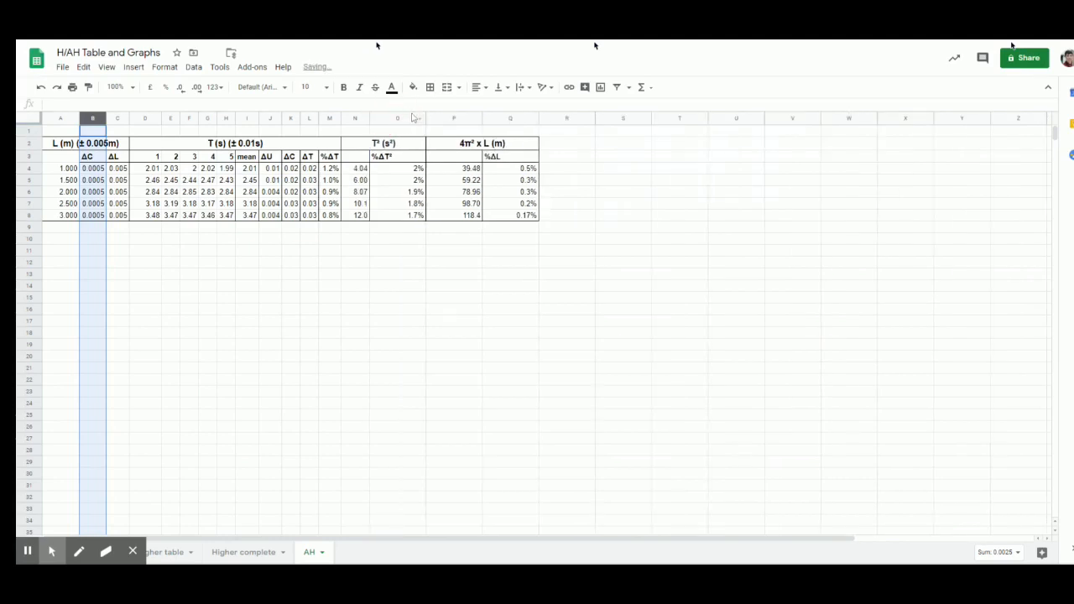
left_click(425, 117)
left_click(426, 117)
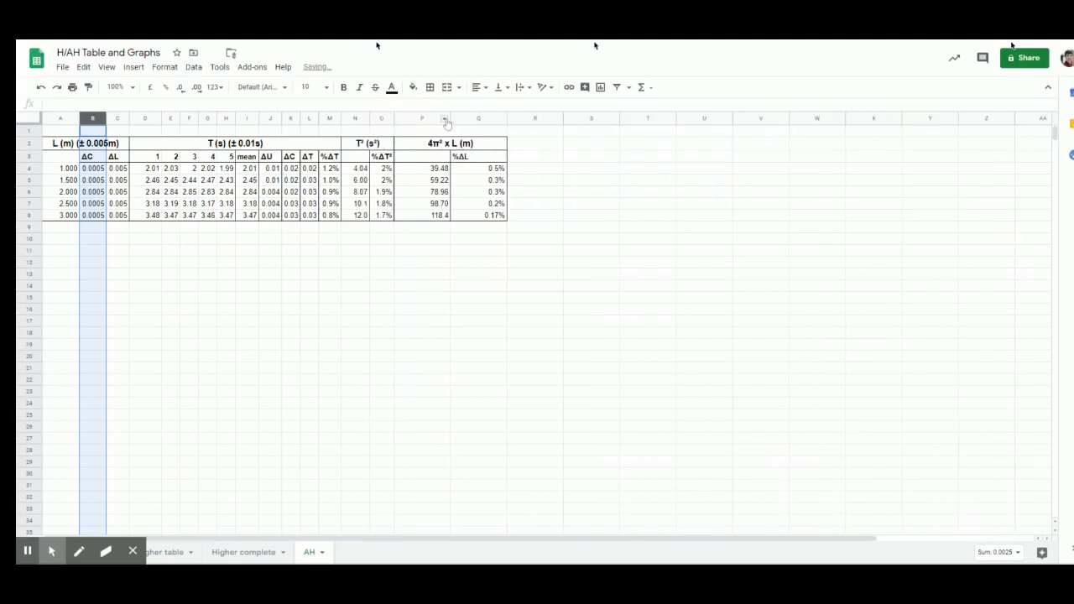
double_click(451, 118)
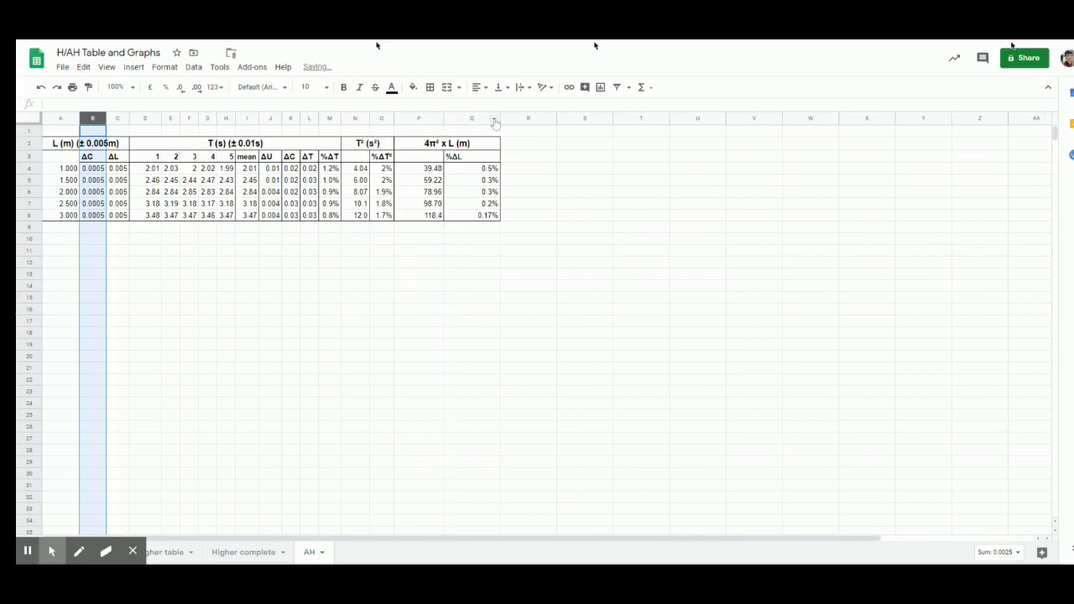
double_click(500, 118)
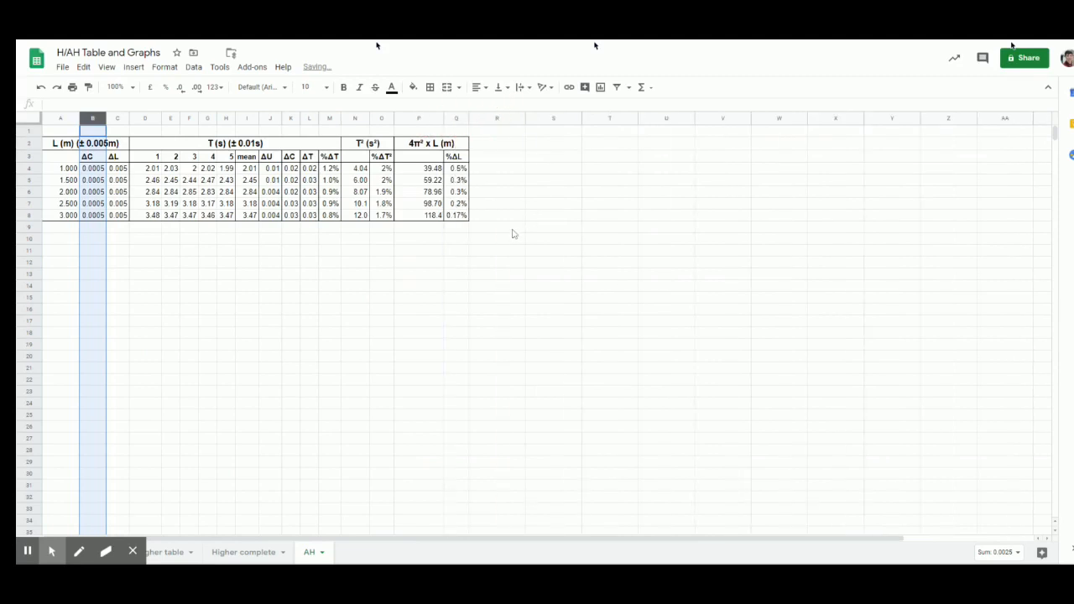
left_click(515, 204)
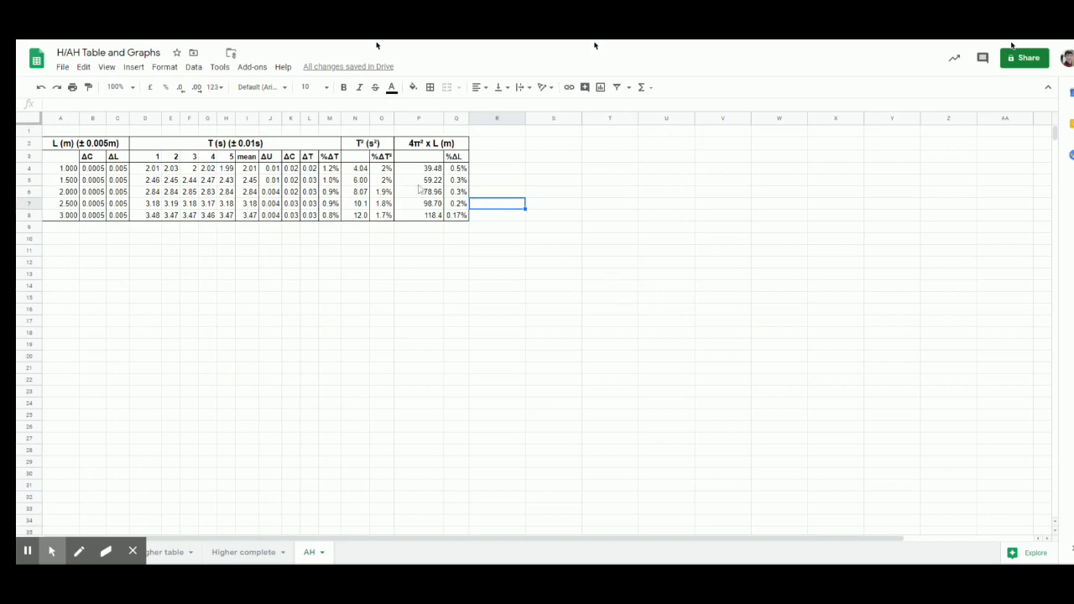
Step: Clear all borders from the empty header cell P3 beneath the 4π² x L (m) heading
left_click(425, 159)
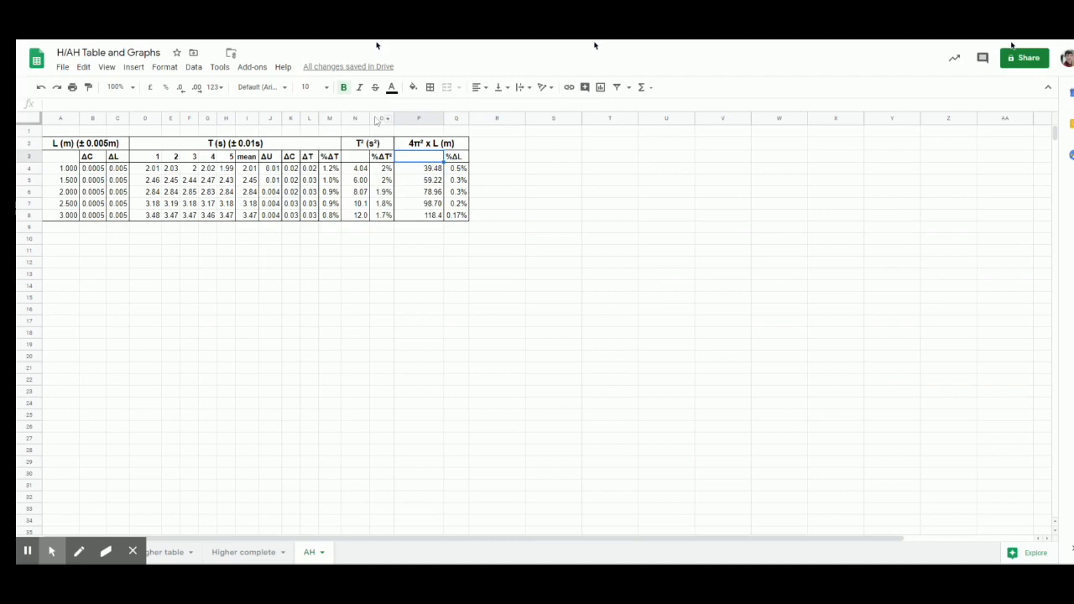
left_click(550, 193)
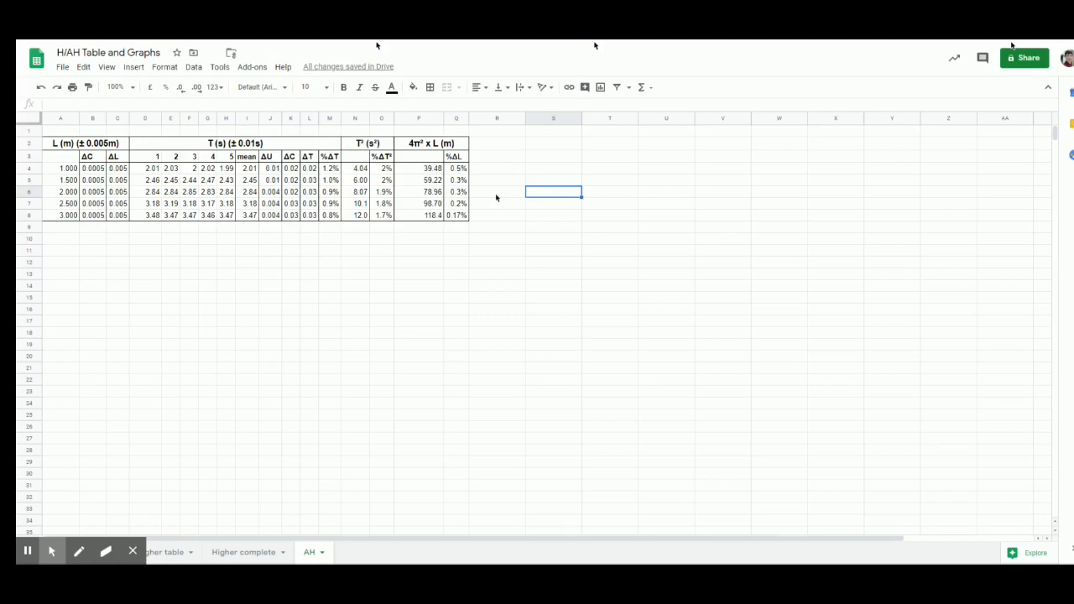
left_click(429, 158)
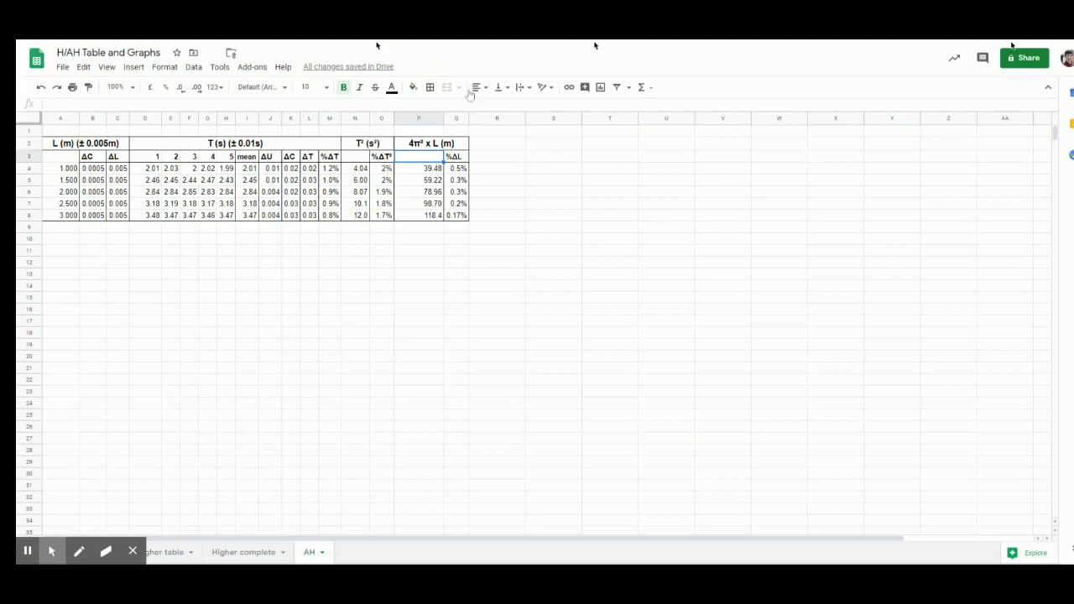
left_click(428, 87)
left_click(495, 127)
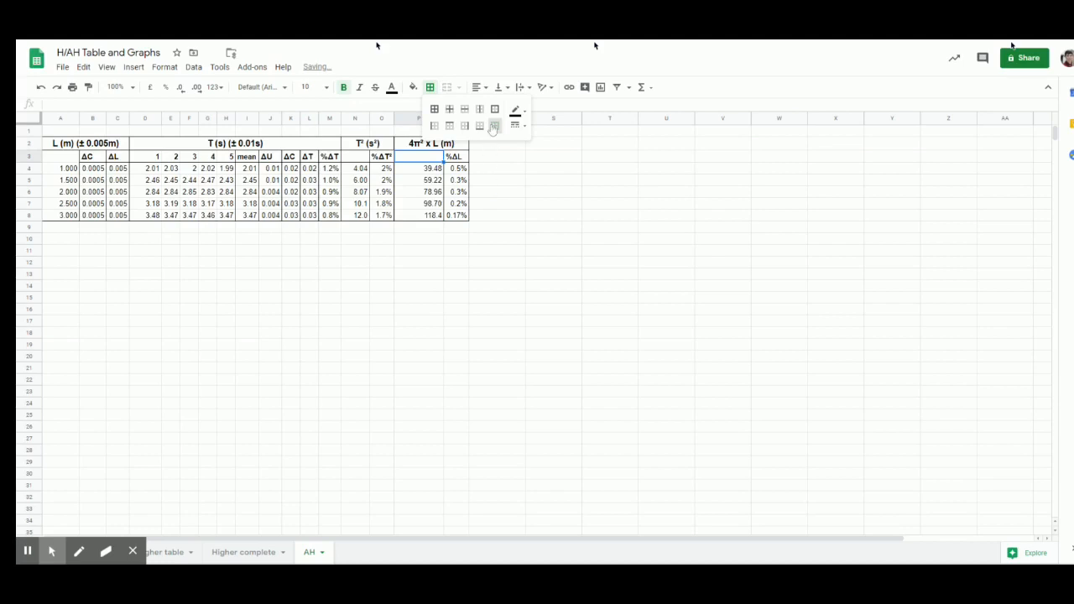
left_click(508, 158)
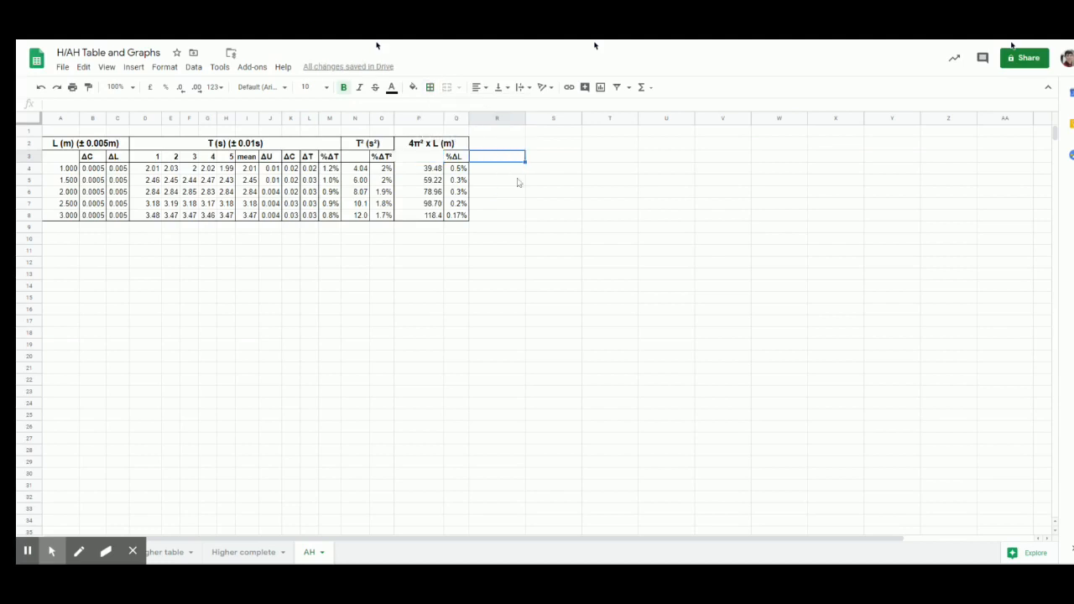
Step: Apply outer borders to the merged 4π² x L (m) heading and to the %ΔT² header cell
left_click(427, 146)
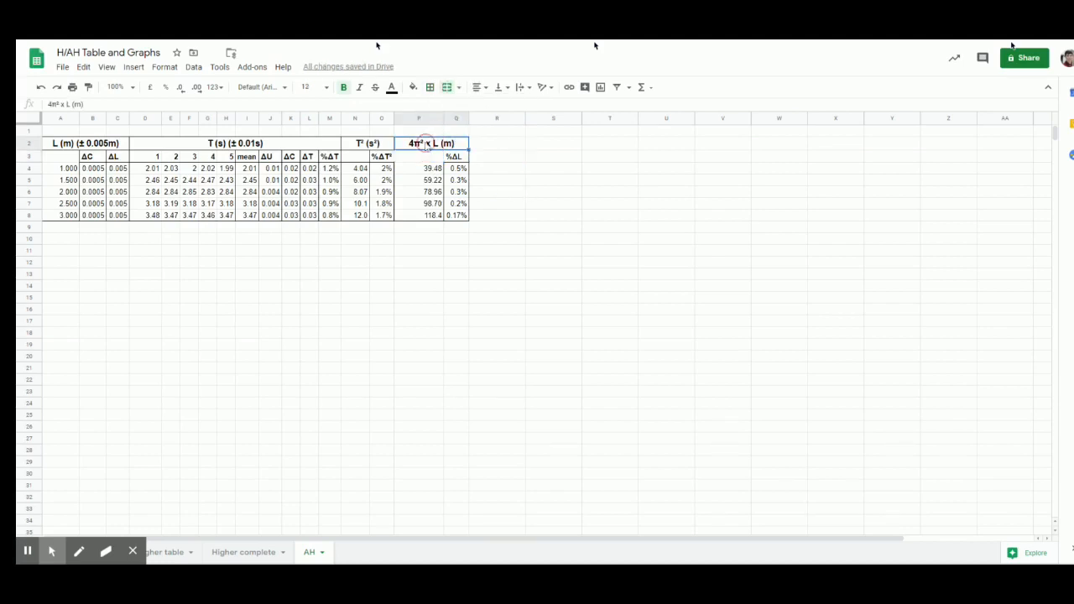
left_click(430, 88)
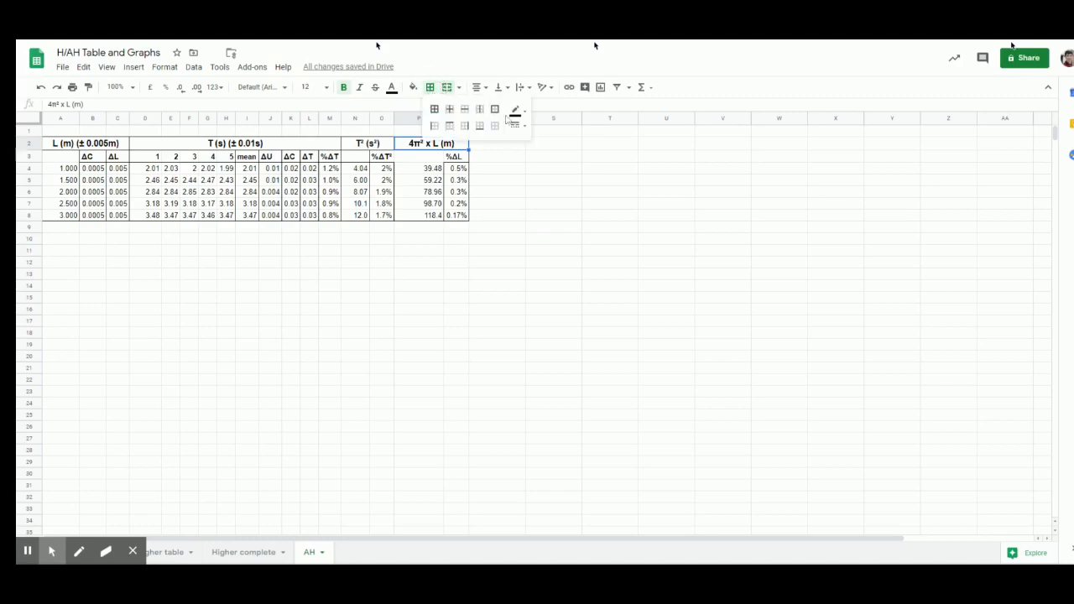
left_click(502, 113)
left_click(388, 159)
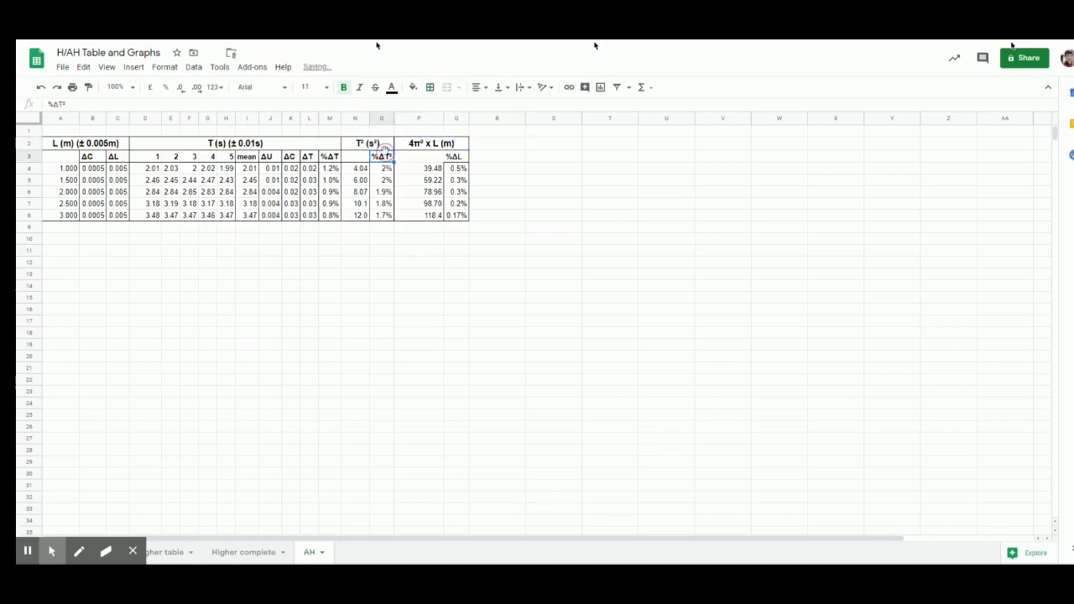
left_click(428, 89)
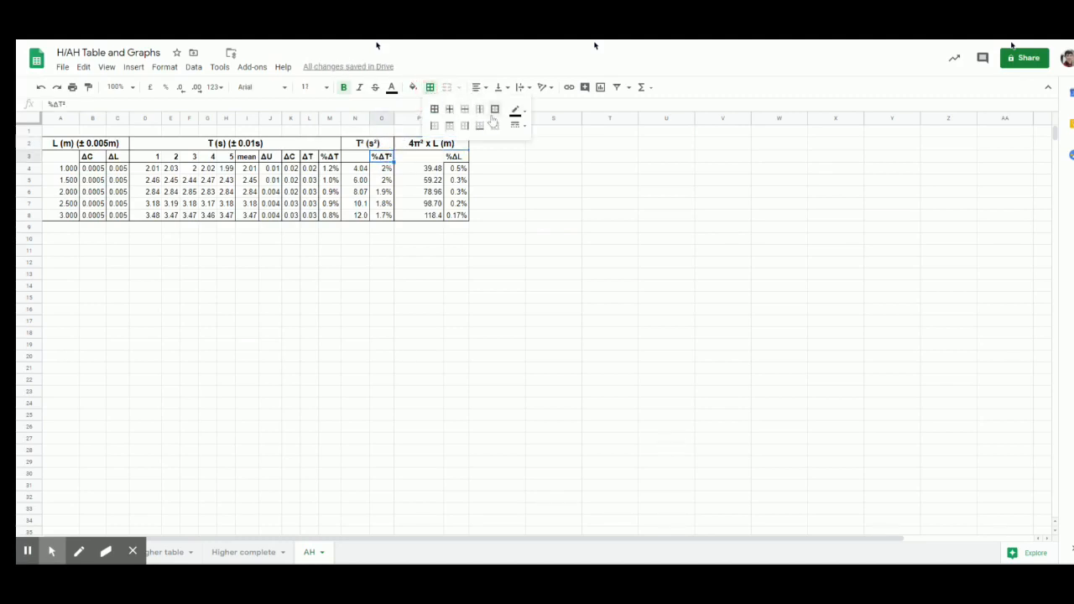
left_click(492, 116)
left_click(534, 181)
Step: Apply an outer border to the %ΔL header cell in Q3
left_click(460, 157)
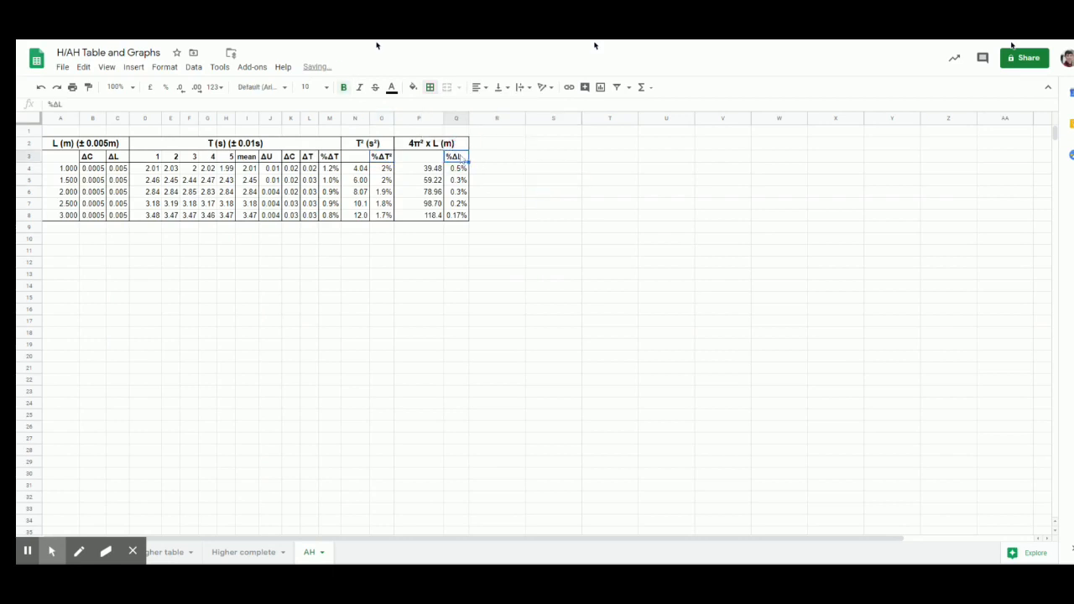
left_click(392, 89)
left_click(429, 87)
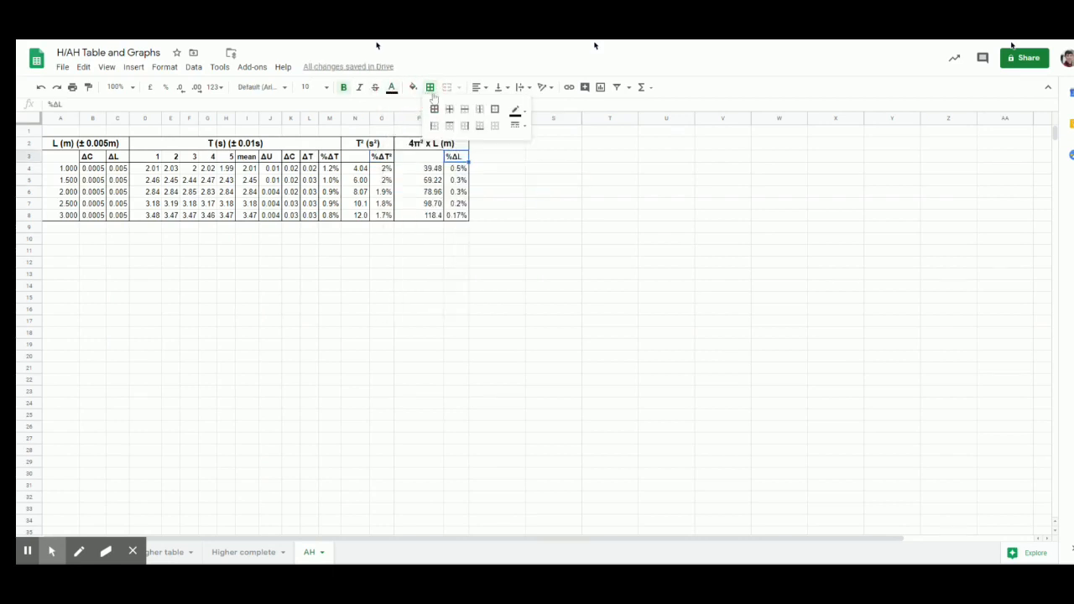
left_click(495, 109)
left_click(558, 217)
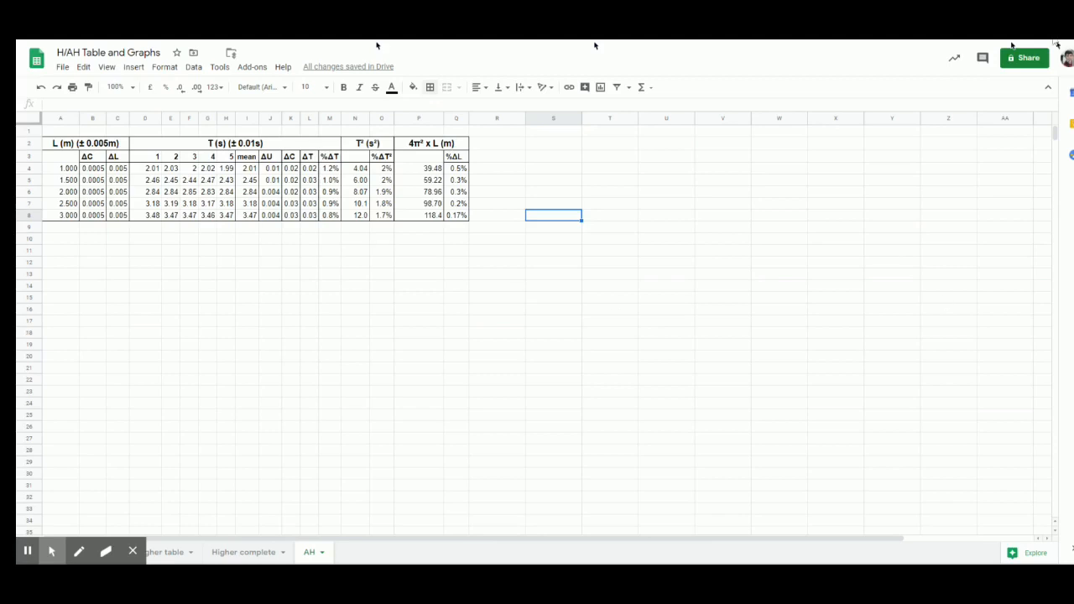
left_click(877, 227)
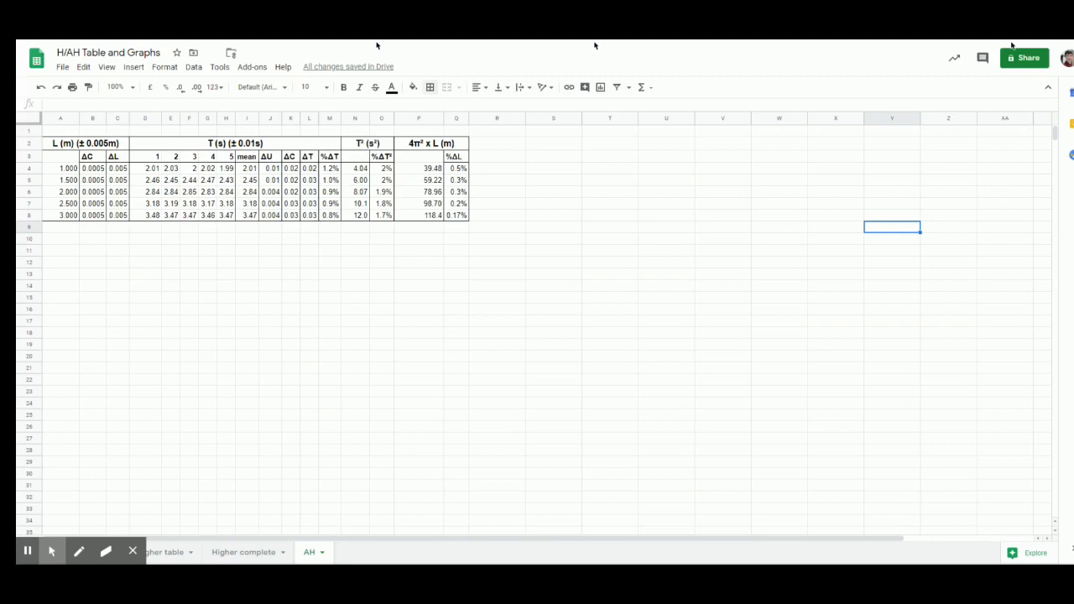
left_click(355, 462)
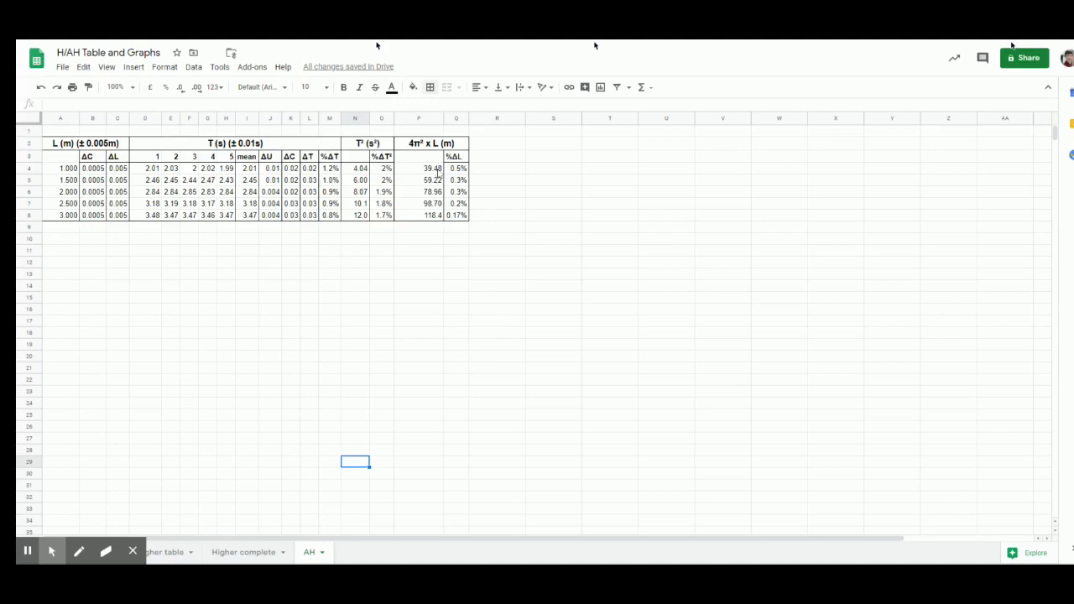
Step: Insert a scatter chart of the 4π² x L values in P4:P8 and place it below the table, near its left end
left_click_drag(436, 171, 440, 218)
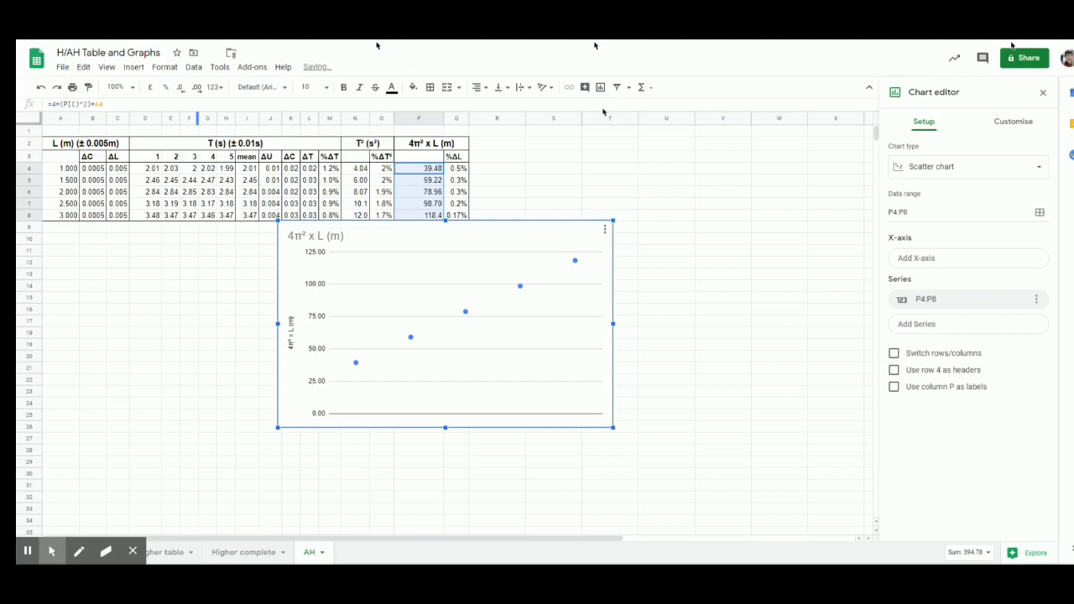
left_click(987, 170)
scroll(1012, 276, "down", 5)
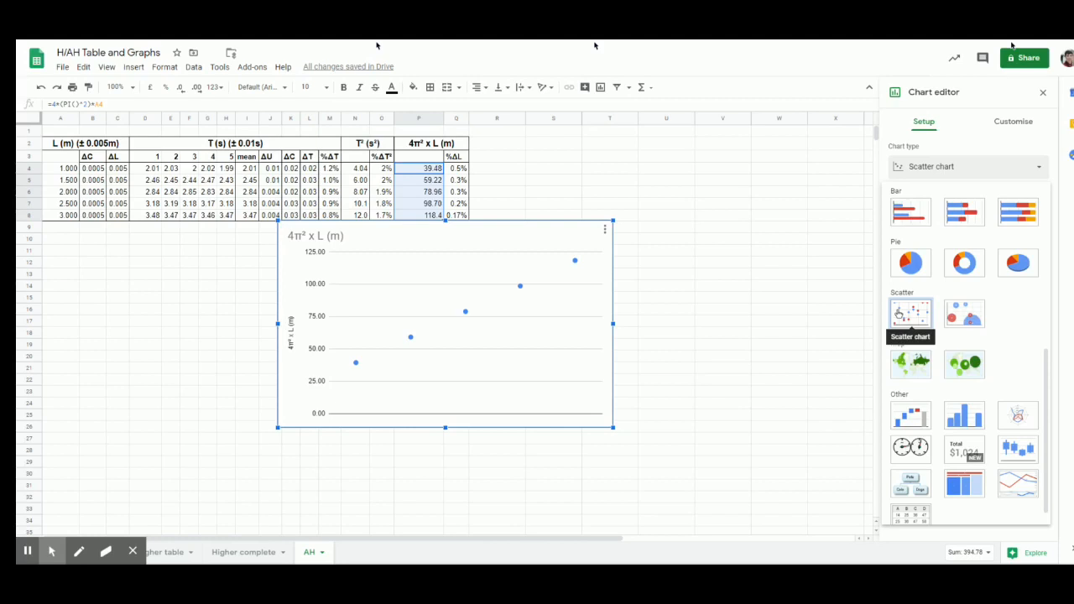
left_click(919, 134)
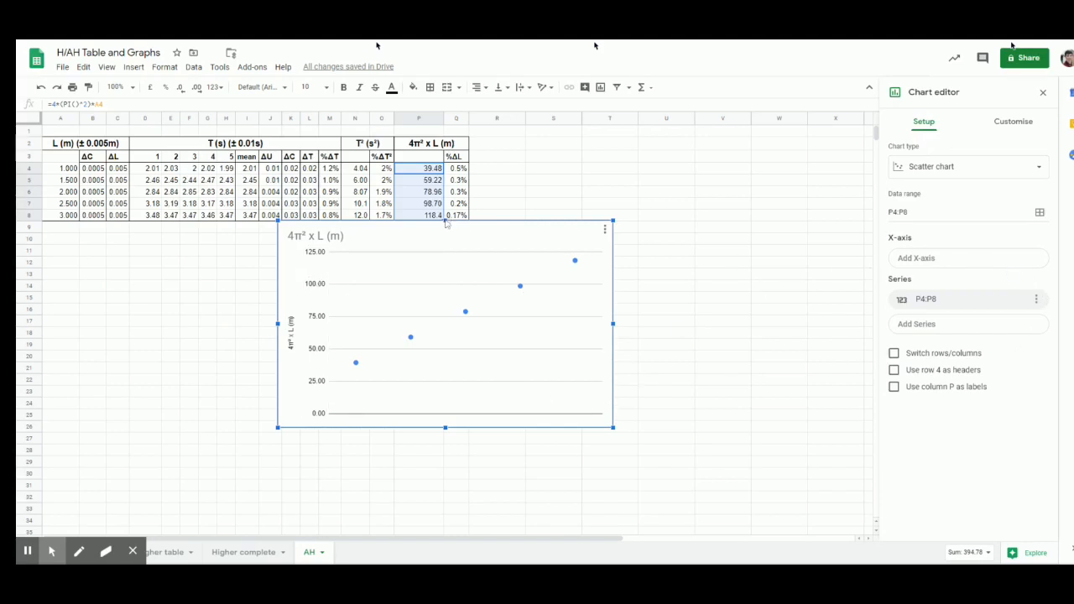
left_click_drag(445, 230, 282, 259)
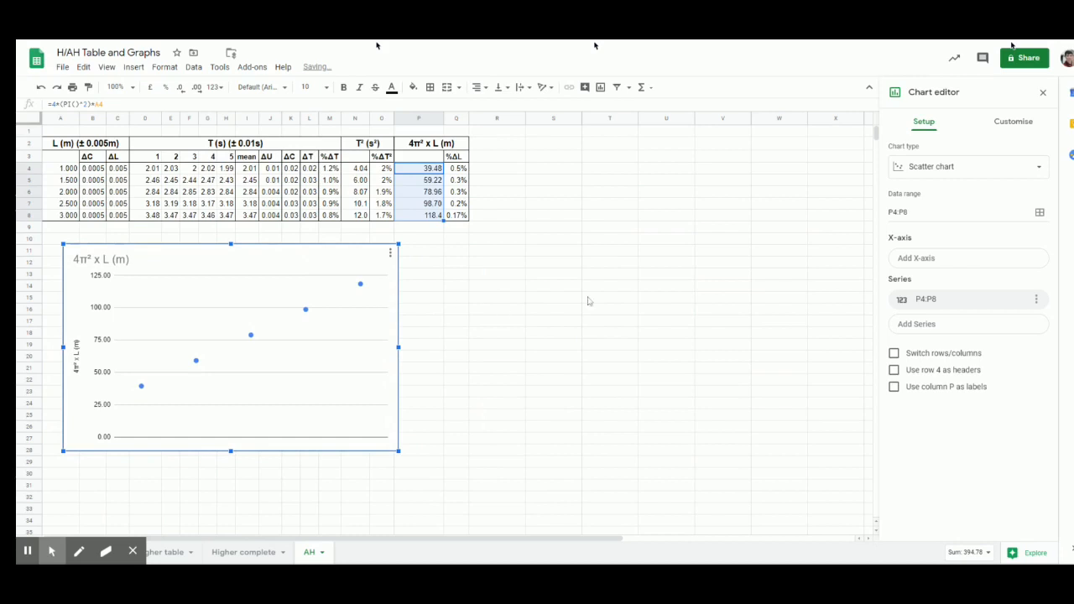
Step: Set the scatter chart's X-axis to the T² values in N4:N8 and close the chart editor
left_click(1005, 261)
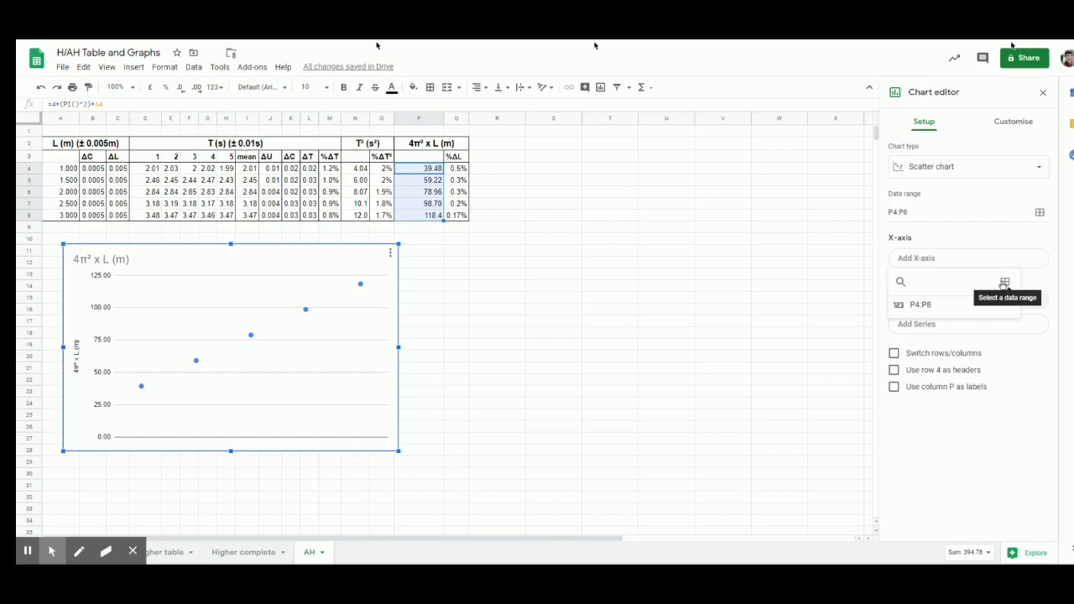
left_click(1005, 283)
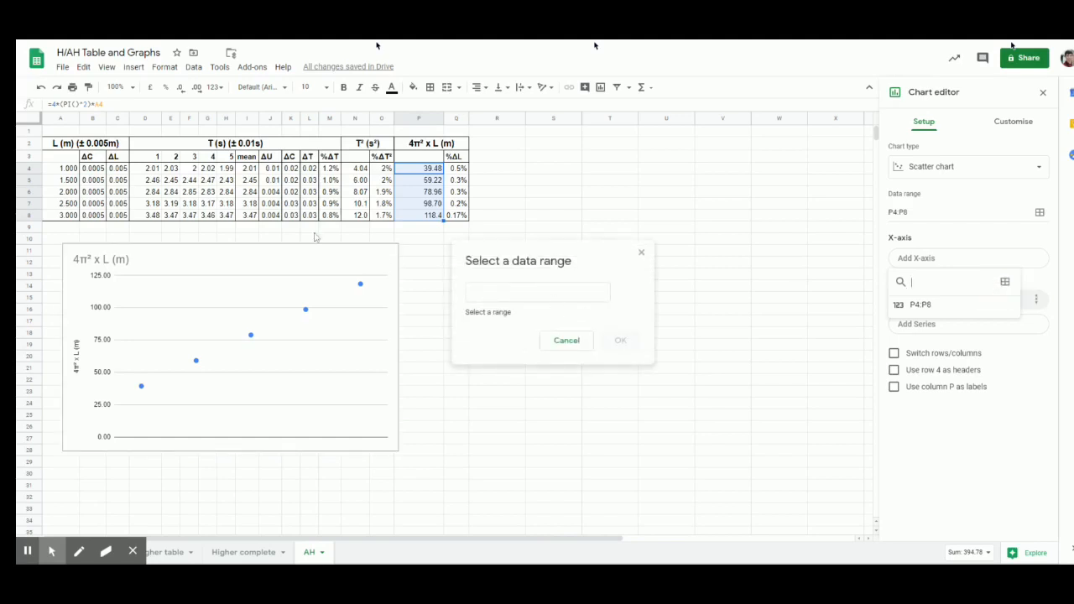
left_click_drag(340, 169, 349, 197)
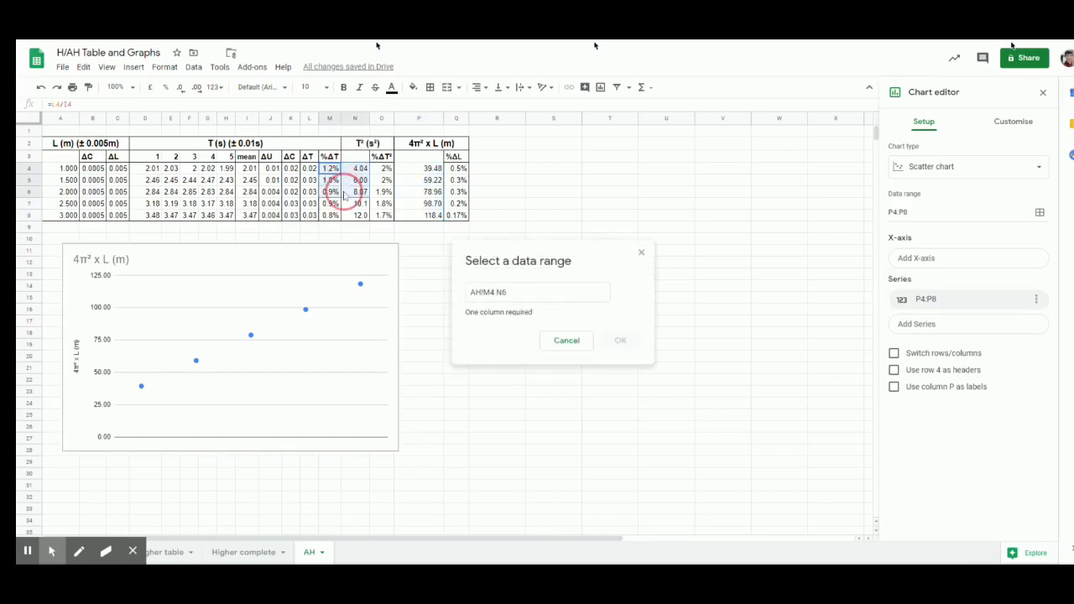
left_click(353, 161)
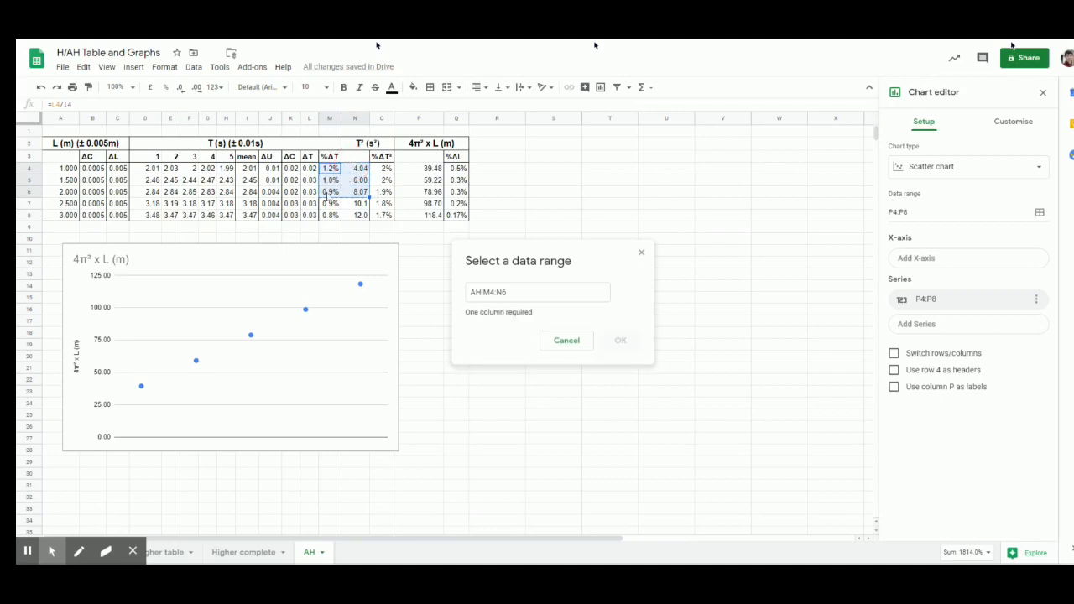
left_click_drag(359, 168, 363, 220)
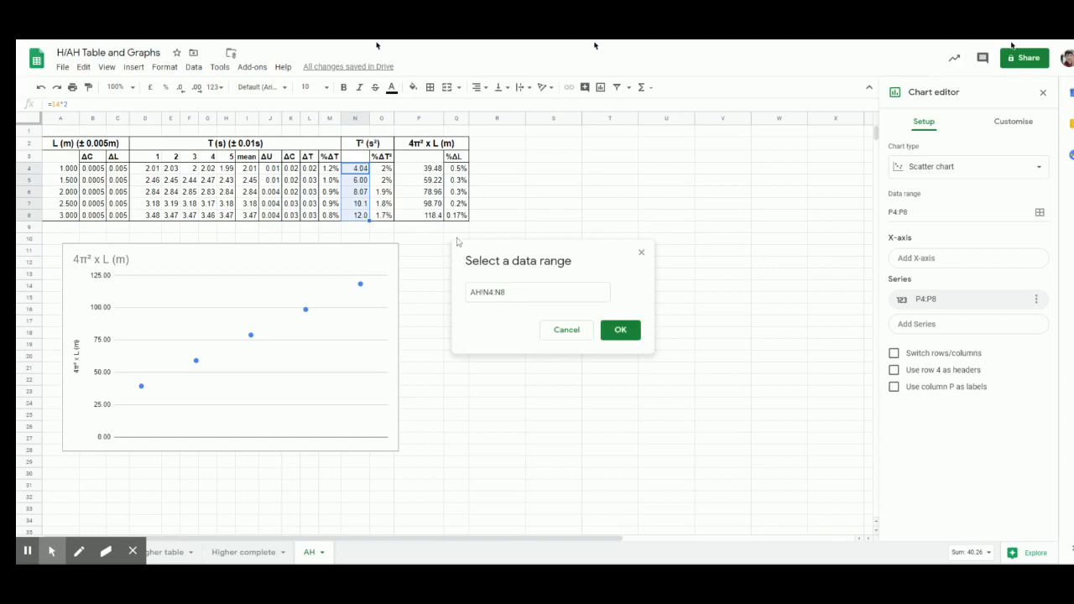
left_click(623, 329)
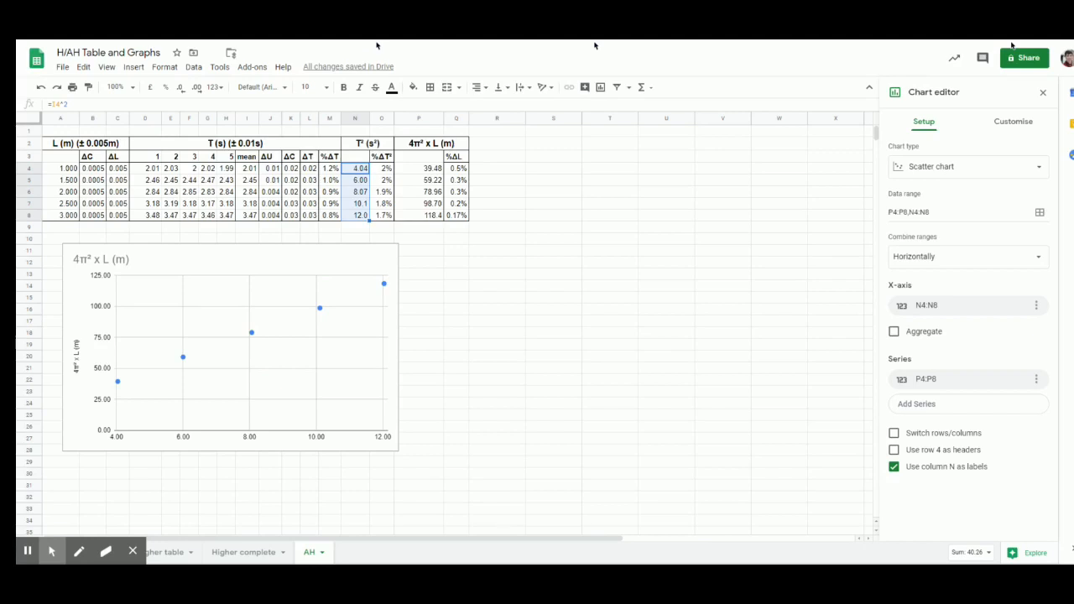
left_click(456, 509)
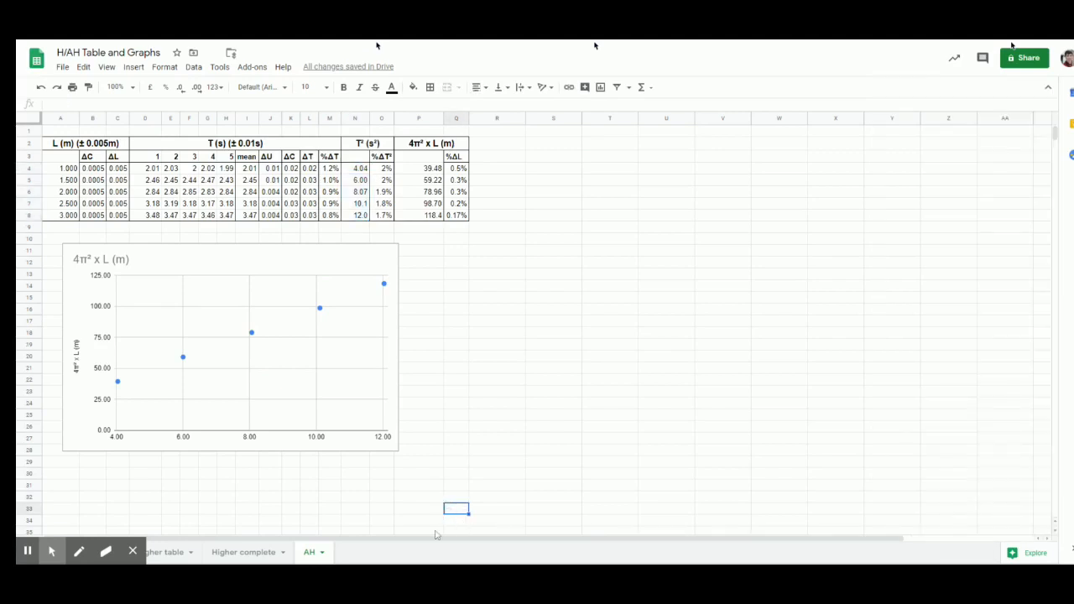
Step: Delete the 4π² x L (m) title above the scatter chart
double_click(178, 411)
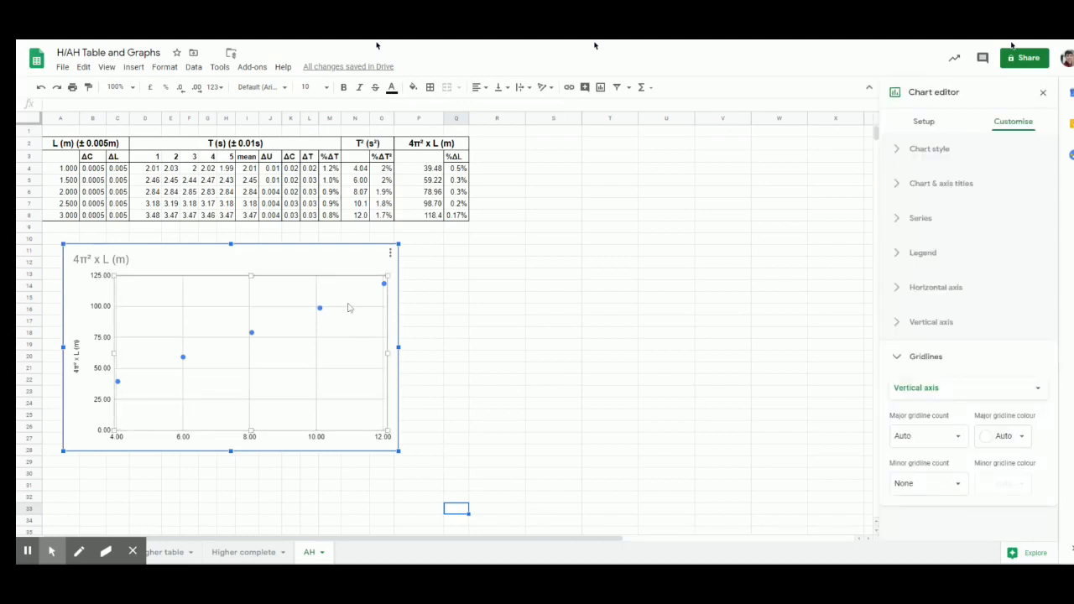
left_click(308, 264)
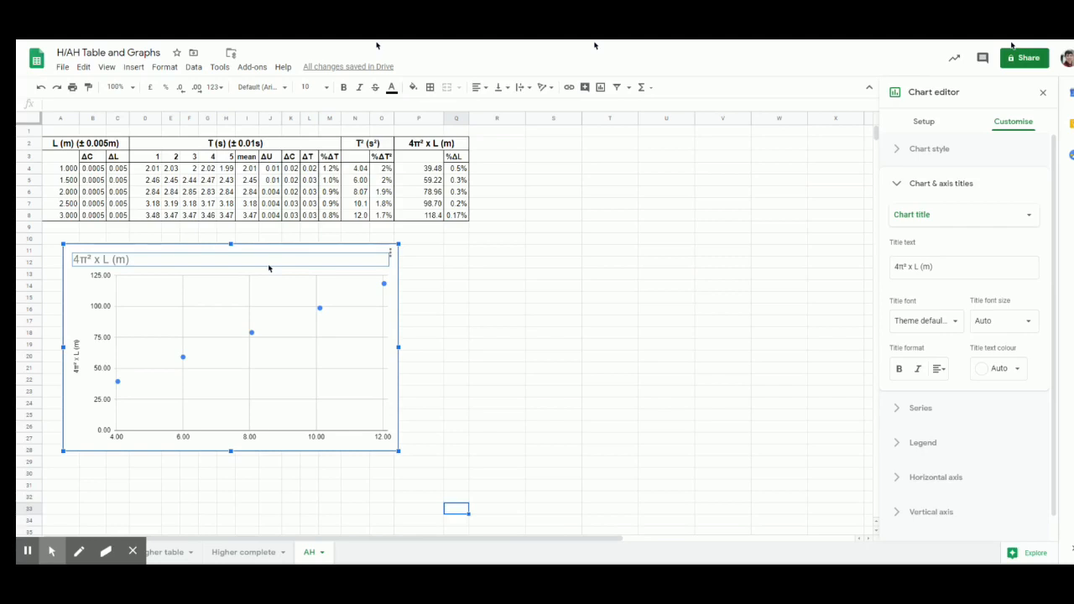
key("Delete")
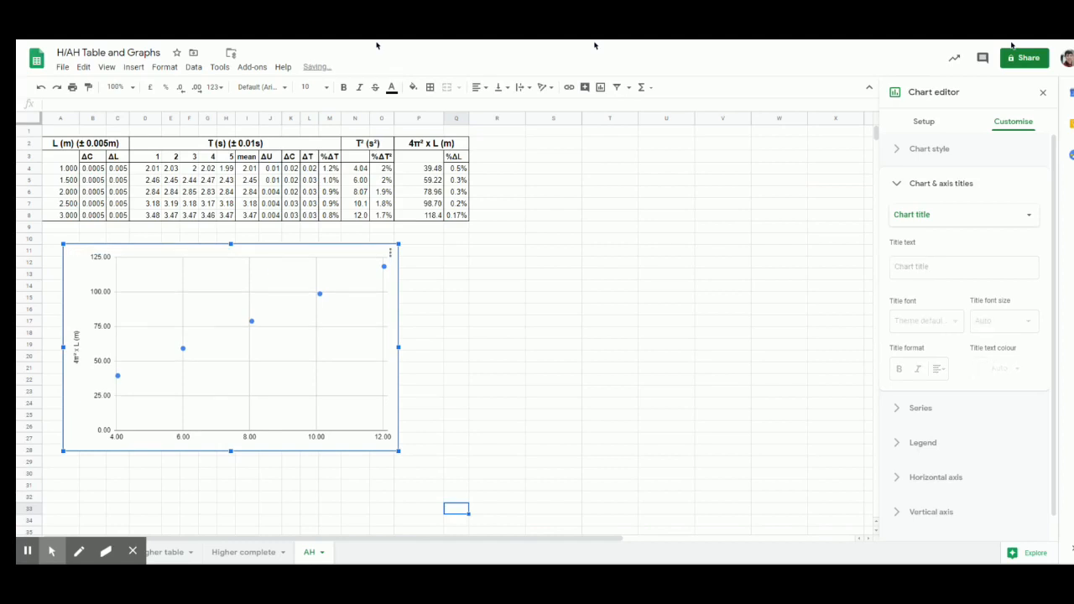
left_click(940, 192)
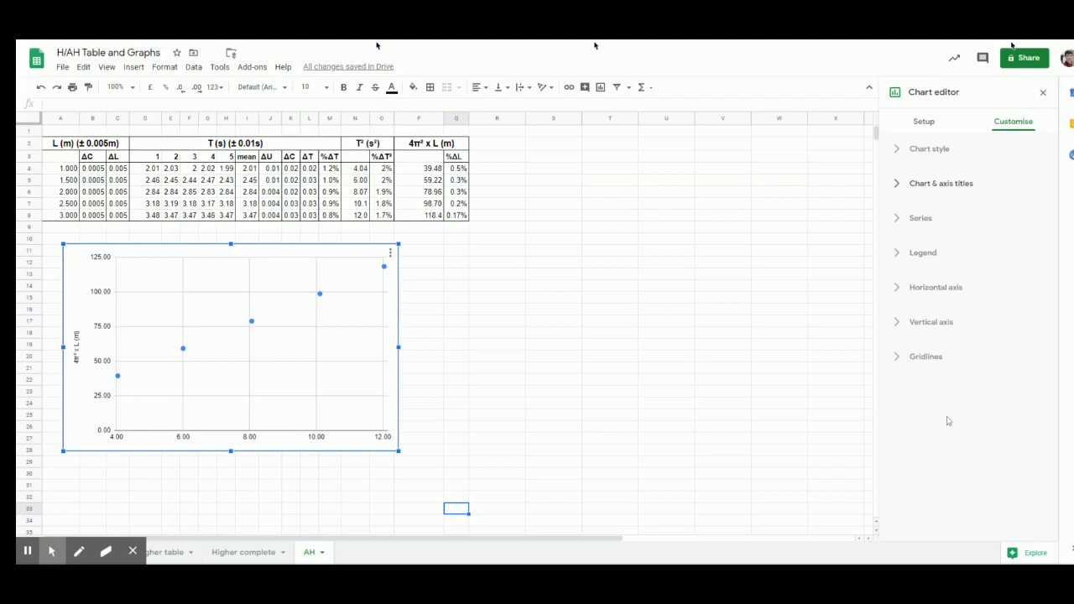
Step: Set the chart's vertical axis gridlines to a major count of 10 and a minor count of 10
left_click(928, 359)
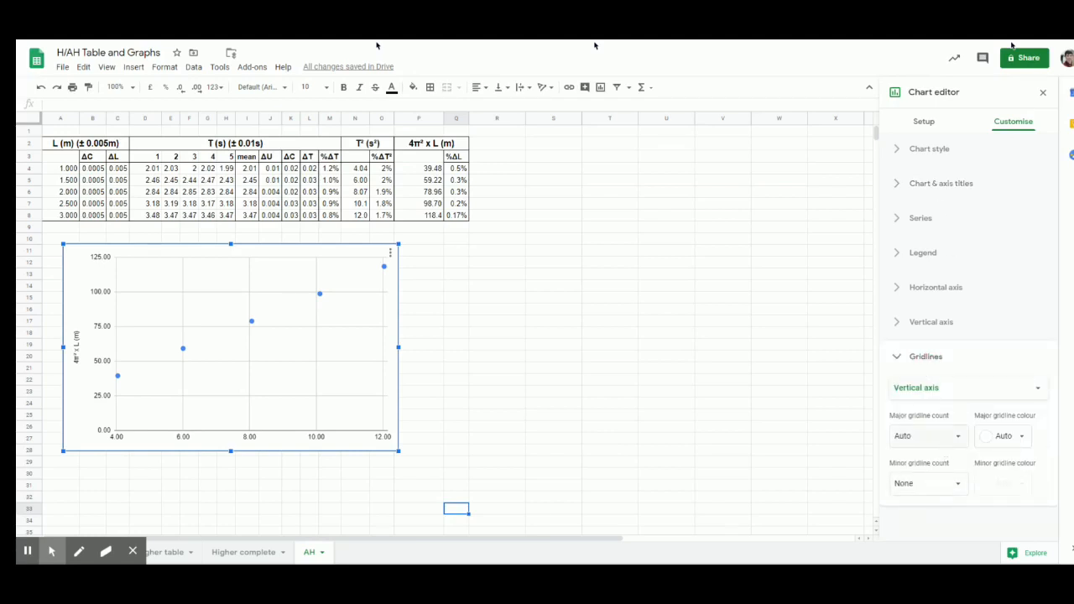
left_click(944, 442)
left_click(907, 408)
left_click(958, 487)
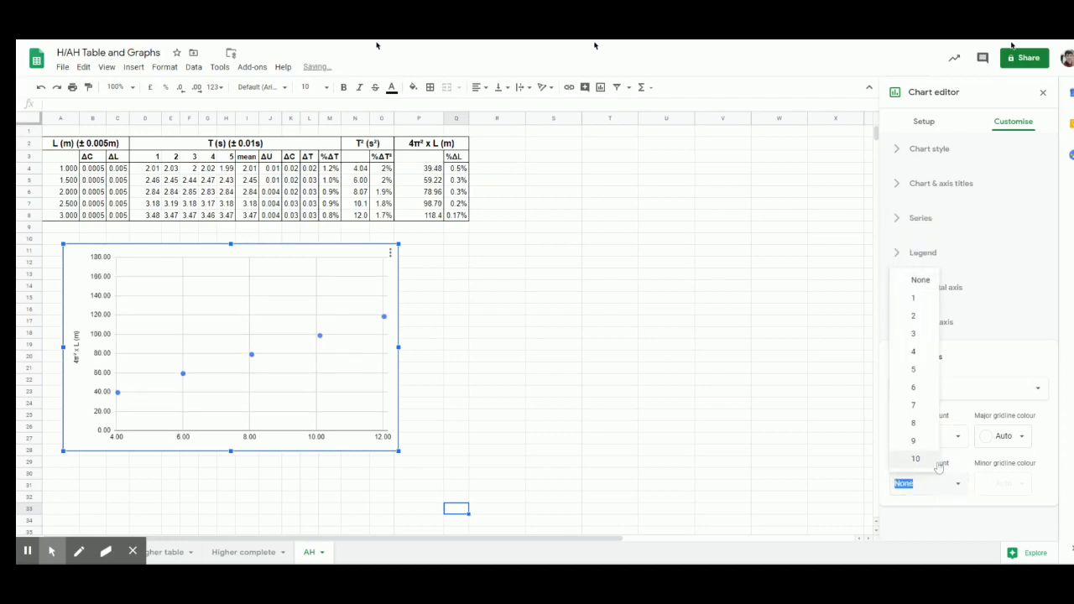
left_click(923, 463)
Step: Set the chart's horizontal axis gridlines to a major count of 10 and a minor count of 10
left_click(950, 395)
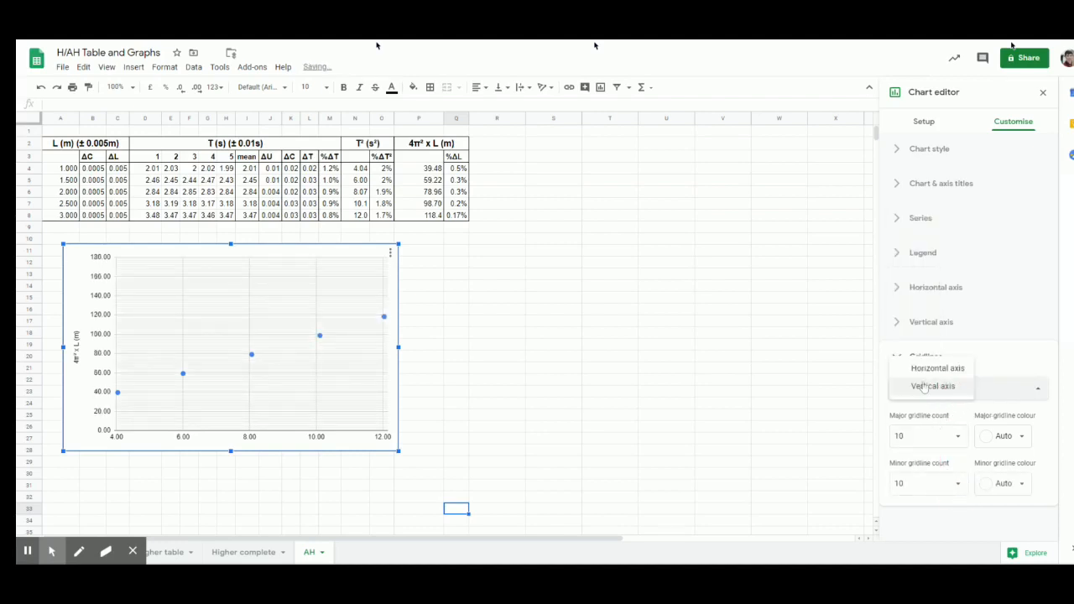
left_click(932, 369)
left_click(931, 432)
left_click(915, 412)
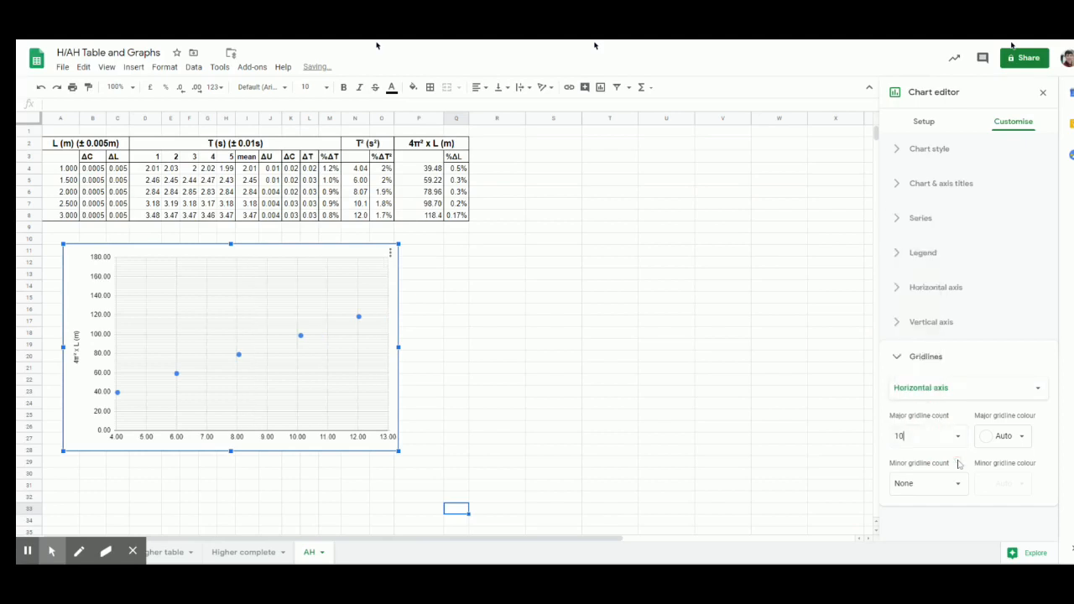
left_click(928, 483)
left_click(917, 459)
Step: Set the minimum of both the vertical and the horizontal chart axis to 0
left_click(952, 359)
left_click(944, 329)
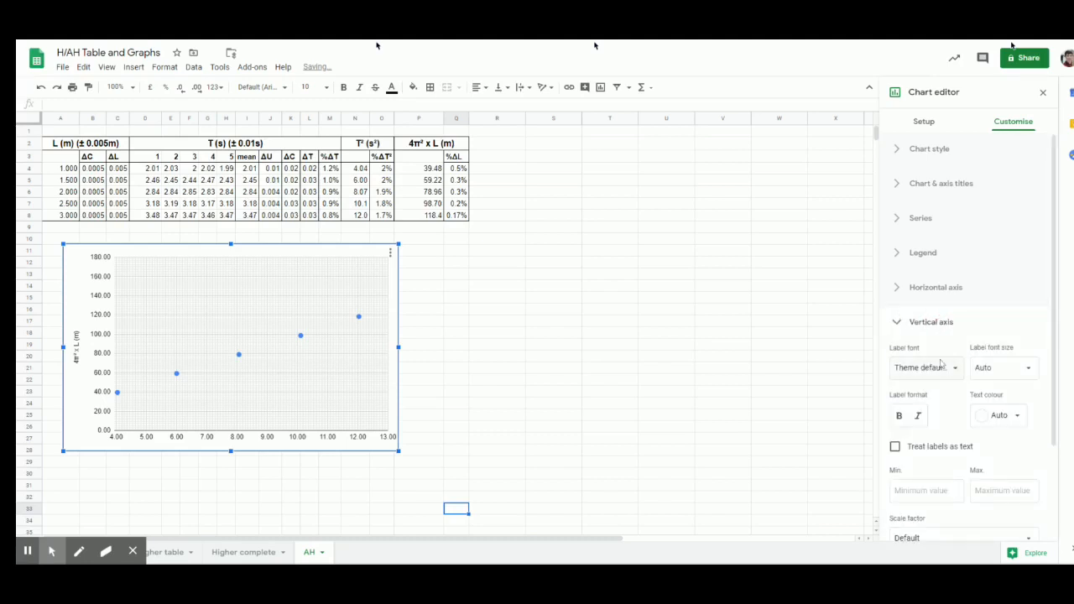
left_click(927, 491)
type("0")
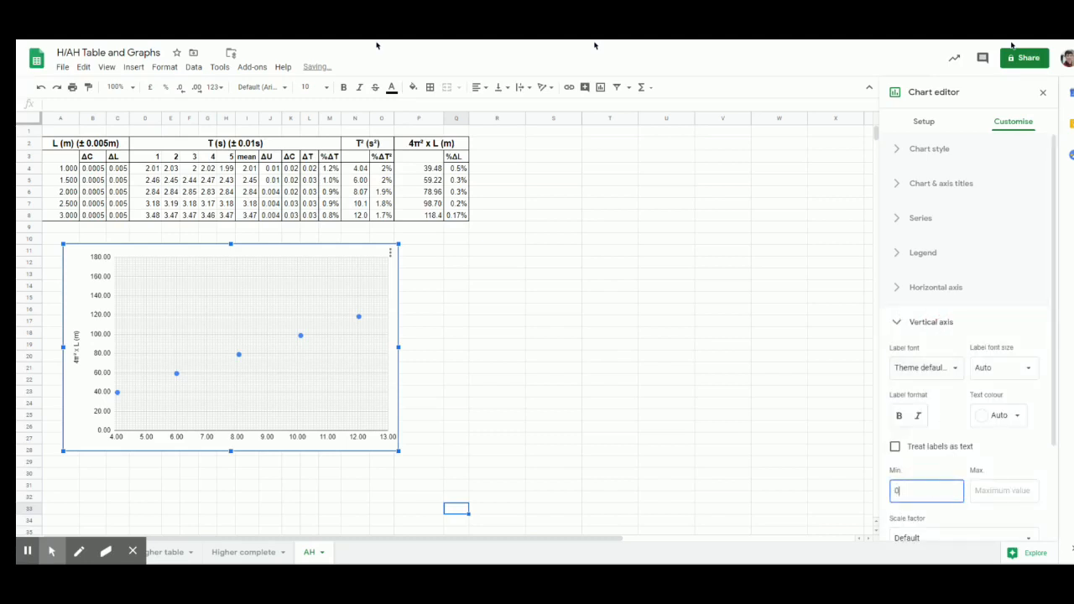
left_click(932, 287)
left_click(927, 473)
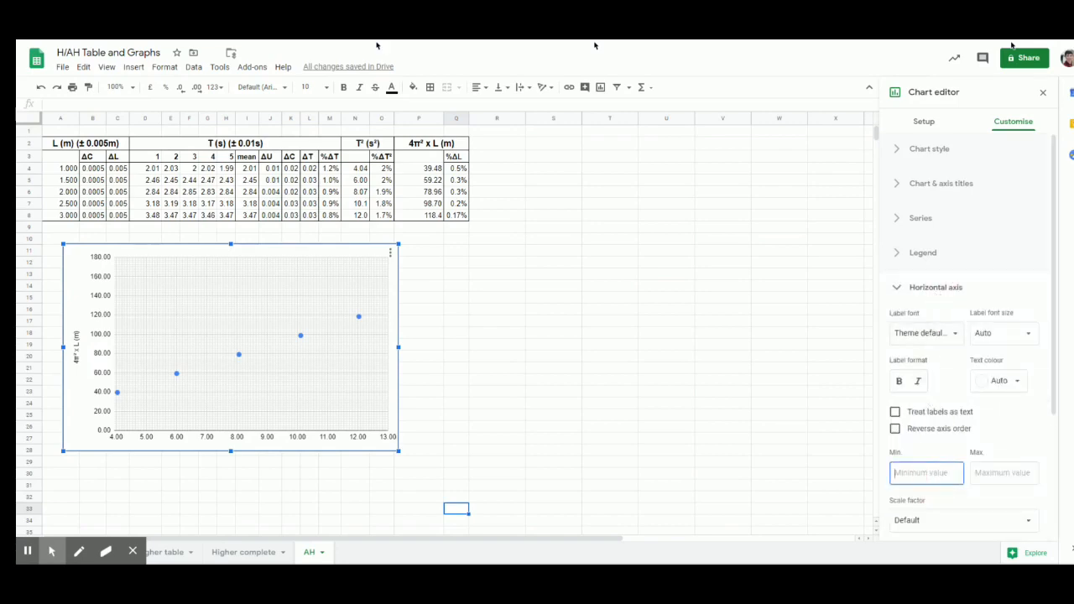
type("0")
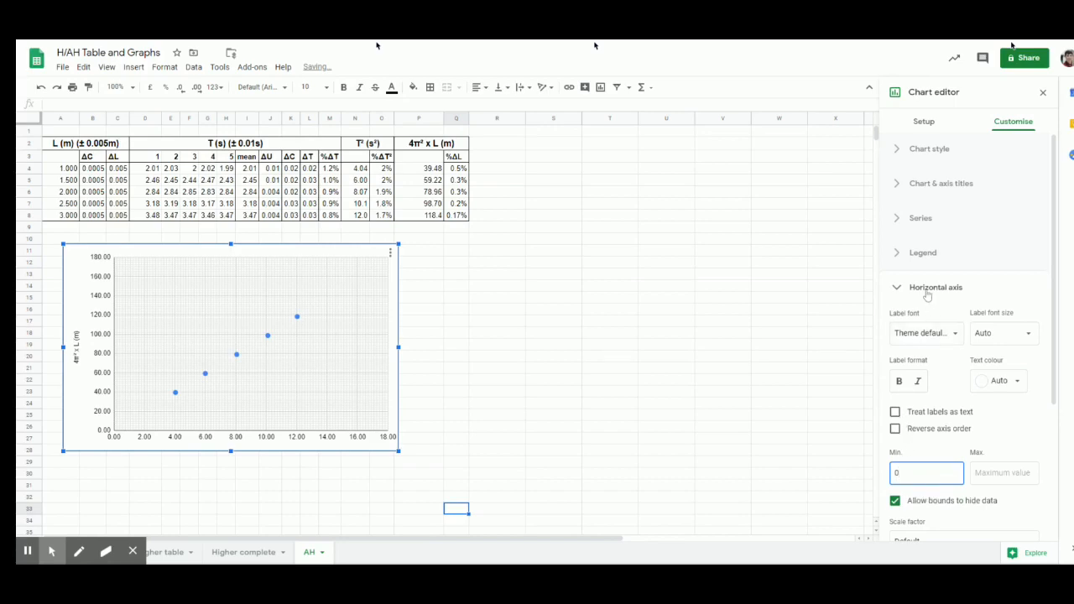
scroll(971, 366, "down", 1)
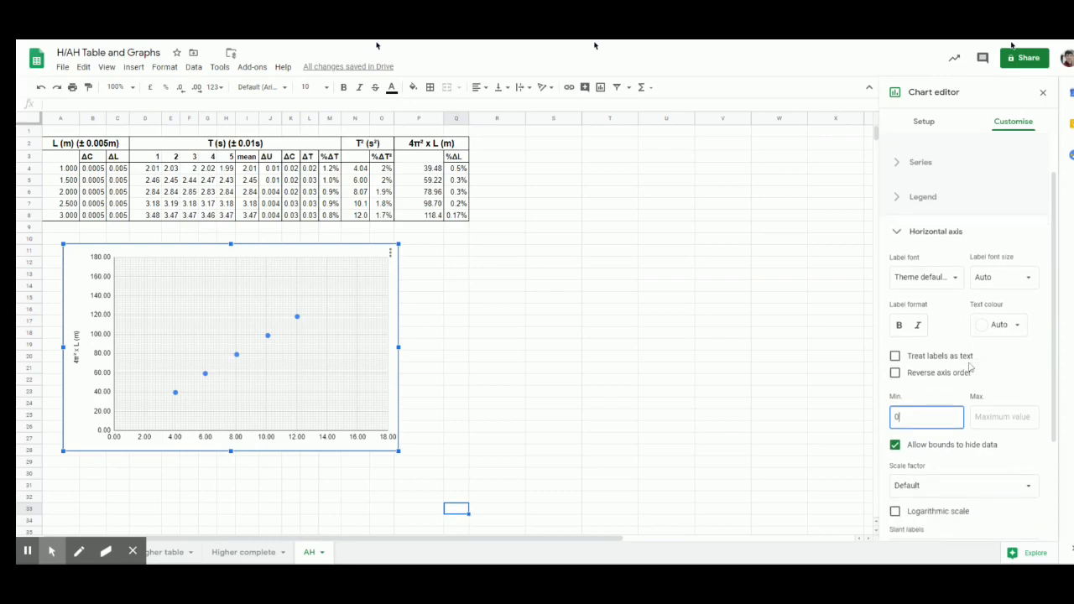
scroll(971, 367, "up", 1)
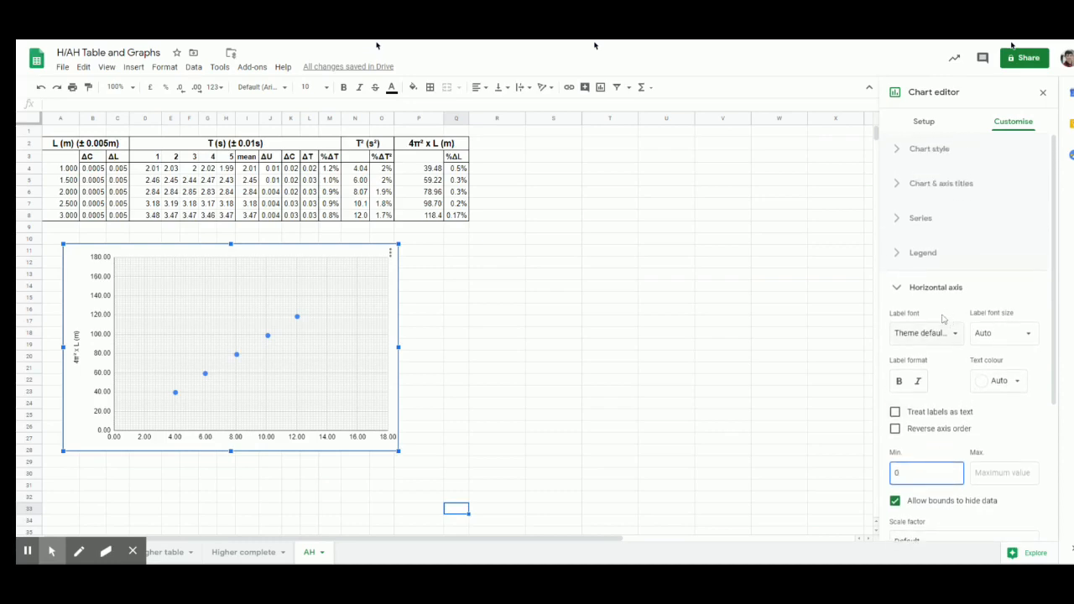
left_click(927, 287)
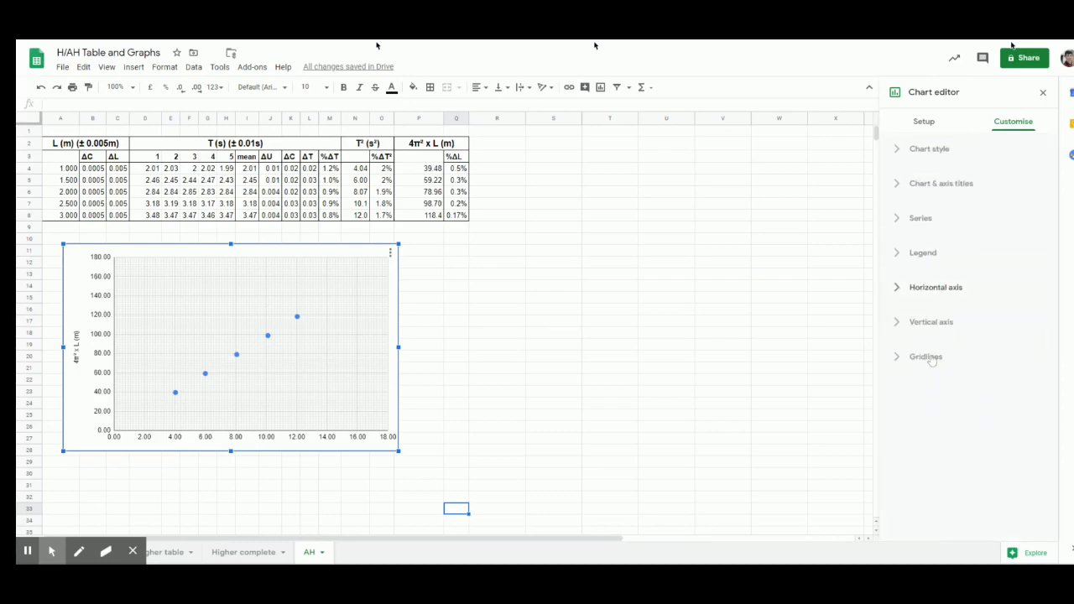
Step: Try a point size of 3px for the data series, and set its point shape to X mark
left_click(921, 253)
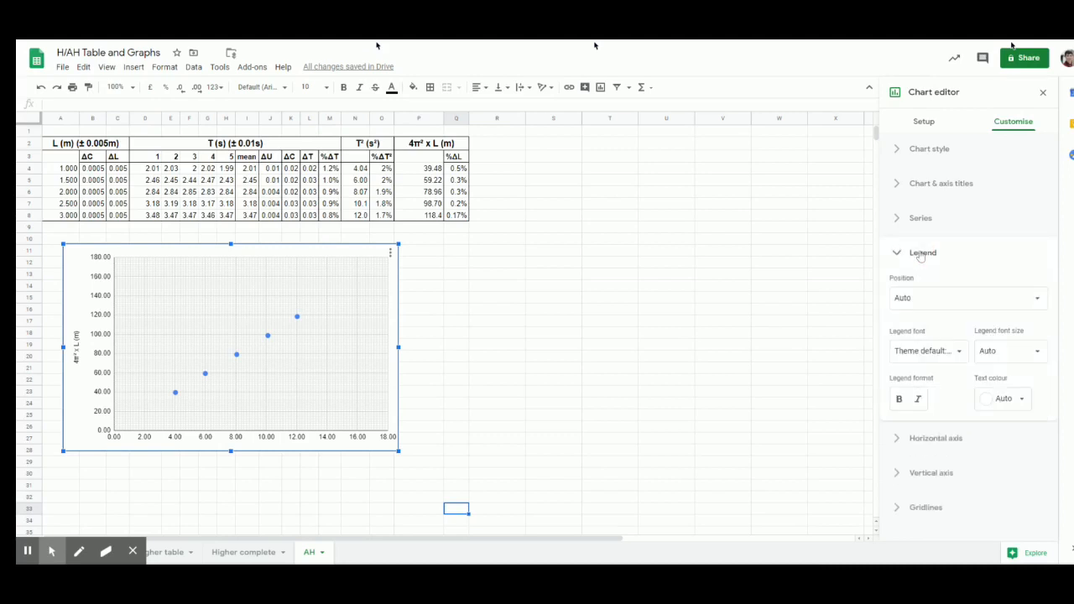
left_click(921, 253)
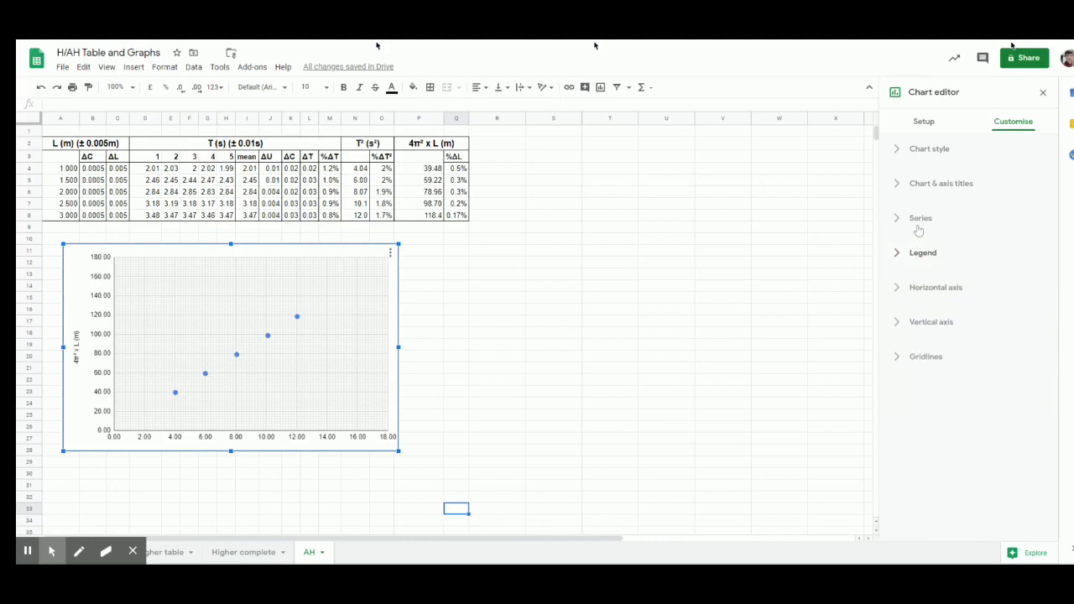
left_click(919, 223)
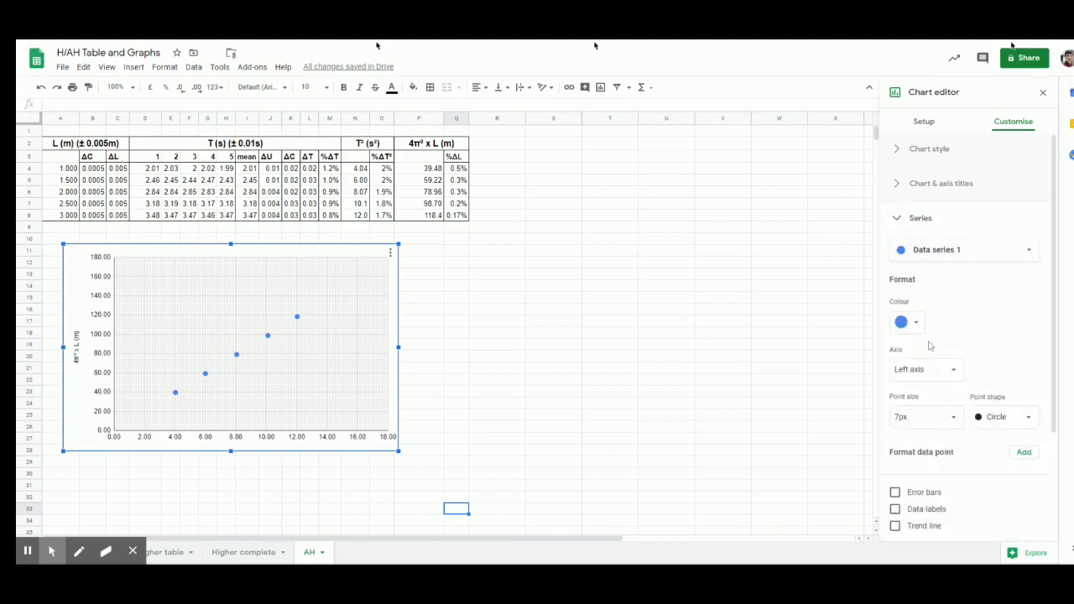
left_click(900, 417)
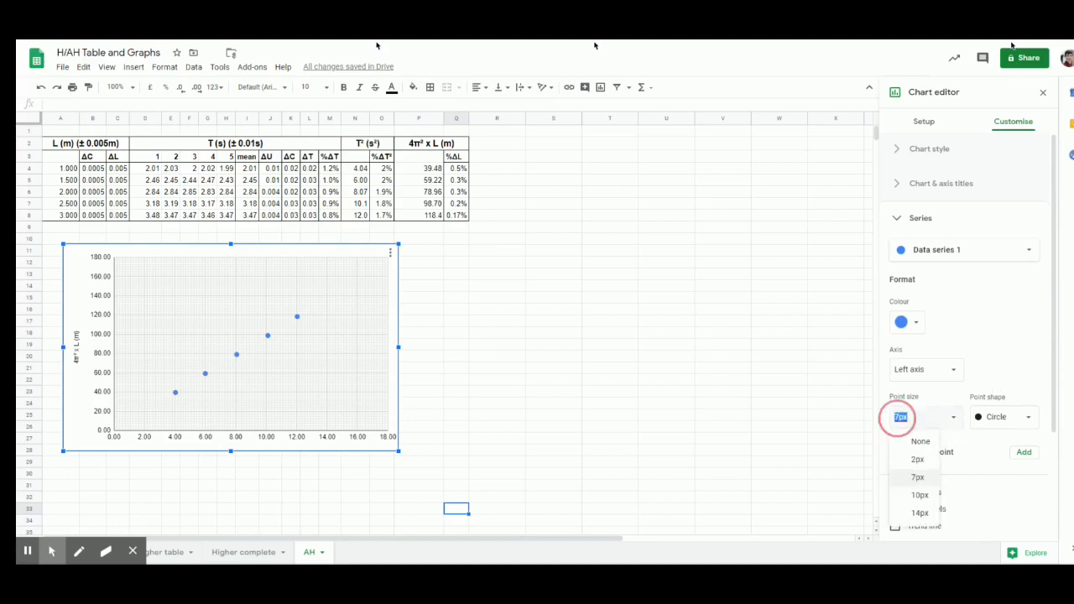
left_click(904, 412)
key("BackSpace")
type("3")
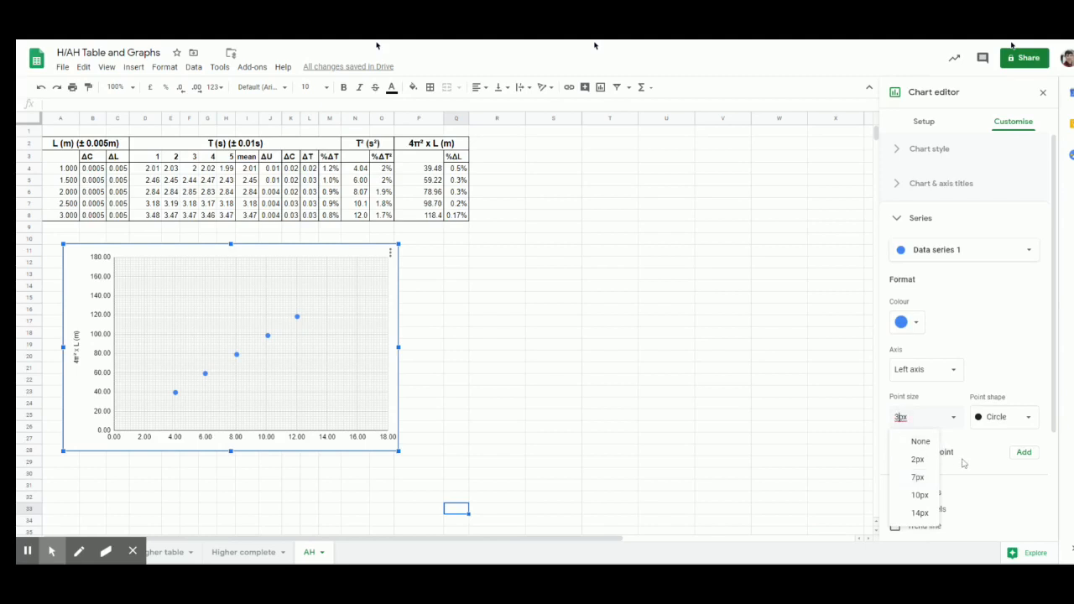
left_click(1018, 420)
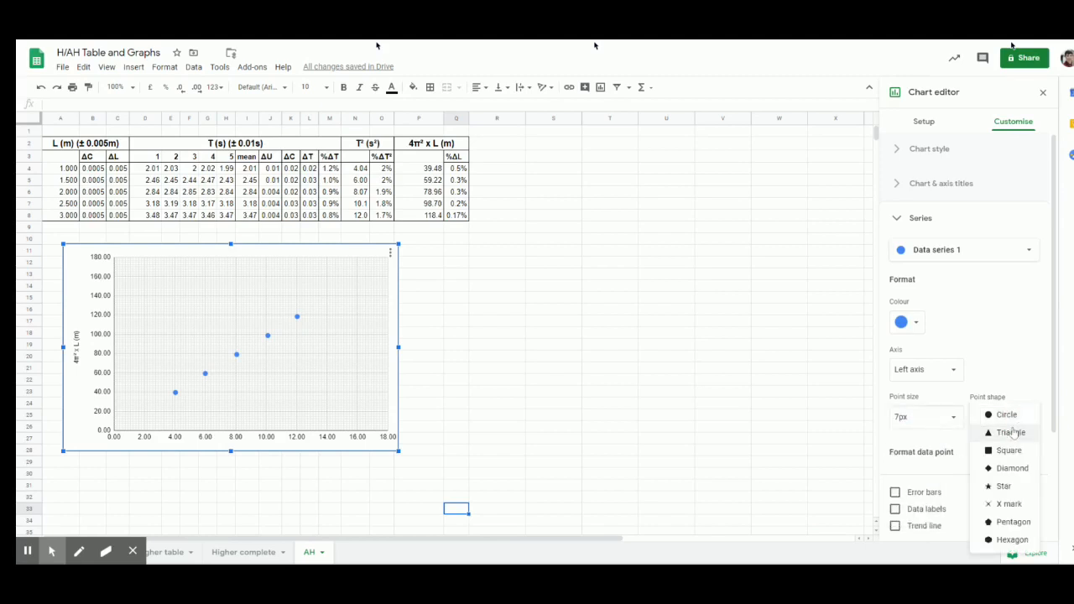
left_click(1007, 504)
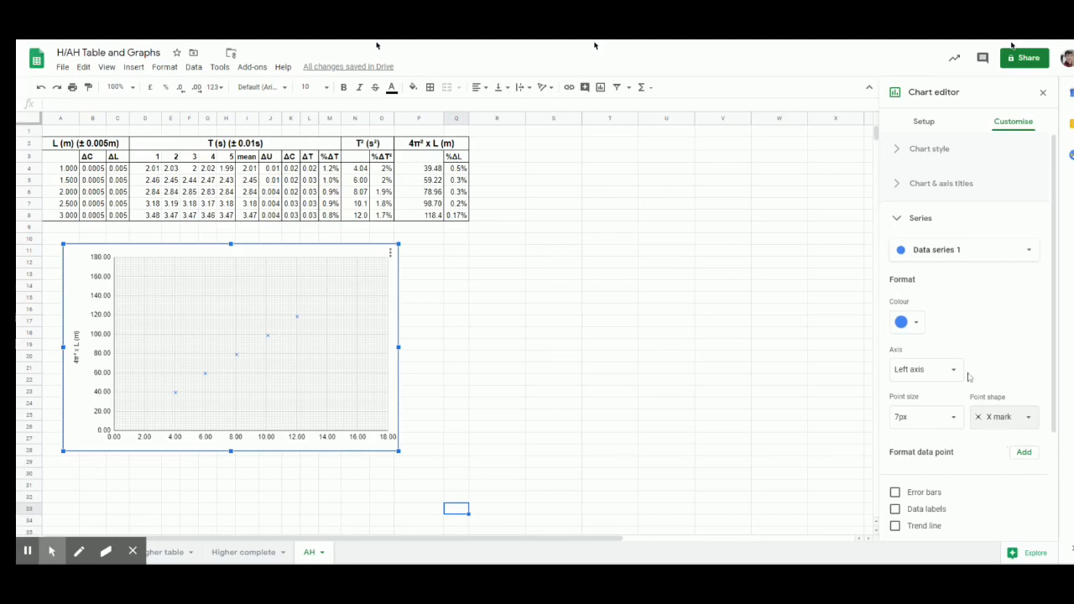
Step: Add a linear trend line to the data series and colour it red
scroll(964, 368, "down", 3)
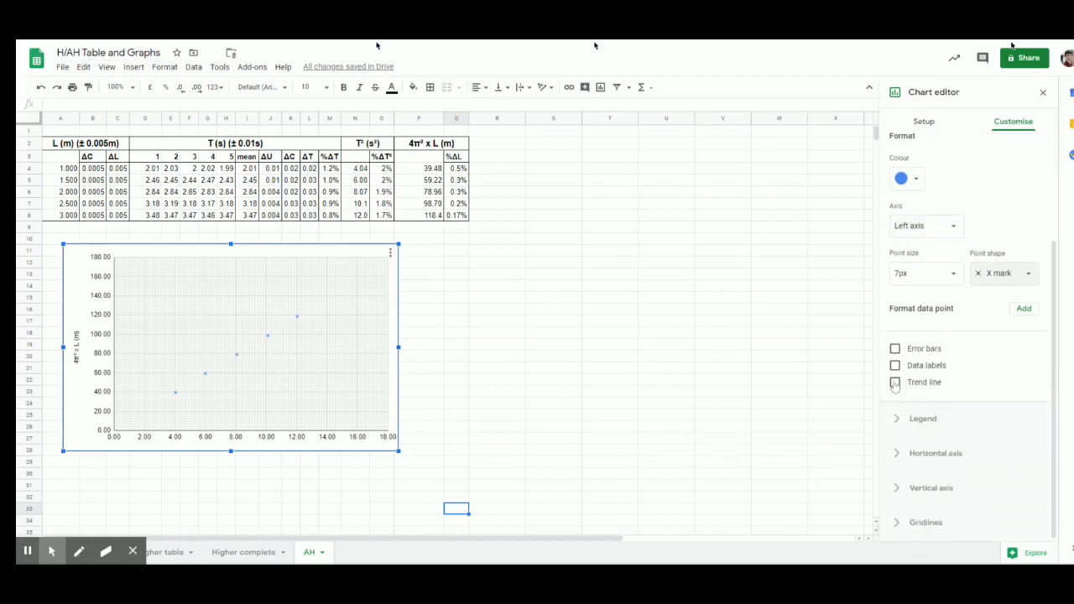
left_click(895, 383)
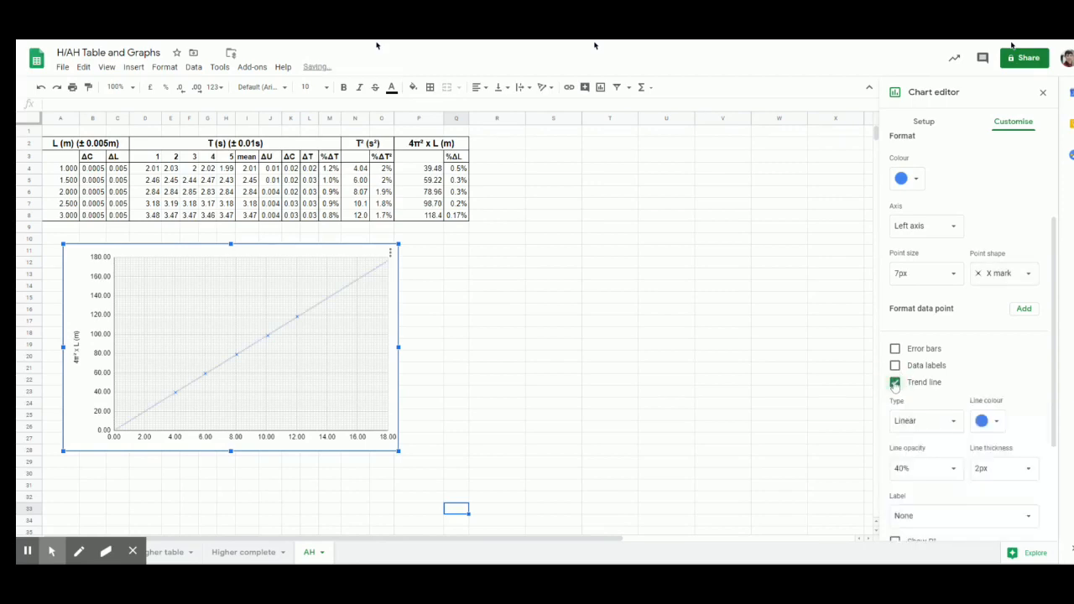
left_click(988, 426)
left_click(894, 257)
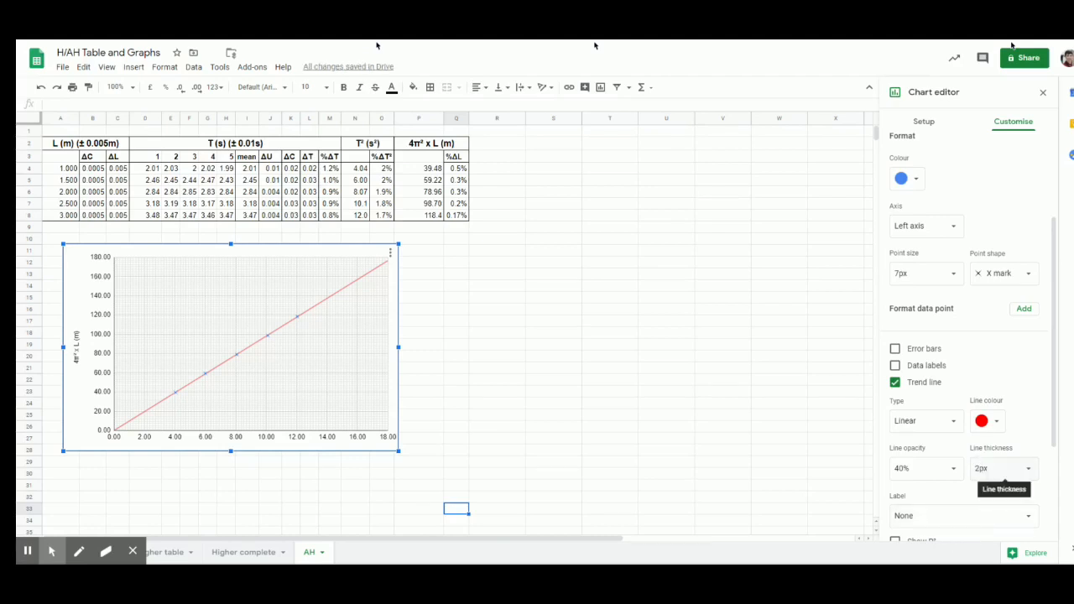
Step: Label the trend line with its equation and show the R² value
scroll(1007, 485, "down", 3)
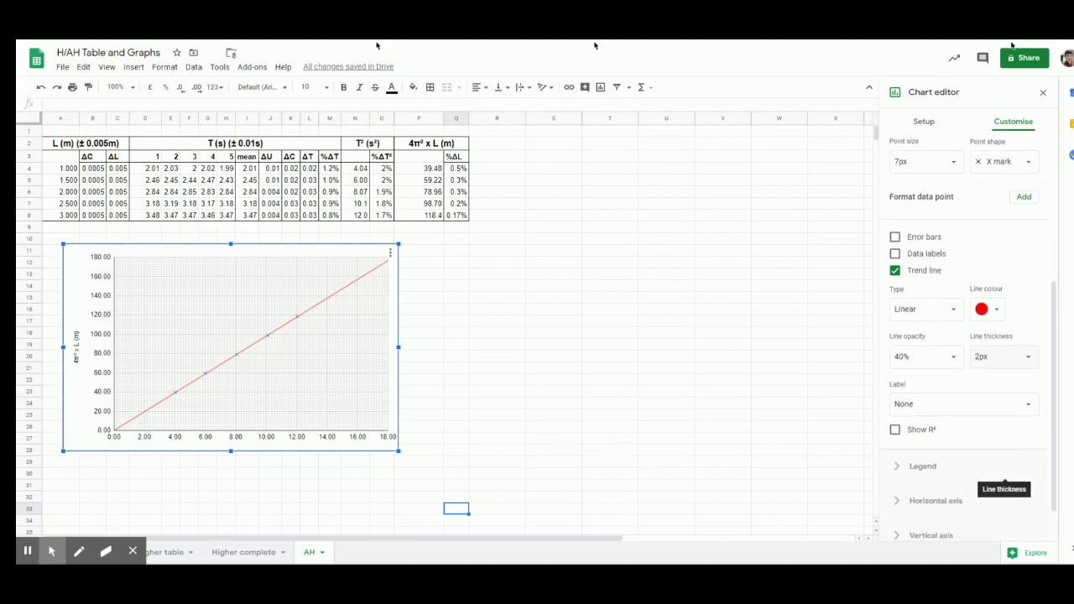
left_click(915, 411)
left_click(921, 439)
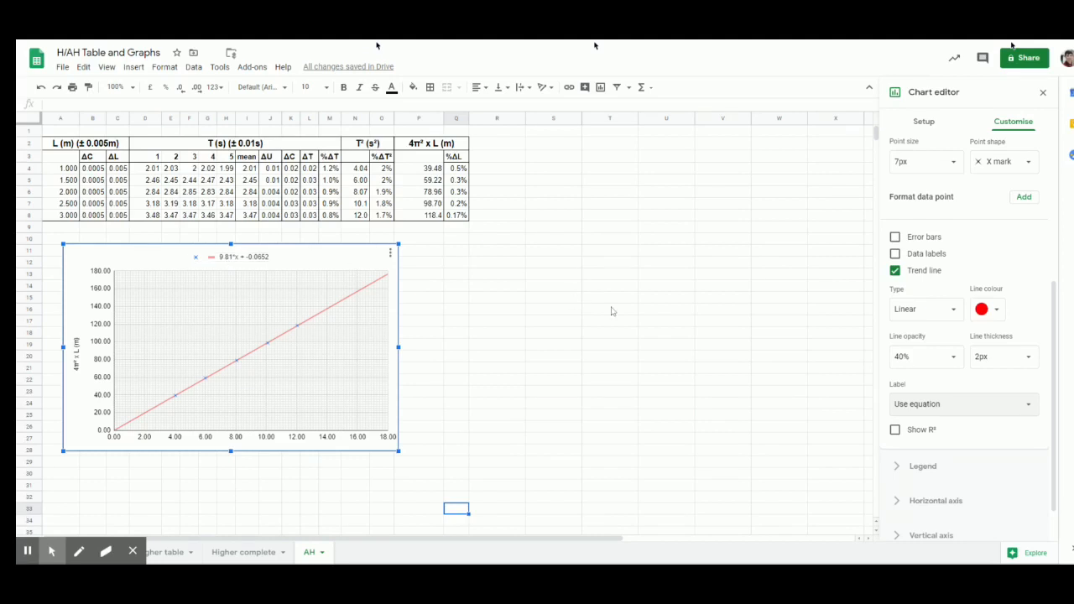
left_click(895, 430)
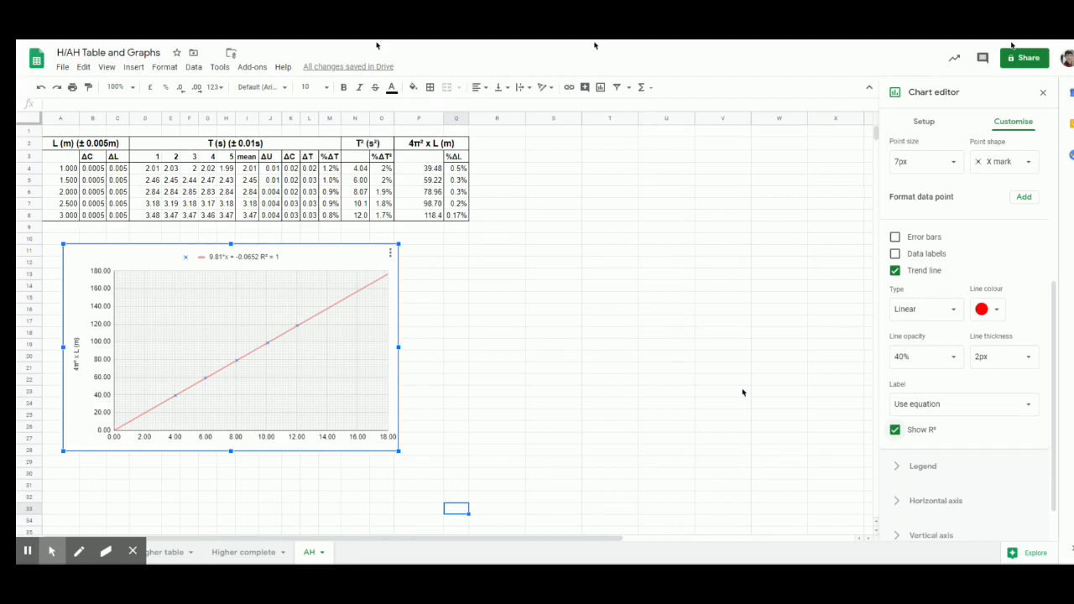
scroll(935, 213, "up", 1)
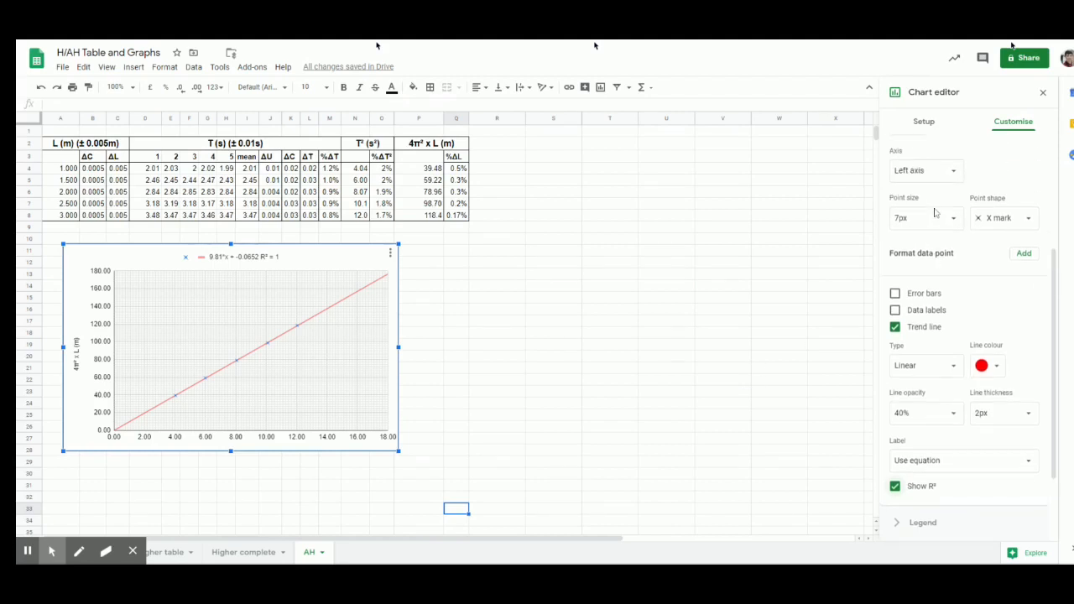
scroll(935, 213, "up", 4)
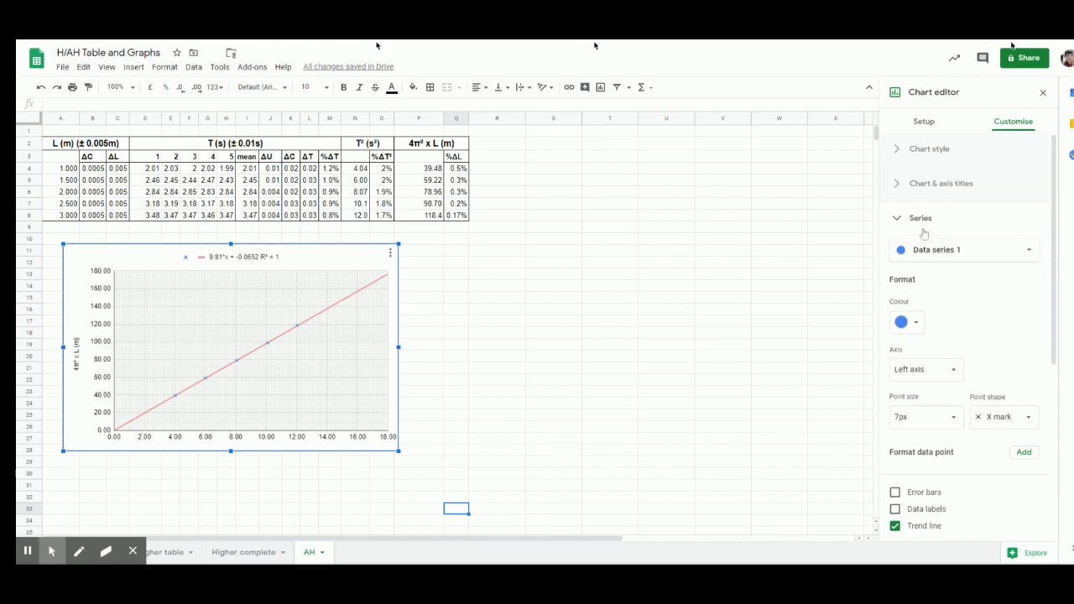
left_click(922, 219)
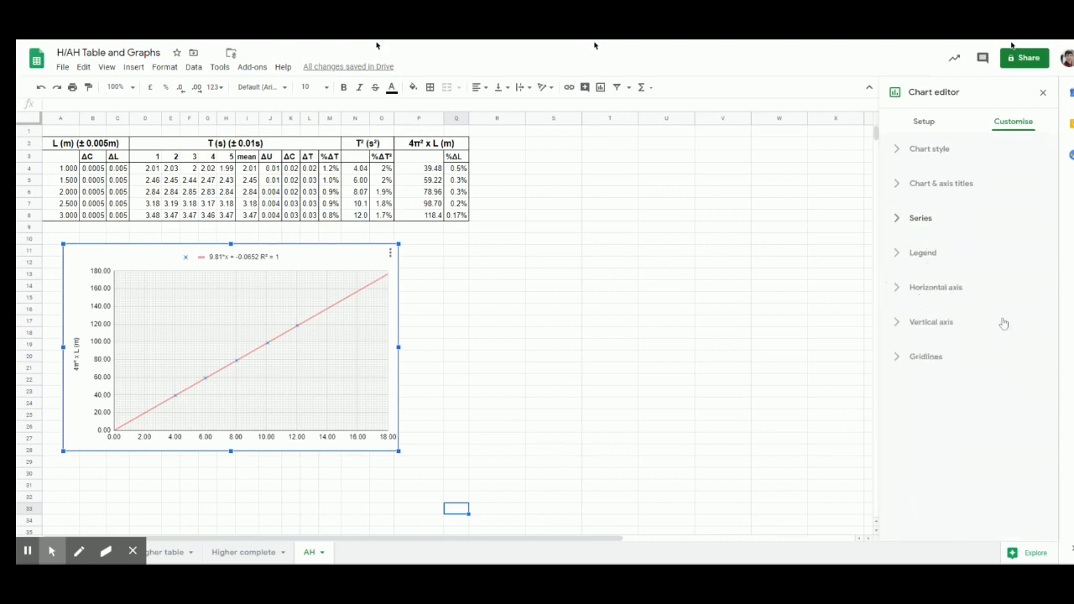
Step: Set the chart's horizontal axis title to T², copied from the table header in N2
left_click(944, 185)
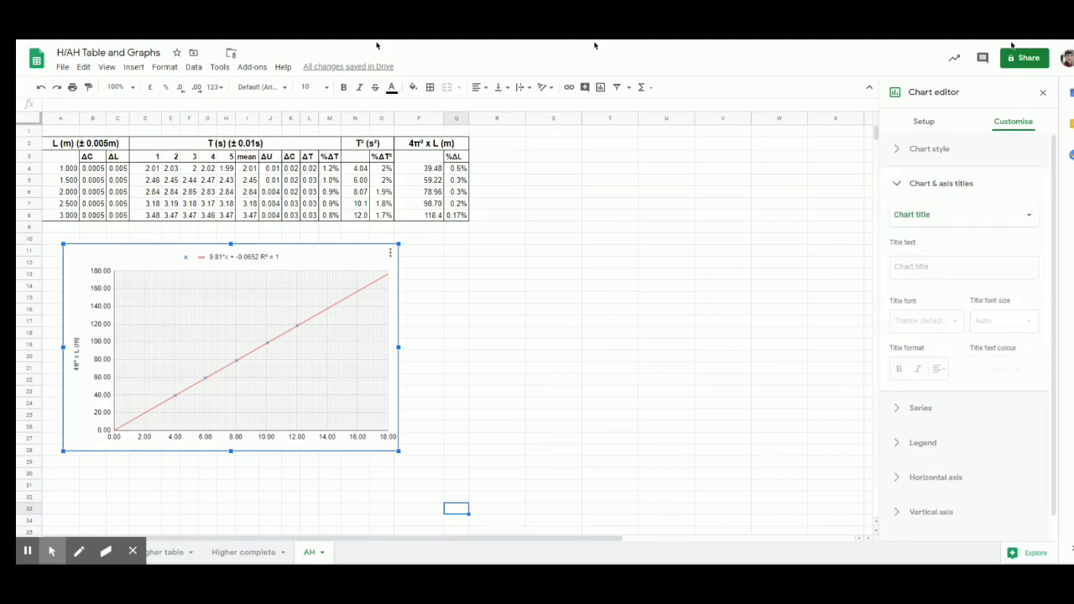
left_click(950, 226)
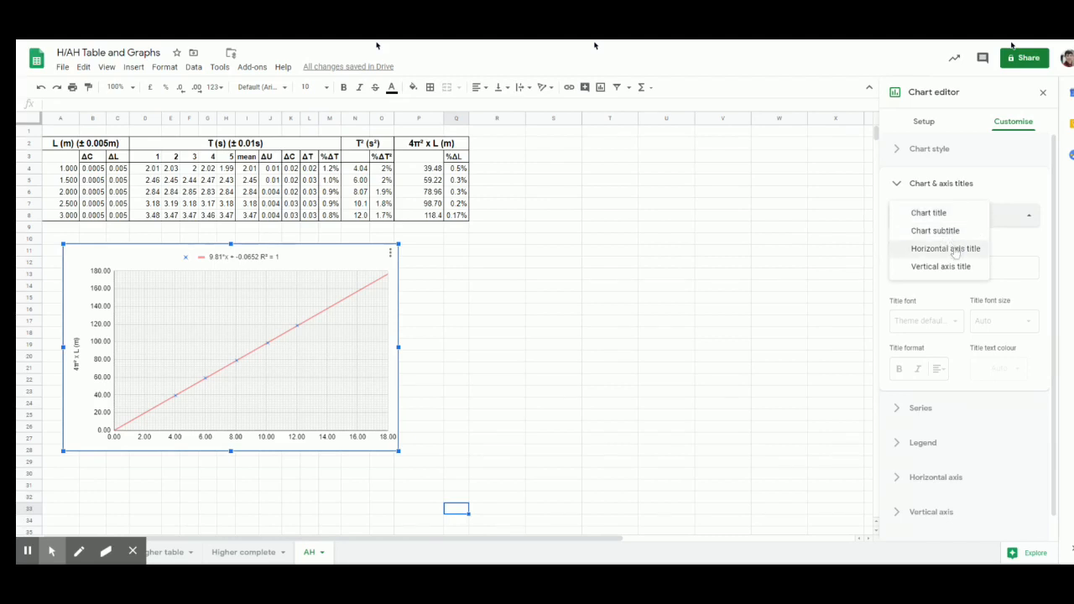
left_click(946, 249)
left_click(950, 265)
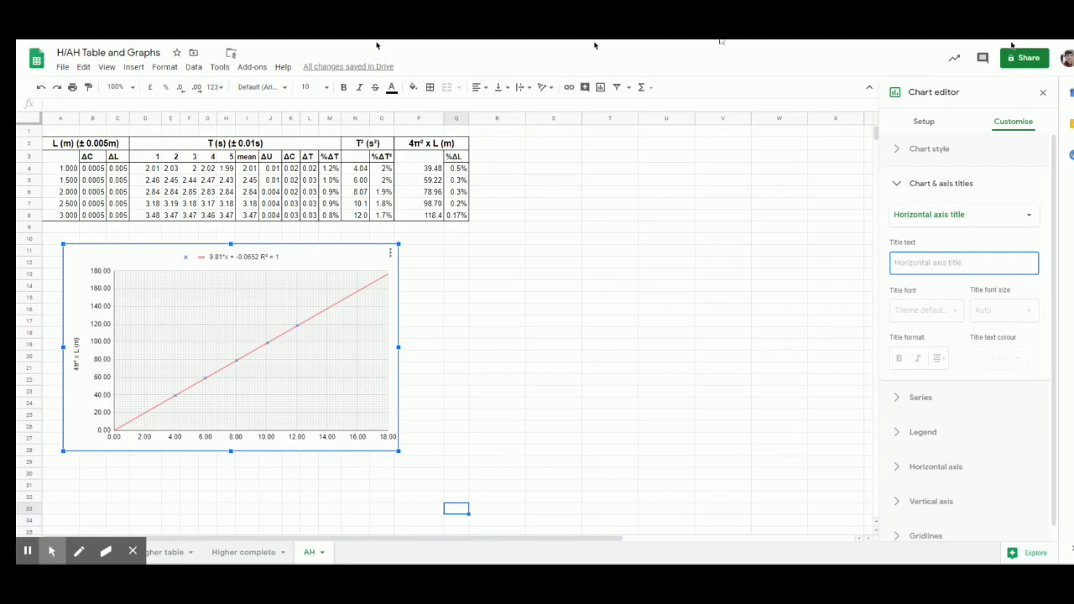
left_click(359, 146)
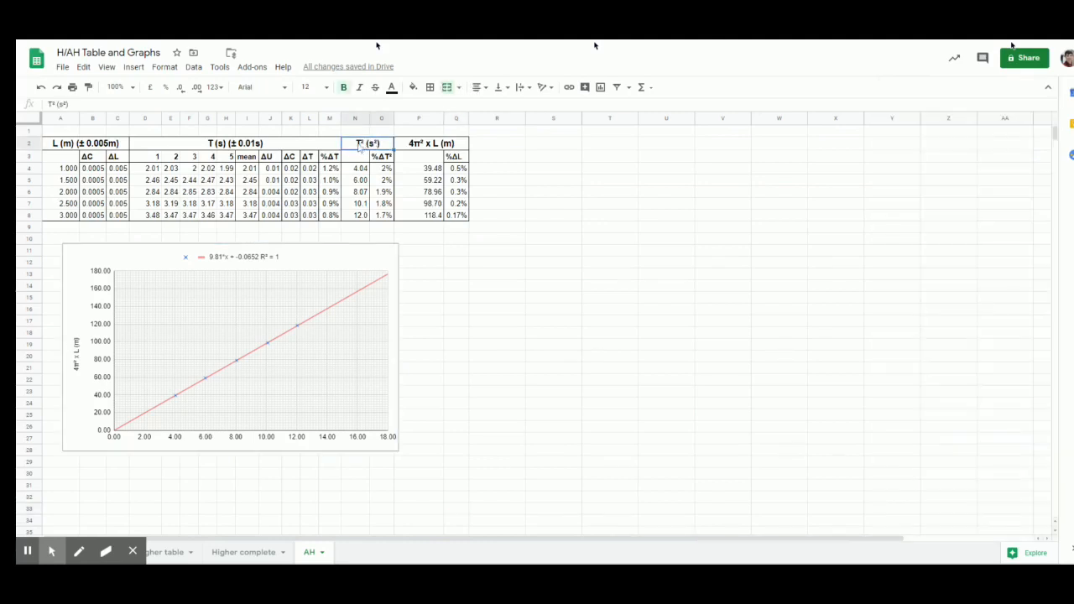
double_click(357, 144)
left_click_drag(356, 142, 363, 142)
left_click(345, 332)
double_click(362, 333)
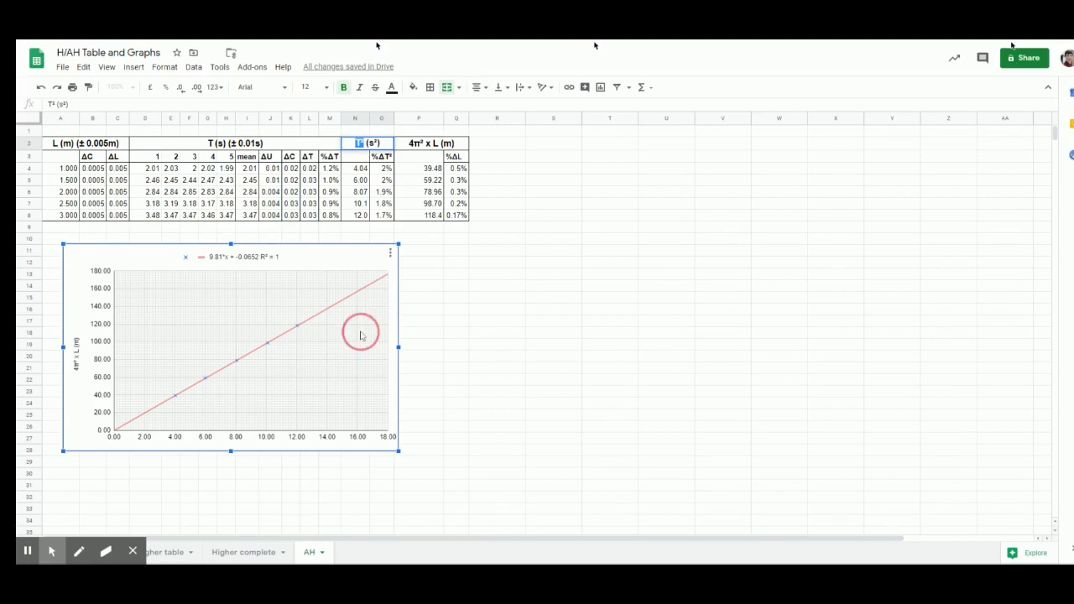
left_click(968, 193)
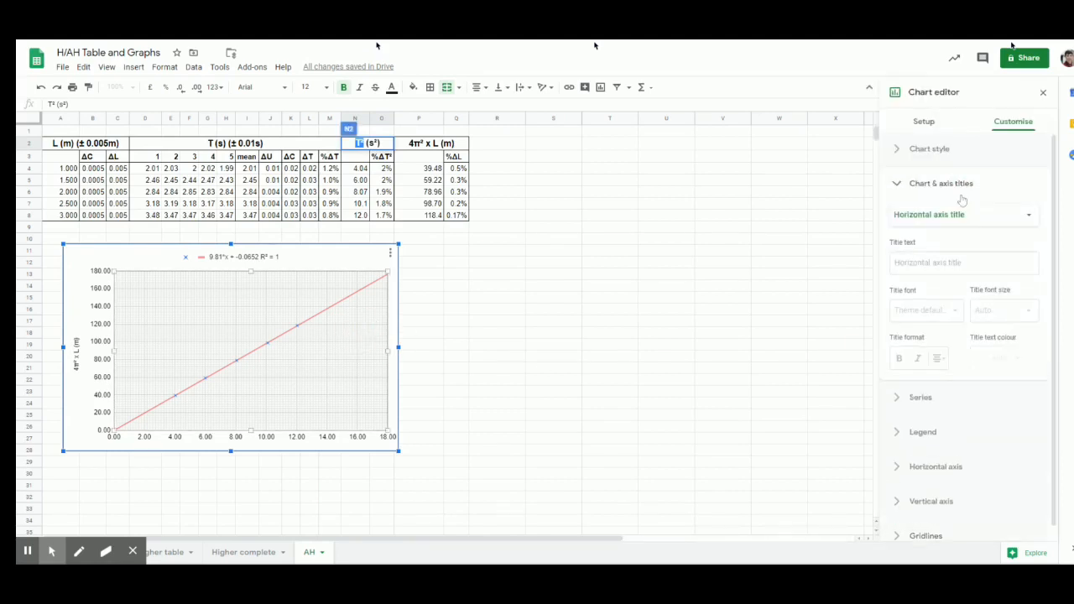
left_click(943, 262)
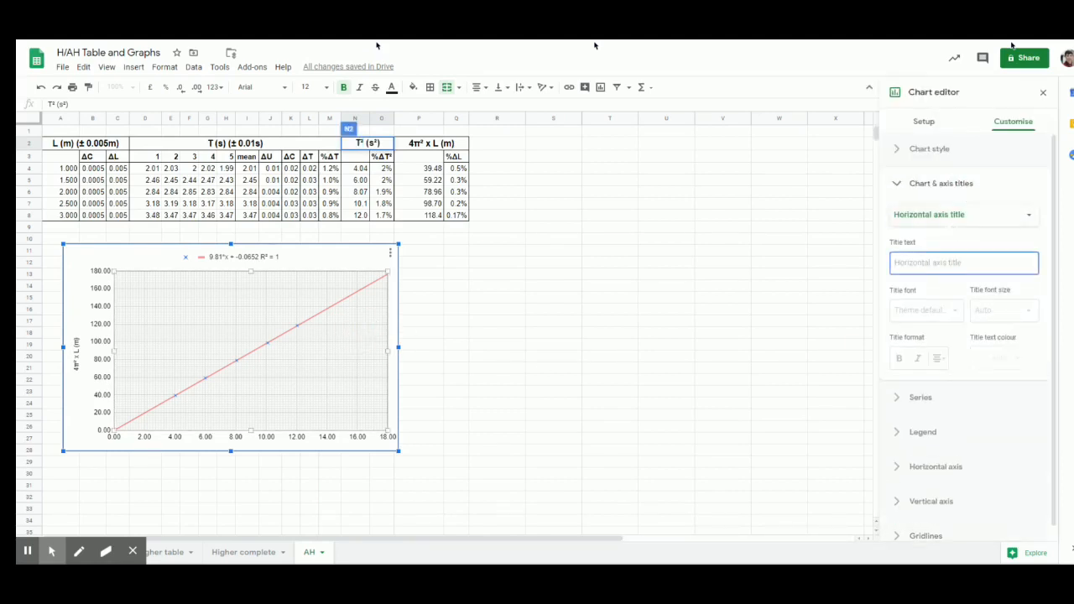
type("T²")
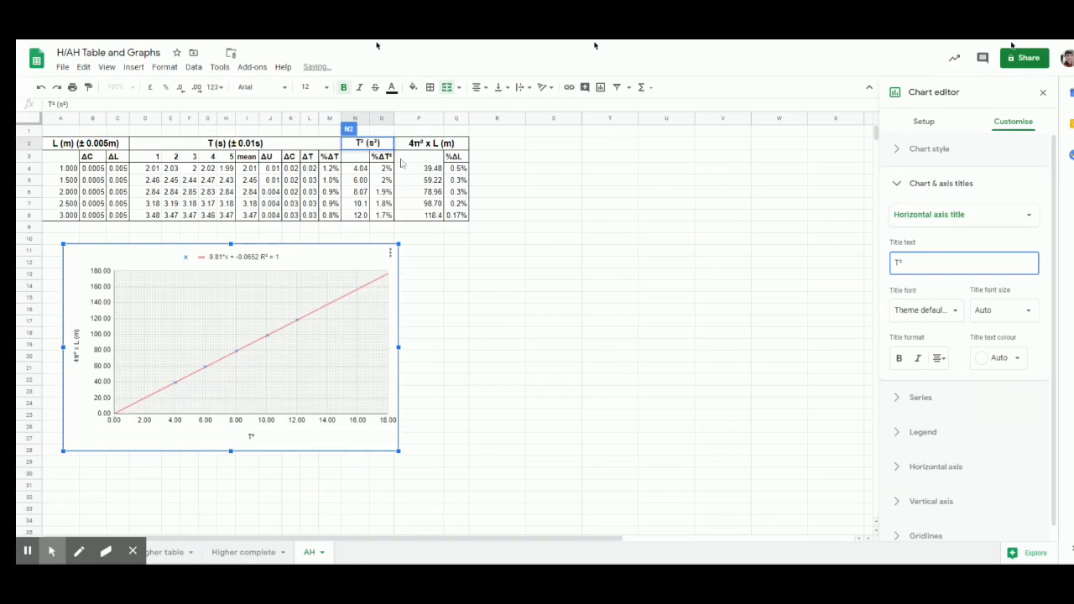
Step: Add the unit (s²), copied from the same header, to the horizontal axis title so it reads T² (s²)
left_click(365, 146)
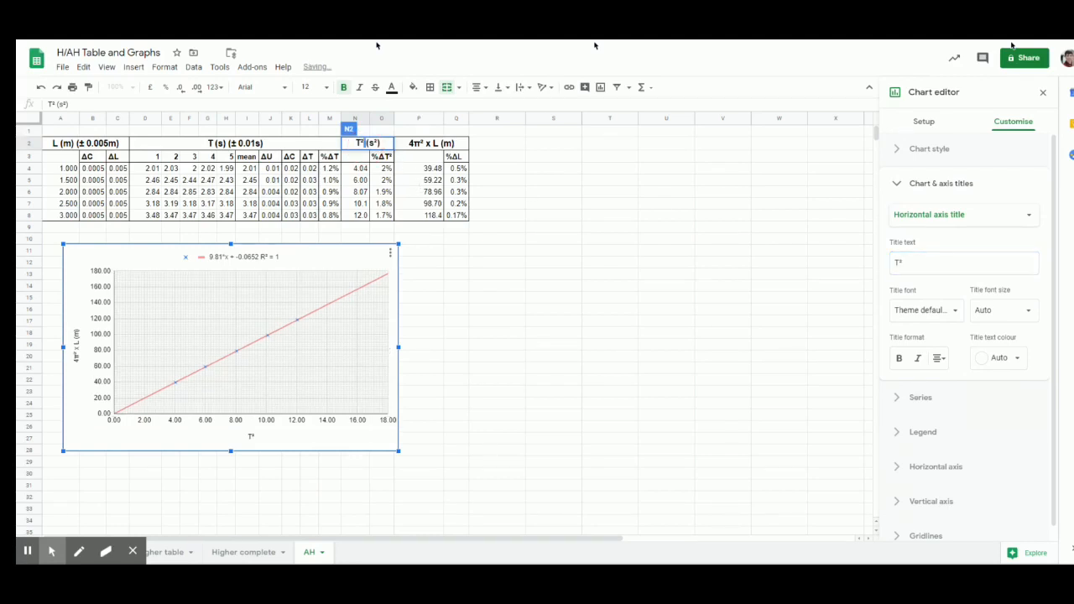
double_click(382, 143)
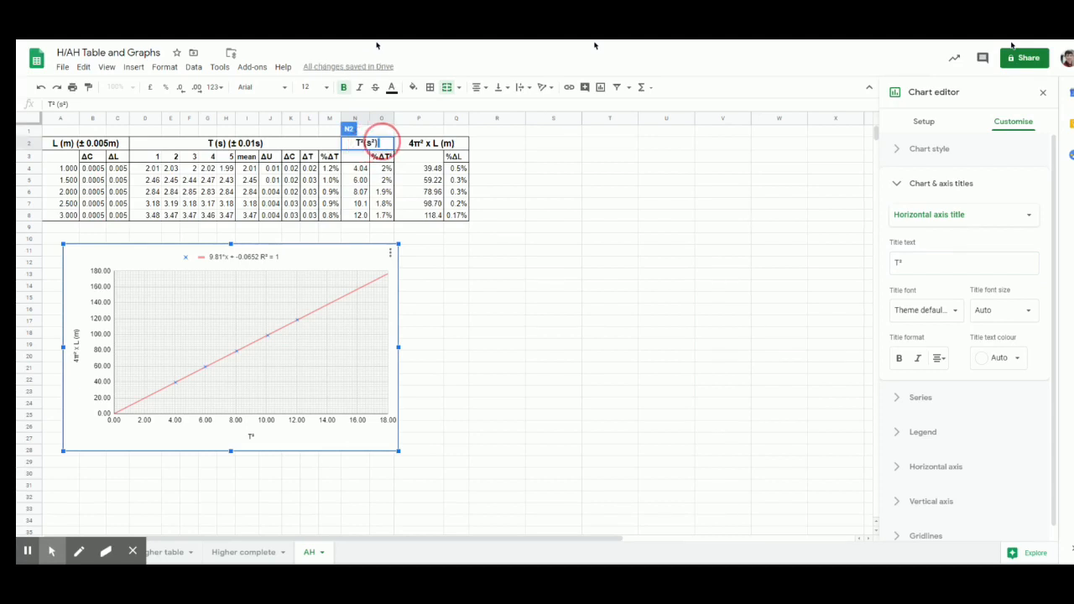
left_click(384, 142)
left_click_drag(383, 143, 368, 144)
key("ctrl+c")
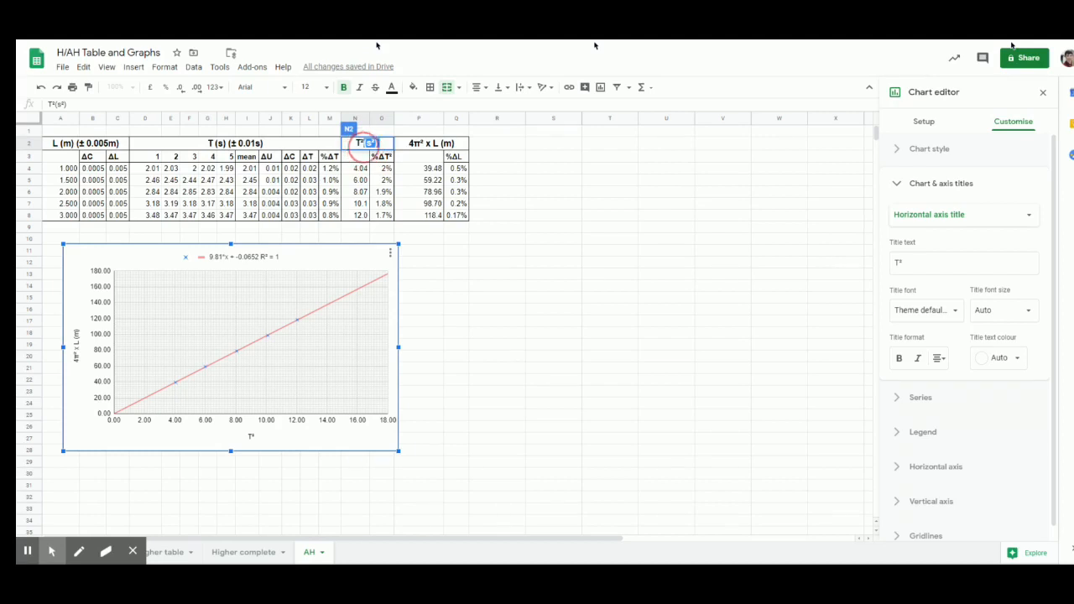
left_click(948, 265)
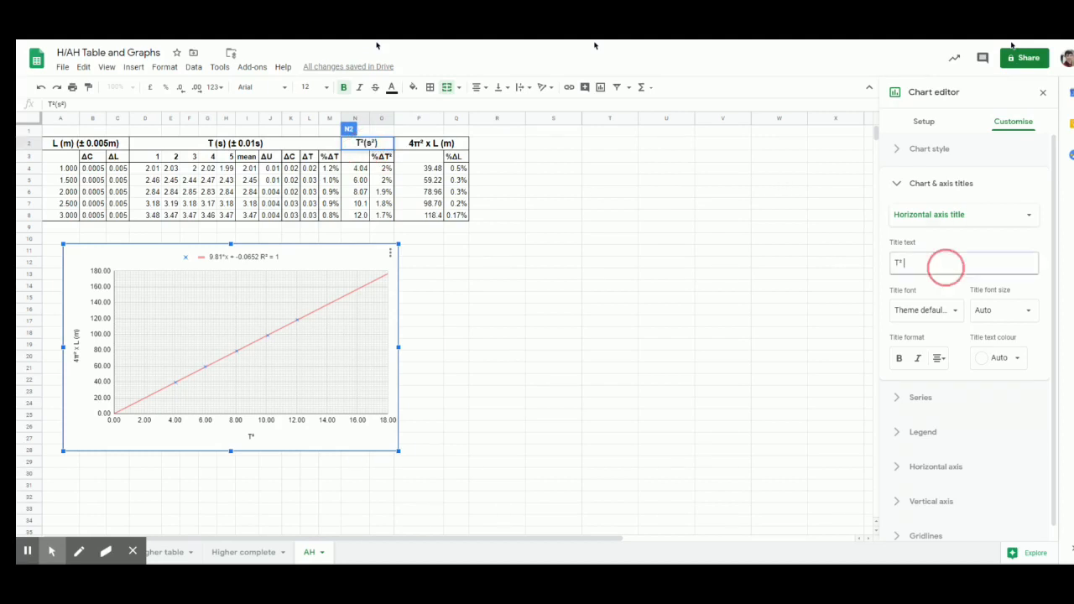
key("ctrl+v")
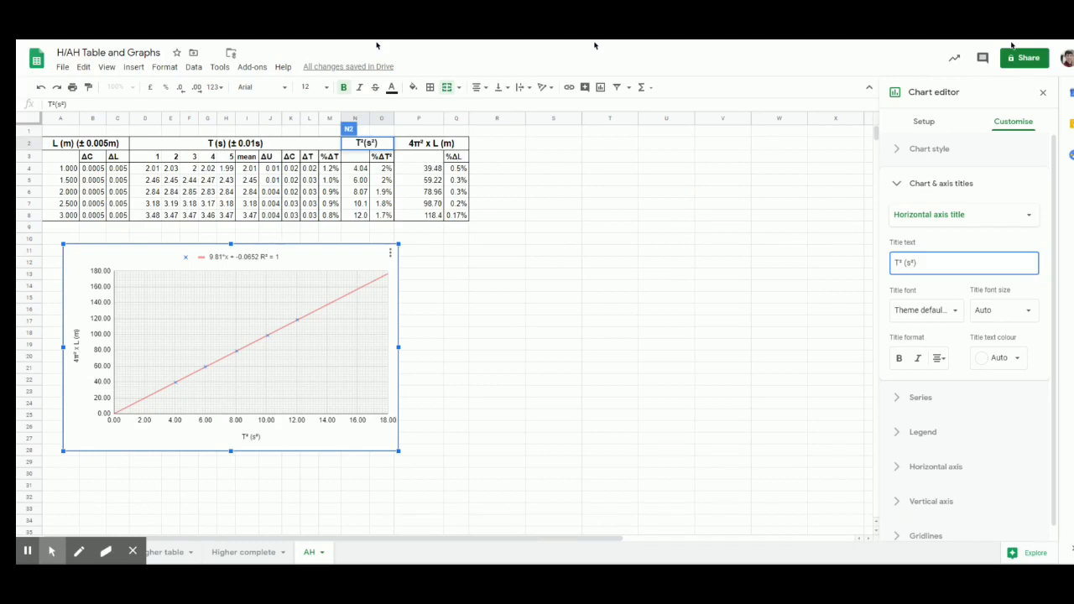
left_click(988, 183)
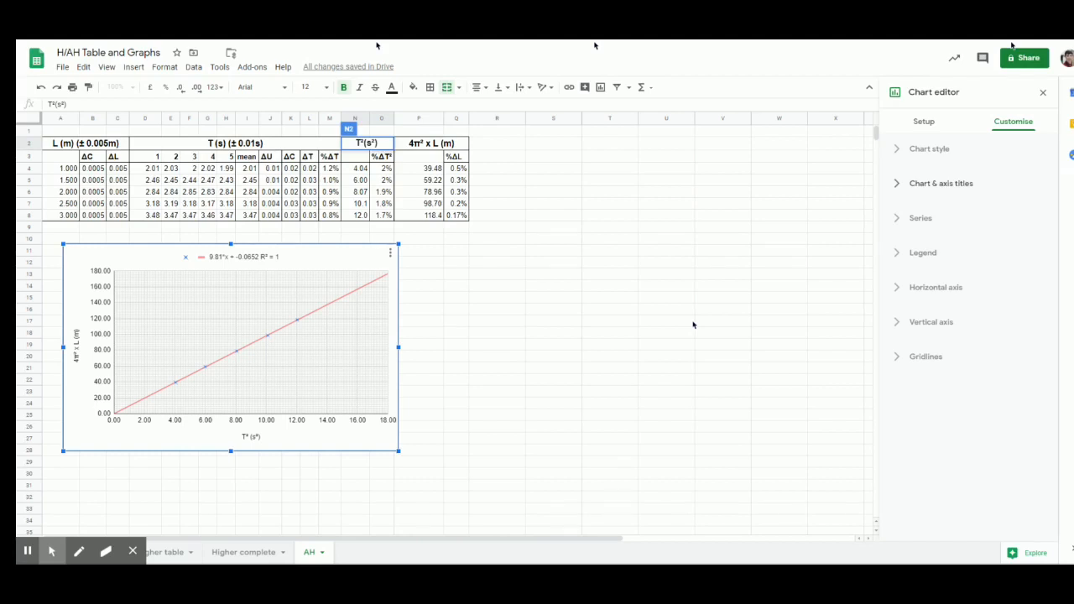
Step: Move the chart beside the table and enlarge it, and change the data series' point shape to Circle
right_click(345, 438)
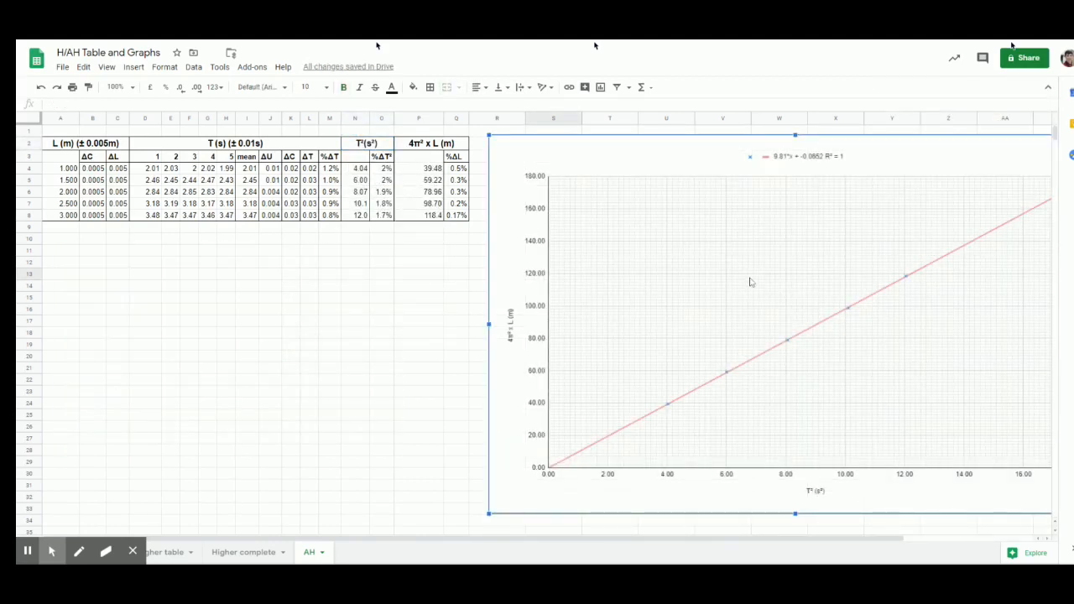
double_click(764, 348)
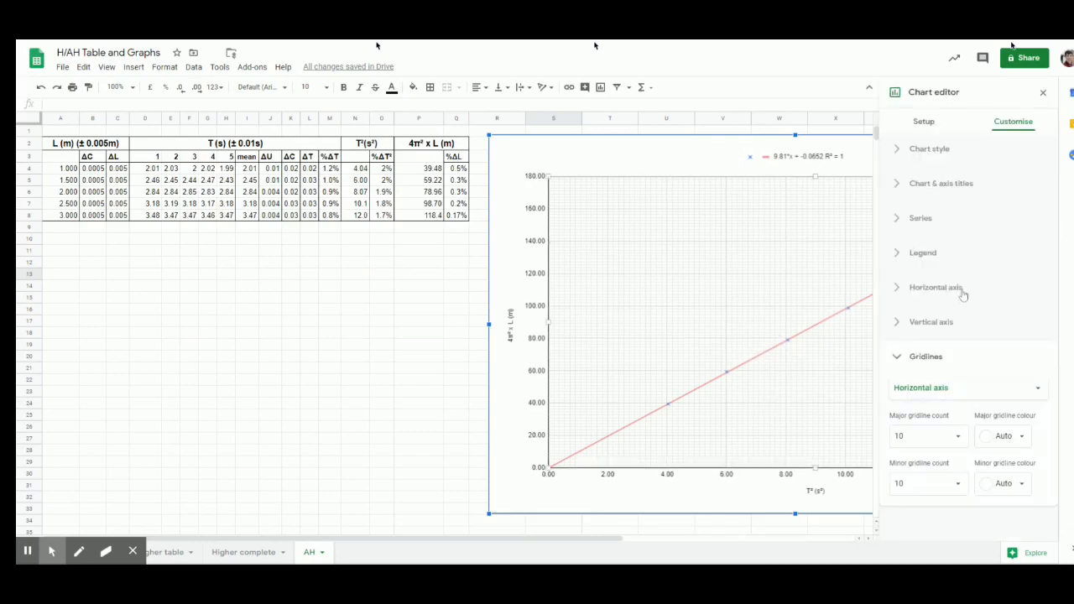
left_click(921, 218)
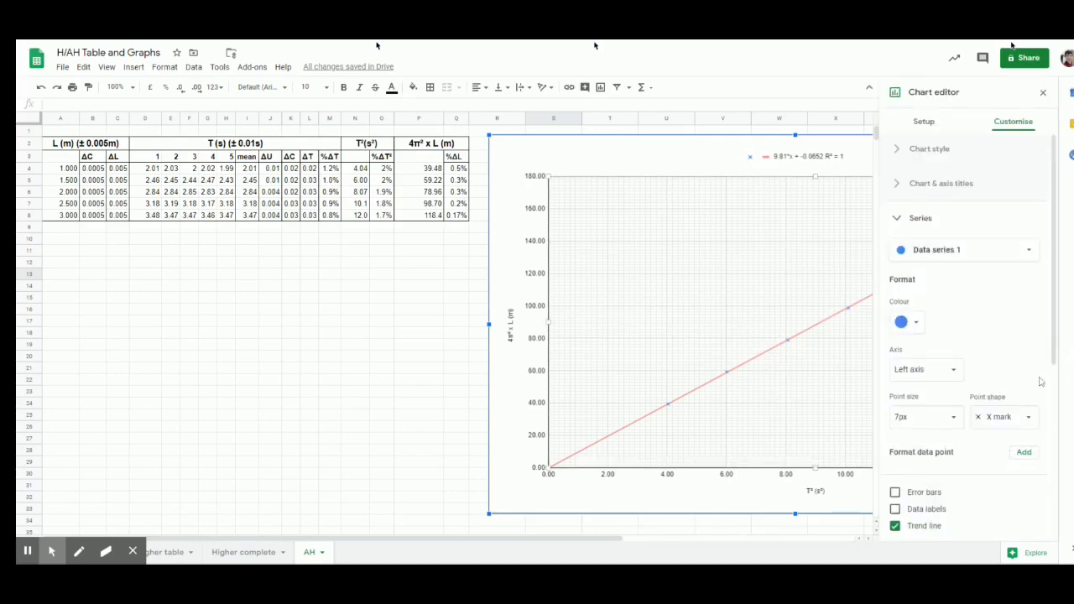
left_click(1016, 422)
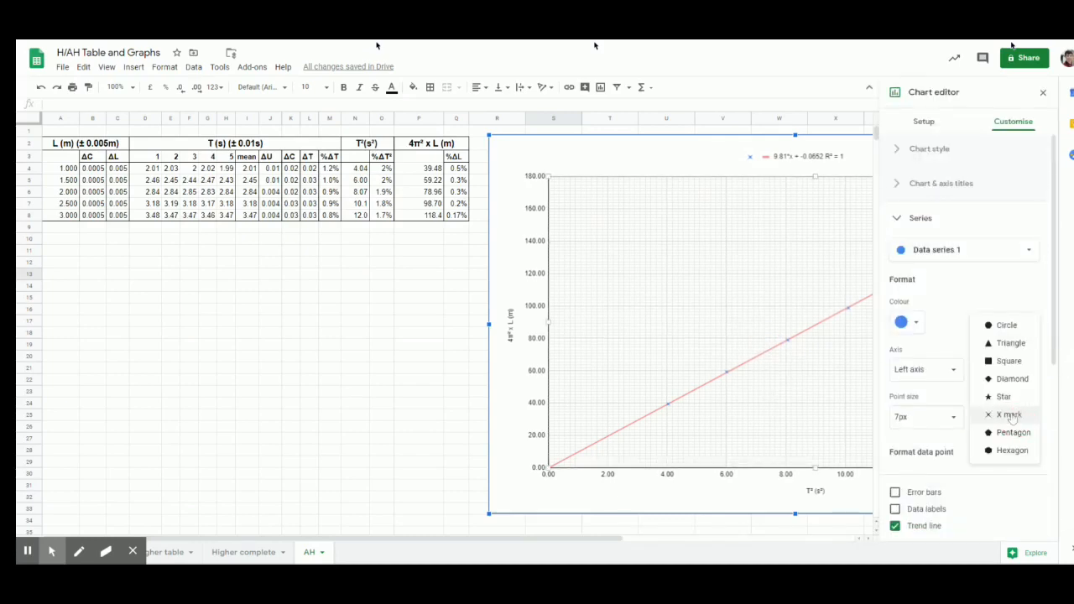
left_click(1007, 326)
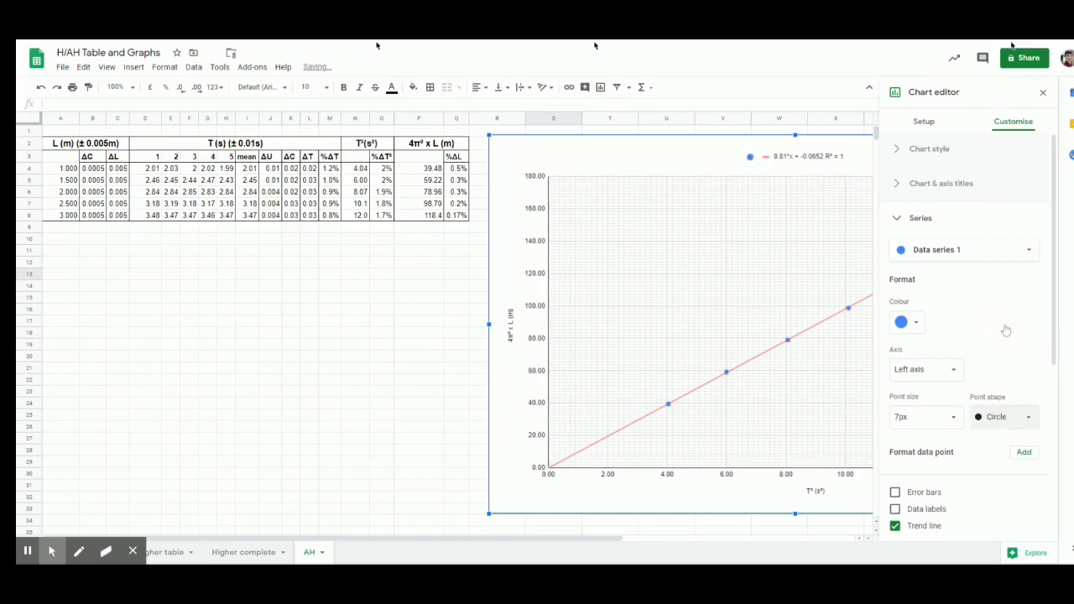
left_click(995, 417)
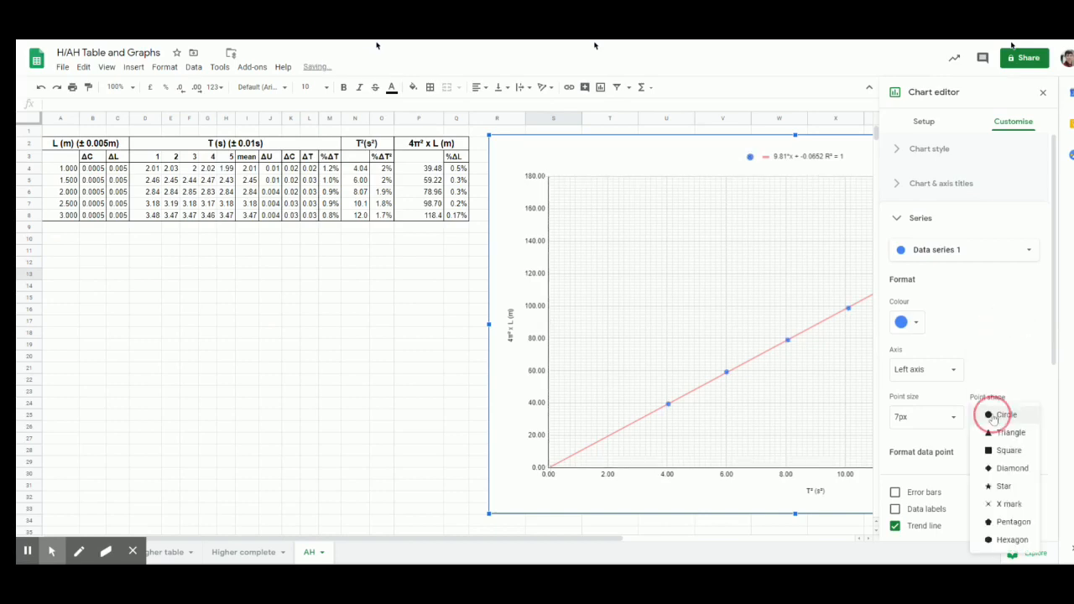
Step: Set the data series' point size to 2px after trying 3px, and close the chart editor
left_click(900, 418)
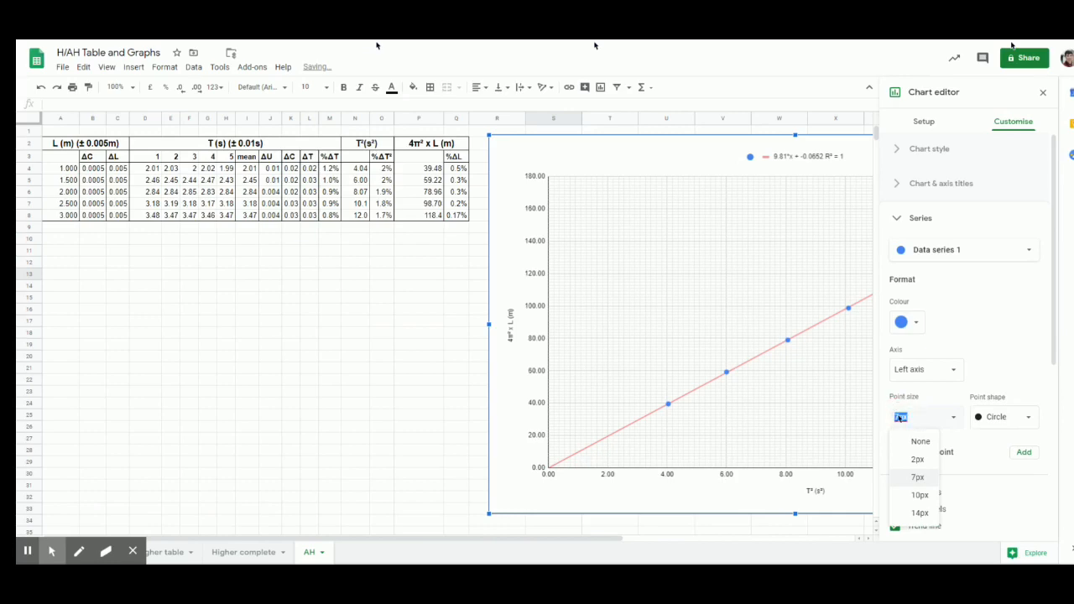
type("3")
key("Return")
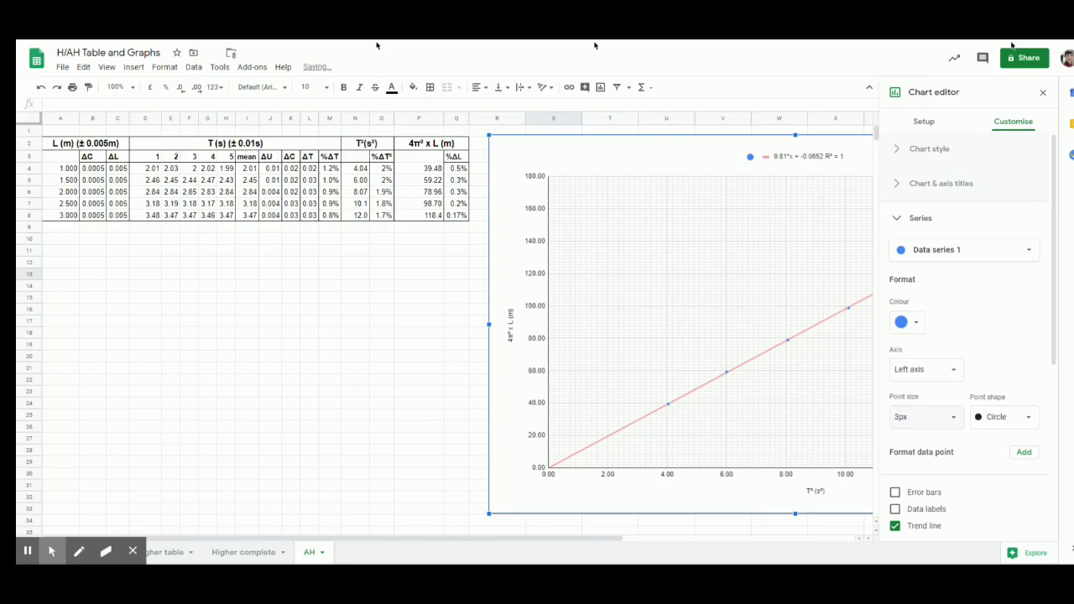
left_click(901, 417)
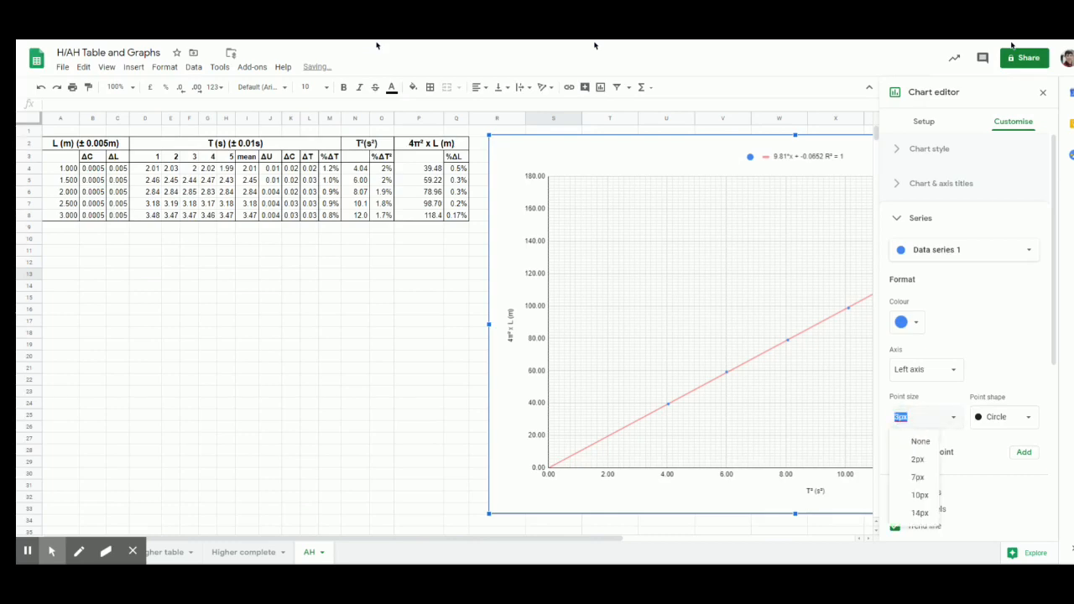
type("2")
key("Return")
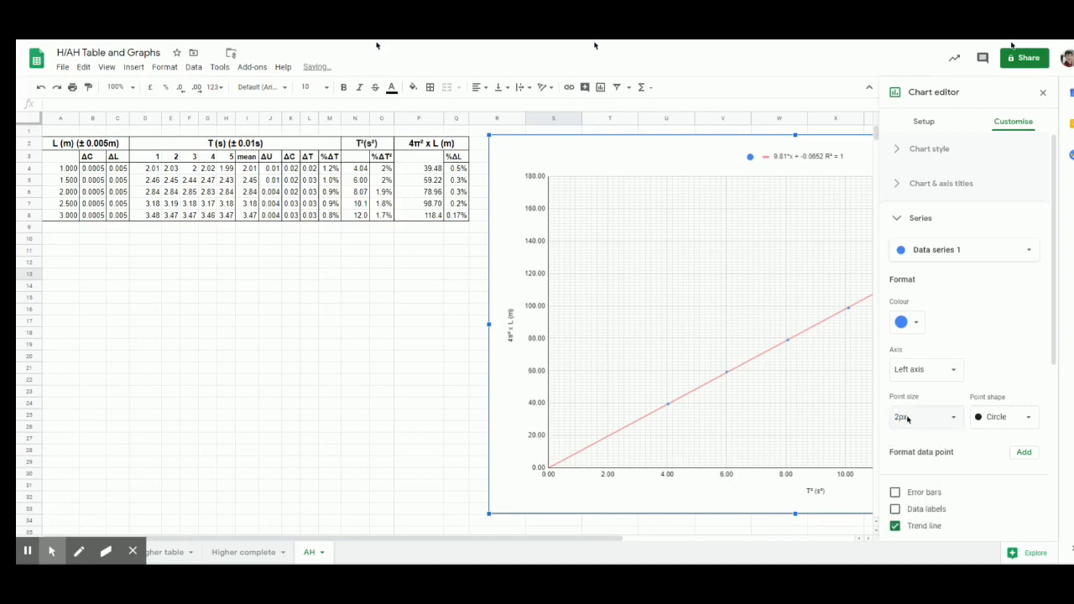
left_click(1043, 92)
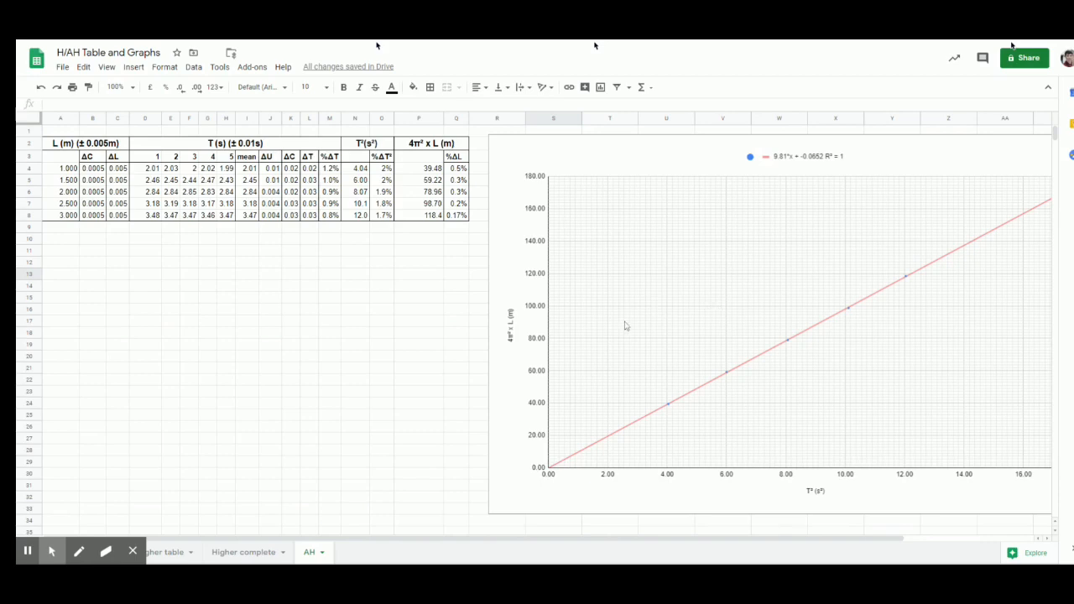
left_click(550, 175)
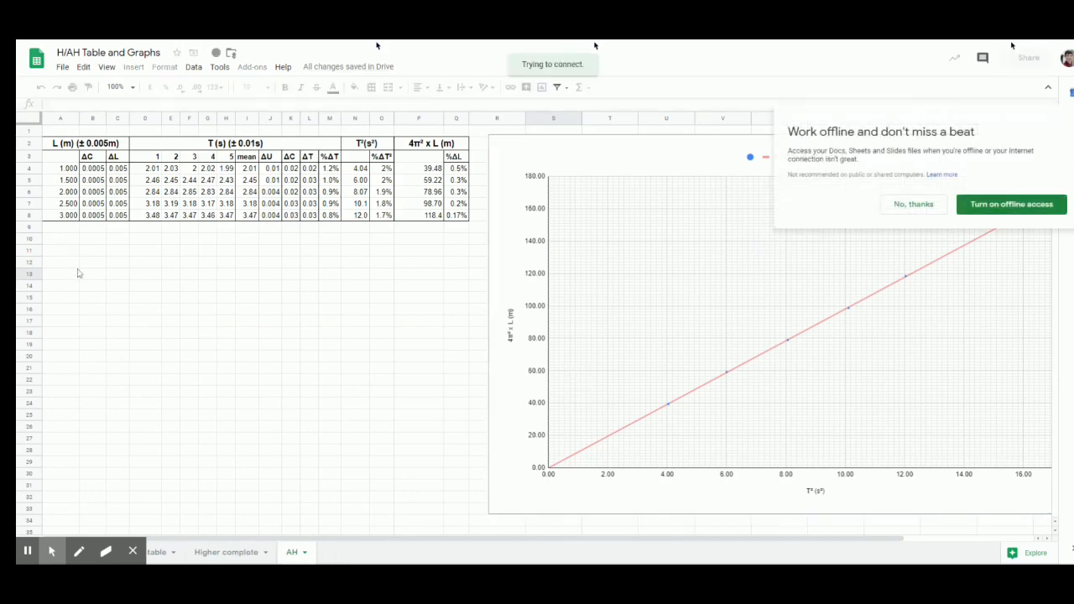
left_click(73, 264)
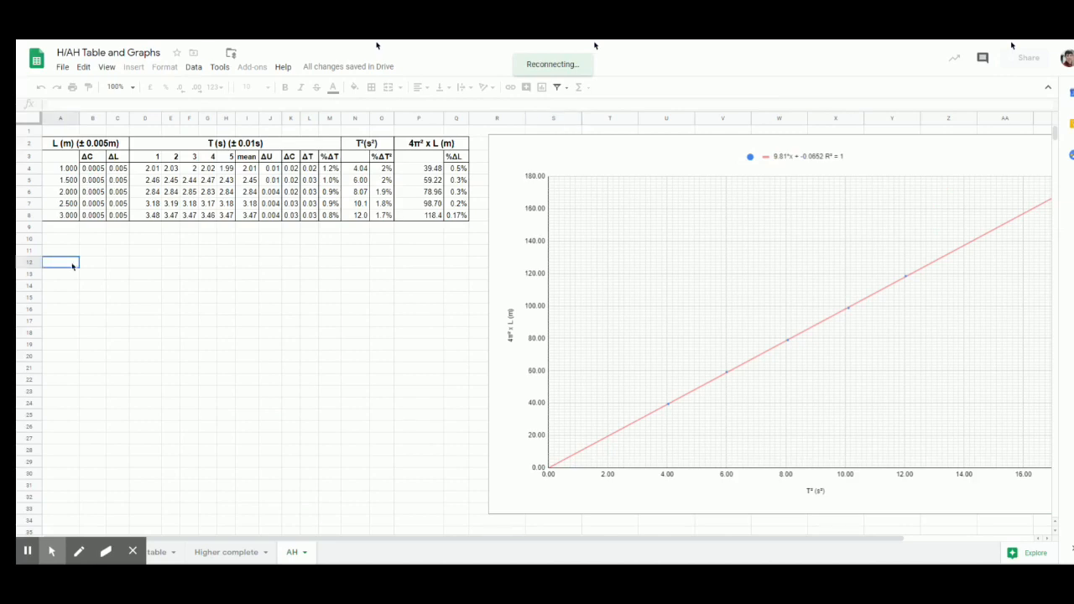
left_click(72, 264)
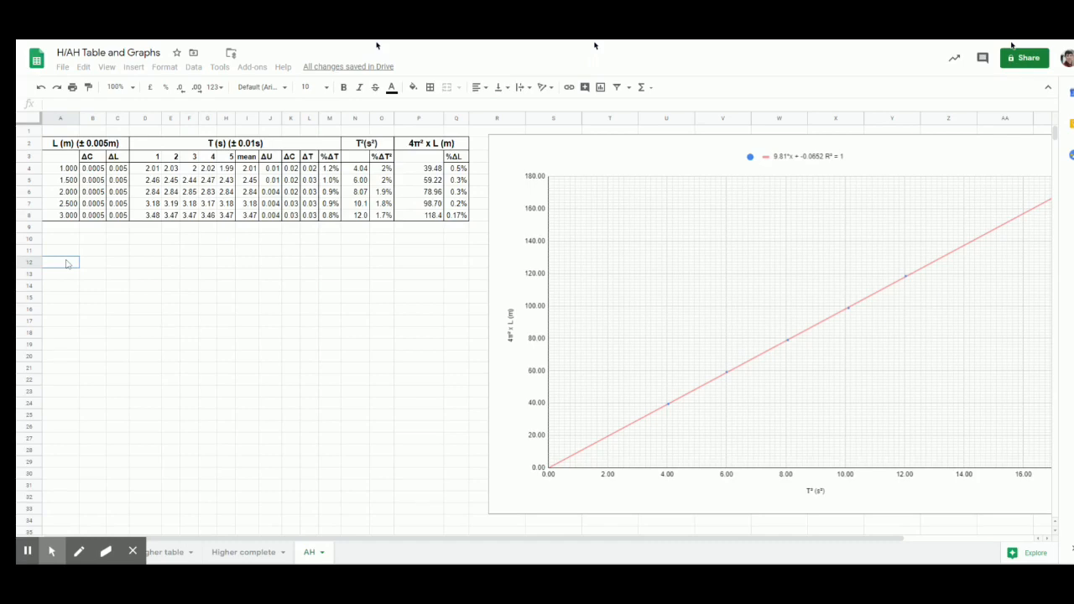
left_click(101, 273)
left_click(96, 254)
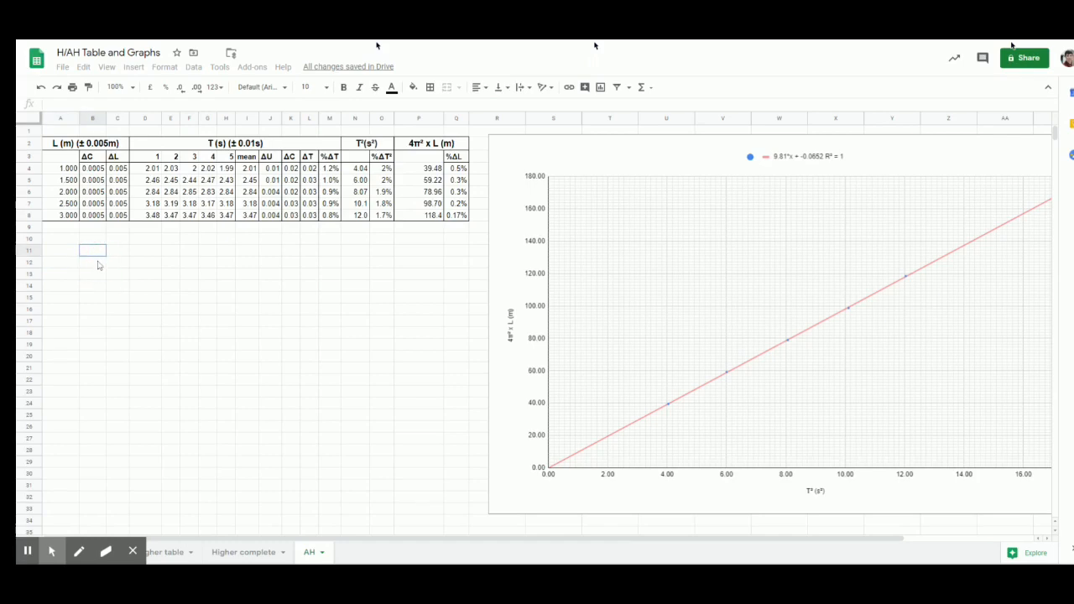
Step: Start a LINEST formula in A12 with the 4π² x L values in P4:P8 as the known y data
left_click(96, 265)
key("Left")
type("=")
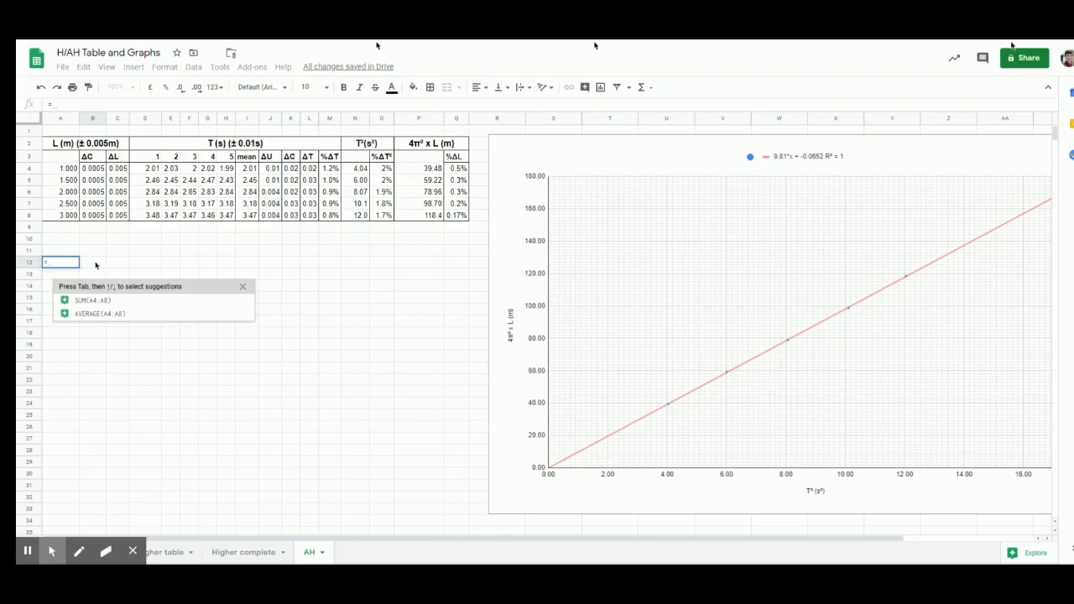
type("line")
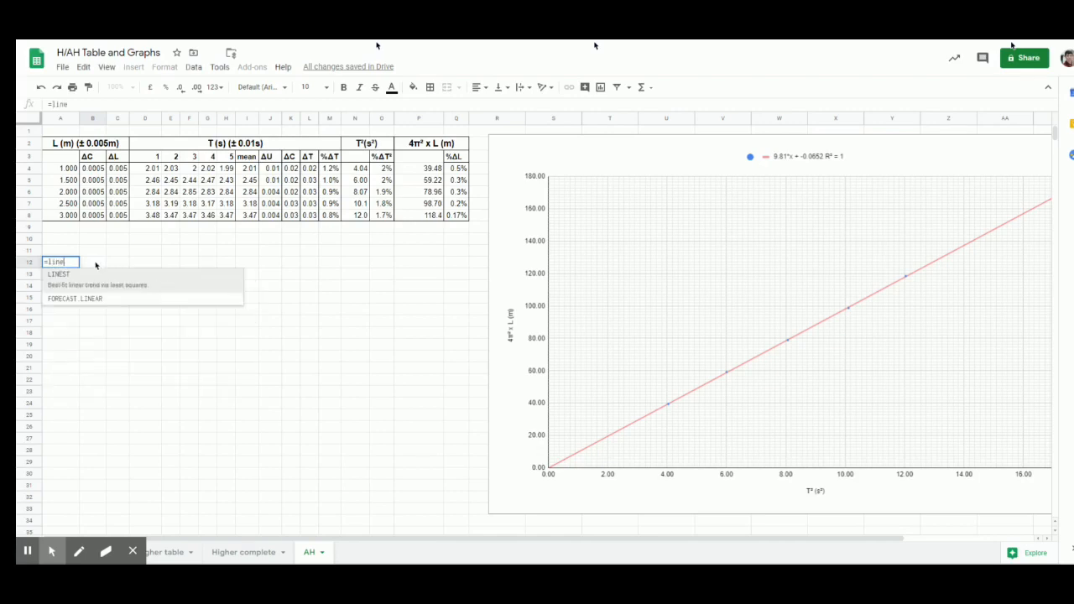
left_click(95, 275)
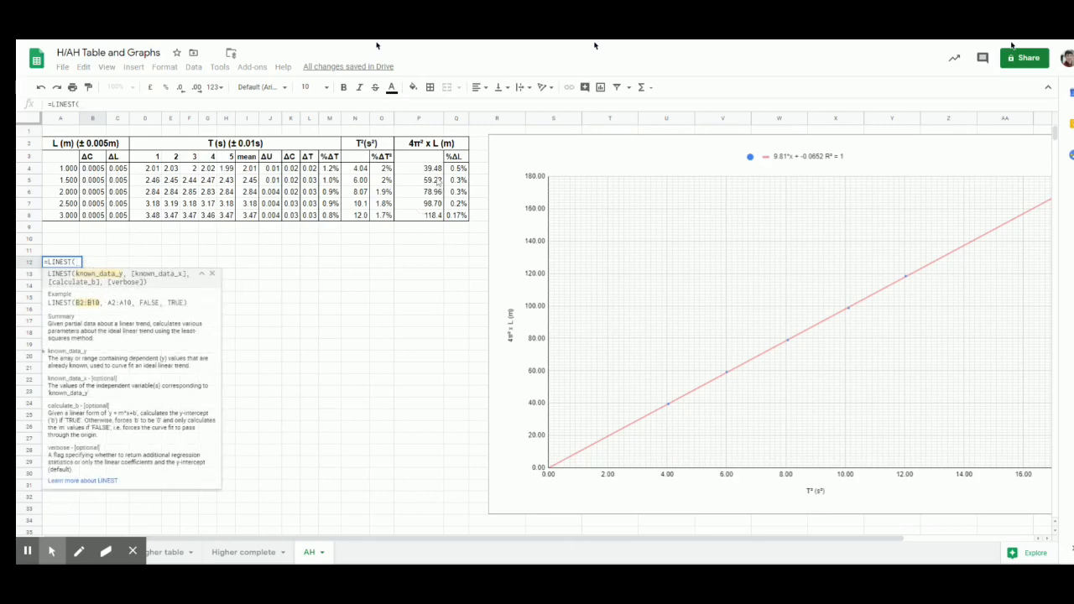
left_click_drag(431, 170, 430, 216)
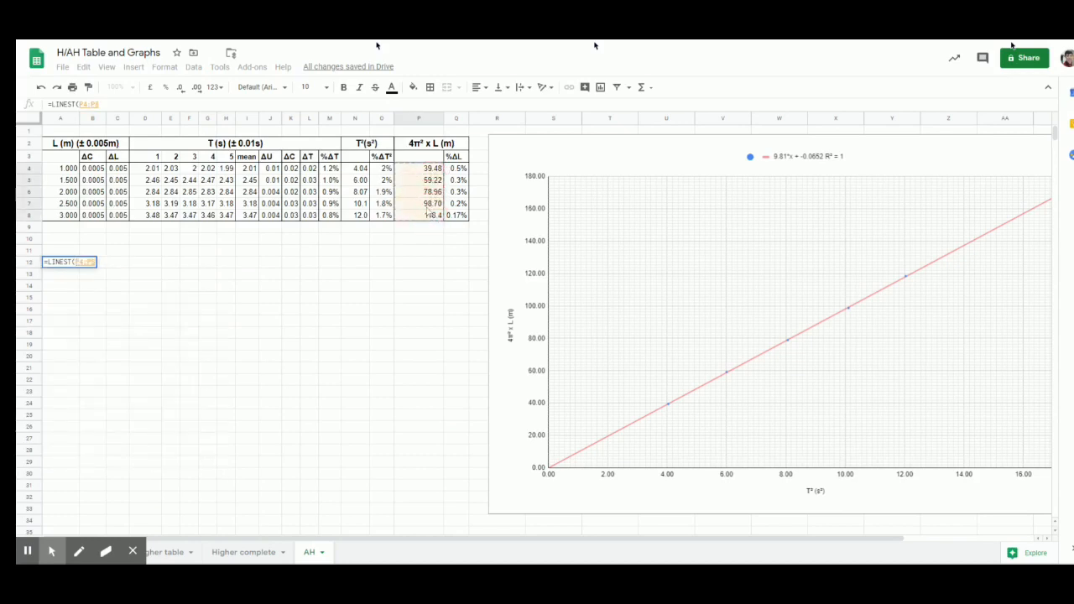
type(")")
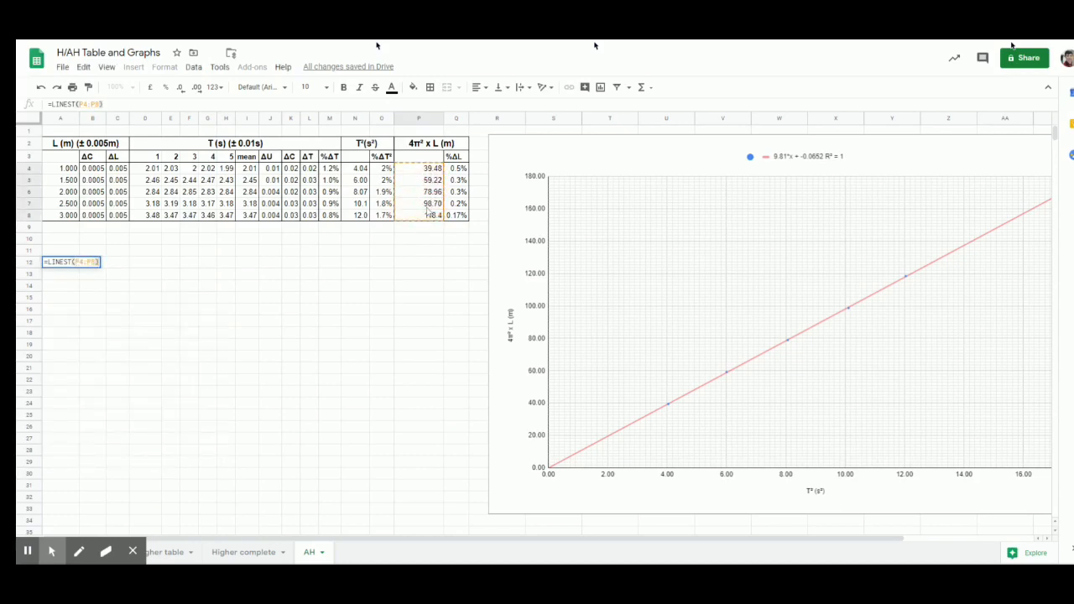
type(",")
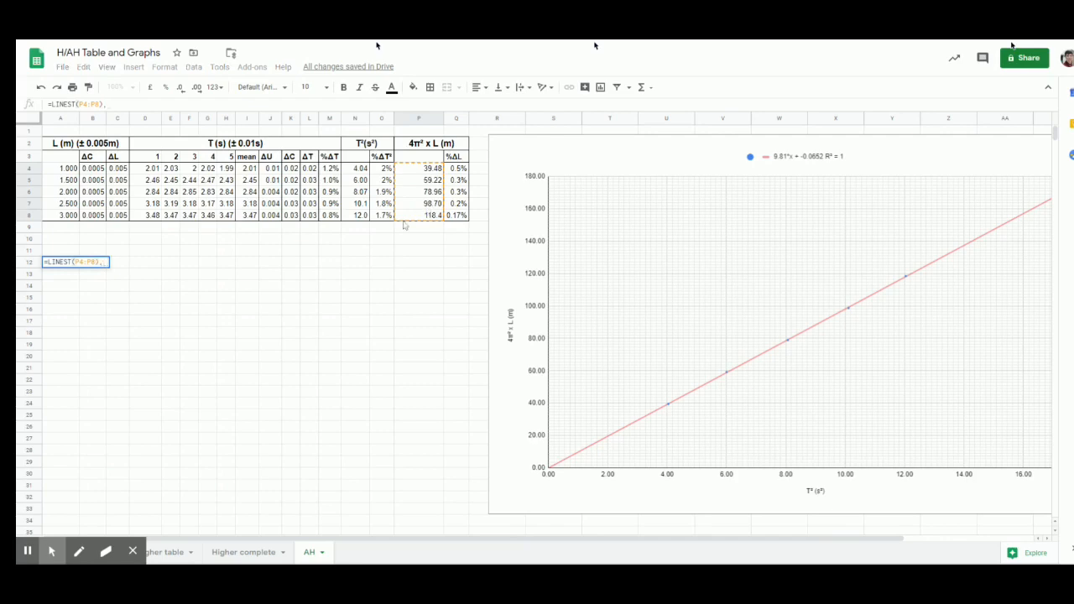
key("BackSpace")
key("BackSpace")
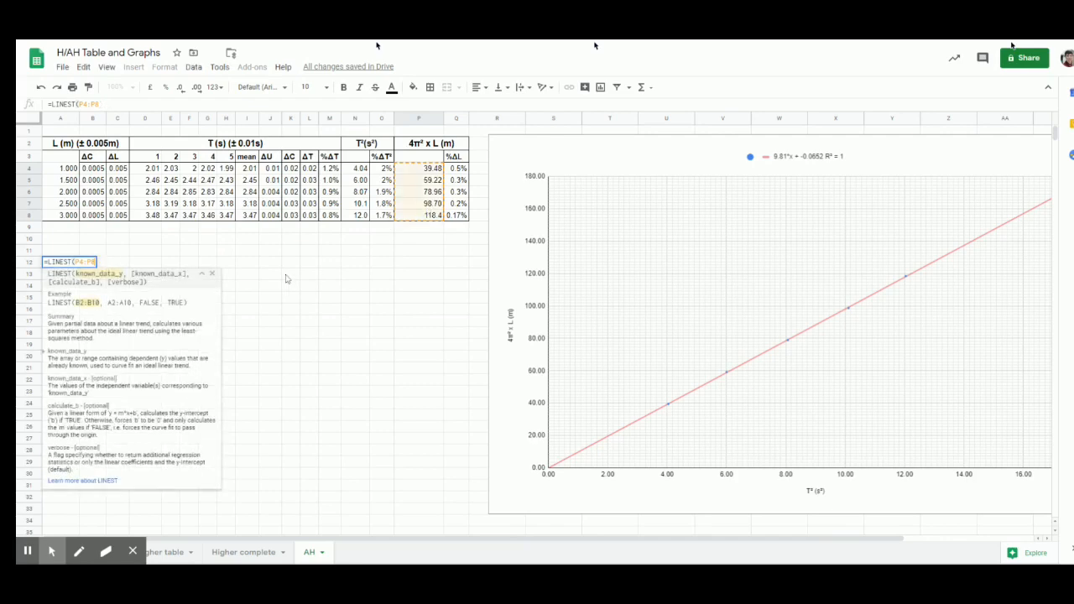
type(",")
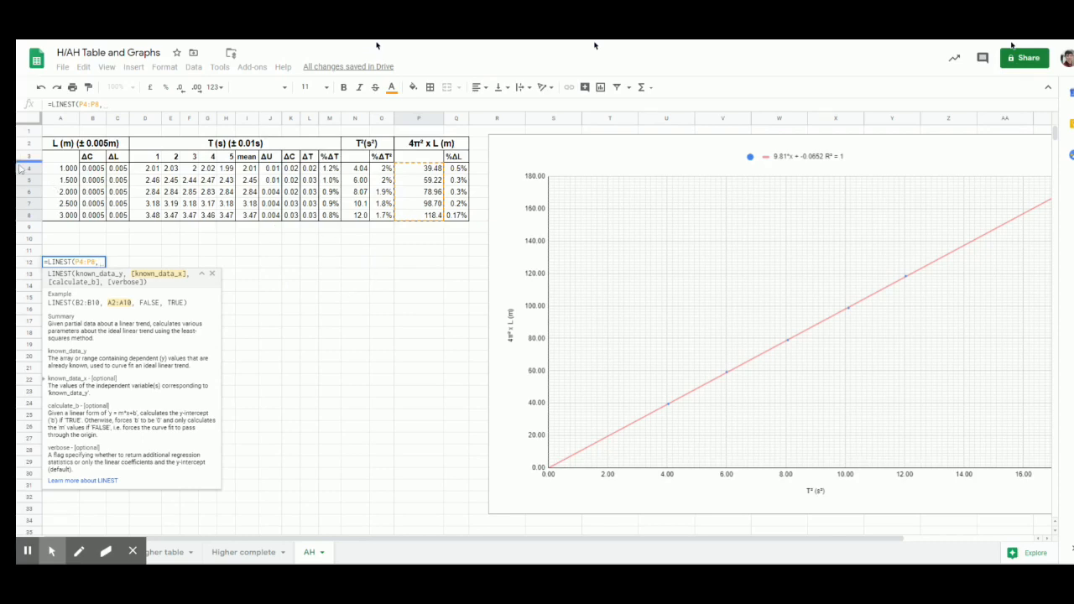
Step: Complete the LINEST formula with the T² values N4:N8 as known x data and true for both calculate_b and verbose
left_click(358, 169)
left_click_drag(359, 170, 358, 217)
type(",")
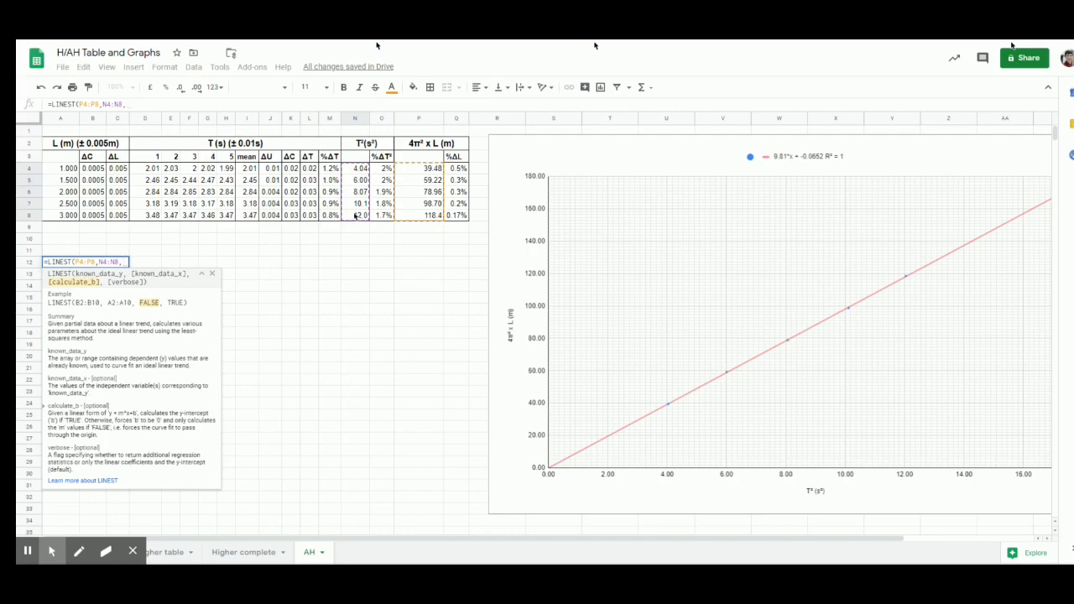
type("true")
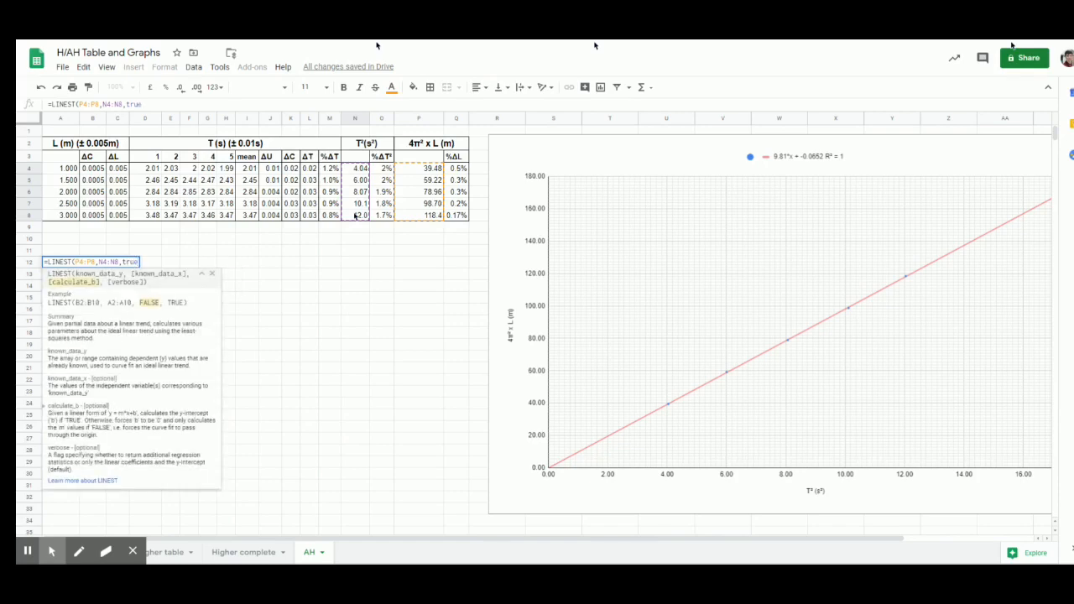
type(",true")
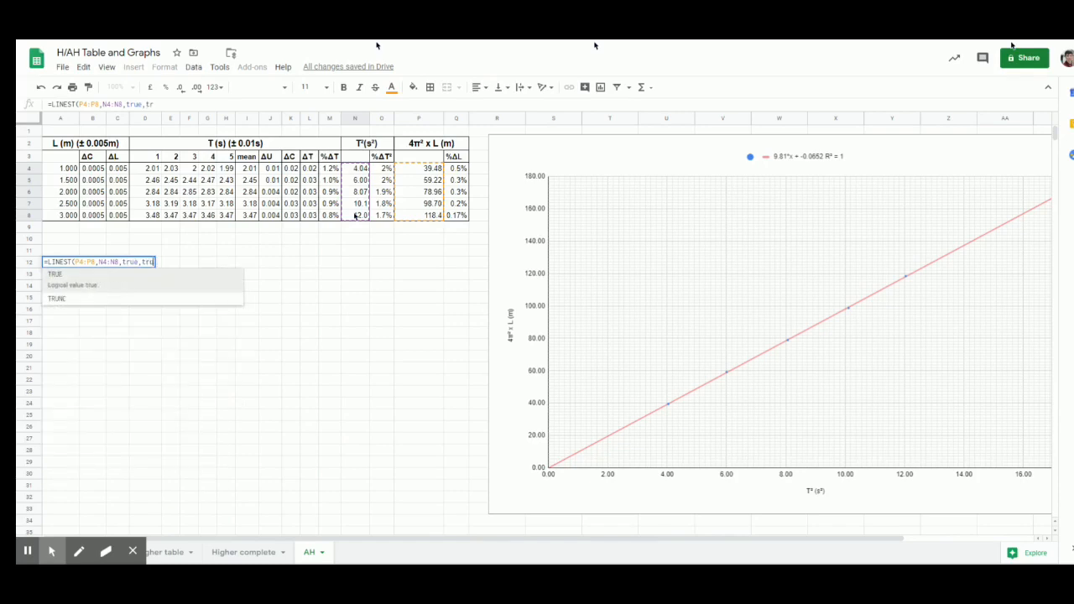
type(")")
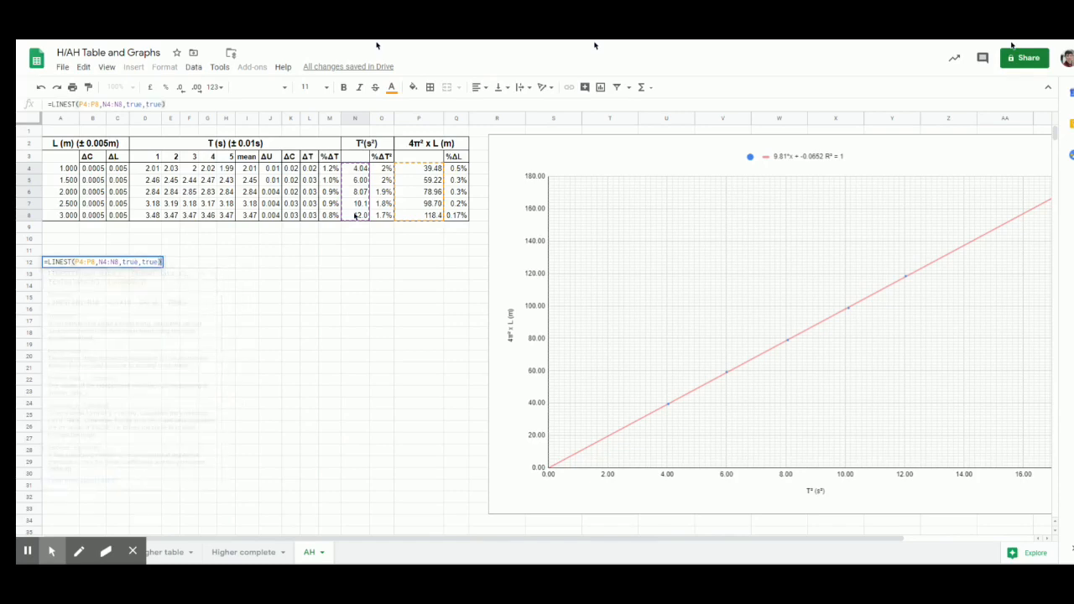
key("Return")
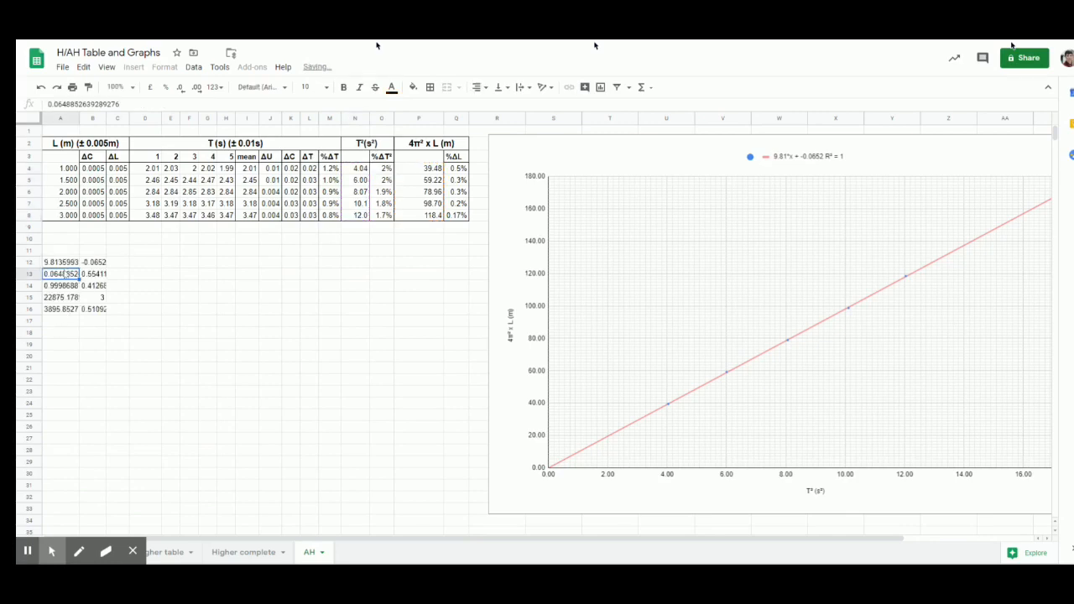
Step: Move the LINEST results block from A12:B16 to D13:E17
left_click_drag(61, 266, 97, 308)
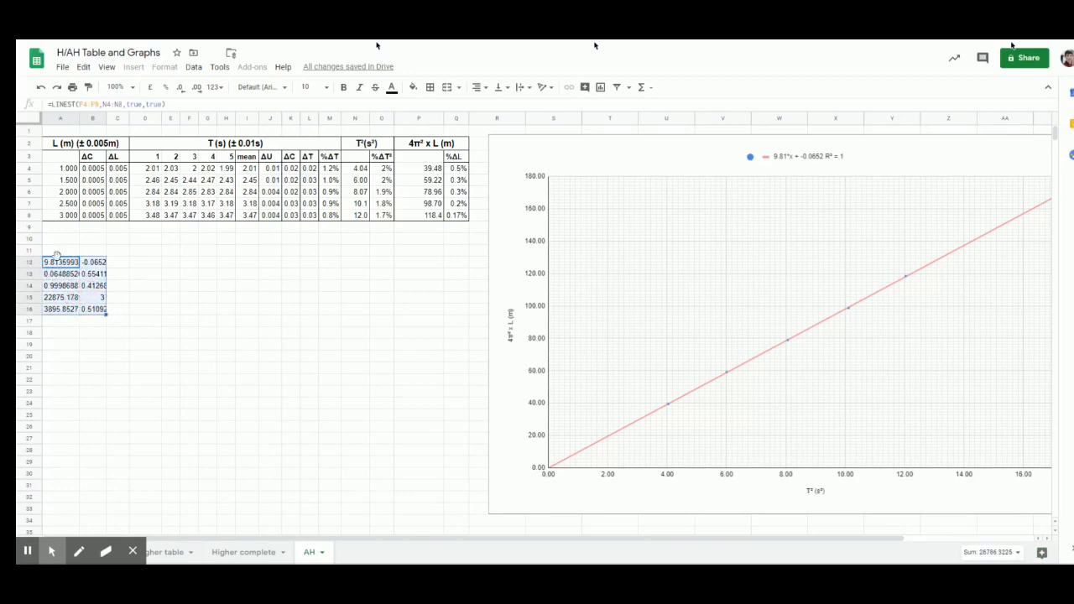
left_click_drag(54, 256, 159, 275)
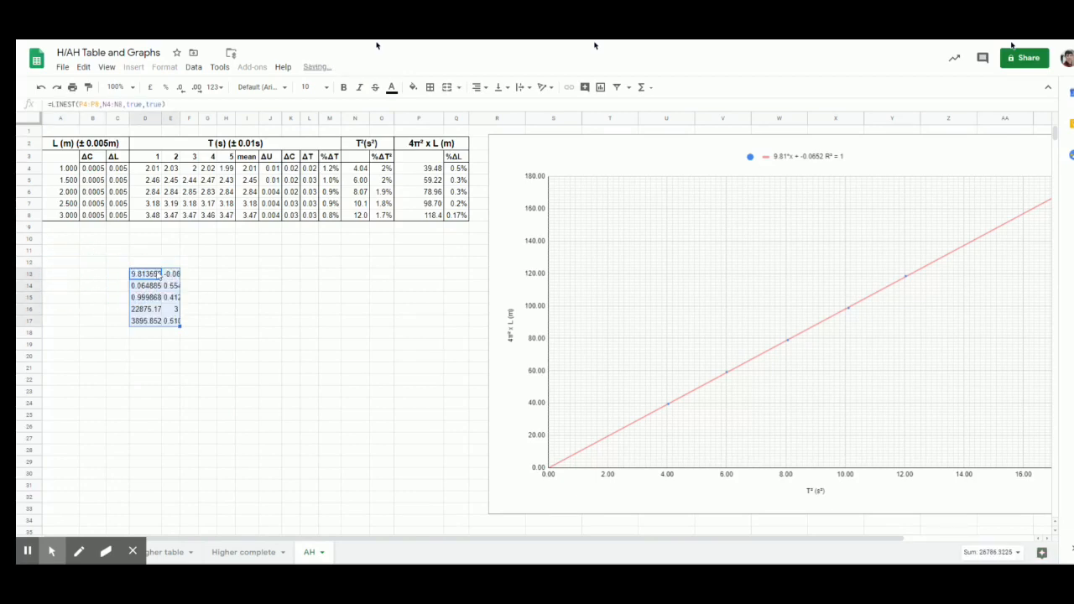
left_click(225, 323)
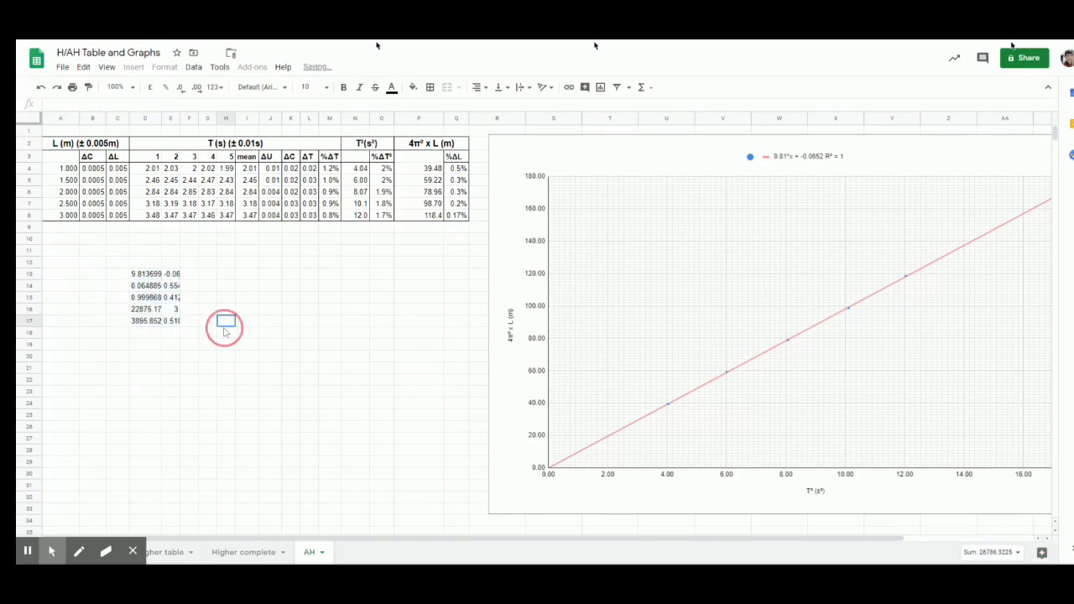
Step: Label the gradient result with m in C13, beside the first LINEST value
left_click(147, 275)
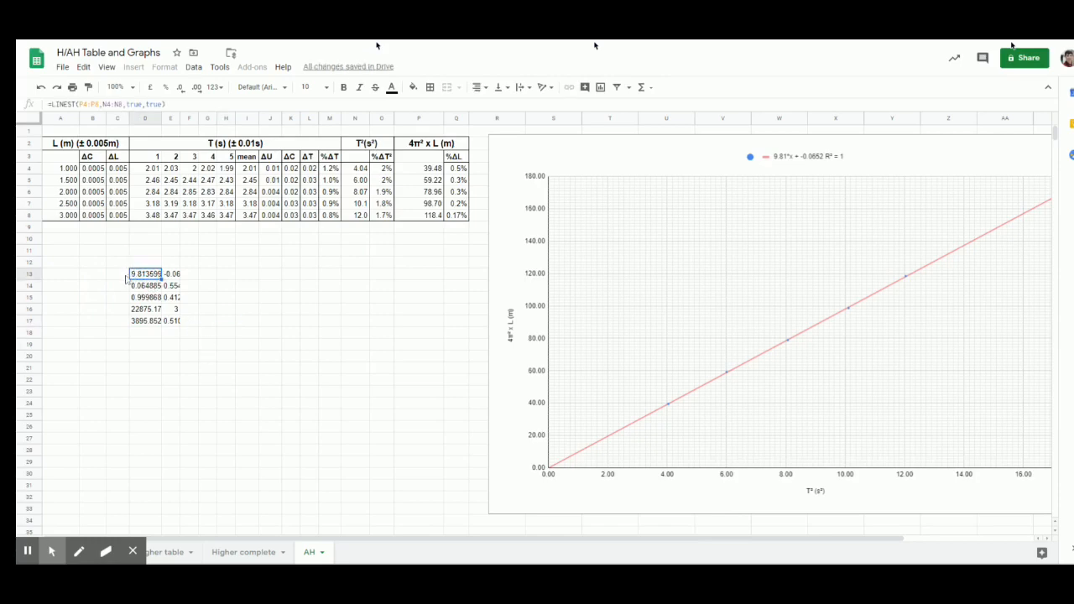
left_click(124, 277)
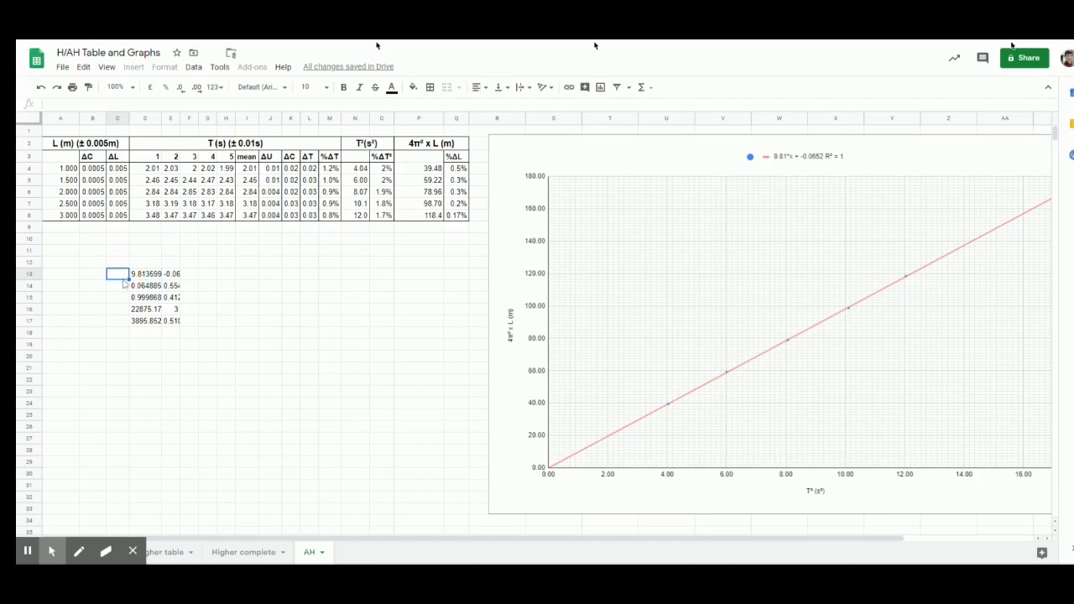
type("m")
left_click(116, 288)
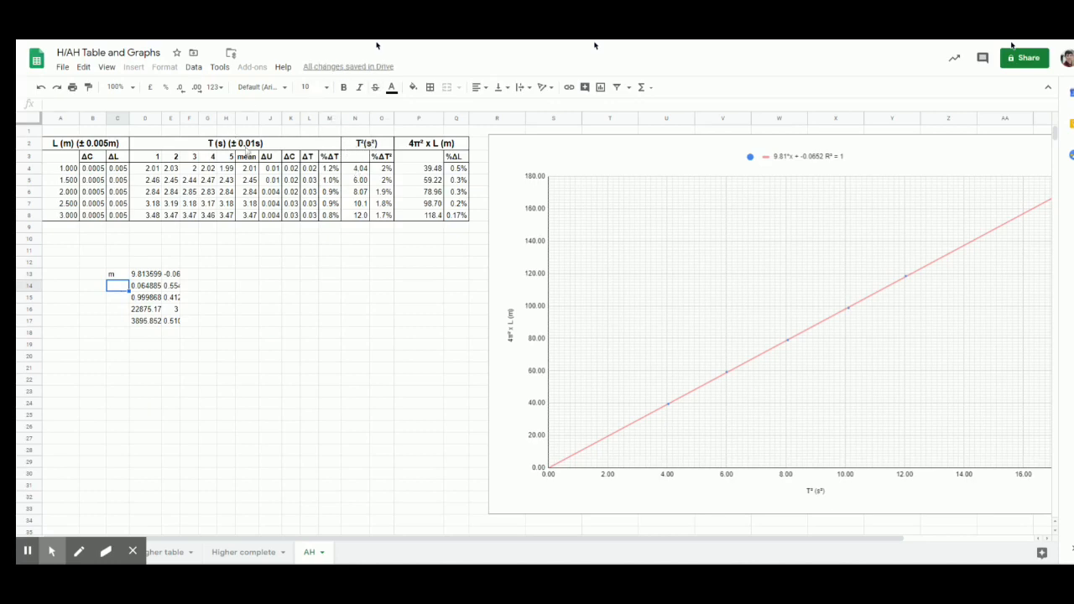
Step: Label the gradient uncertainty Δm in C14, copying the Δ symbol from the ΔU header in J3
left_click(270, 157)
left_click(268, 156)
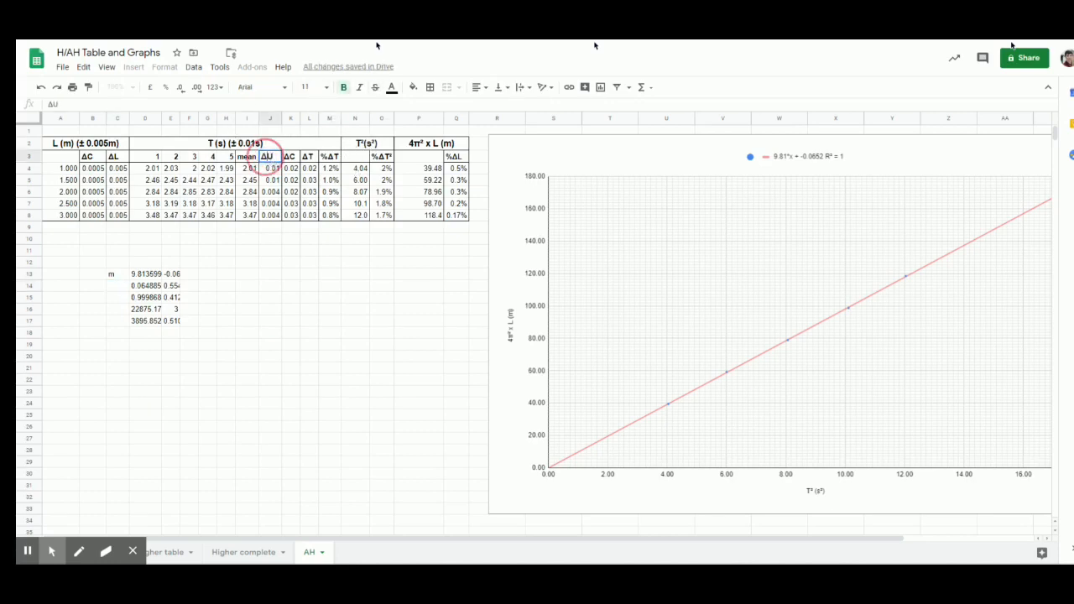
double_click(269, 156)
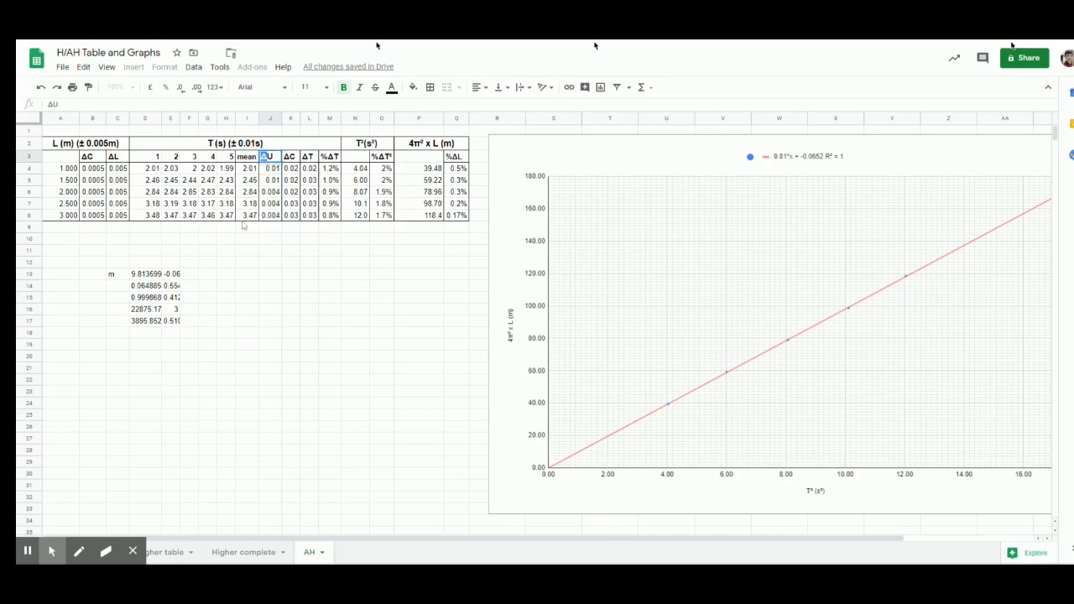
left_click(119, 292)
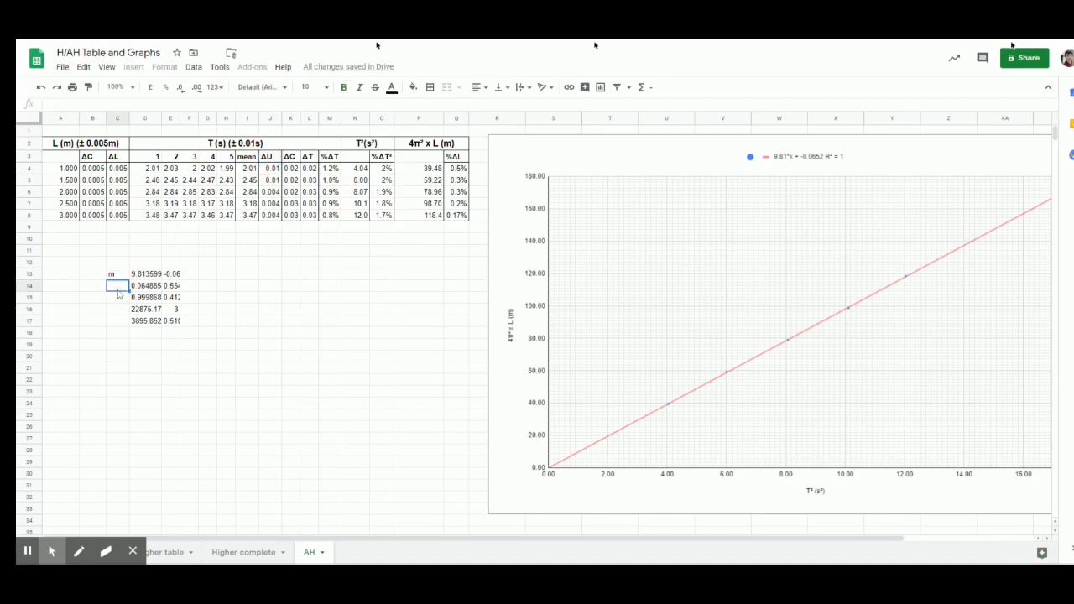
key("ctrl+v")
double_click(119, 291)
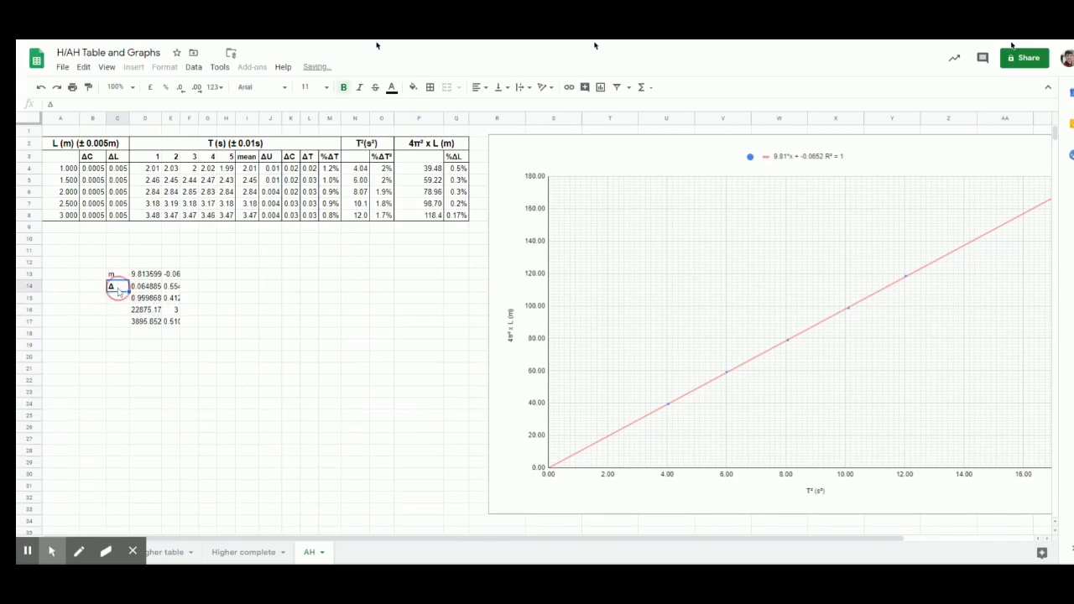
type("m")
Step: Label the intercept c in F13 and its uncertainty Δc in F14, reusing the copied Δ symbol
left_click(195, 276)
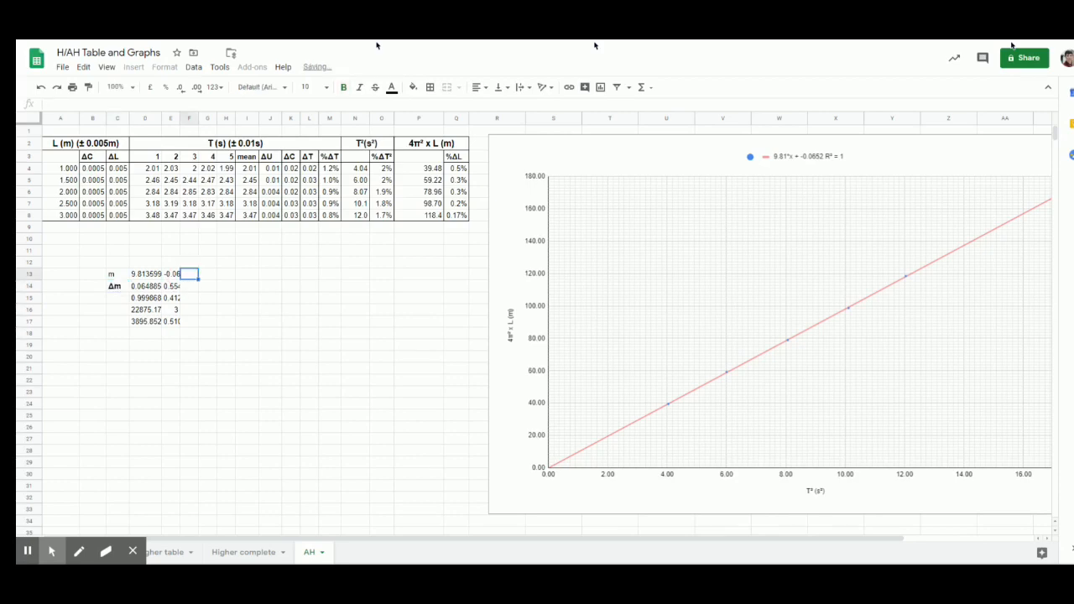
left_click(187, 289)
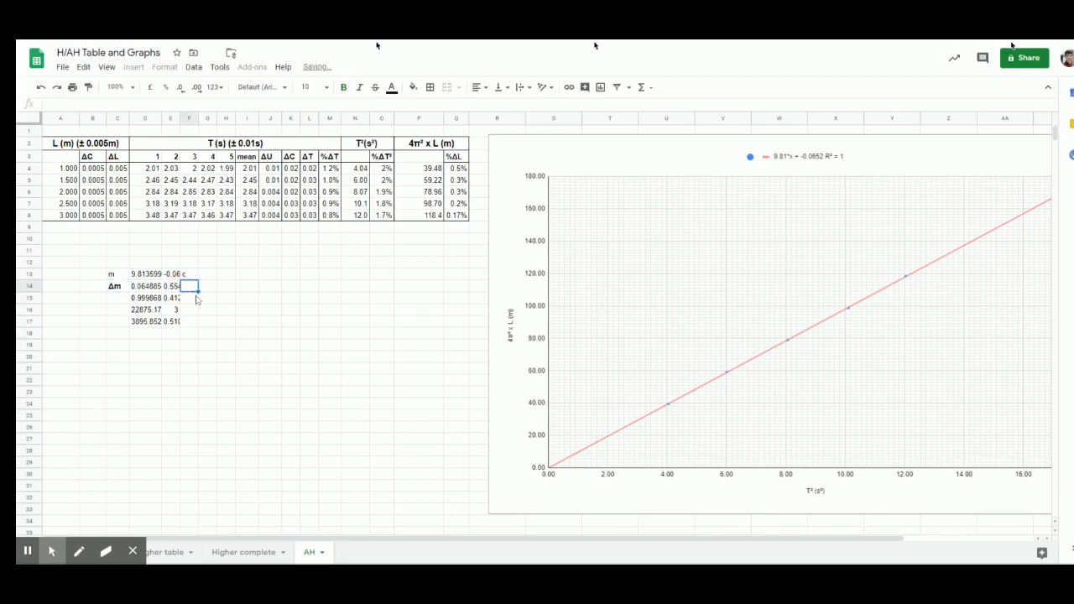
type("Δ")
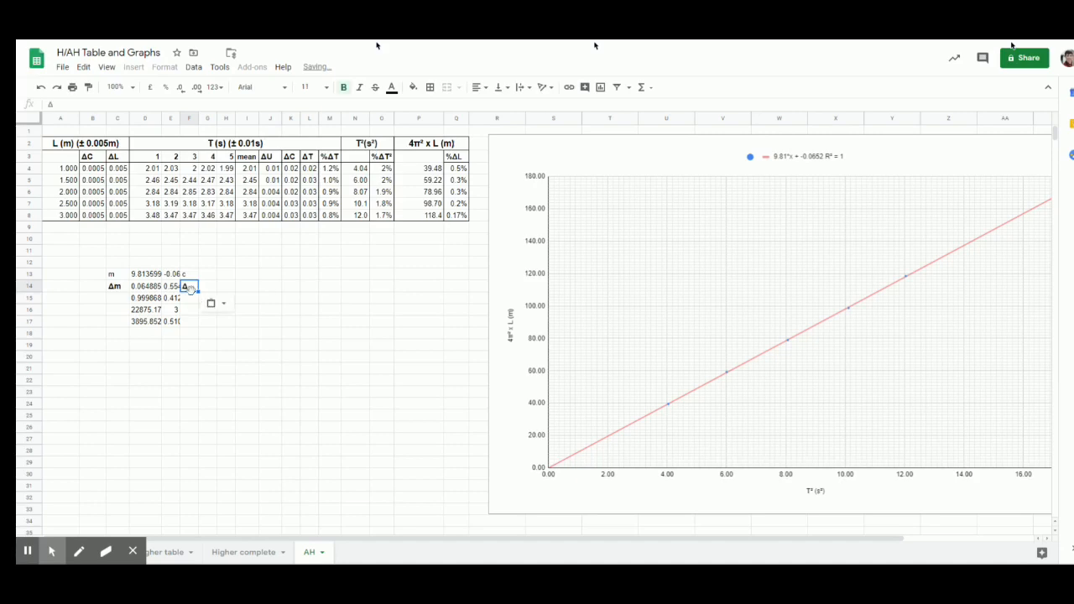
left_click(192, 290)
double_click(193, 292)
type("c")
left_click(247, 297)
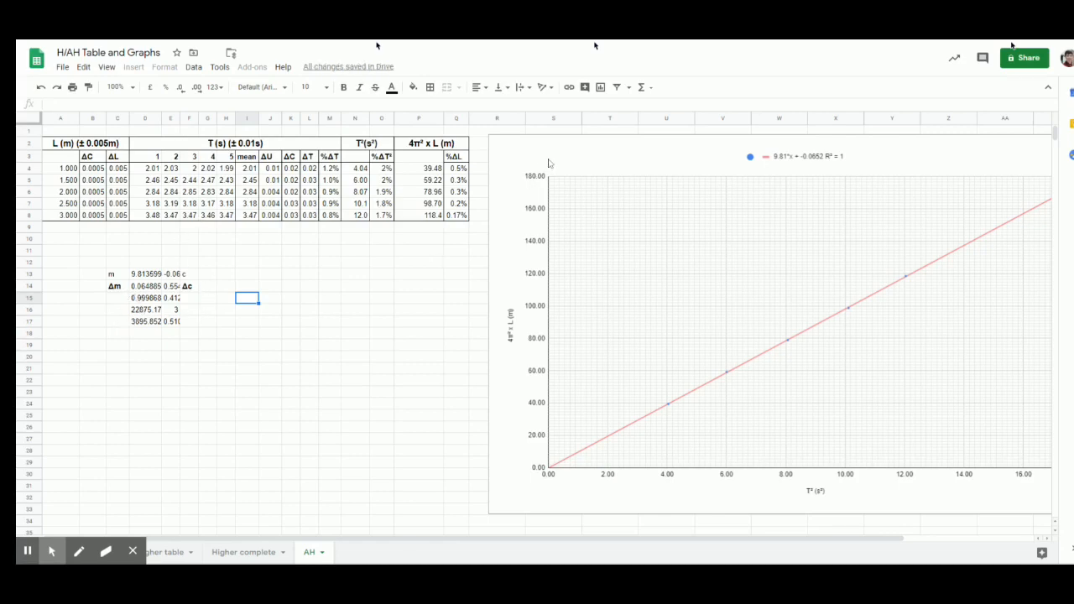
Step: Move the scatter chart below the table and the LINEST results, with its upper edge around row 19
left_click(451, 368)
left_click(555, 168)
left_click_drag(635, 159, 216, 362)
scroll(336, 266, "down", 3)
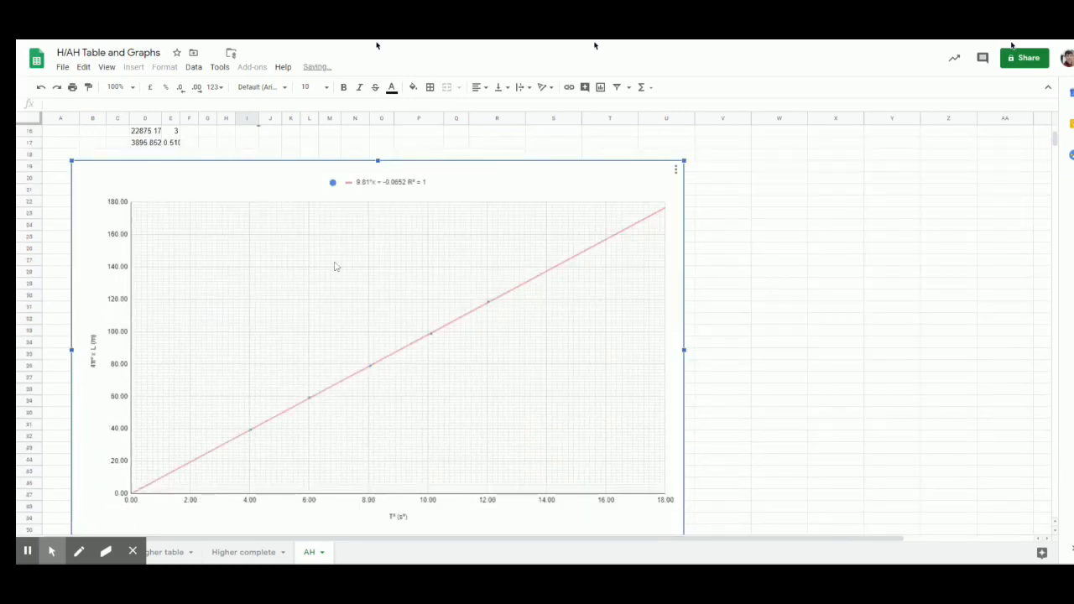
Step: Move the labelled LINEST results from B13:I17 to the empty cells beside the table, so that the m label lands in U5
scroll(359, 239, "up", 4)
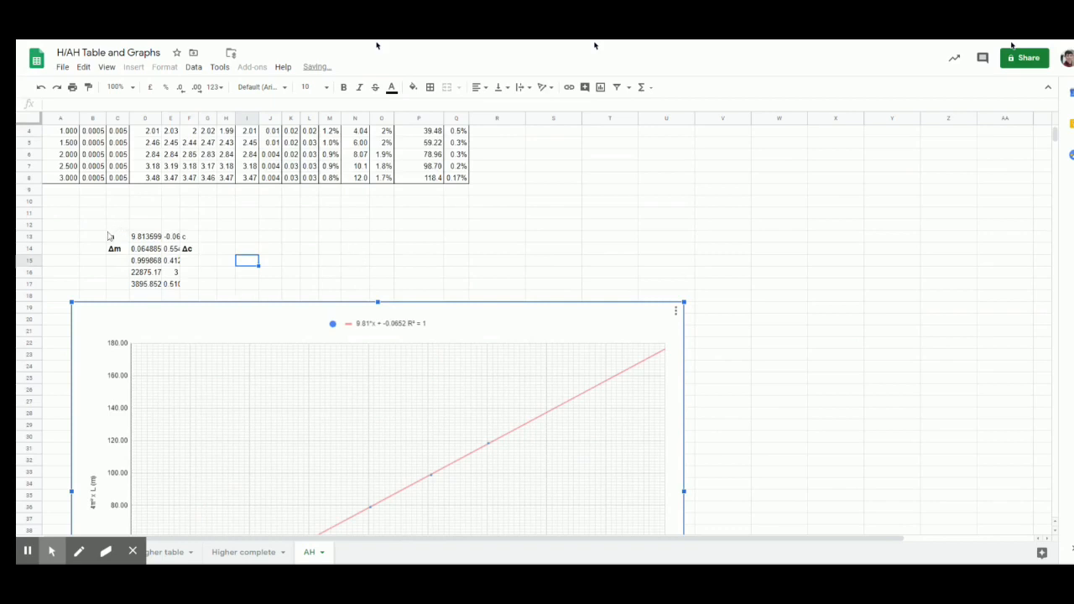
left_click_drag(103, 241, 247, 284)
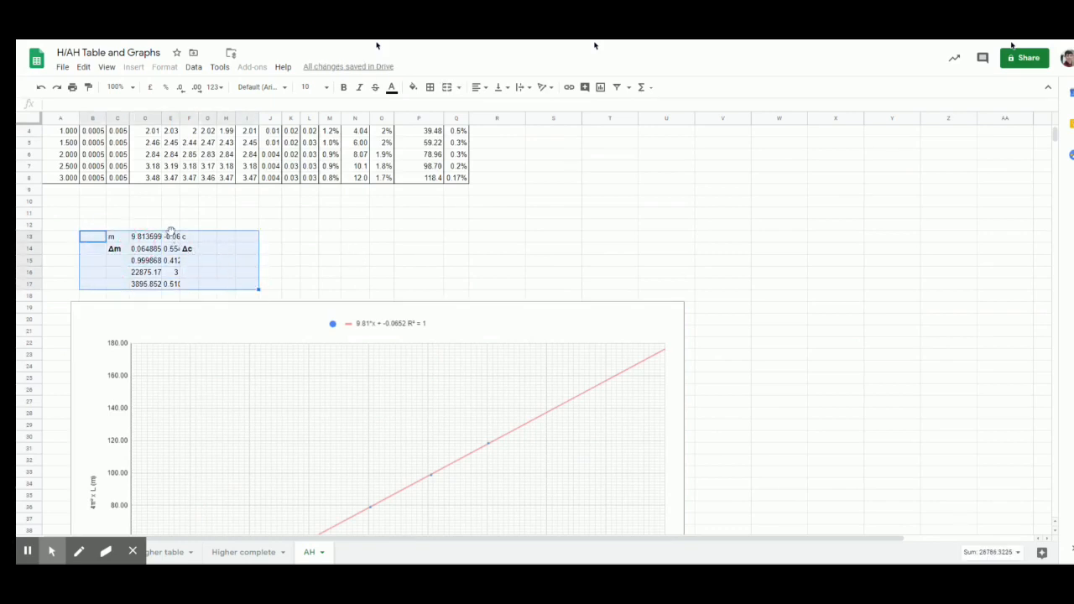
left_click_drag(170, 236, 797, 146)
left_click(756, 285)
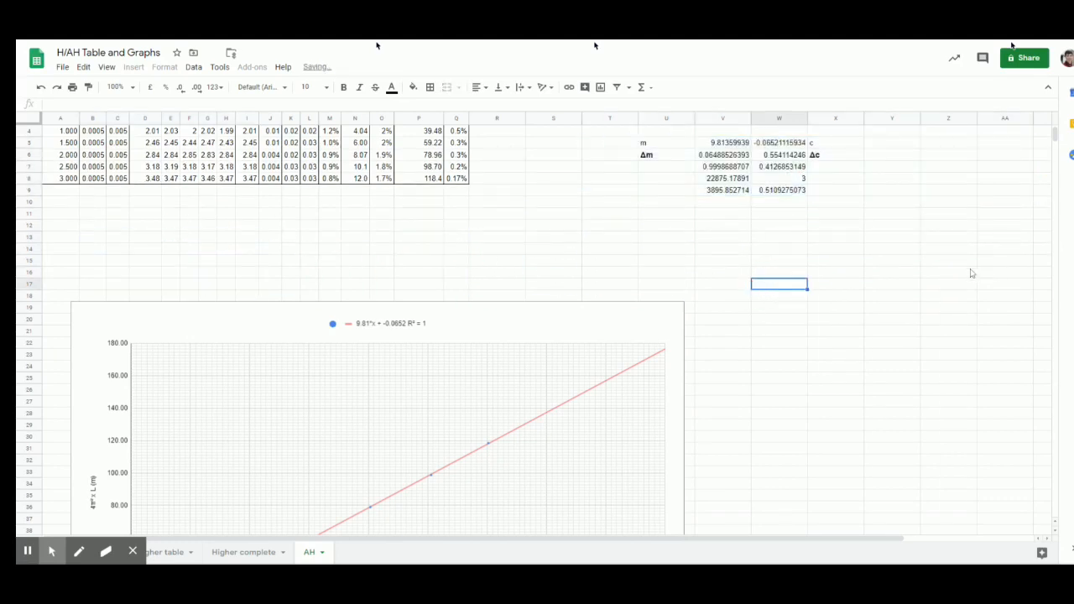
Step: Label the rounded gradient m in U12 and enter its value 9.81 in V12
scroll(971, 273, "up", 1)
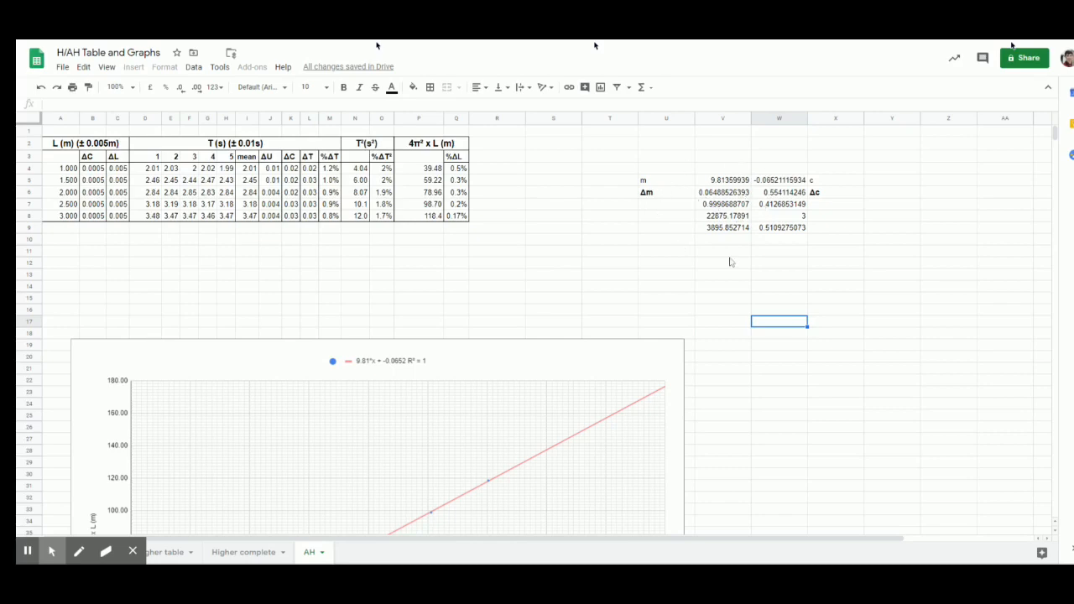
left_click(669, 265)
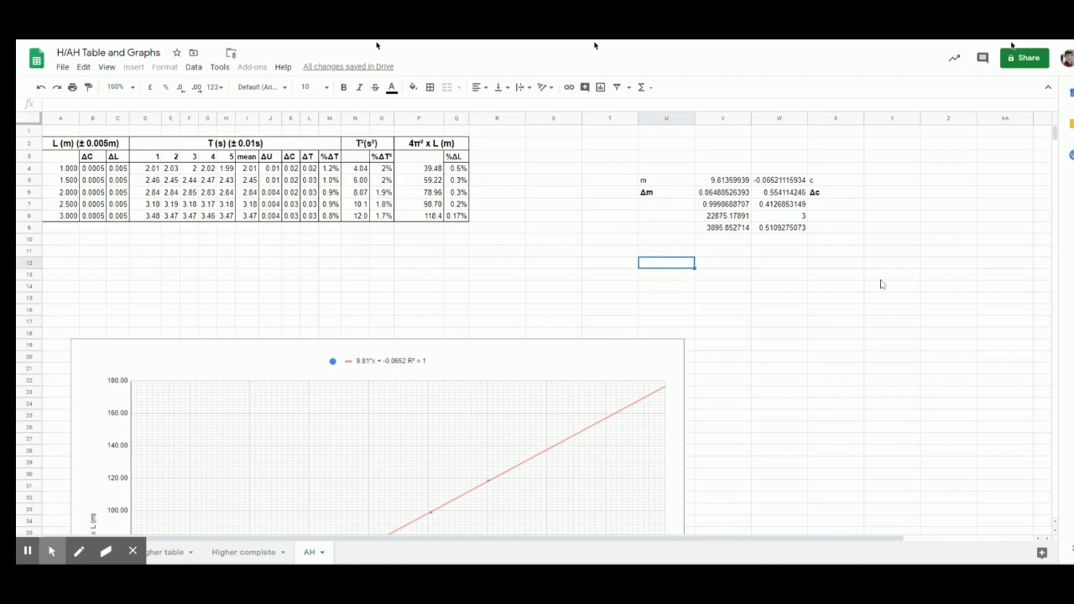
type("m")
key("Tab")
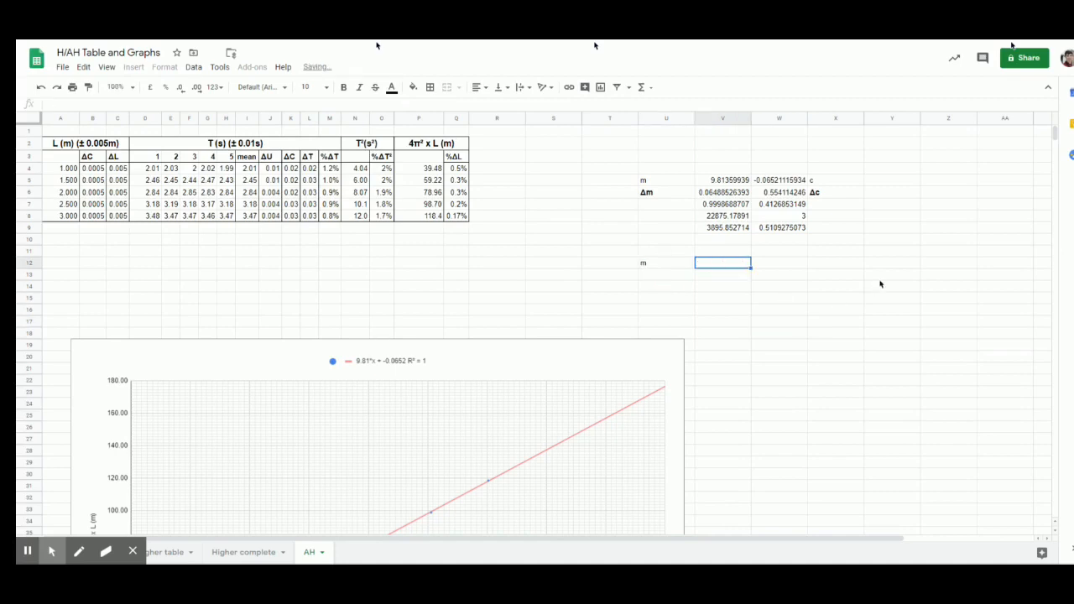
type("9.81")
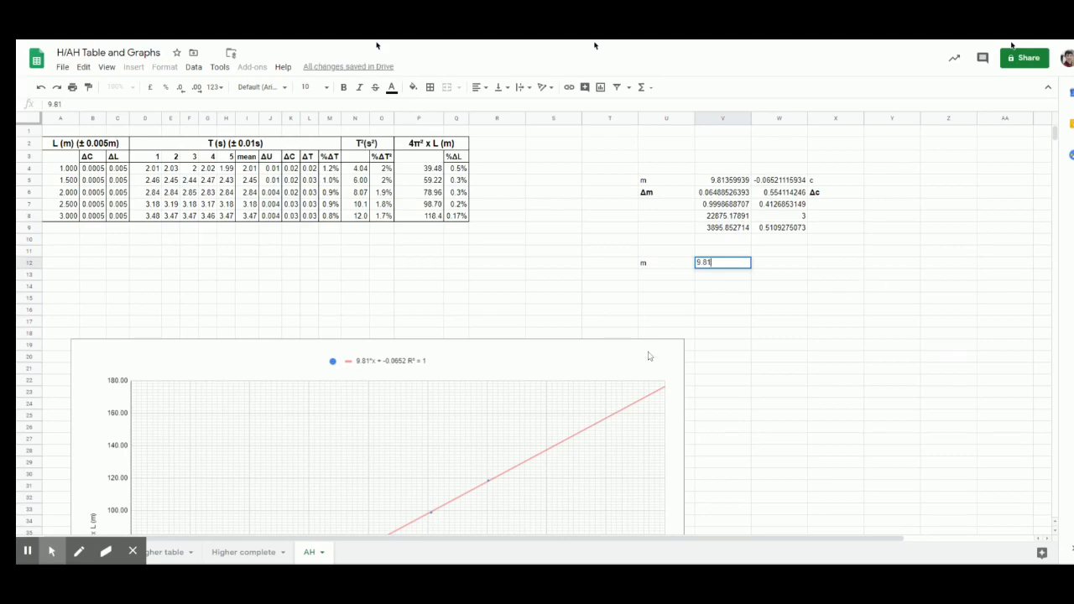
left_click(660, 273)
left_click(664, 280)
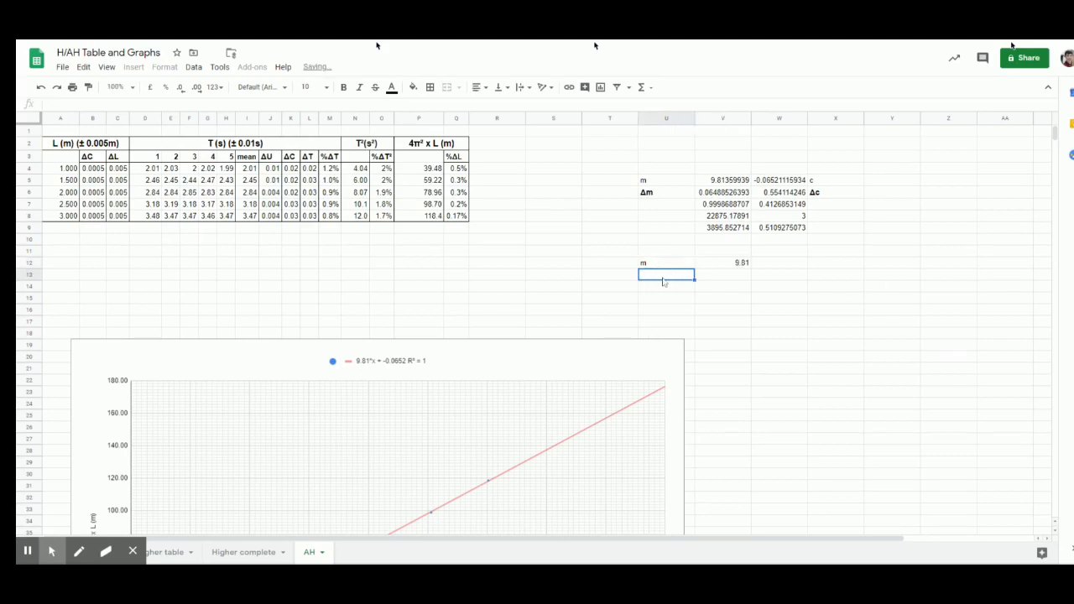
Step: Copy the Δm label from U6 to U13 and enter the rounded gradient uncertainty 0.06 in V13
left_click(653, 182)
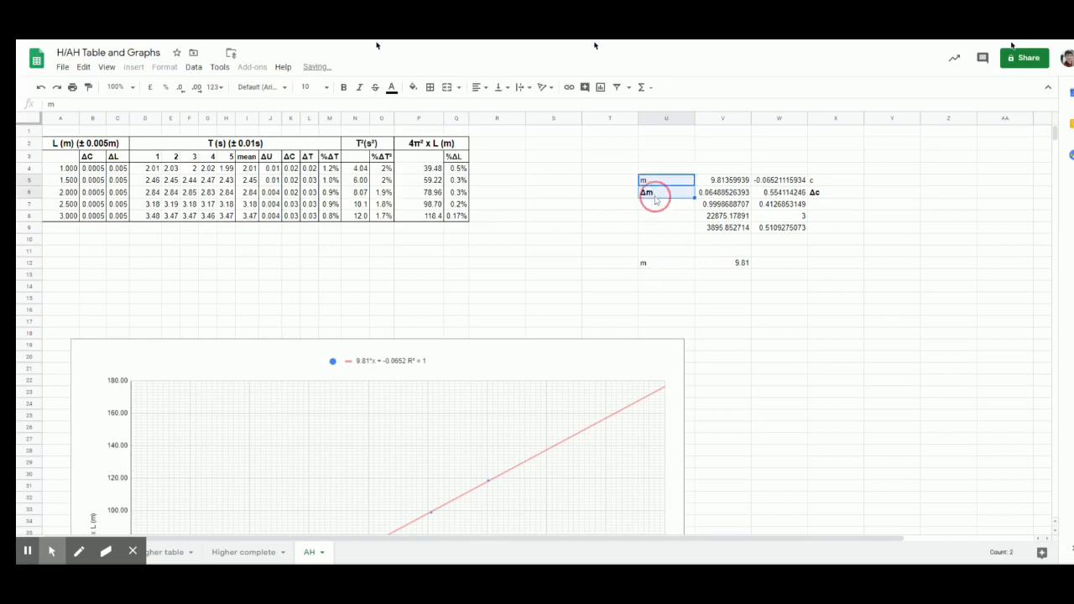
left_click(657, 198)
key("ctrl+c")
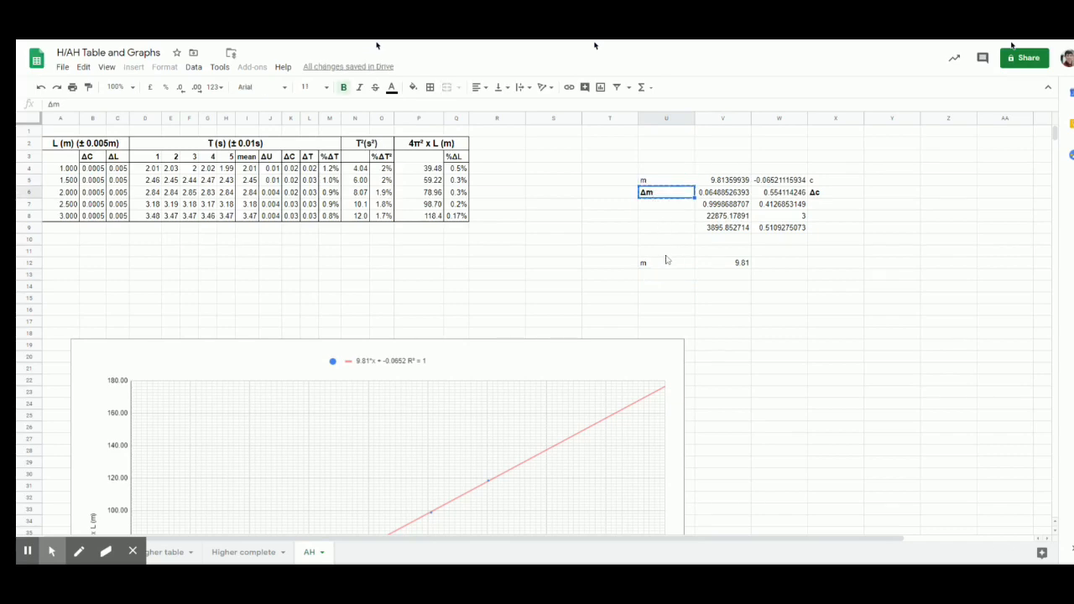
left_click(668, 277)
key("ctrl+v")
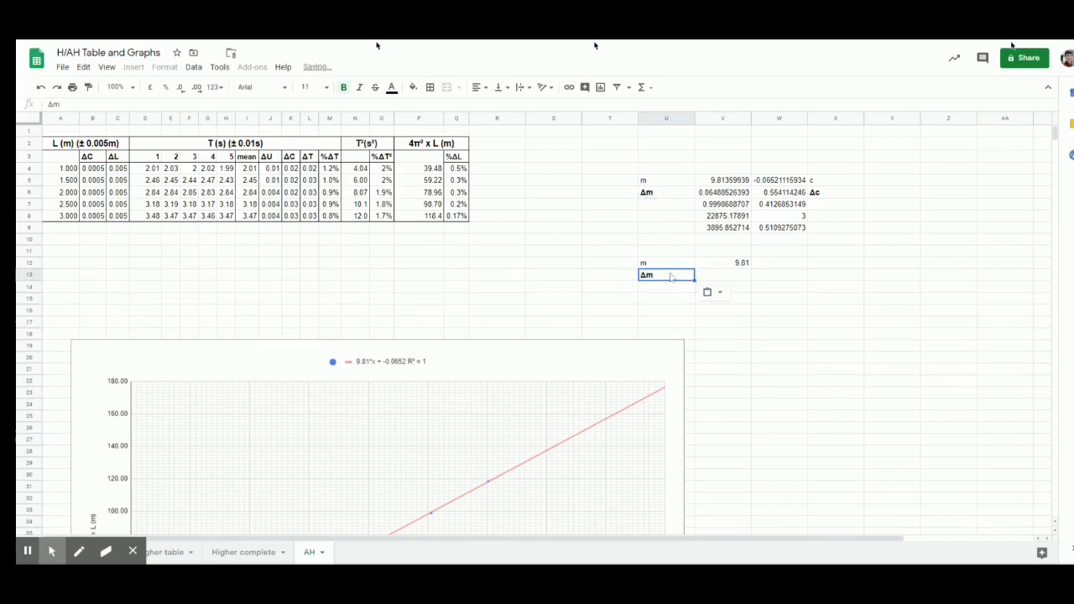
left_click(732, 283)
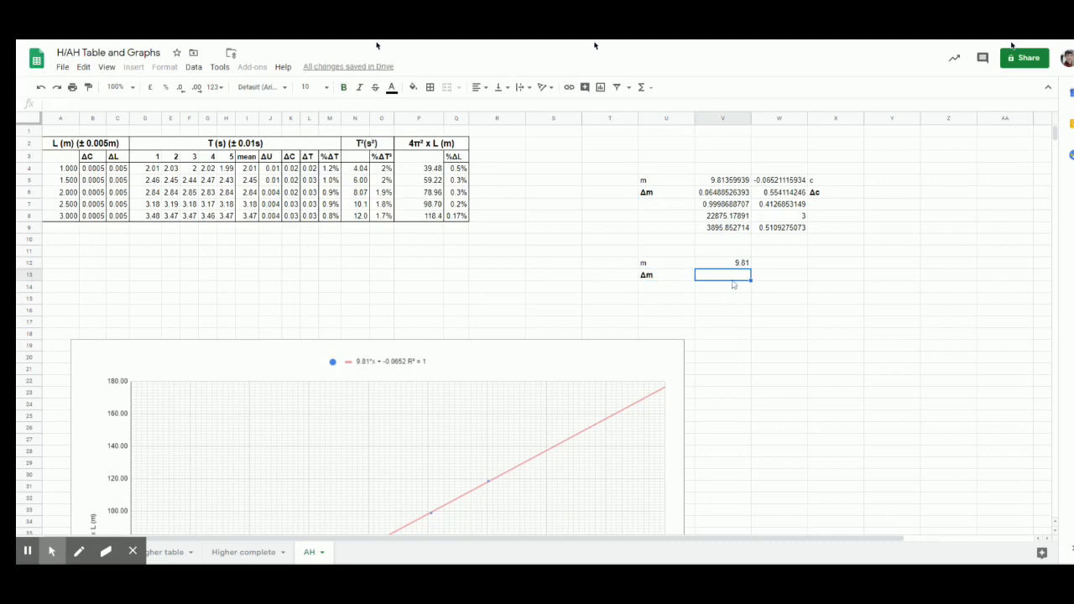
type("0.06")
key("Return")
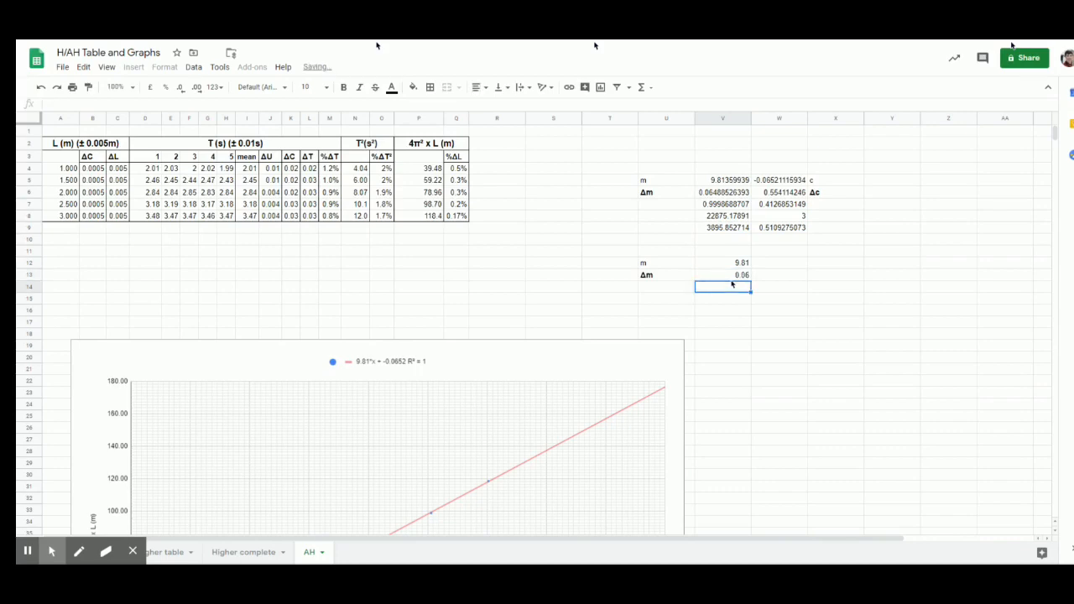
left_click(795, 265)
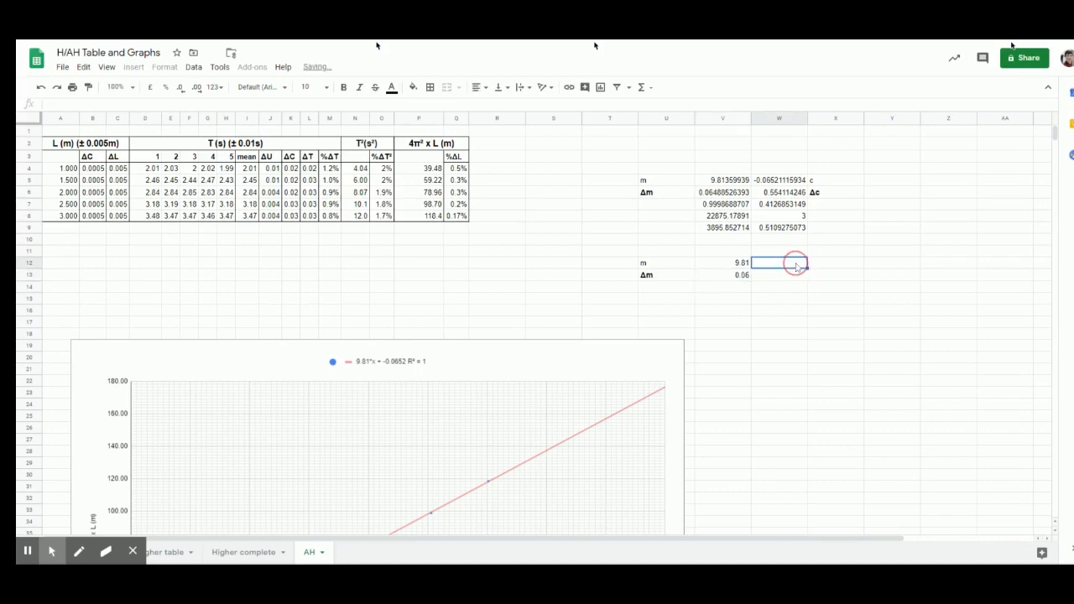
type("c")
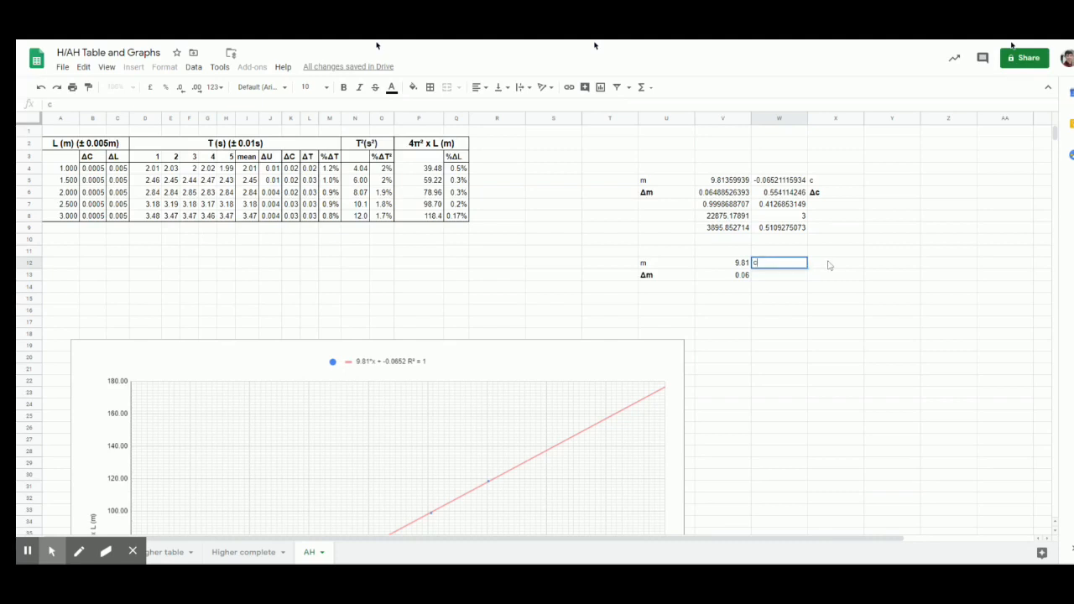
key("Tab")
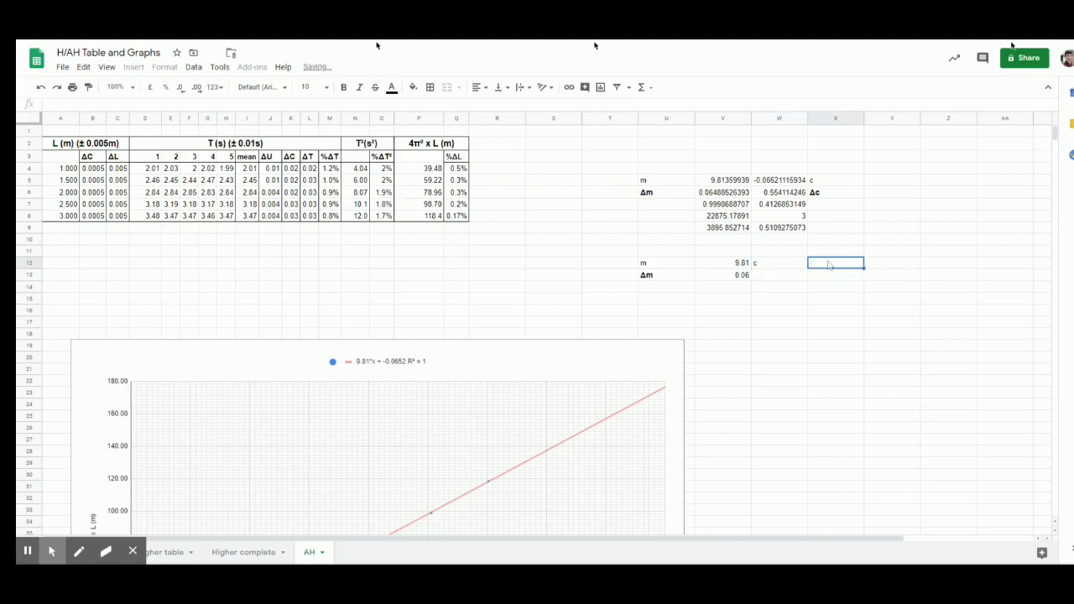
left_click(780, 264)
key("Delete")
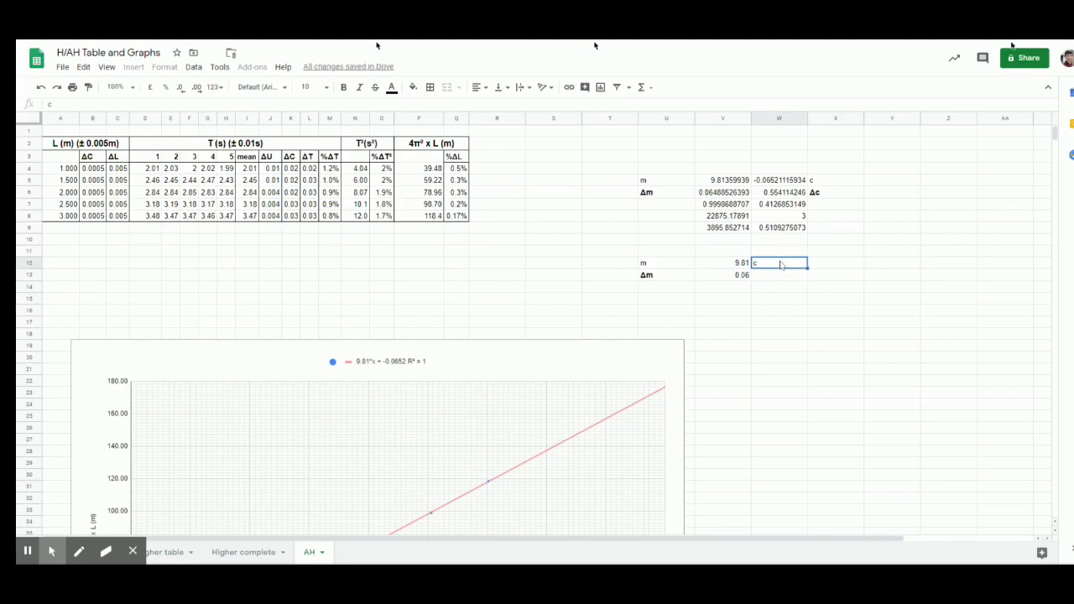
Step: Label the rounded intercept c in U15 and enter its value -0.1 in V15
left_click(673, 291)
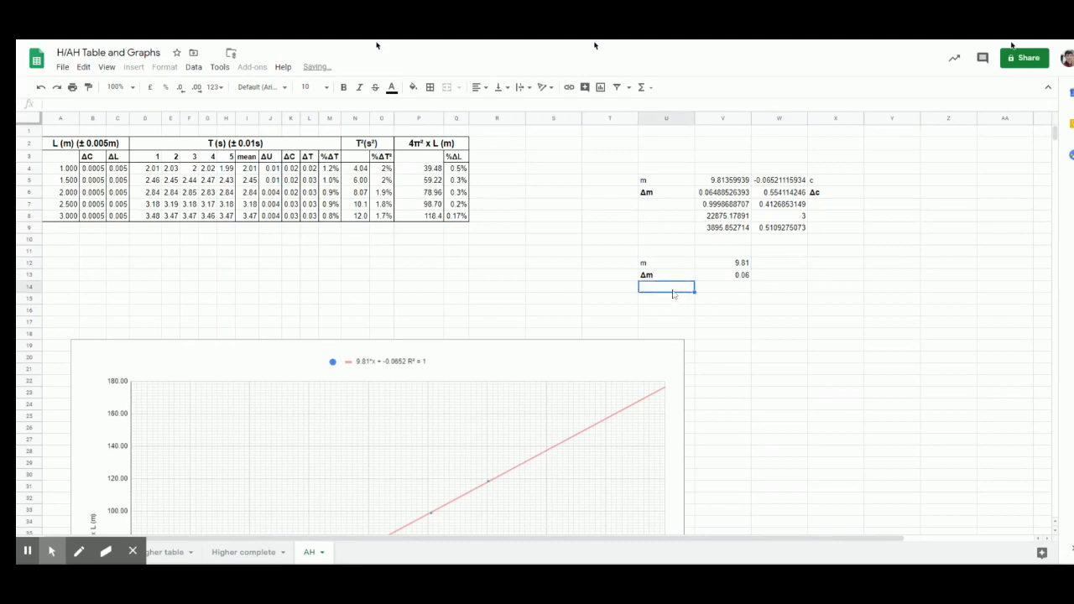
left_click(674, 300)
type("c")
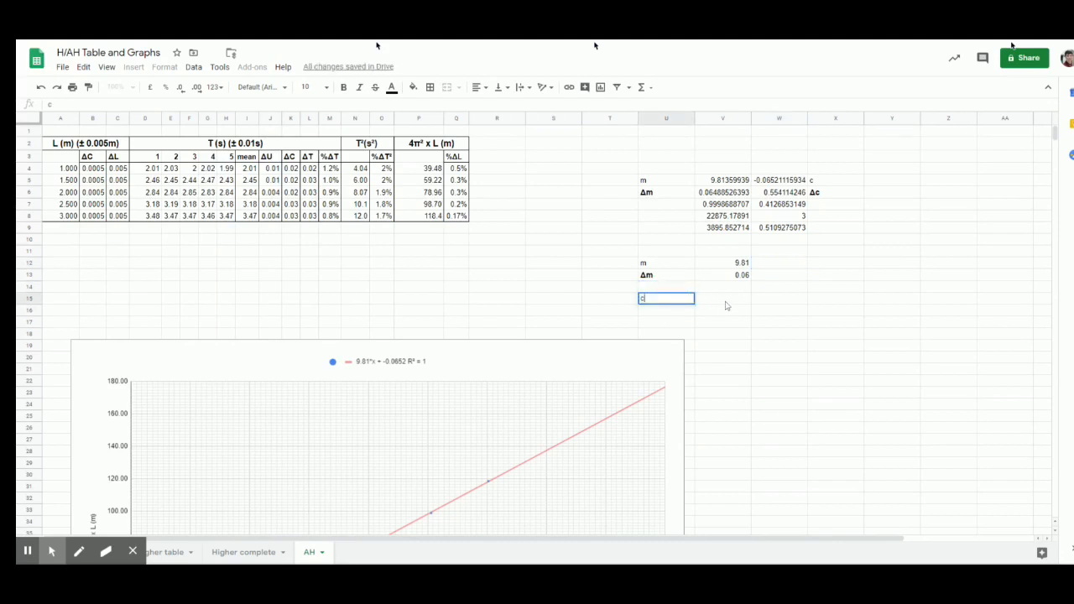
key("Tab")
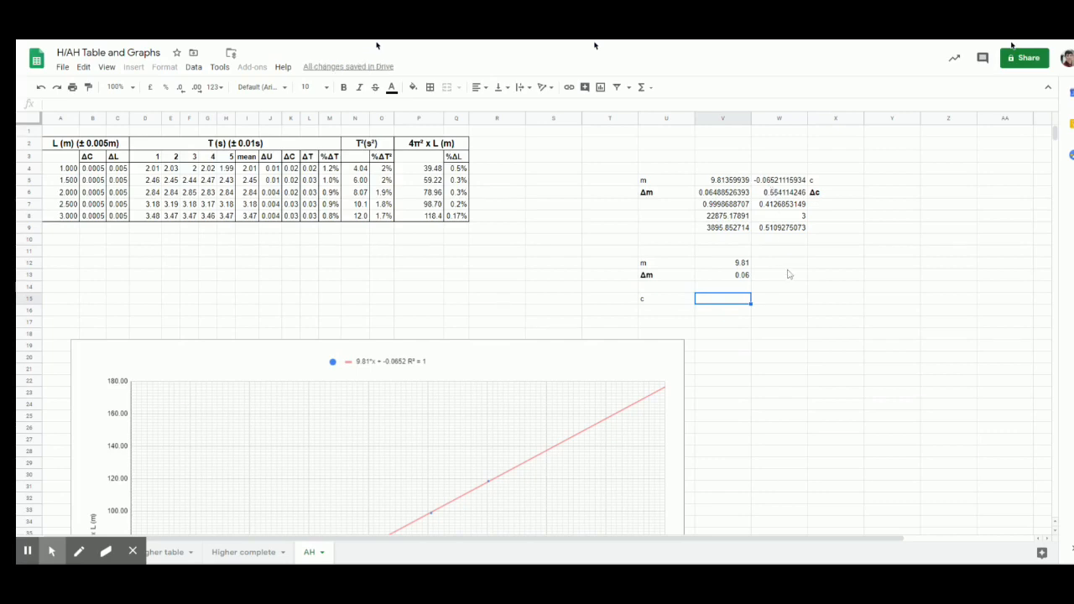
type("0.1")
key("Left")
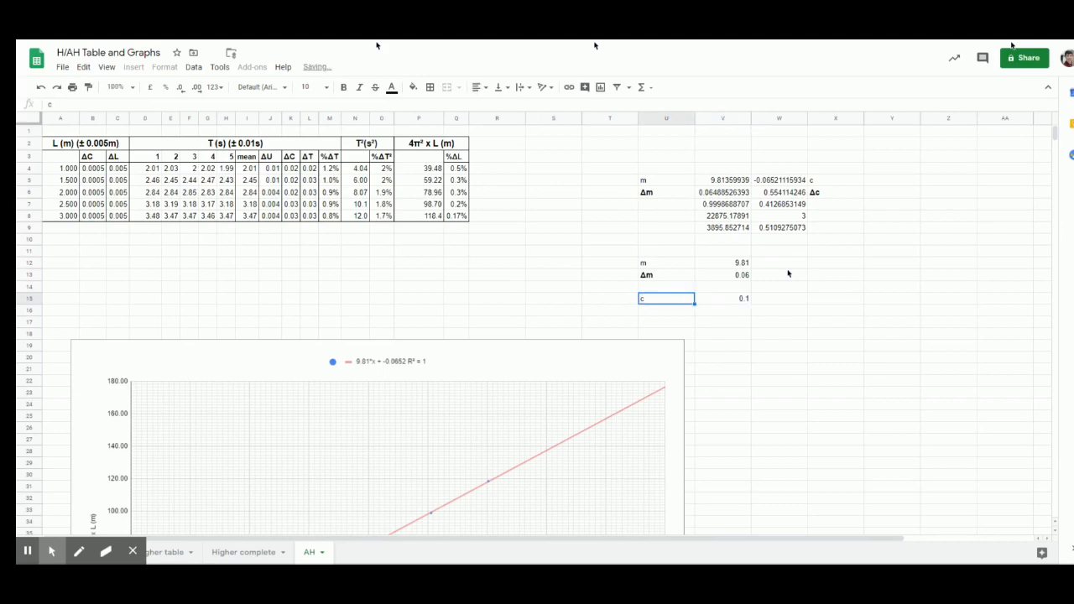
left_click(731, 298)
double_click(741, 299)
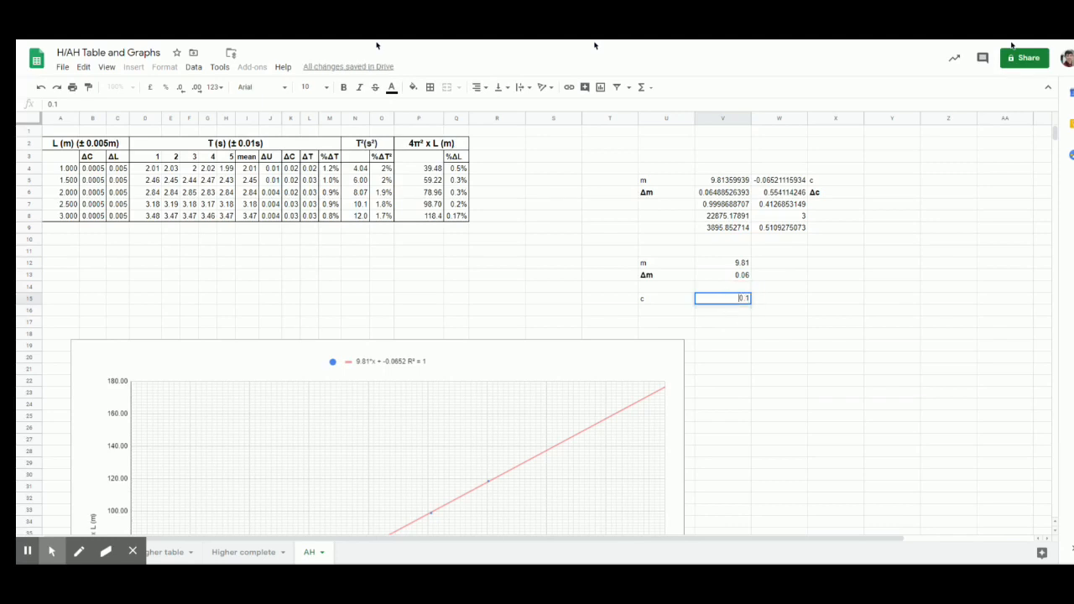
type("-")
key("Return")
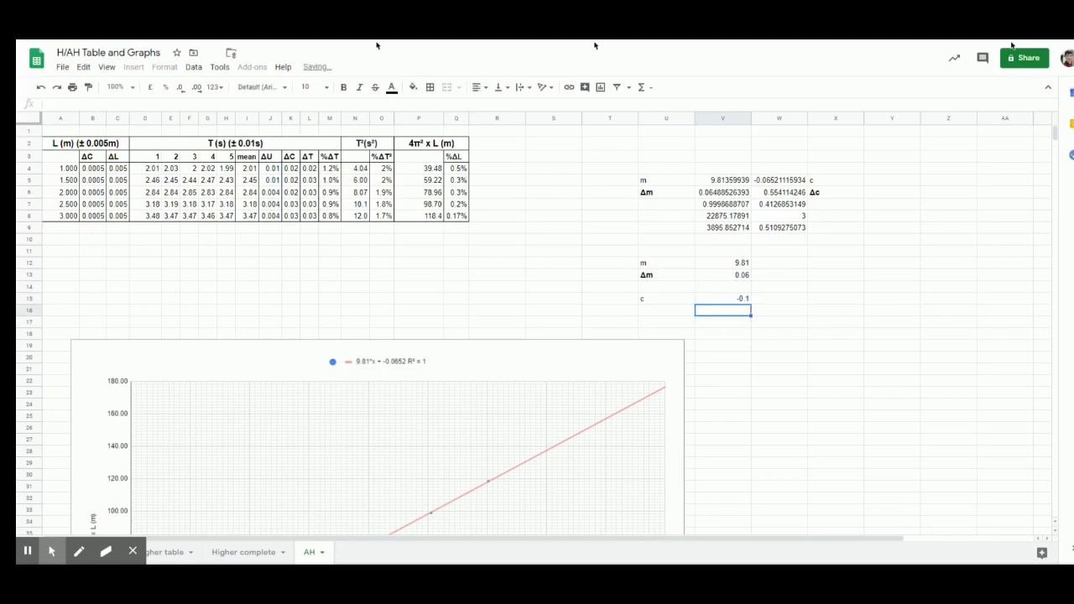
Step: Label the intercept uncertainty Δc in U16 by adapting the copied Δm label, and enter 0.6 in V16
left_click(669, 315)
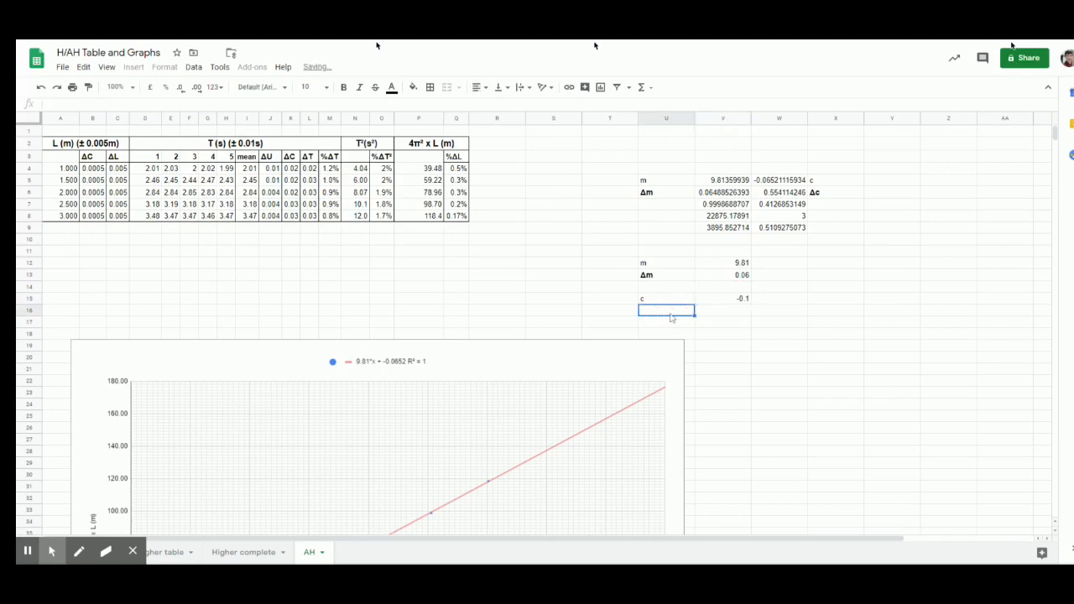
key("ctrl+v")
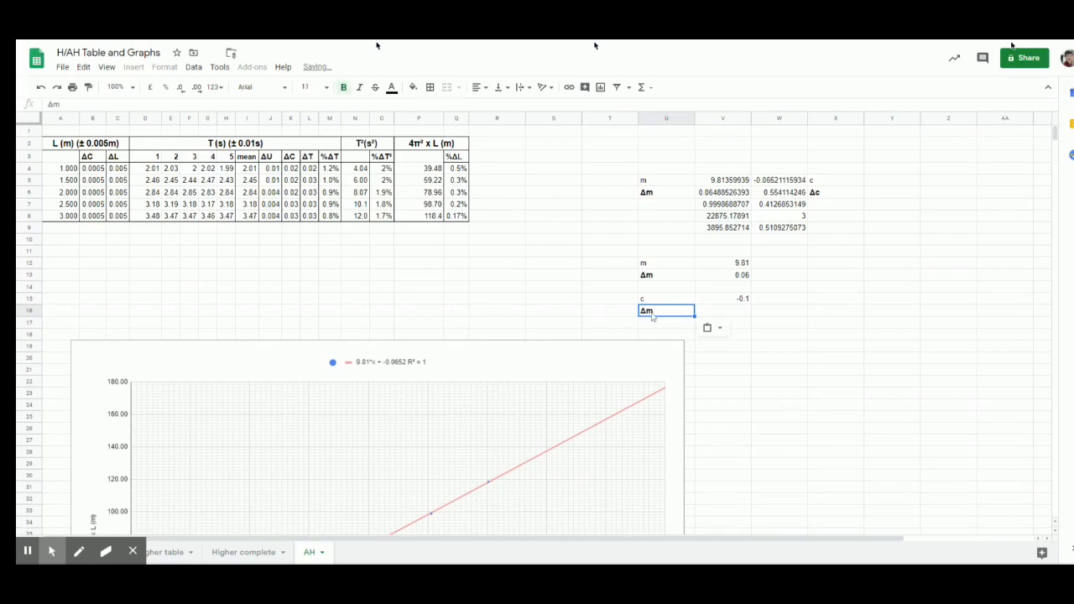
left_click(655, 314)
double_click(654, 313)
left_click(655, 312)
key("BackSpace")
type("c")
key("Return")
key("Right")
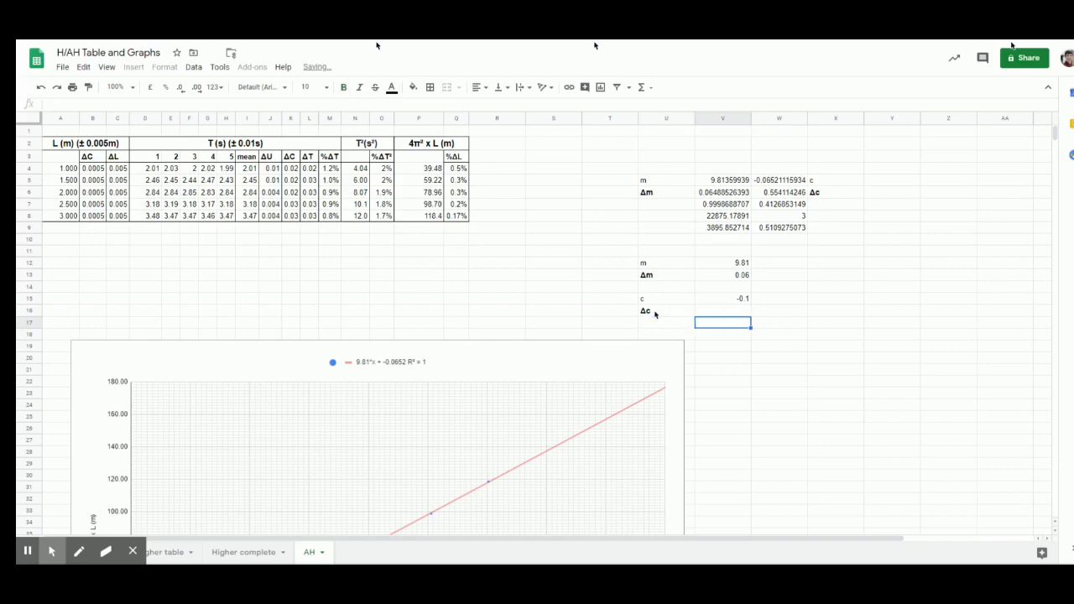
key("Up")
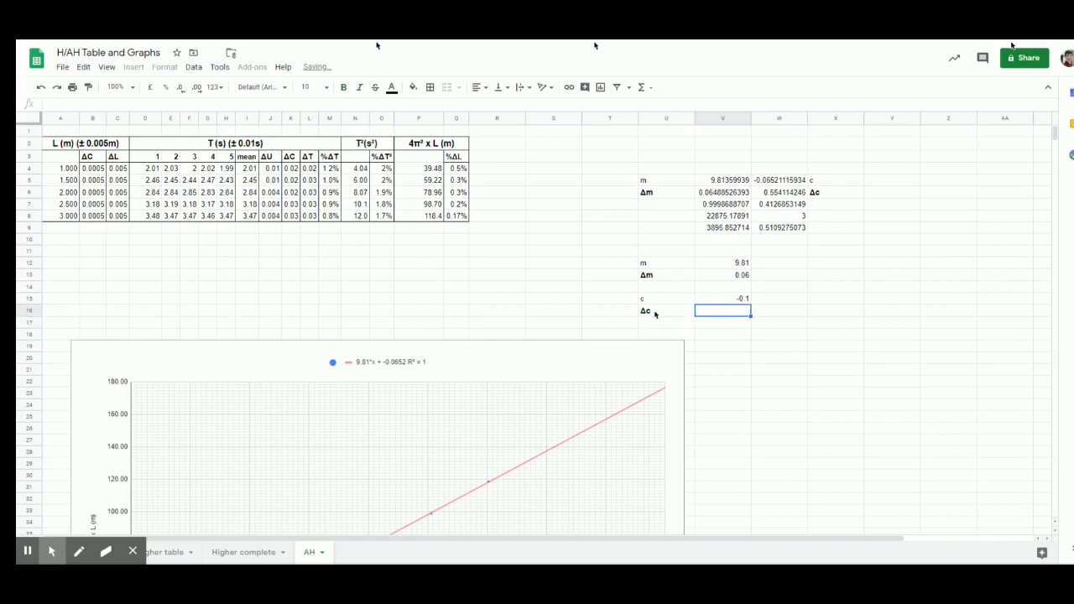
type("0.6")
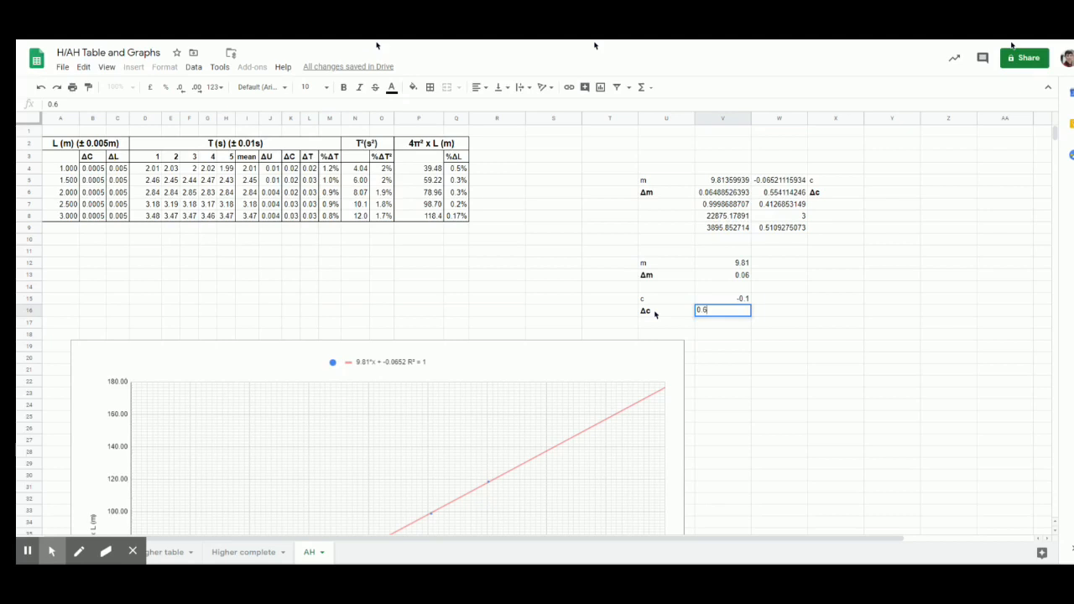
key("Return")
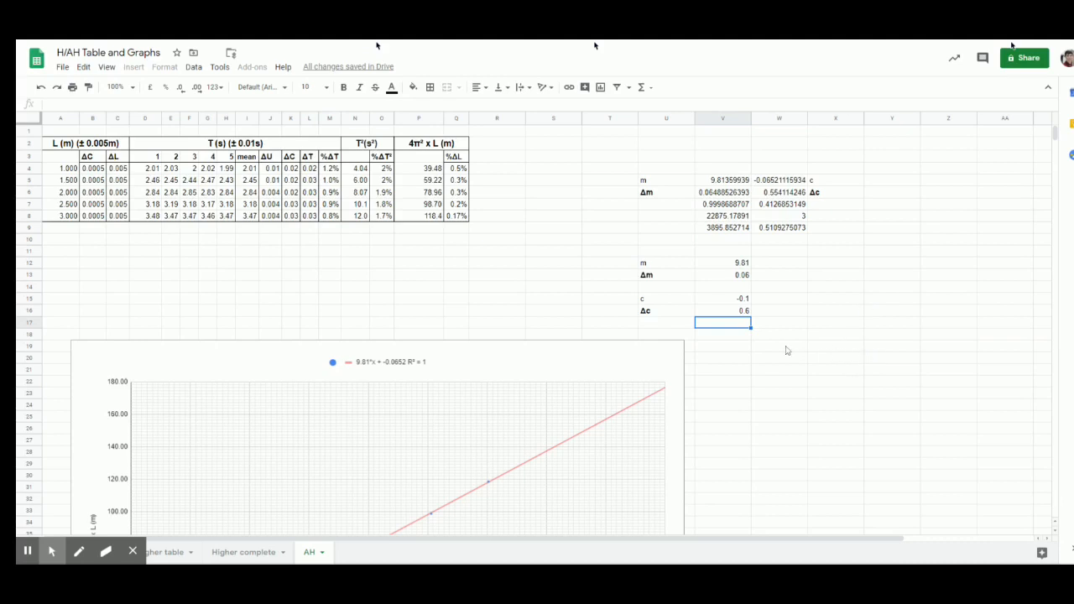
Step: Examine the graph and its trendline near the origin against the rounded gradient, intercept and uncertainty values
scroll(787, 339, "down", 4)
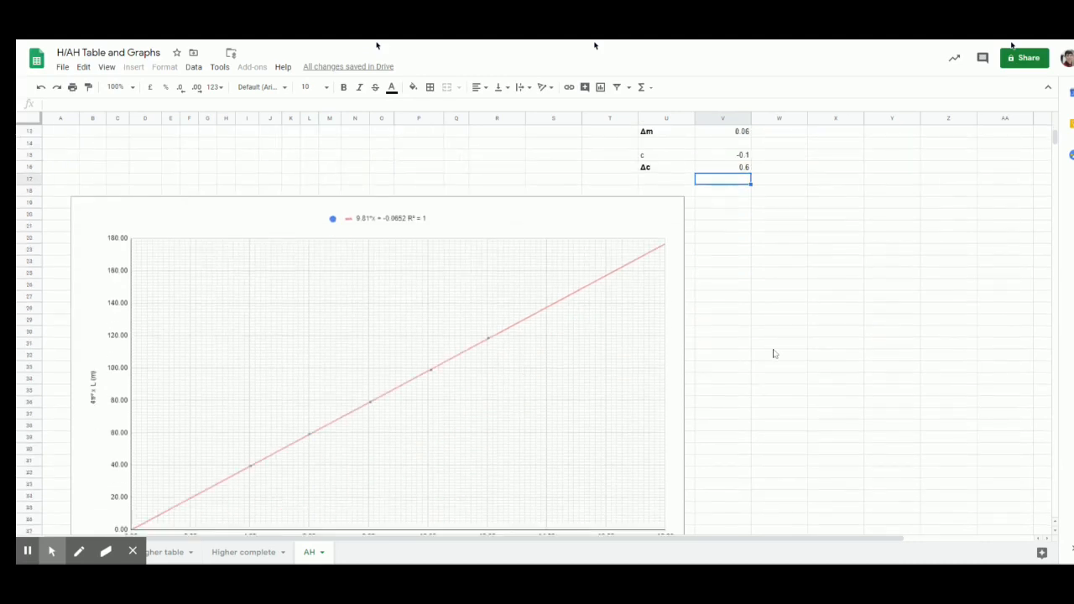
scroll(639, 409, "down", 1)
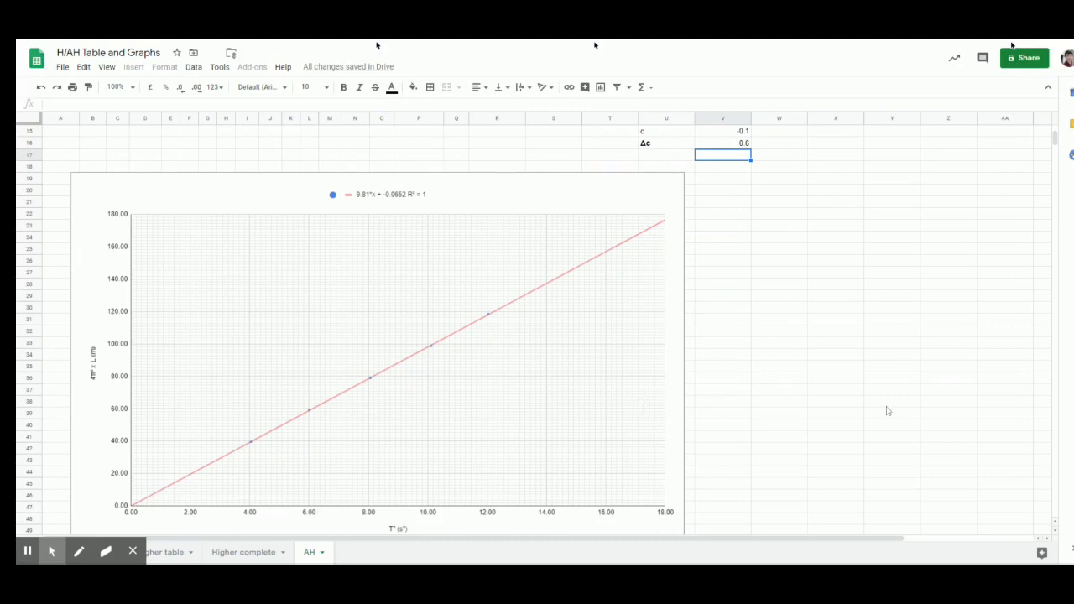
scroll(887, 410, "up", 2)
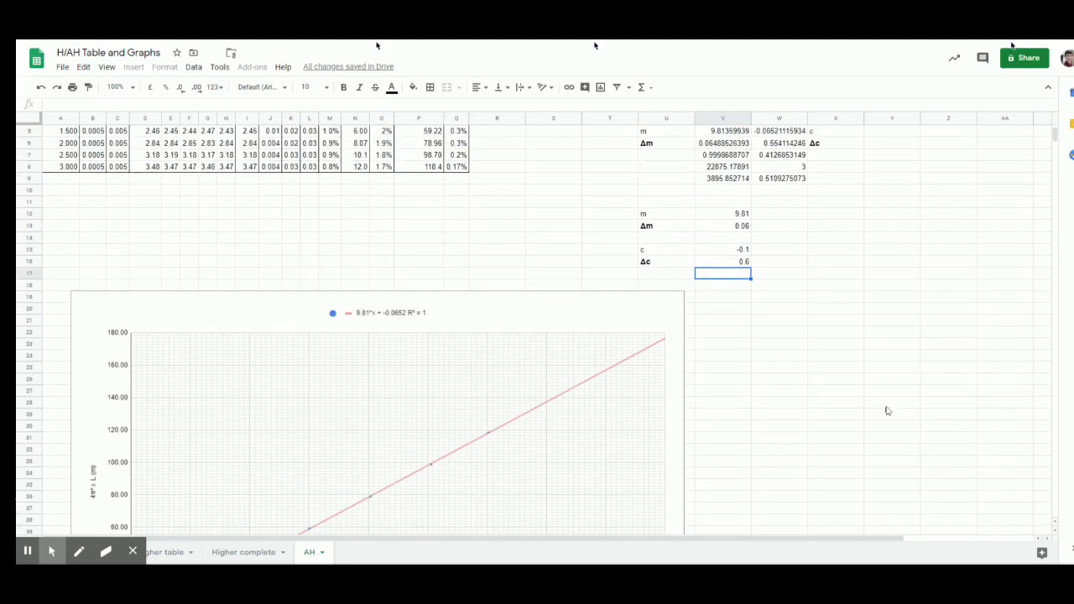
scroll(888, 410, "up", 1)
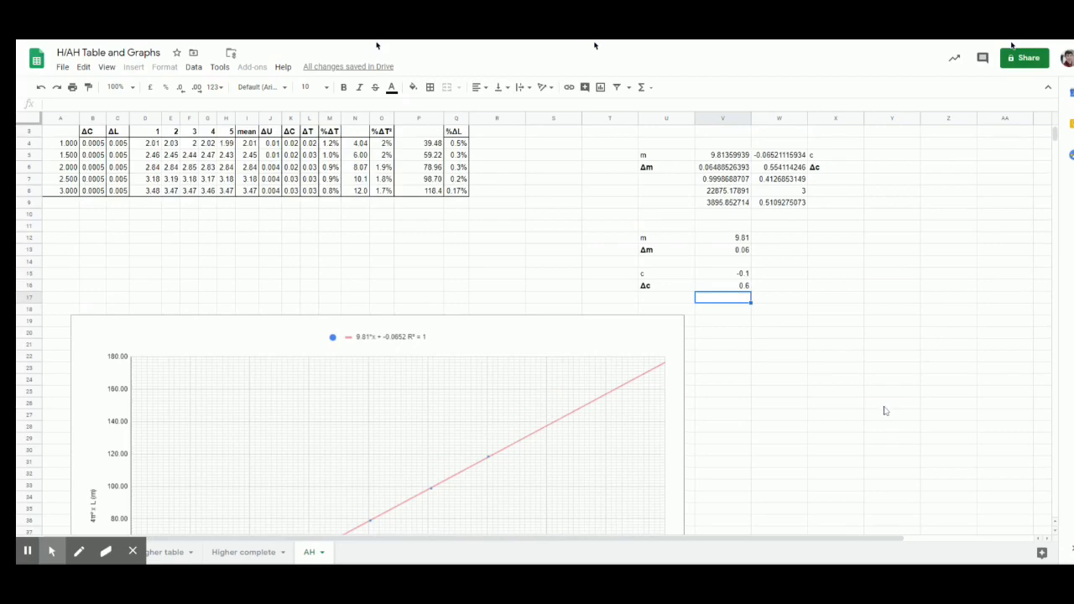
scroll(885, 411, "down", 3)
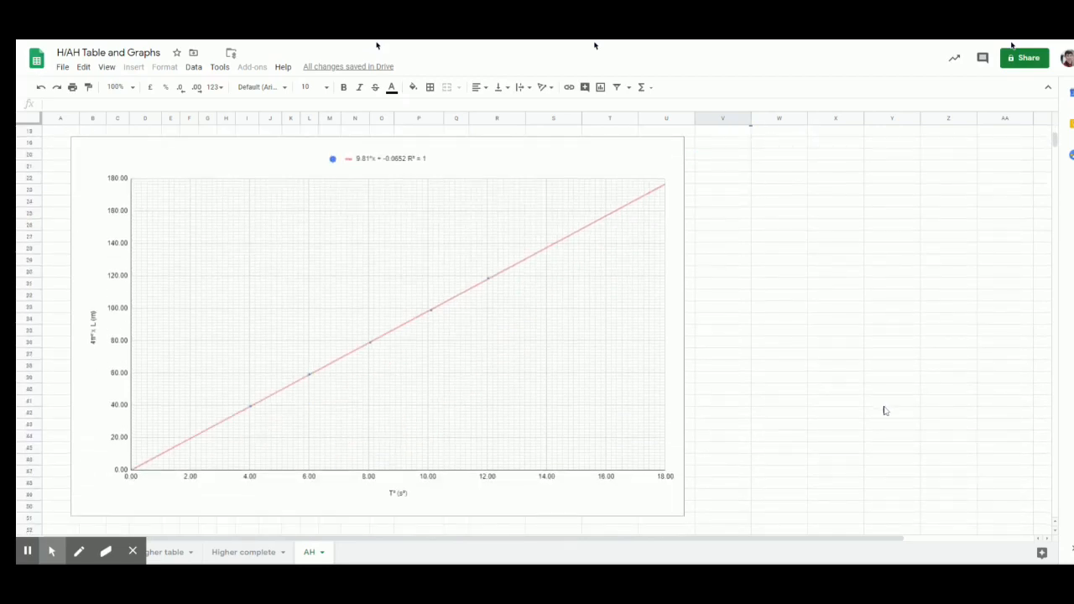
scroll(885, 410, "up", 3)
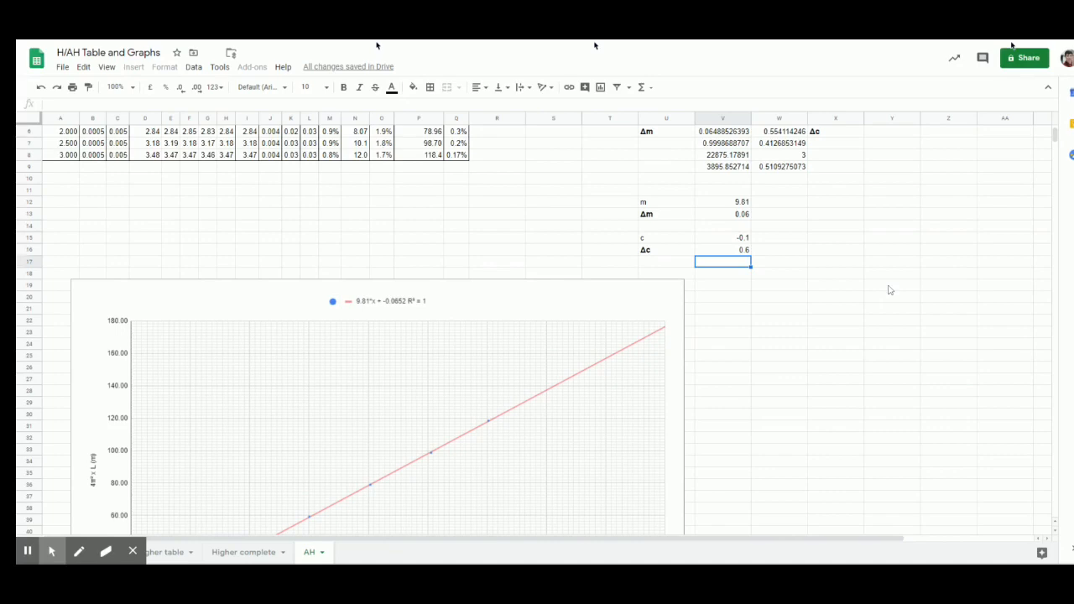
scroll(891, 290, "up", 2)
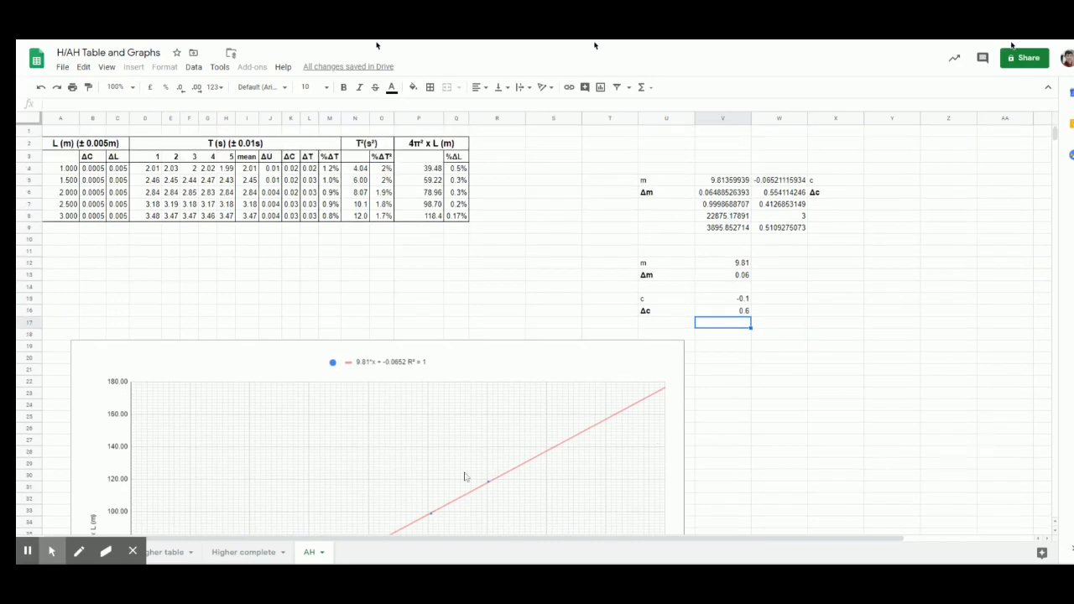
Step: Move the scatter chart up and to the sheet's left edge, with its upper edge around row 15 and its left side at column A
left_click(482, 444)
scroll(482, 444, "down", 5)
left_click_drag(591, 406, 494, 360)
scroll(815, 453, "up", 3)
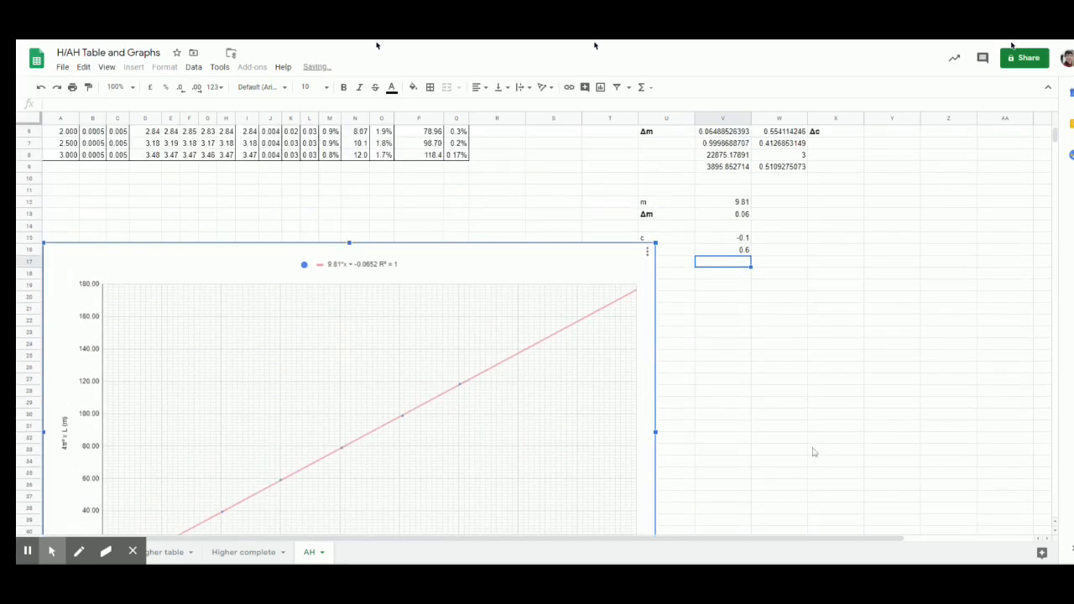
scroll(798, 439, "down", 4)
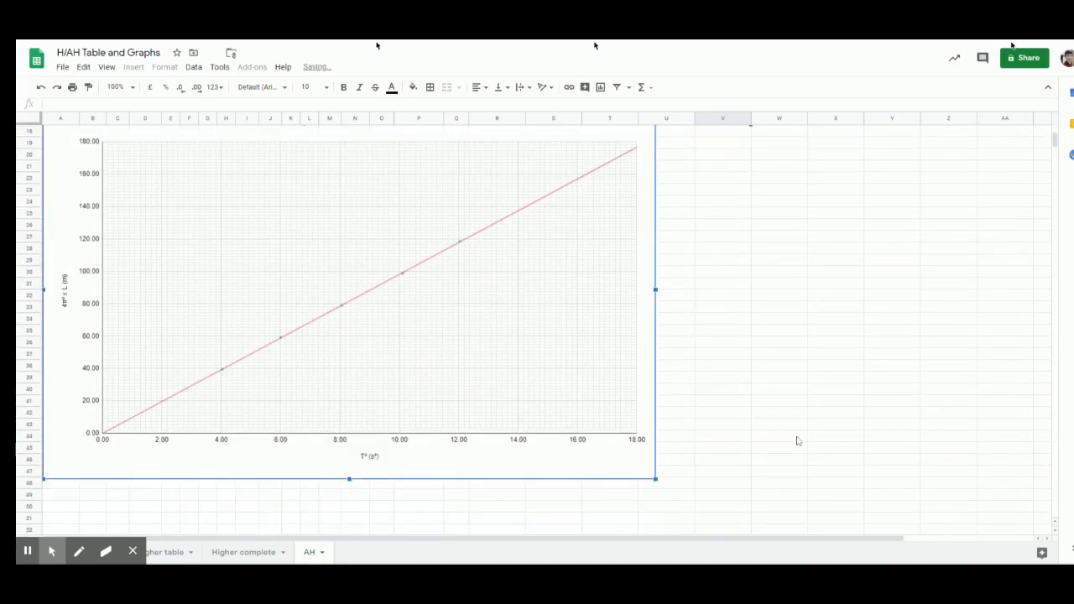
Step: Shrink the scatter chart and place it directly beneath the results table, spanning roughly columns B to Q and rows 9 to 27
left_click_drag(659, 482, 417, 311)
scroll(525, 365, "up", 3)
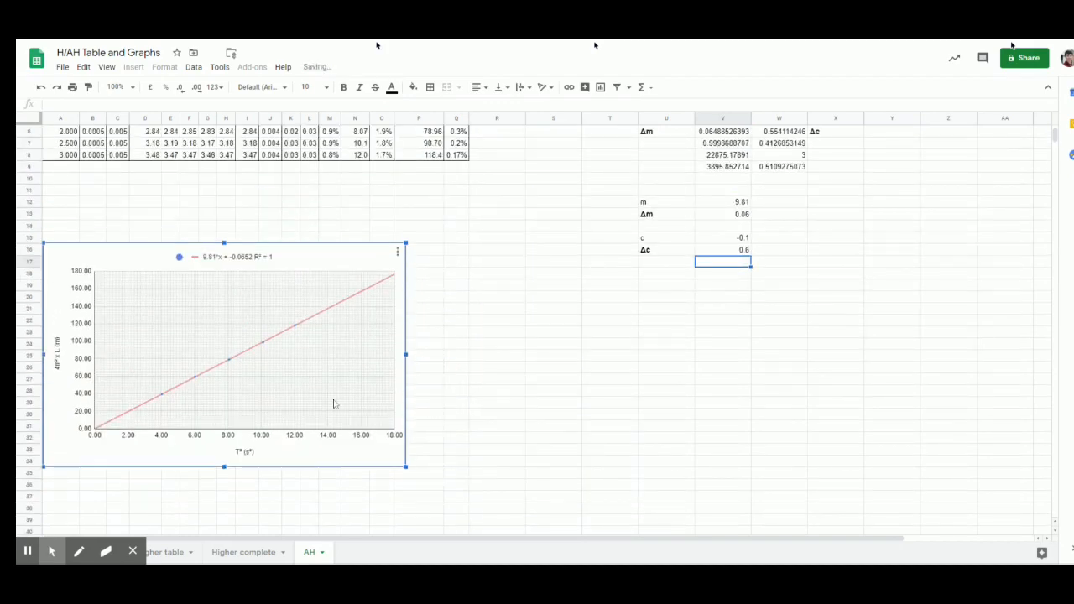
left_click_drag(333, 403, 376, 327)
scroll(755, 402, "up", 2)
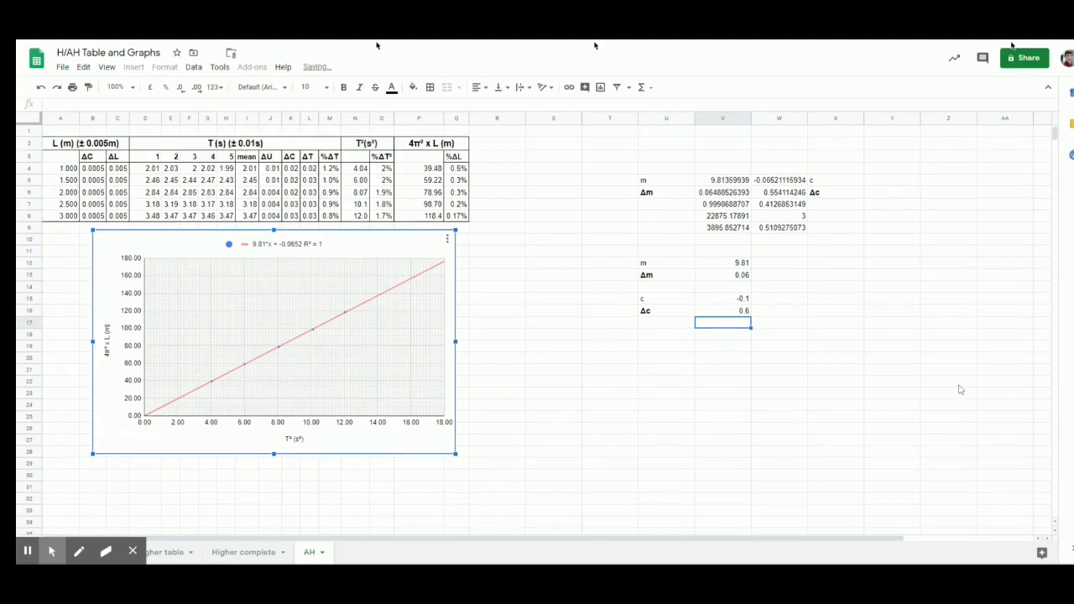
left_click(633, 373)
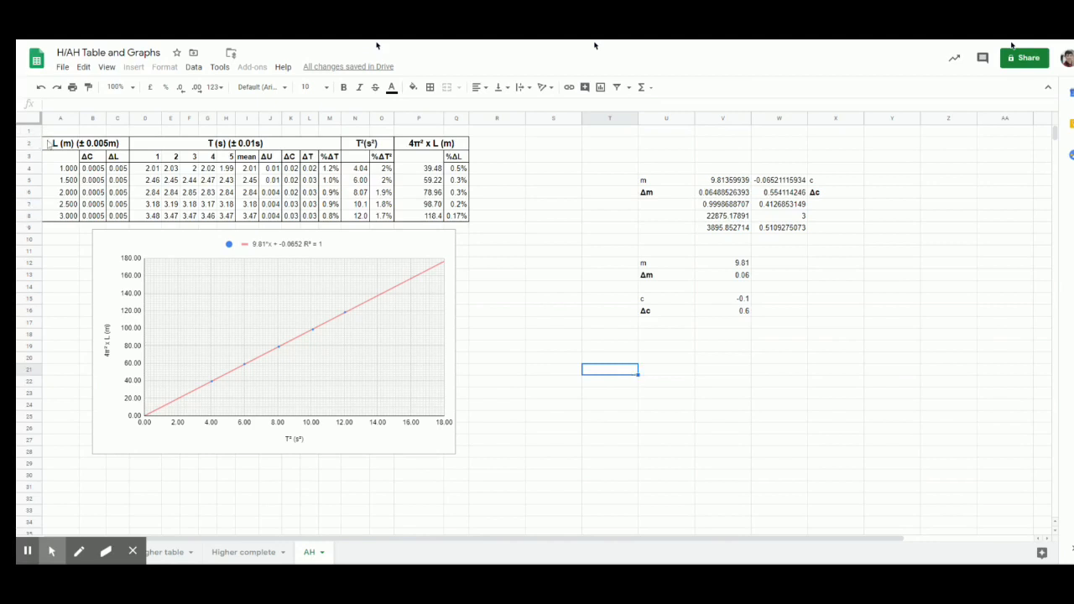
Step: Copy the complete results table A2:Q8 and paste the duplicate with its upper-left cell at S23
left_click_drag(47, 143, 447, 216)
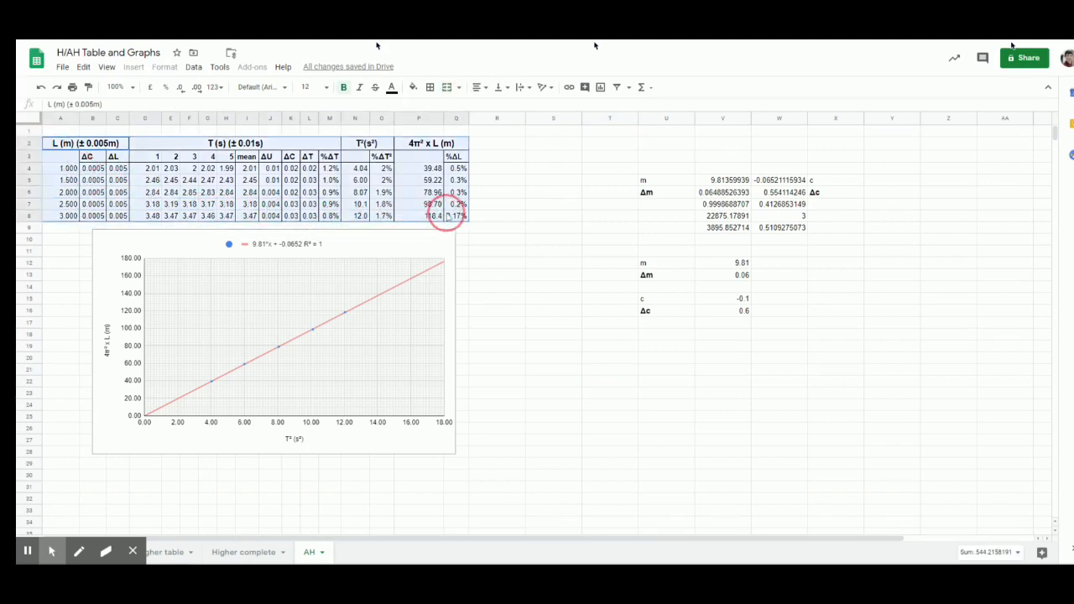
key("ctrl+c")
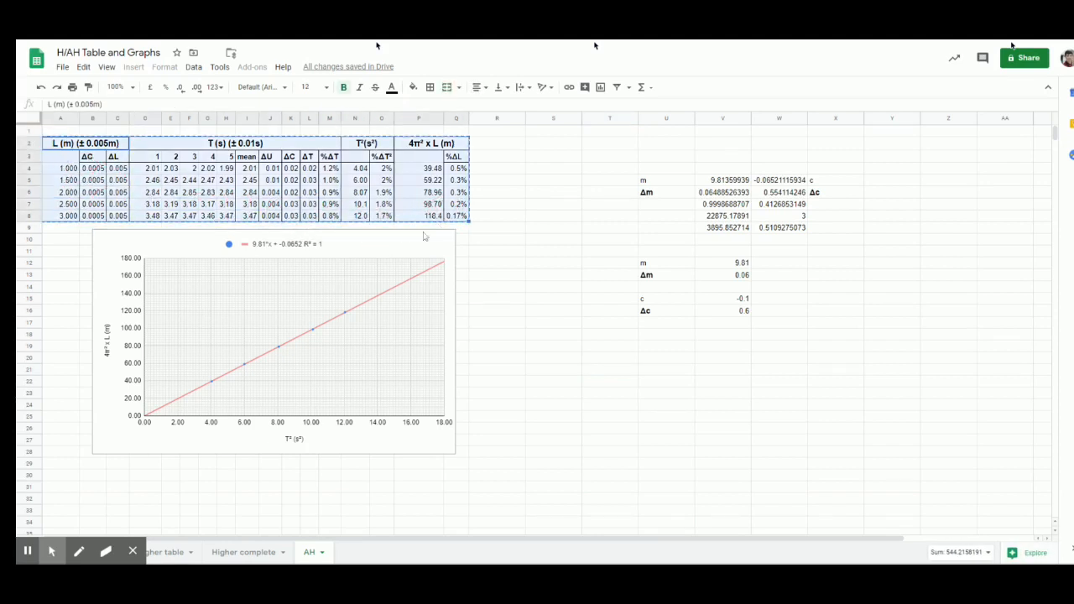
left_click(560, 397)
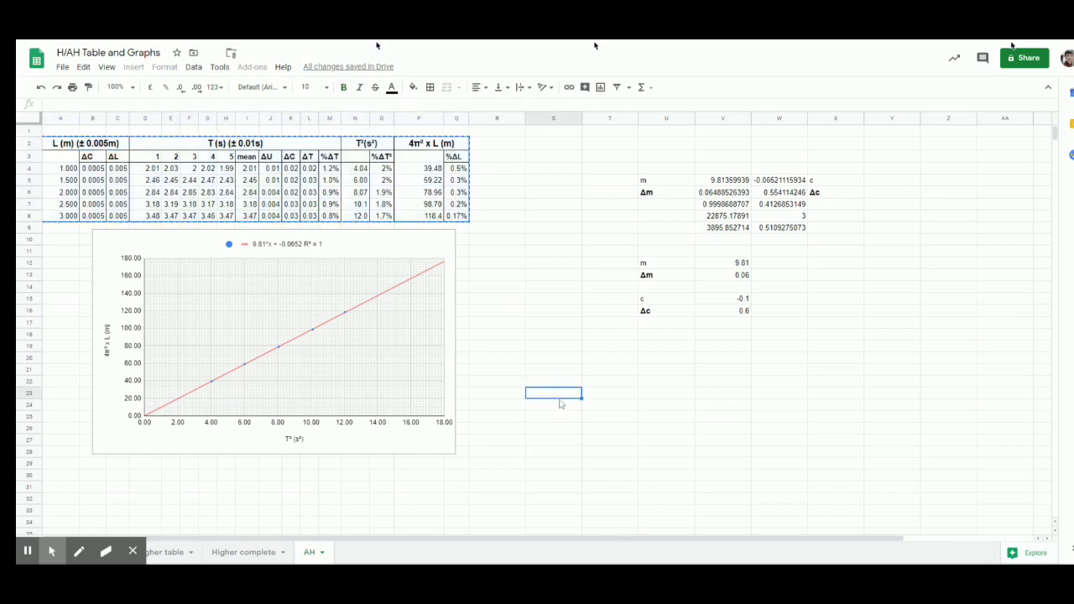
key("ctrl+v")
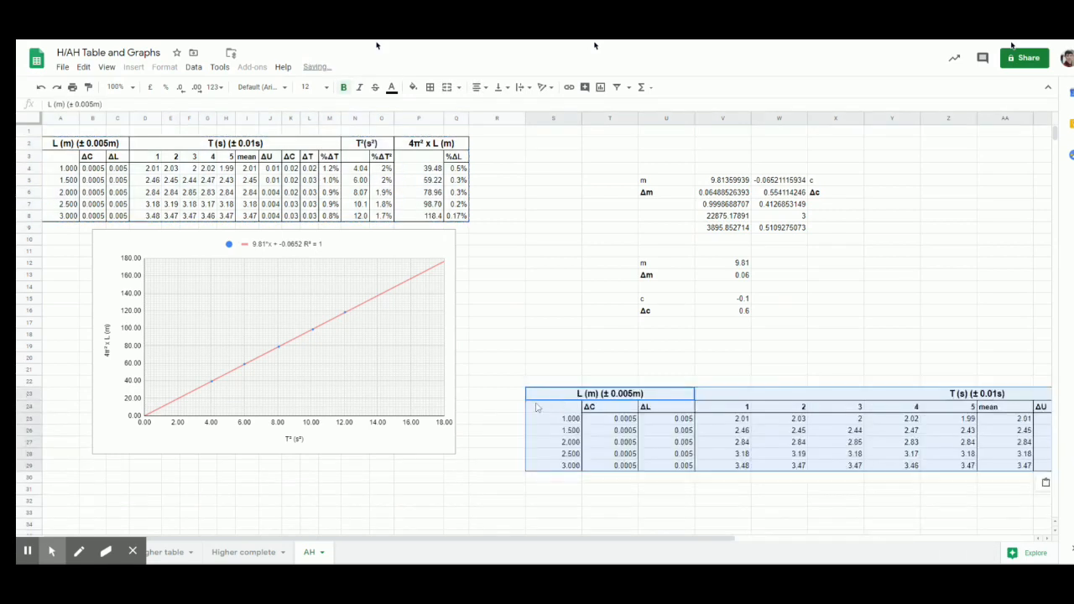
Step: Clear the five repeated T readings for every length in the duplicated table, cells V25:Z29
left_click(612, 395)
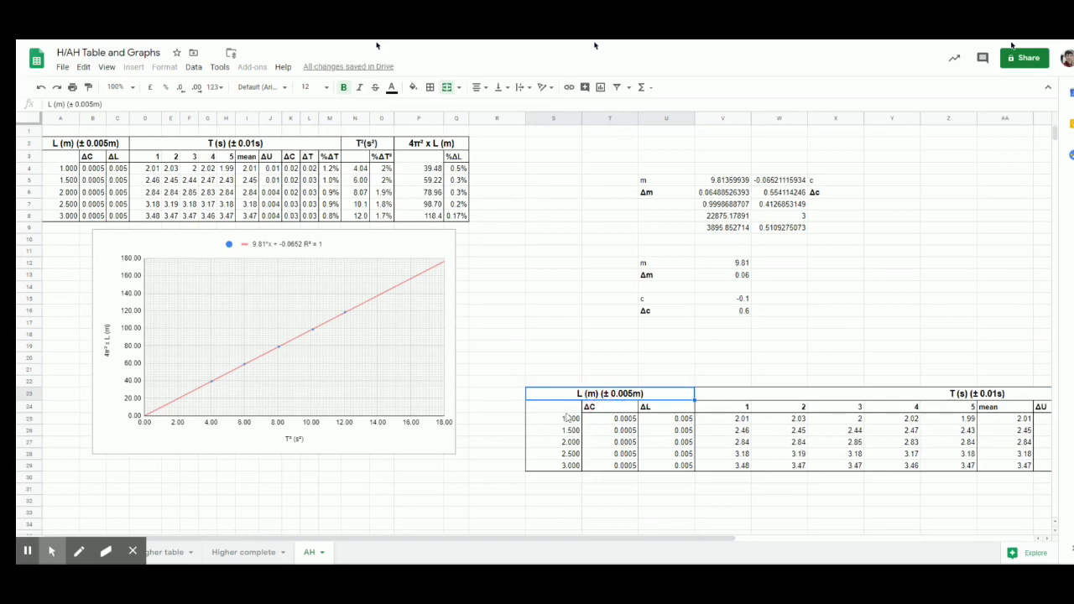
left_click_drag(568, 420, 1025, 467)
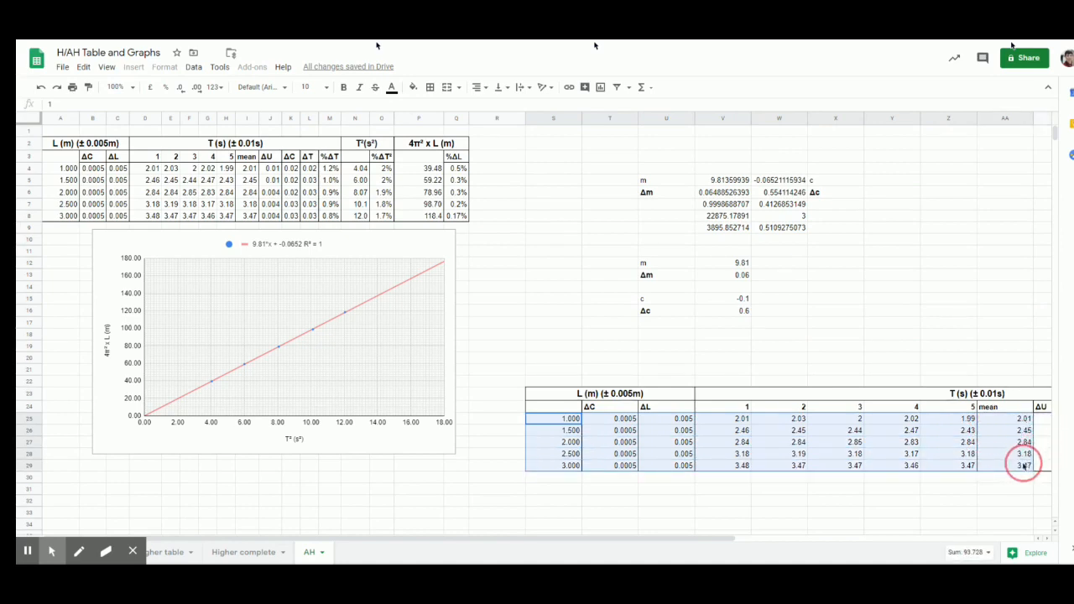
left_click_drag(1025, 467, 957, 458)
left_click(797, 442)
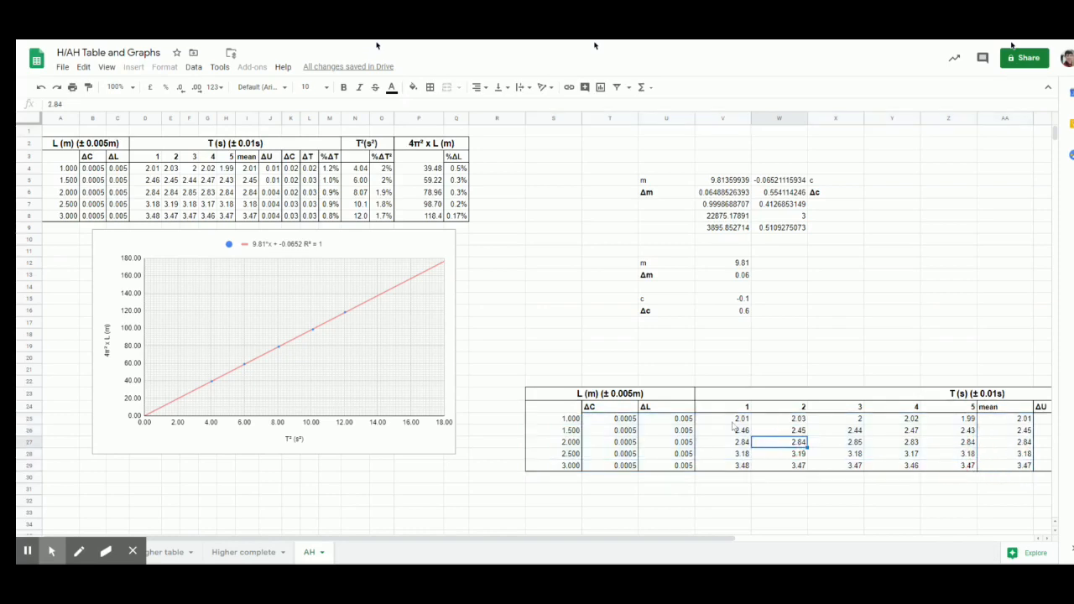
left_click_drag(733, 421, 959, 463)
key("Delete")
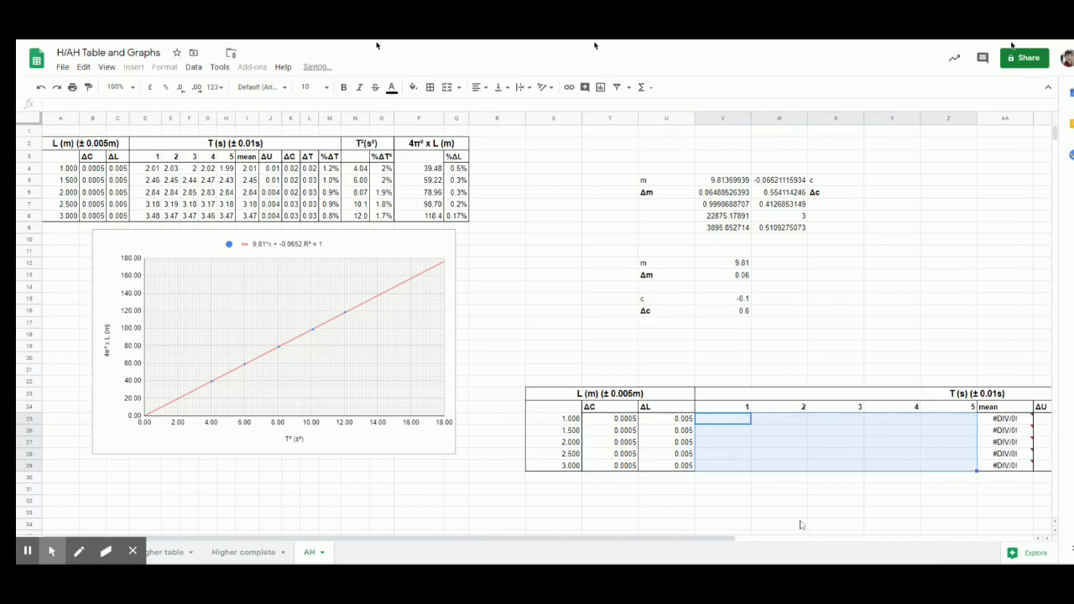
Step: Enter test readings 1, 2, 3, 4 and 5 in V25:Z25 of the duplicated table and check its calculated columns
left_click_drag(511, 540, 724, 545)
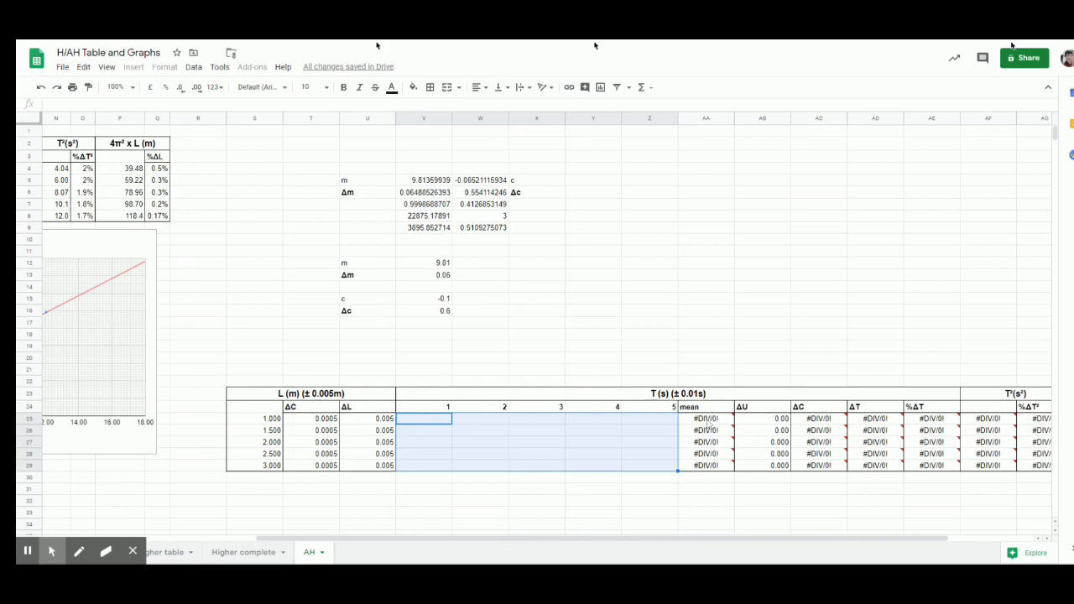
mouse_move(706, 420)
left_click(436, 422)
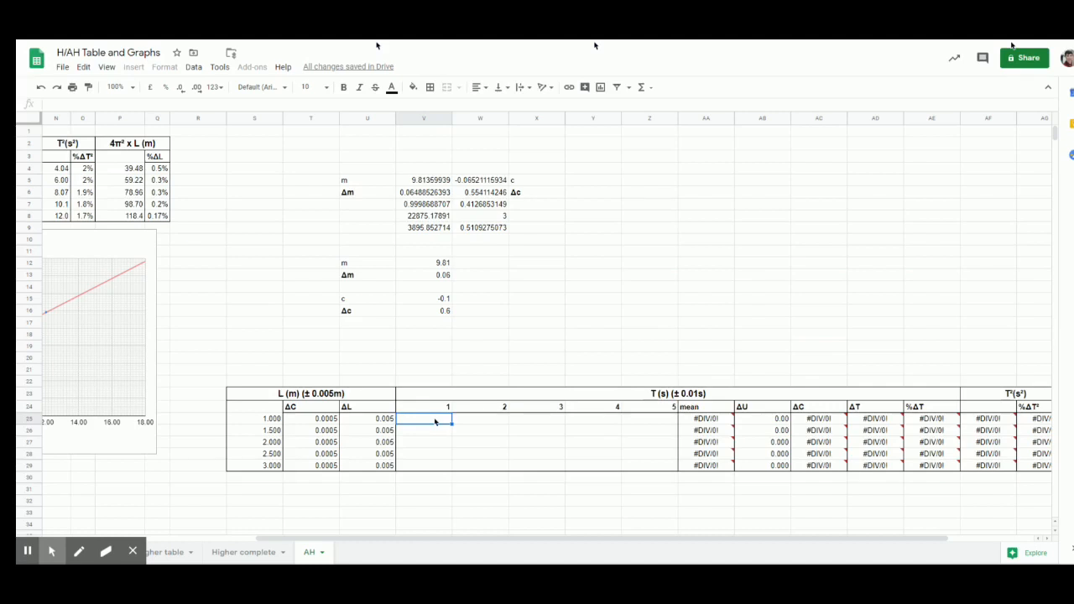
type("1")
key("Tab")
type("2")
key("Tab")
type("3")
key("Tab")
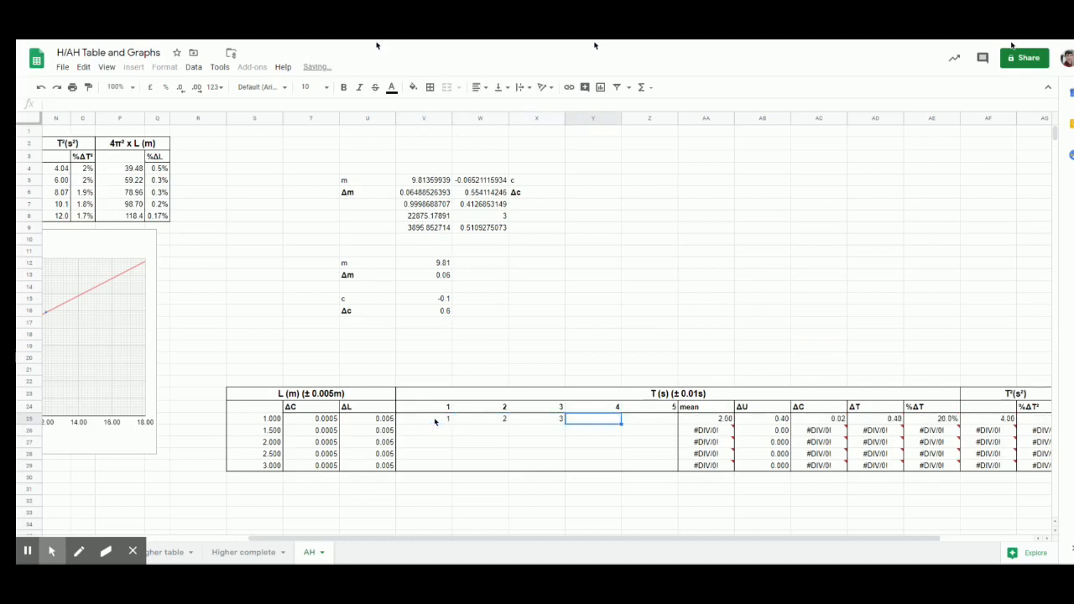
type("4")
key("Tab")
type("5")
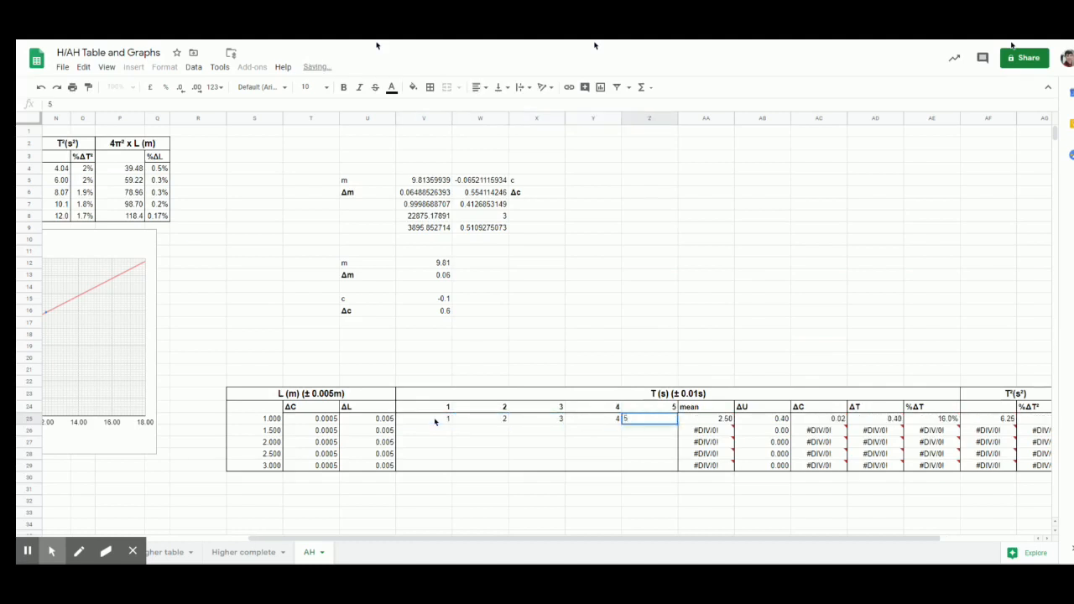
key("Return")
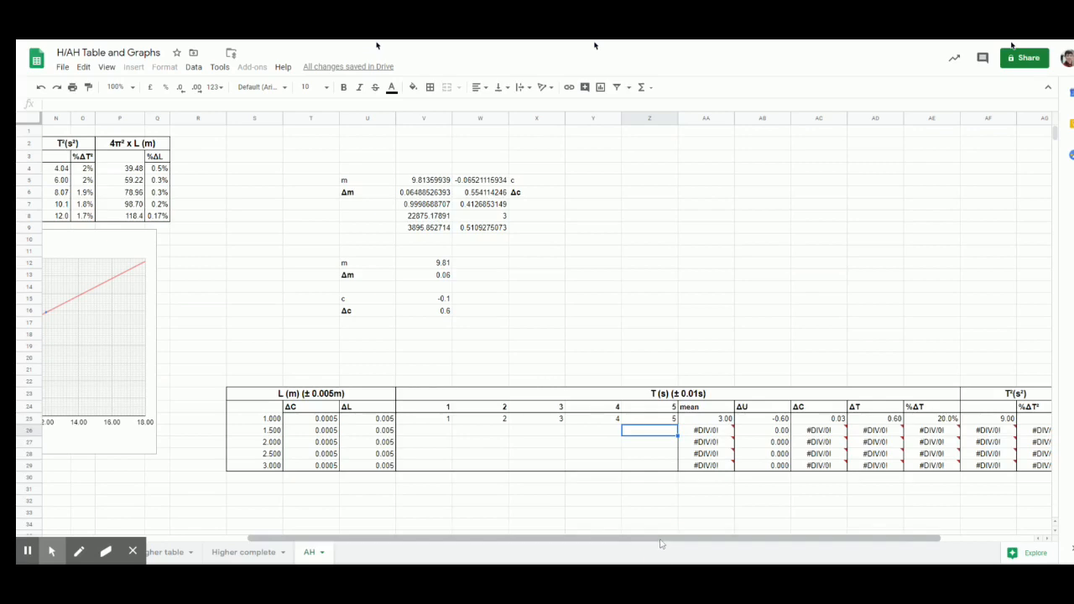
left_click_drag(661, 539, 739, 522)
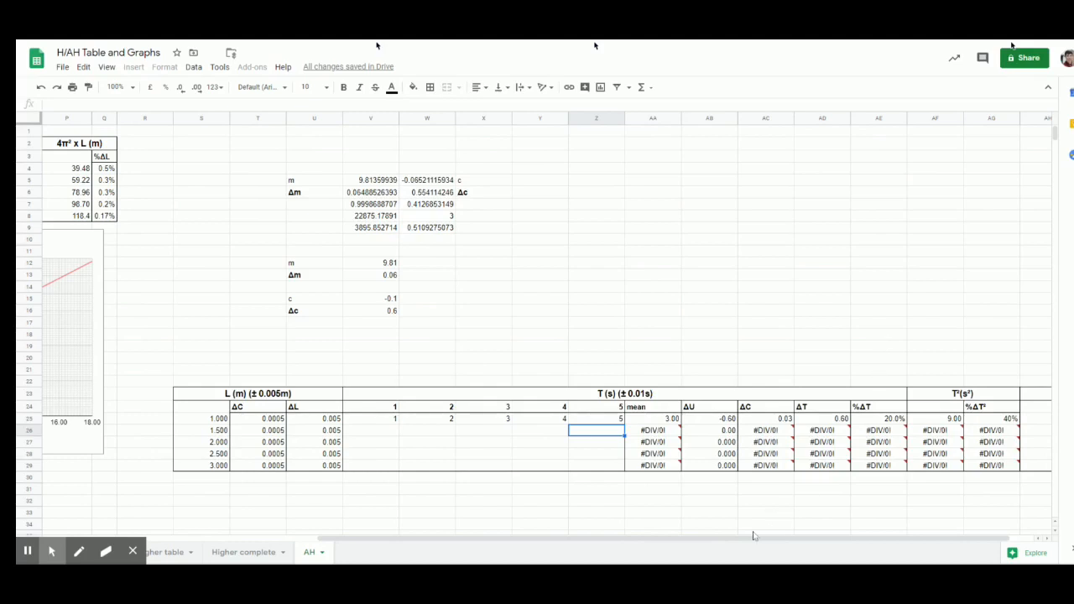
mouse_move(751, 540)
left_mouse_down()
mouse_move(818, 549)
mouse_move(753, 551)
left_mouse_up()
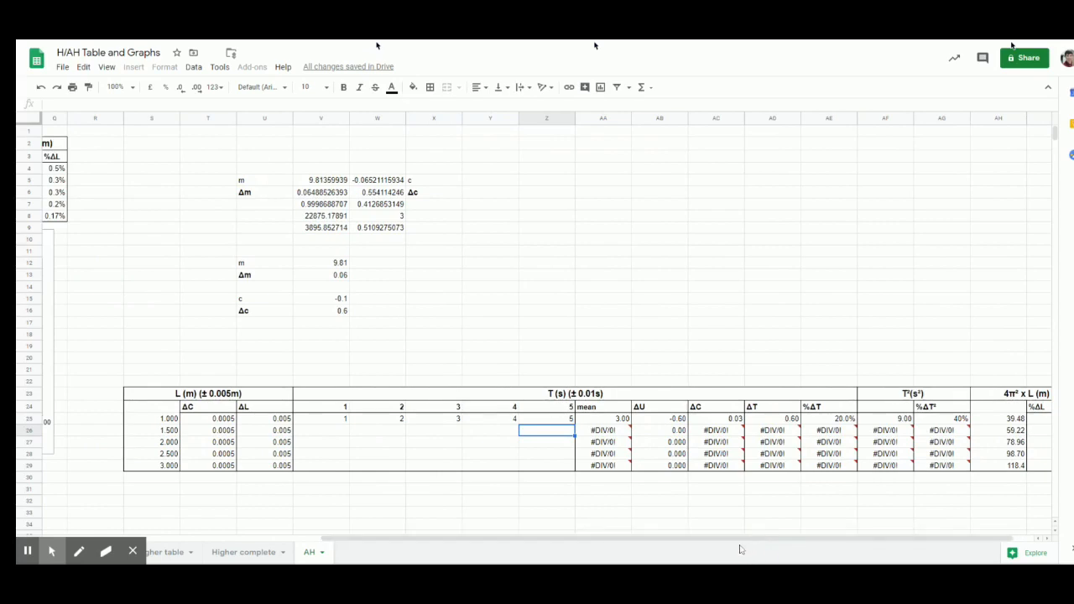